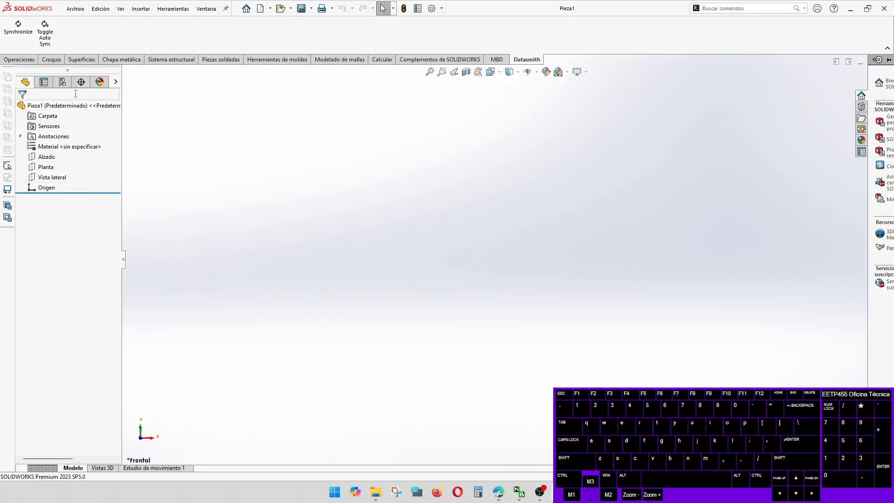
# Step: Start a sketch on the Alzado plane and draw a vertical construction line about 72 mm long upward from the origin
pyautogui.click(45, 157)
pyautogui.click(46, 143)
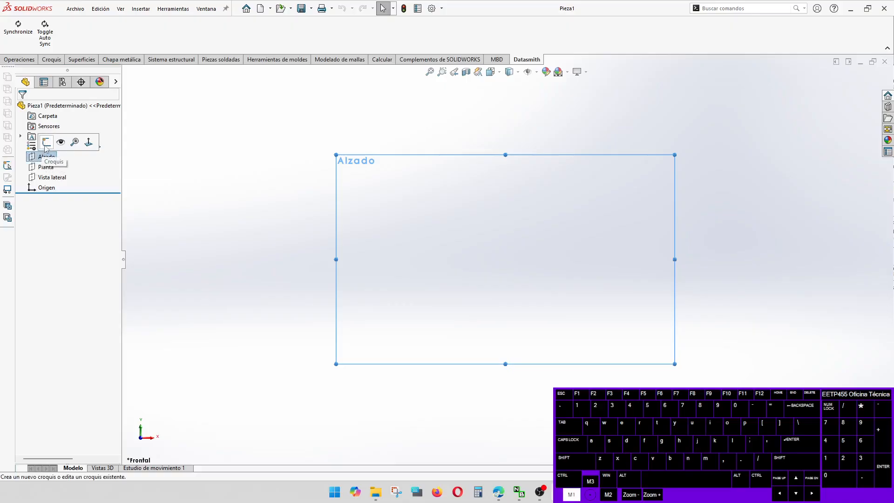
pyautogui.click(64, 23)
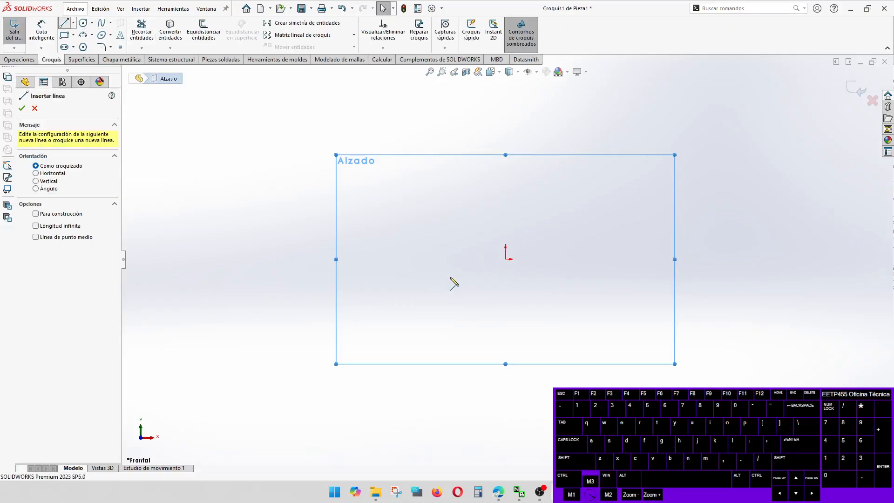
pyautogui.moveTo(505, 260); pyautogui.dragTo(505, 123)
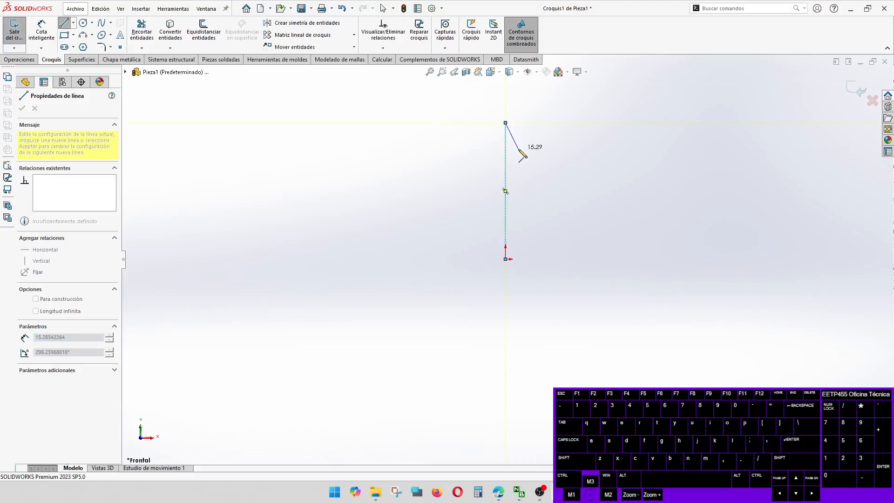
pyautogui.press('Escape')
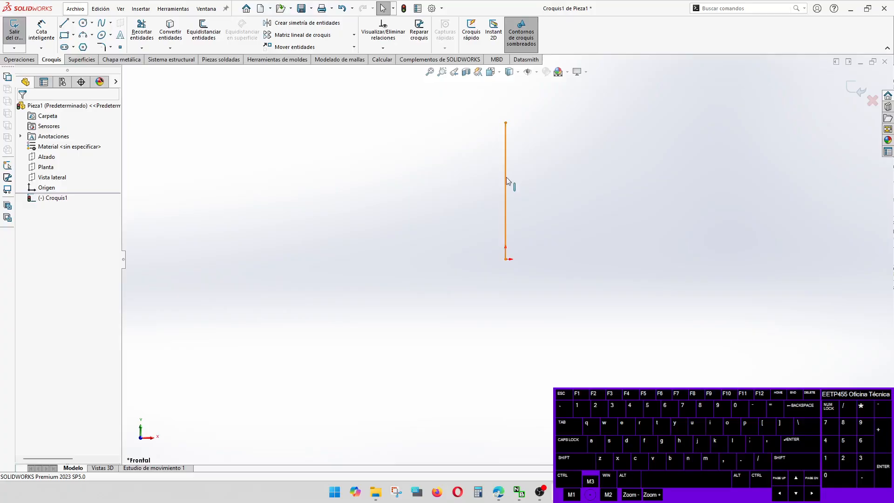
pyautogui.click(507, 180)
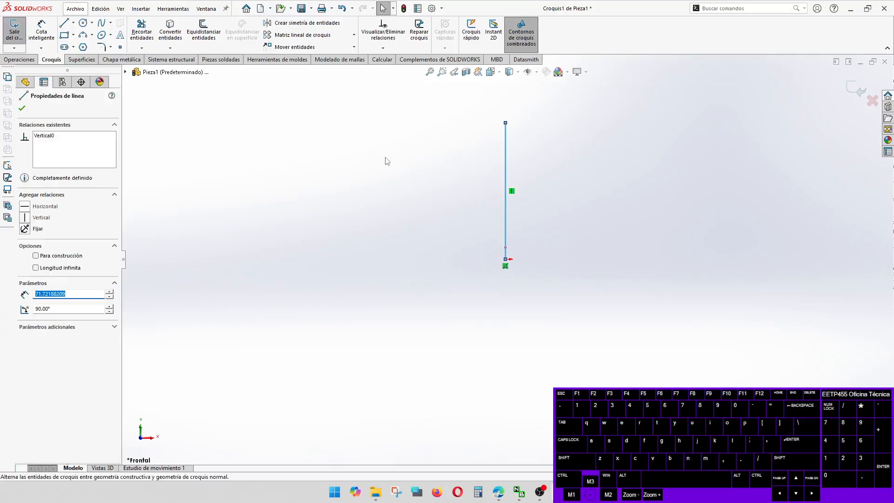
pyautogui.click(529, 214)
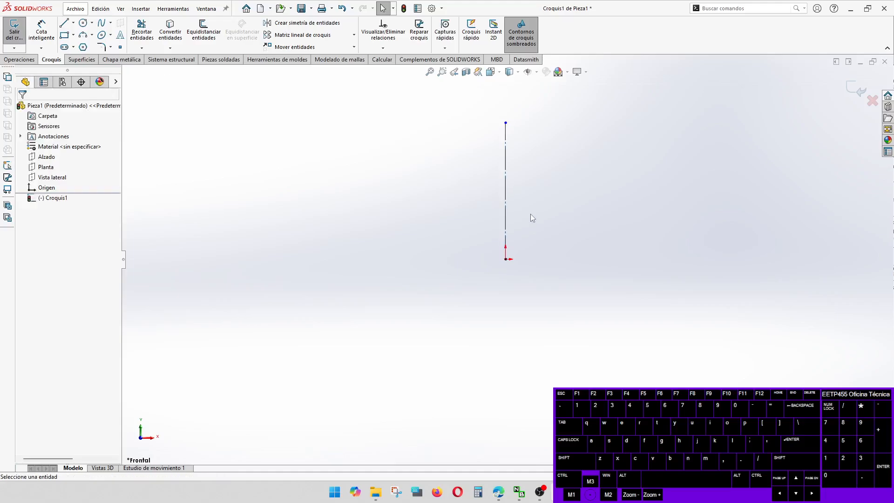
# Step: Sketch the profile's upper edge from the construction line: 27 mm horizontal, 4 mm rise, 11.5 mm horizontal, and two slanted lines forming a pointed outer end, all about
pyautogui.click(64, 23)
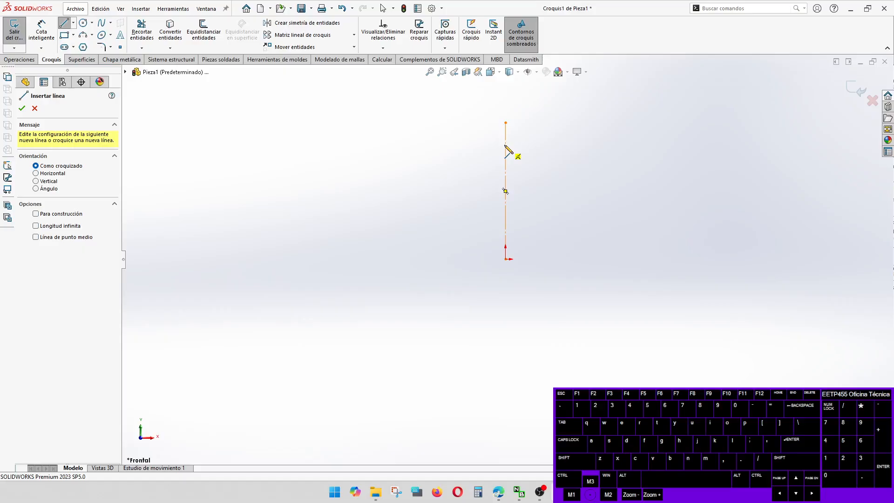
pyautogui.click(505, 148)
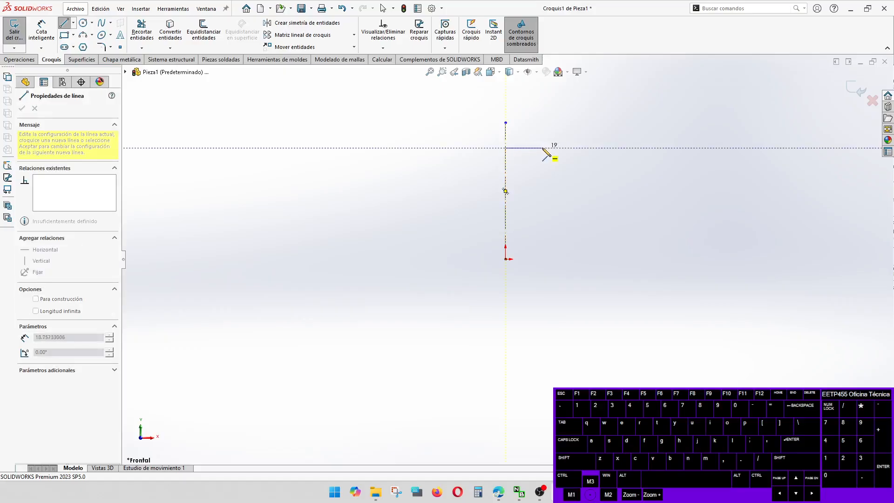
pyautogui.click(557, 148)
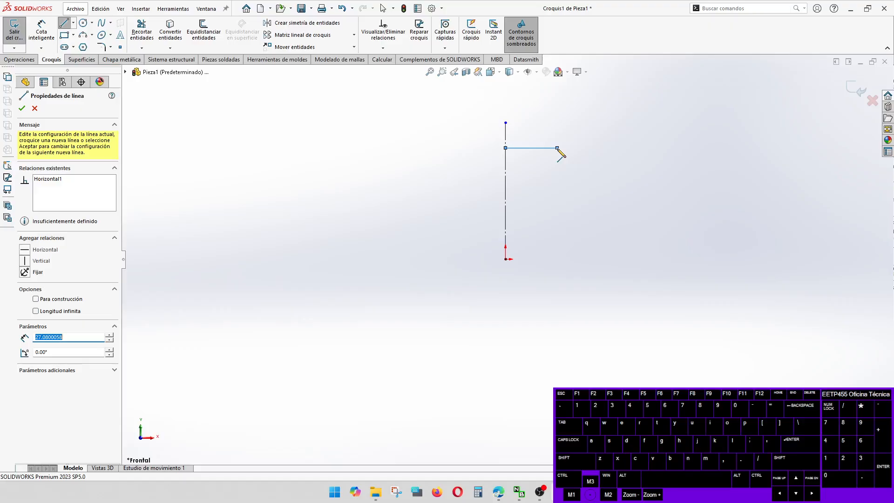
pyautogui.click(557, 148)
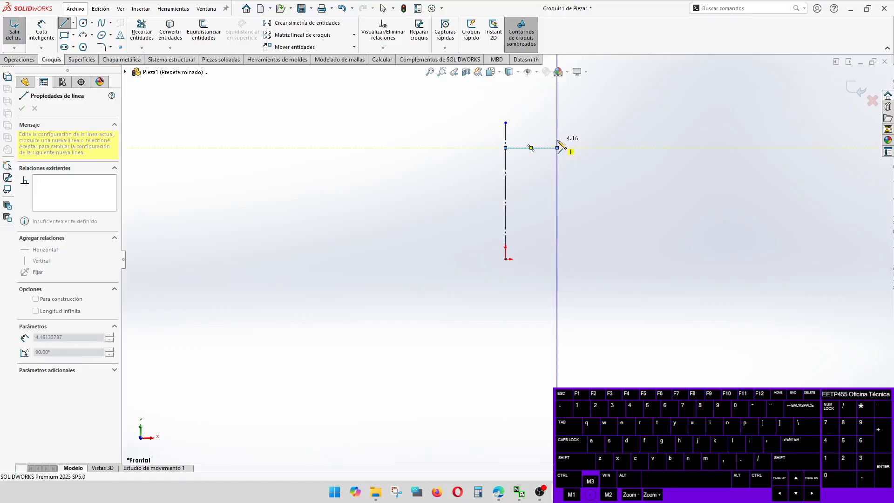
pyautogui.click(557, 141)
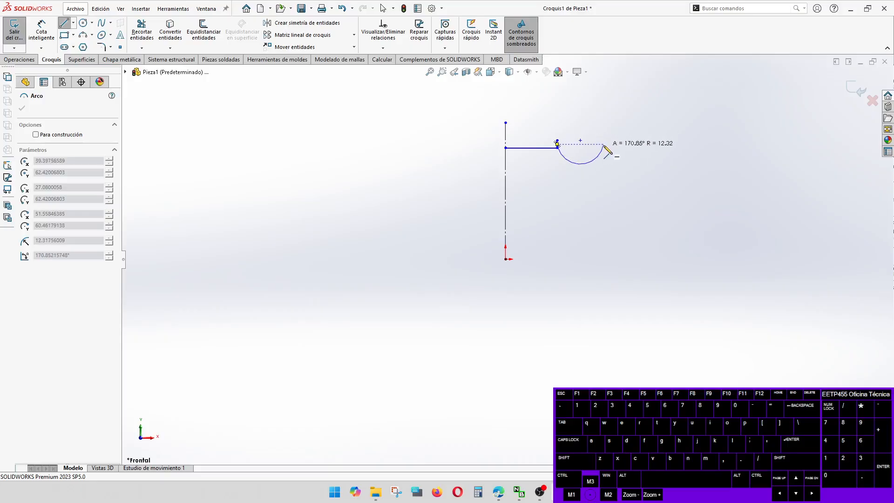
pyautogui.press('Escape')
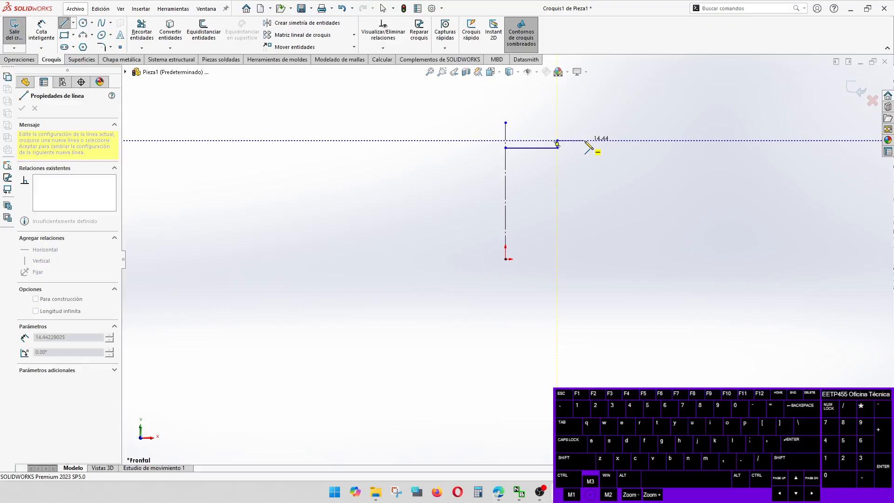
pyautogui.click(579, 140)
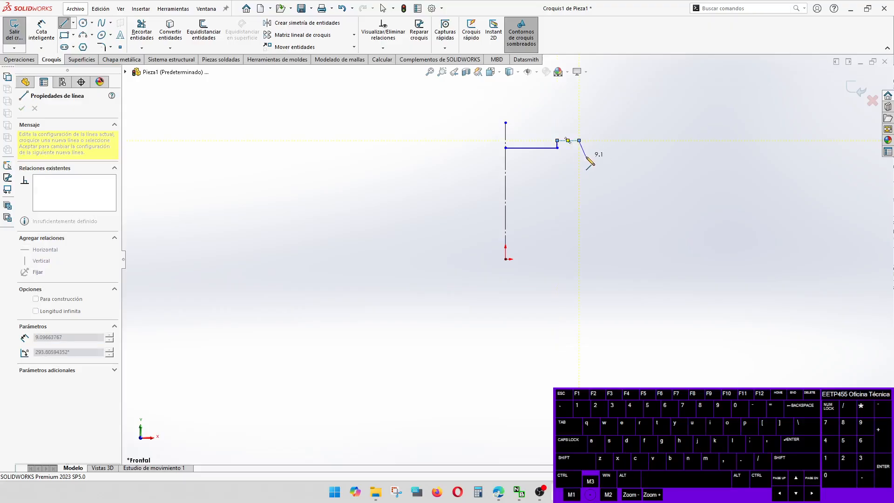
pyautogui.click(585, 157)
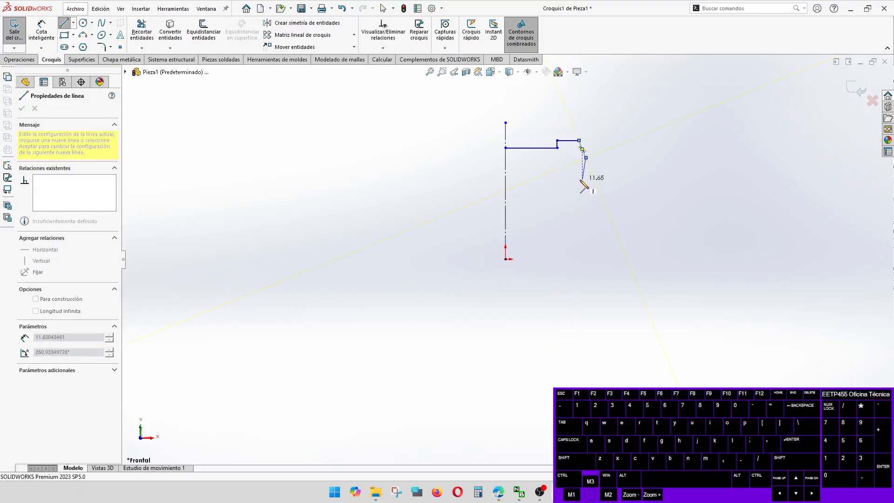
pyautogui.click(579, 177)
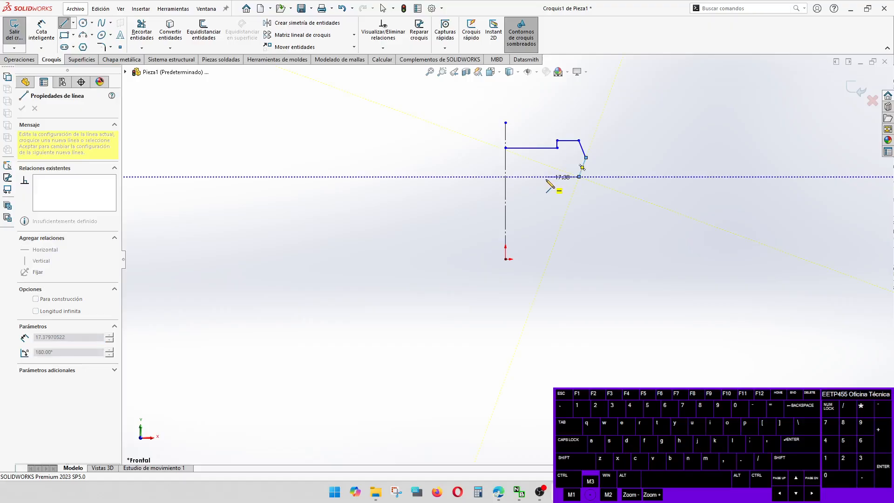
# Step: Close the profile with a horizontal underside, a slanted leg about 43.5 mm long to origin level, a short base, and an inner step back to the axis
pyautogui.click(546, 176)
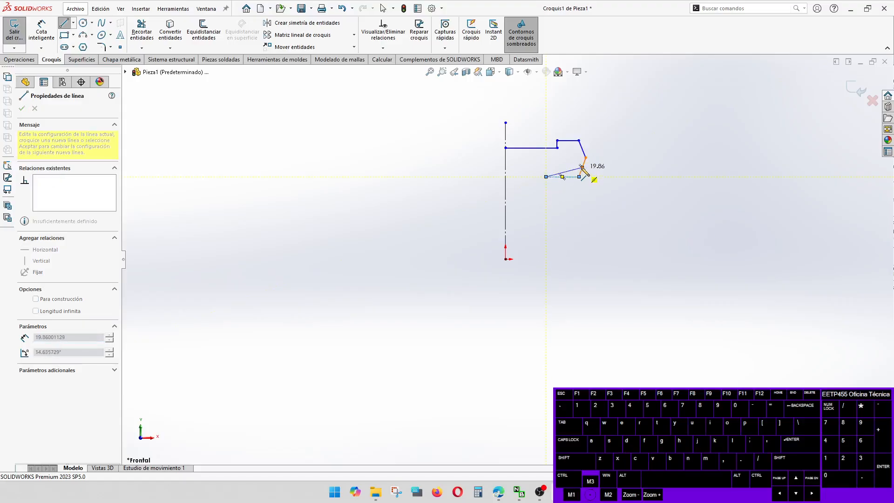
pyautogui.click(538, 259)
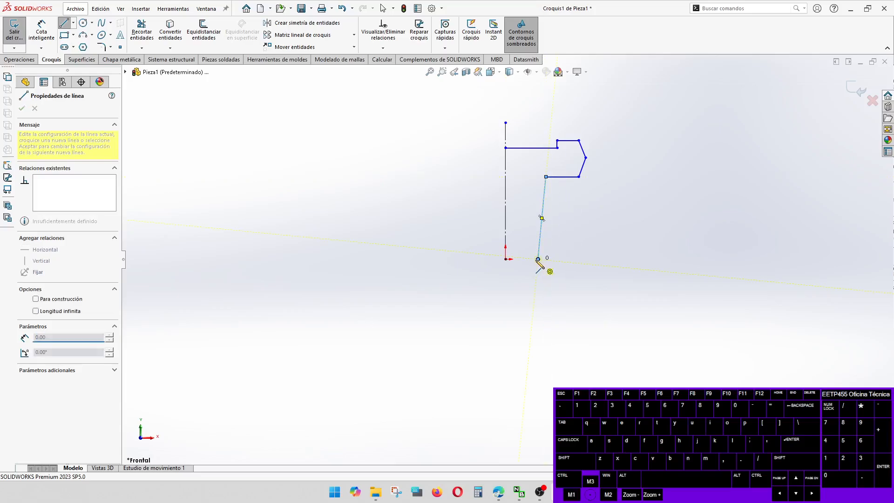
pyautogui.click(521, 258)
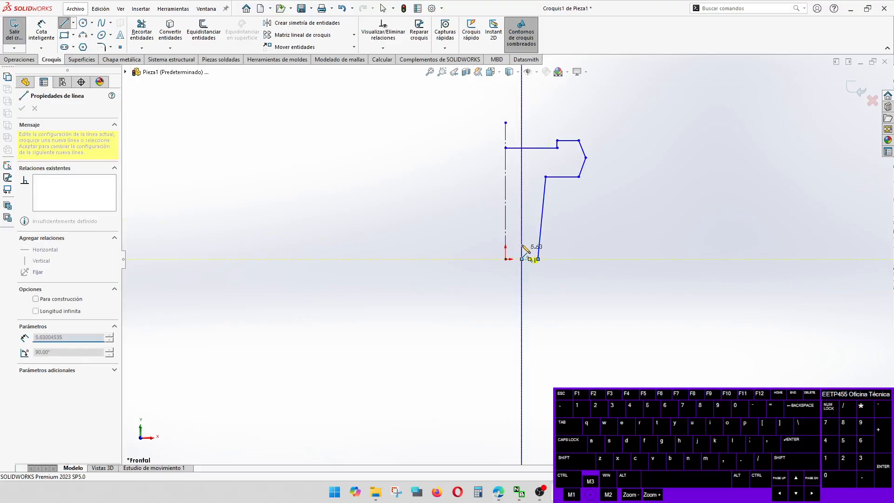
pyautogui.click(522, 204)
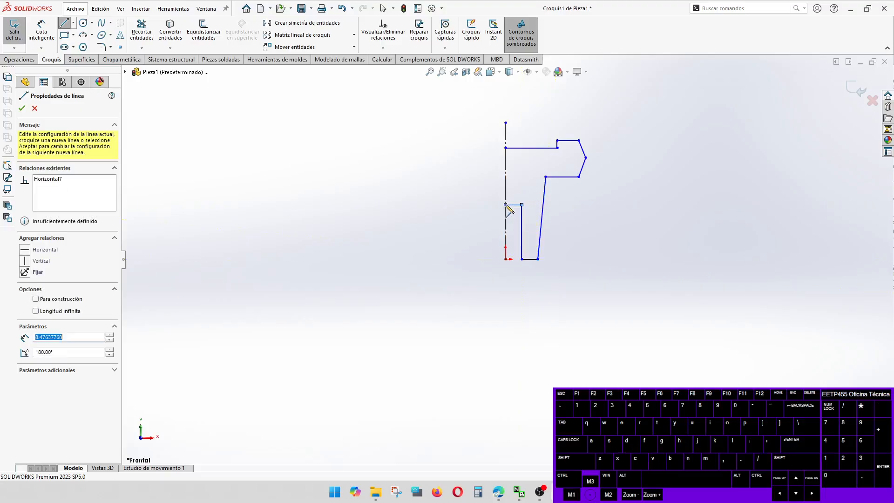
pyautogui.click(506, 205)
pyautogui.click(505, 147)
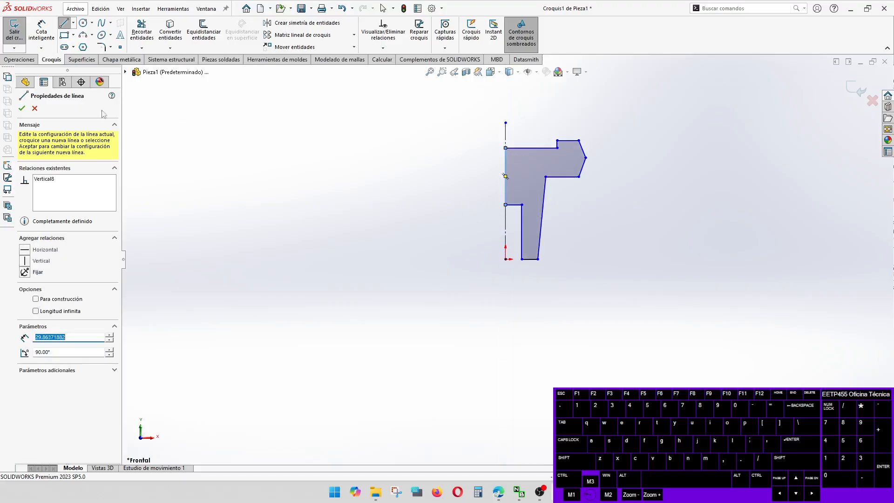
pyautogui.press('Escape')
pyautogui.press('Escape')
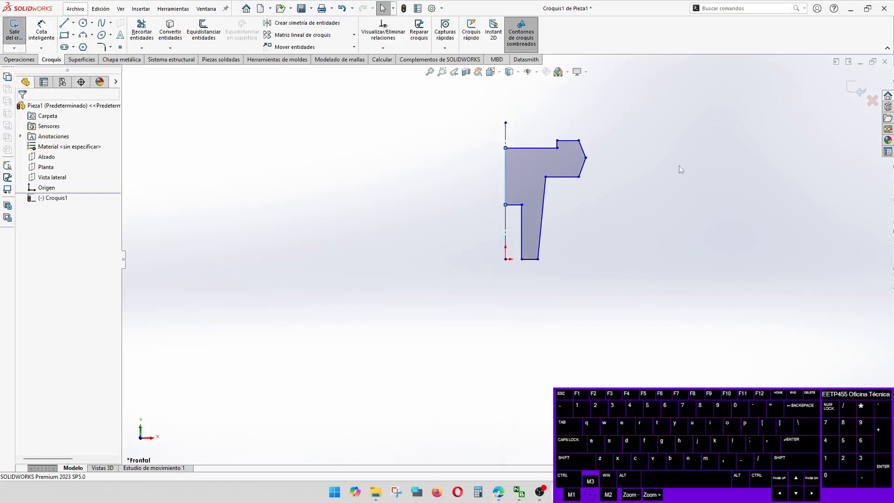
pyautogui.click(583, 166)
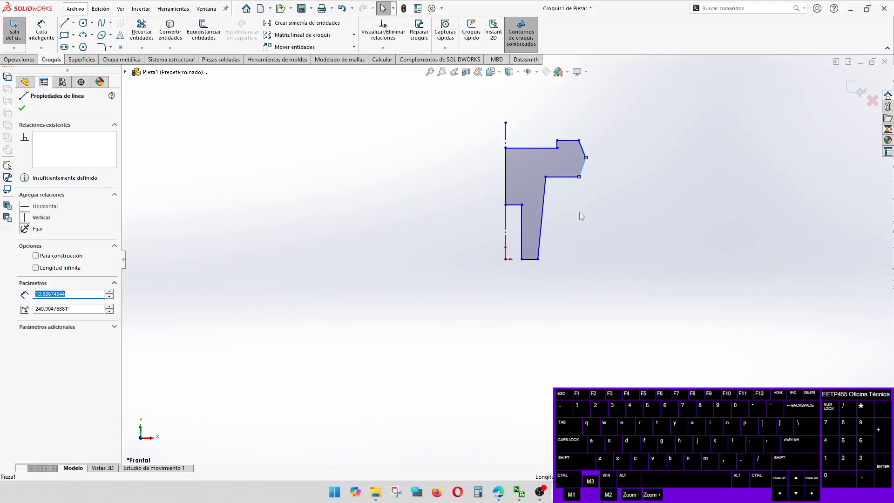
pyautogui.click(543, 211)
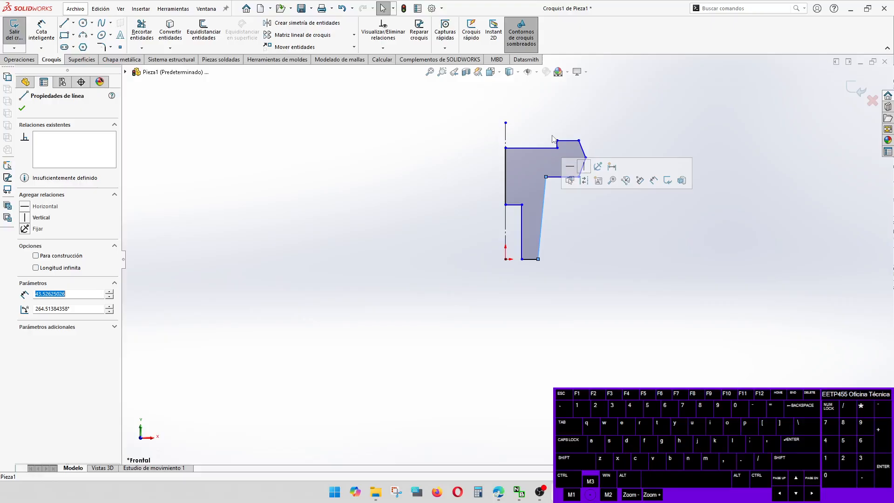
pyautogui.click(599, 136)
pyautogui.click(584, 149)
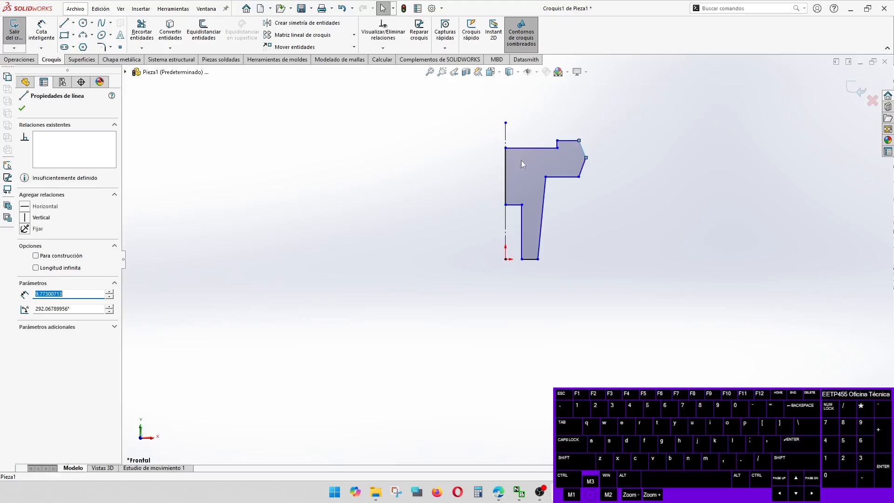
# Step: Draw a long horizontal line across the profile through the tip of its pointed outer end
pyautogui.press('l')
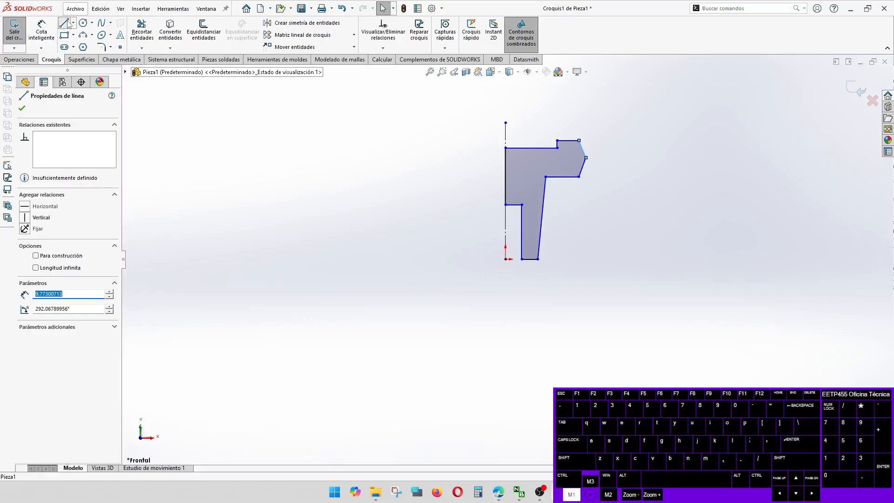
pyautogui.click(636, 157)
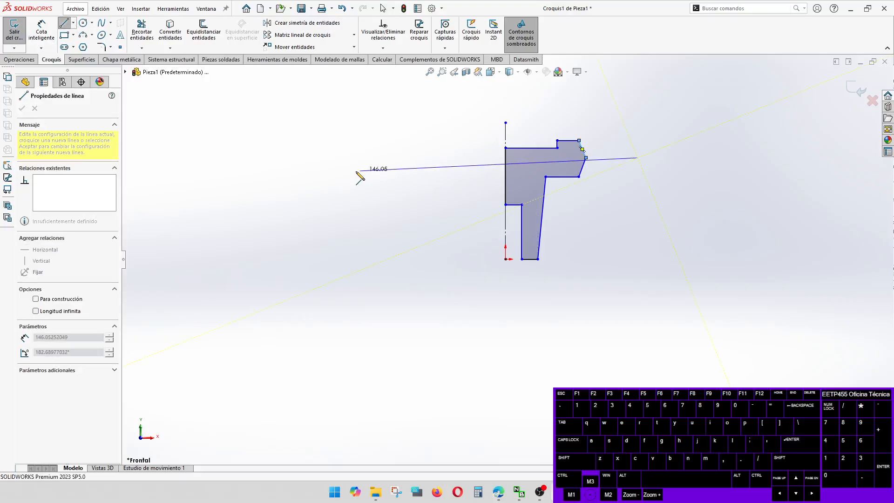
pyautogui.click(350, 158)
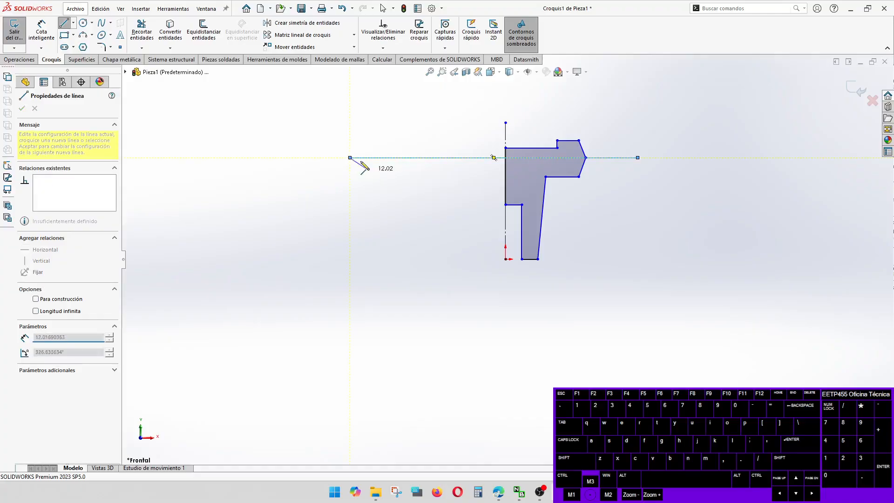
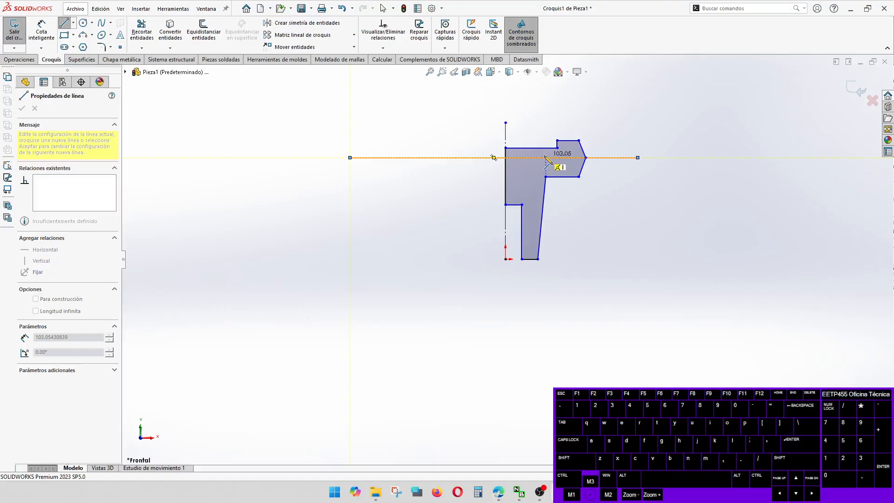
# Step: Delete the long horizontal line and the two slanted outer edges, closing the profile with a vertical line about 19 mm long
pyautogui.click(64, 23)
pyautogui.moveTo(621, 167); pyautogui.dragTo(582, 157)
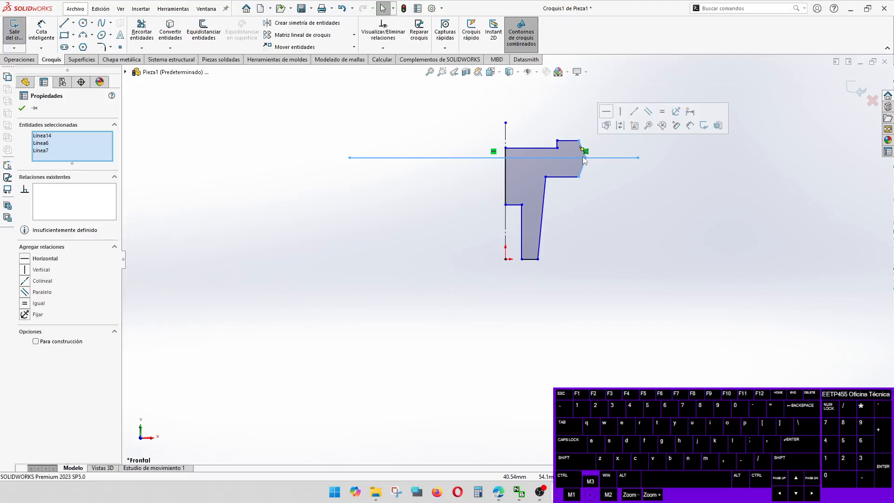
pyautogui.press('Delete')
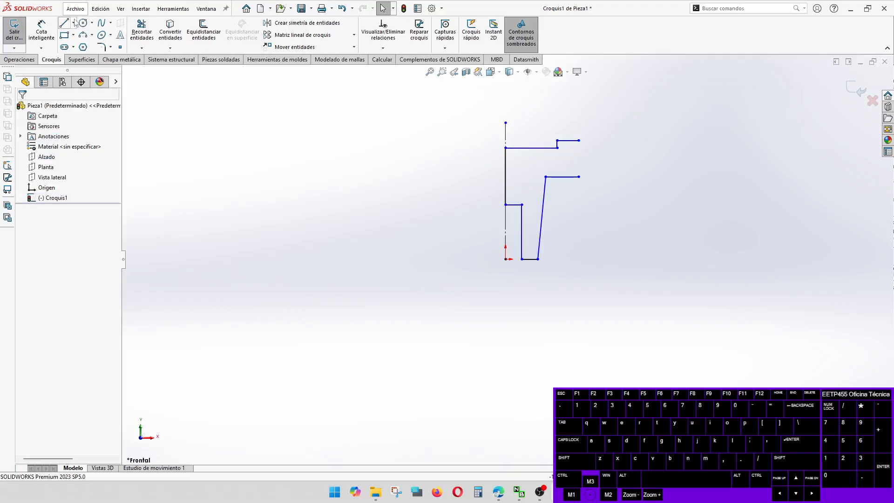
pyautogui.click(63, 22)
pyautogui.click(578, 140)
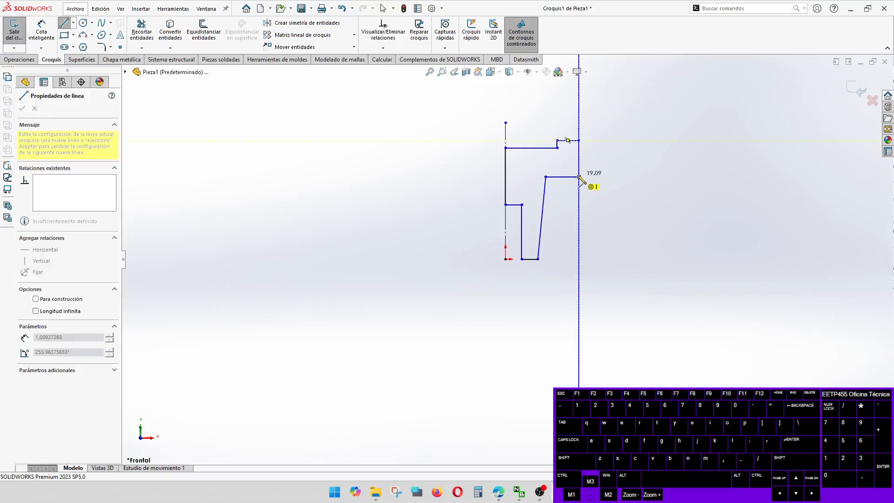
pyautogui.click(578, 176)
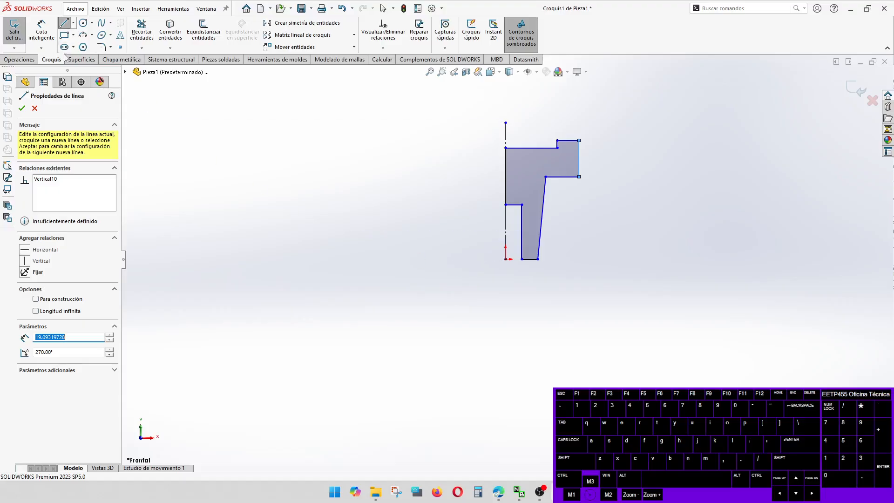
# Step: Dimension the height from the origin to the profile's highest horizontal edge as 31 mm
pyautogui.press('d')
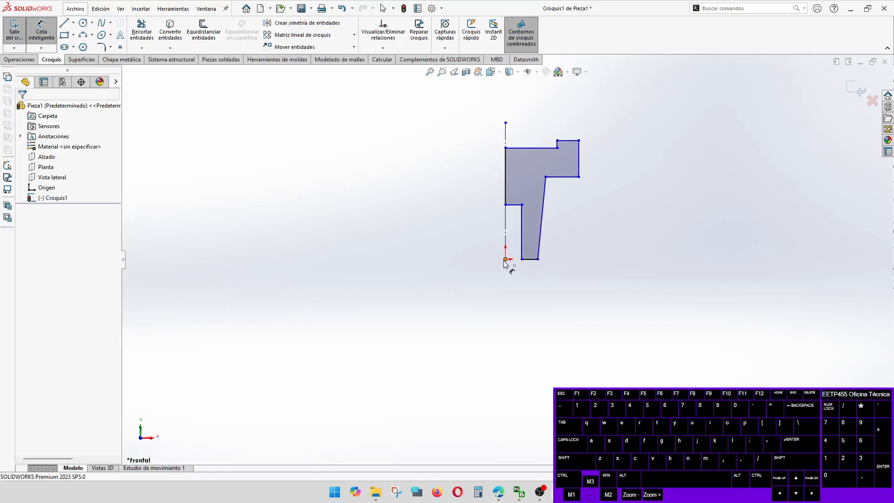
pyautogui.click(505, 260)
pyautogui.click(568, 140)
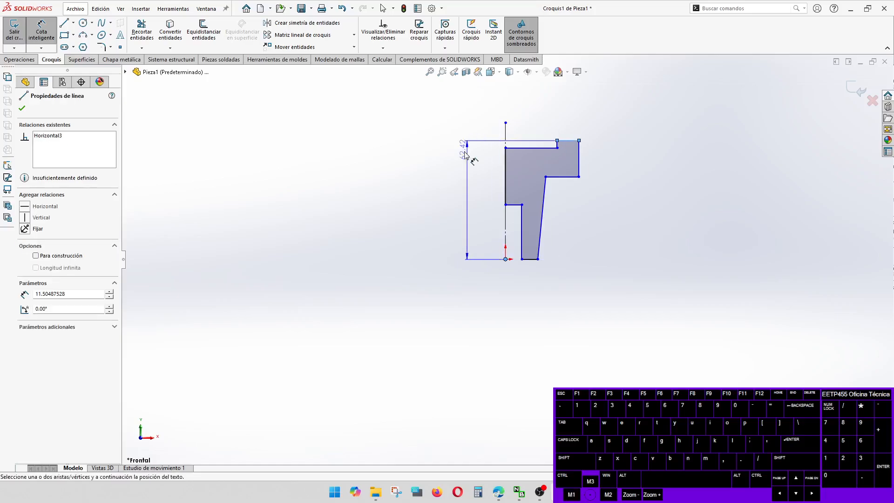
pyautogui.click(424, 202)
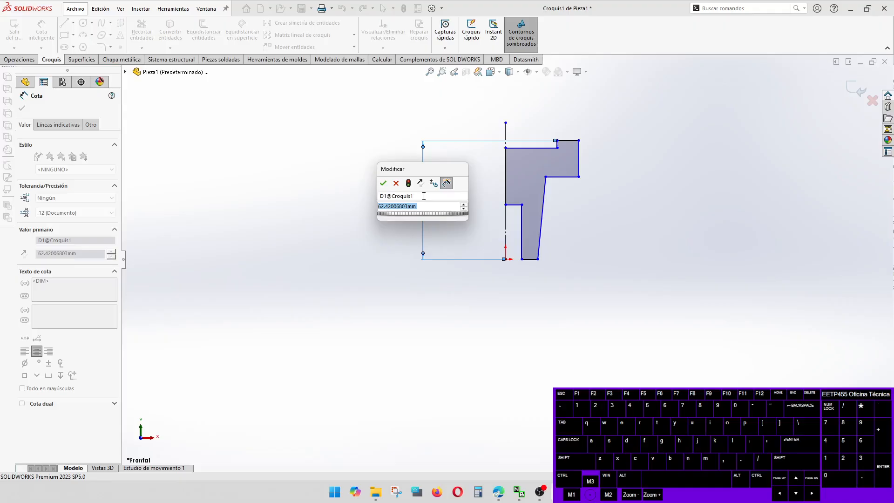
pyautogui.write('31')
pyautogui.press('Return')
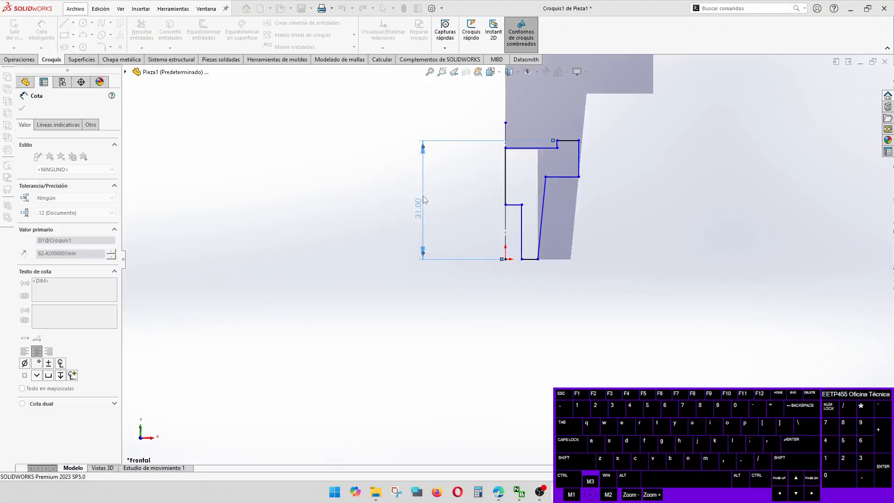
# Step: Add a 49.5 mm doubled-distance dimension across the construction axis to the profile's outermost vertical edge
pyautogui.click(579, 153)
pyautogui.click(505, 130)
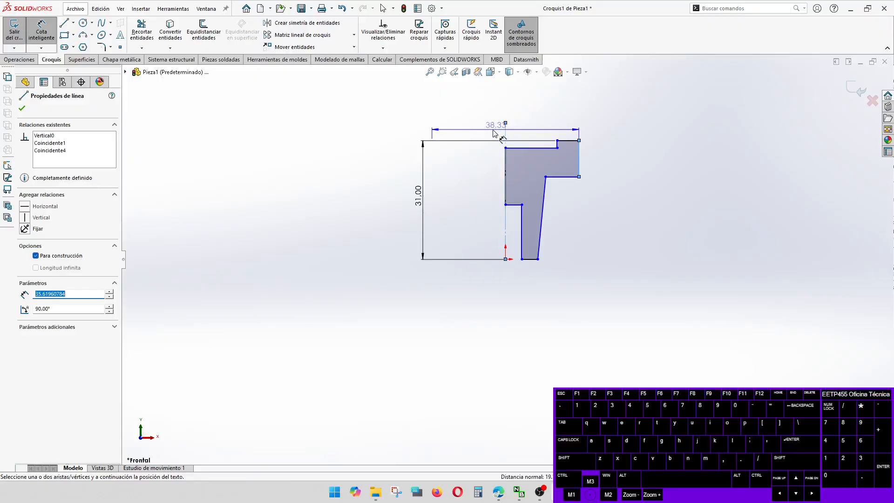
pyautogui.click(479, 108)
pyautogui.write('49.')
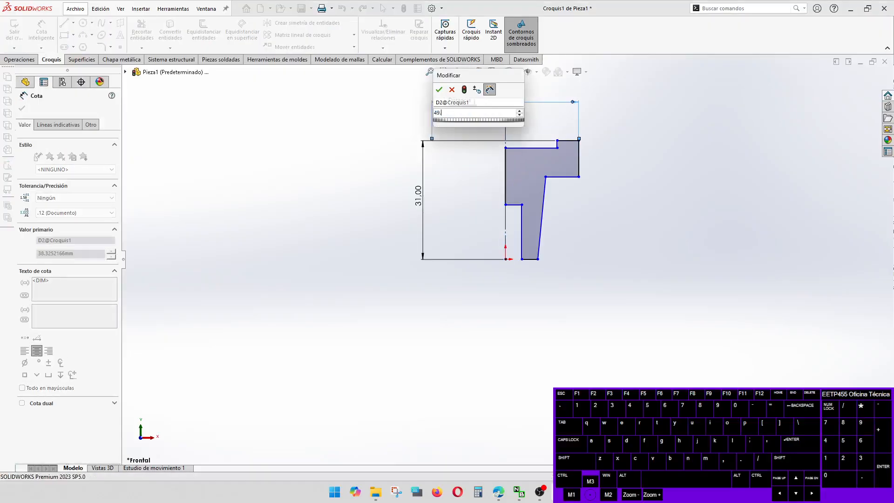
pyautogui.write('5')
pyautogui.press('Return')
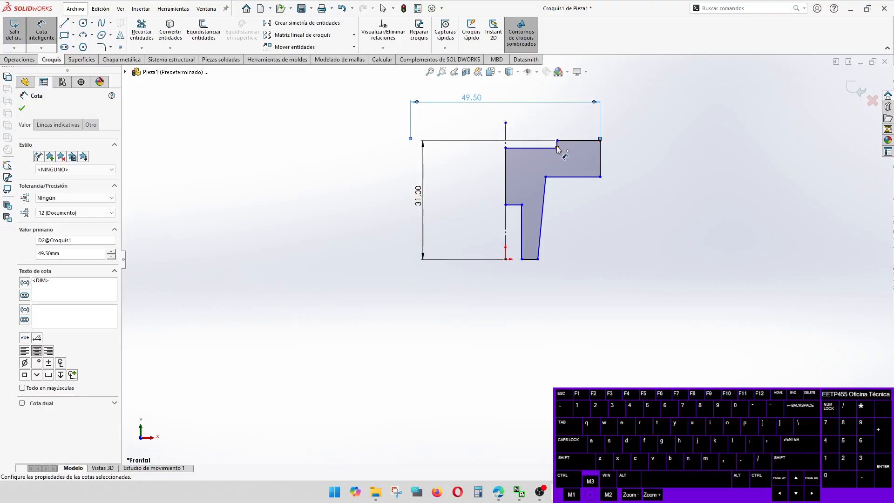
# Step: Add a 30 mm doubled-distance dimension across the construction axis to the short vertical step in the upper edge
pyautogui.click(558, 145)
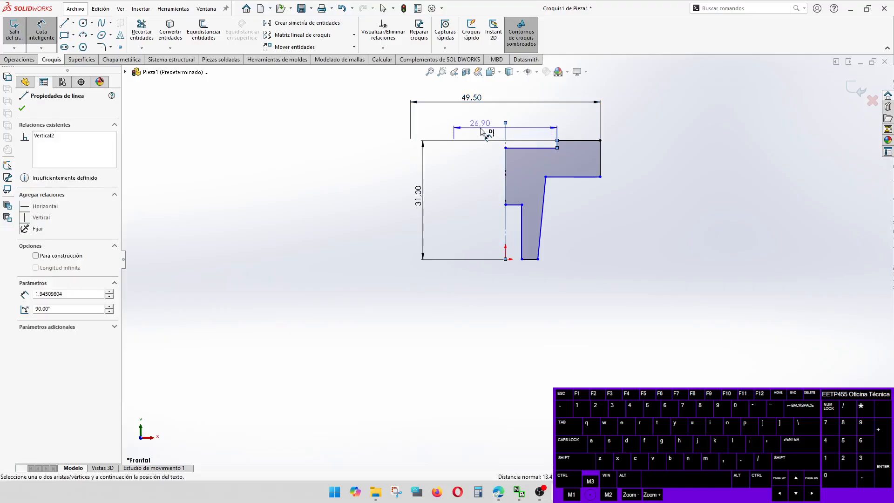
pyautogui.click(482, 132)
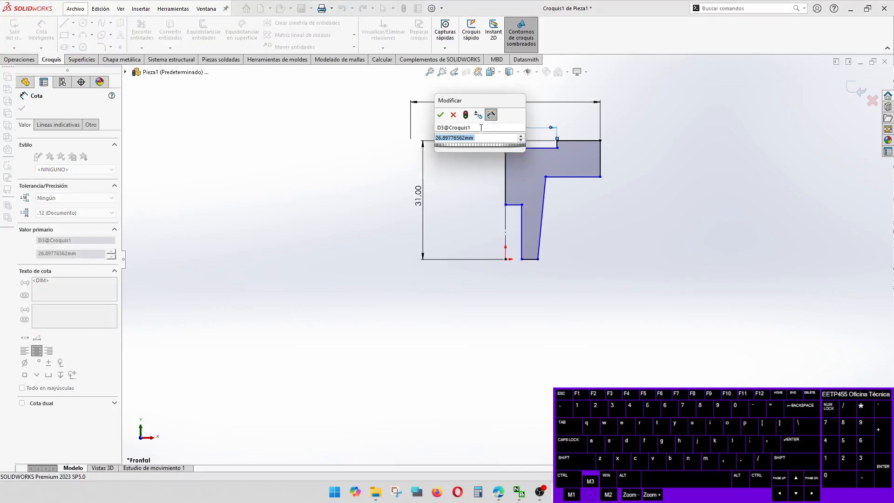
pyautogui.write('30')
pyautogui.press('Return')
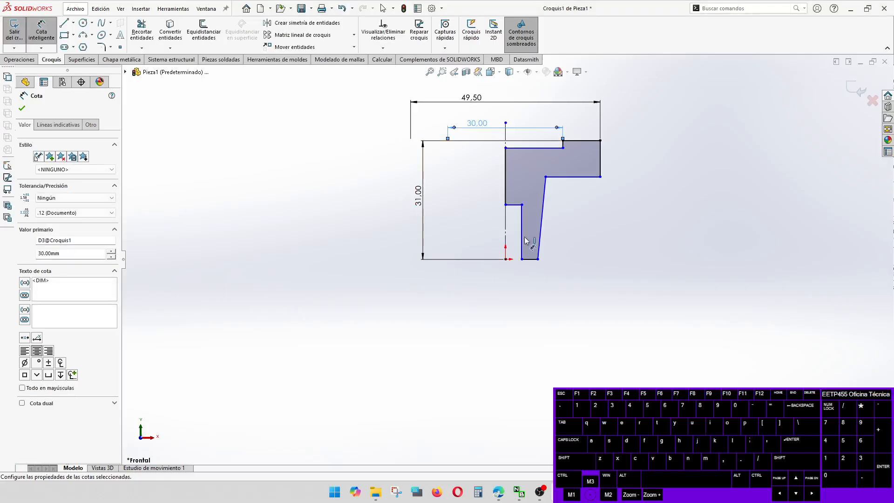
pyautogui.moveTo(539, 493)
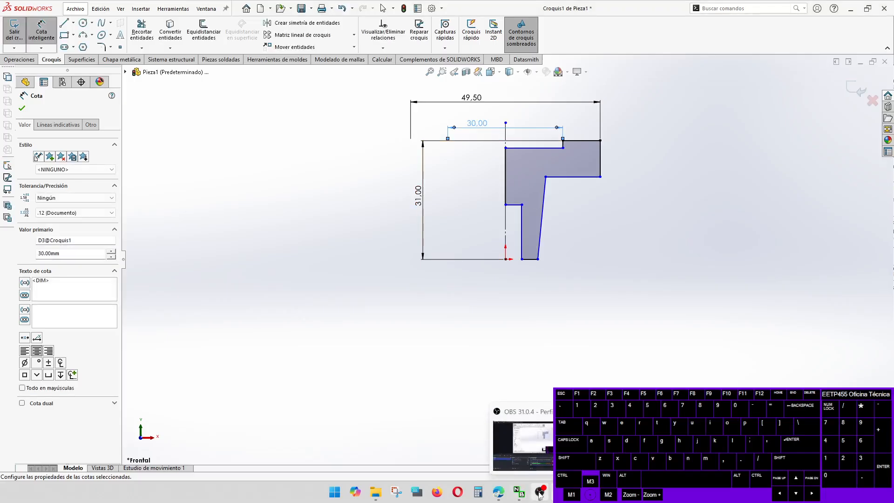
pyautogui.click(539, 492)
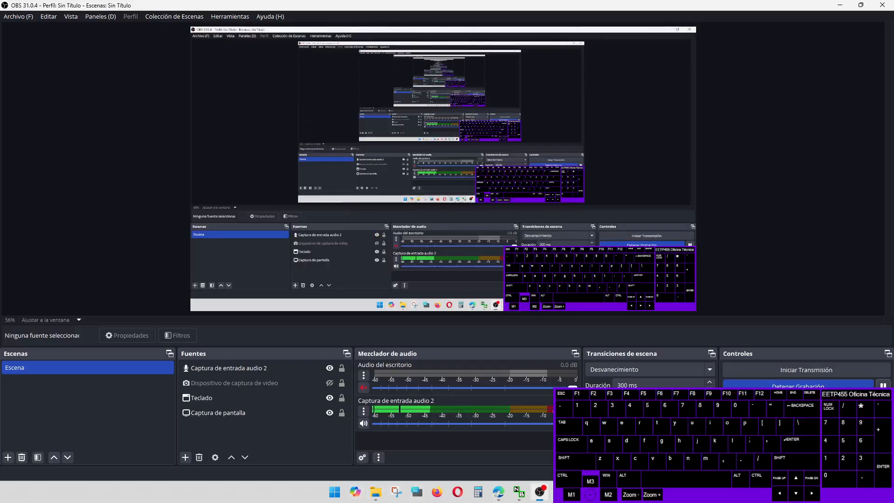
pyautogui.click(559, 492)
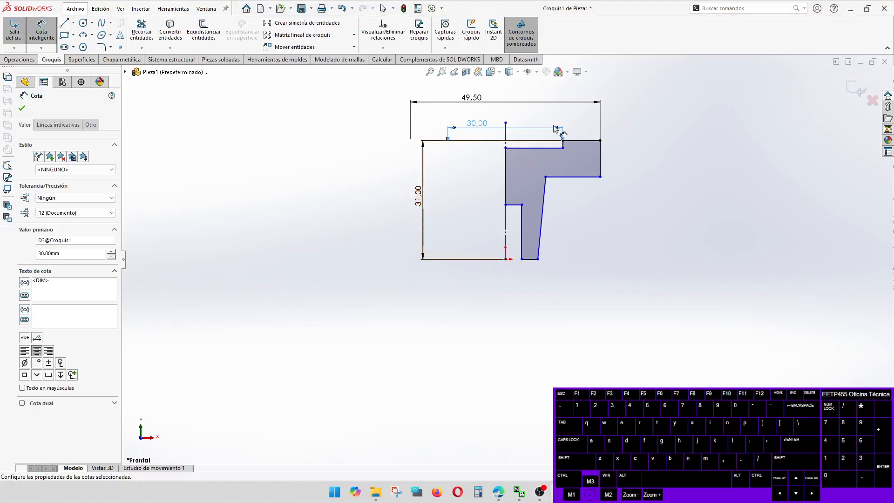
# Step: Dimension the upper corner of the slanted leg edge as a 26 mm doubled distance across the construction axis
pyautogui.click(546, 177)
pyautogui.click(505, 232)
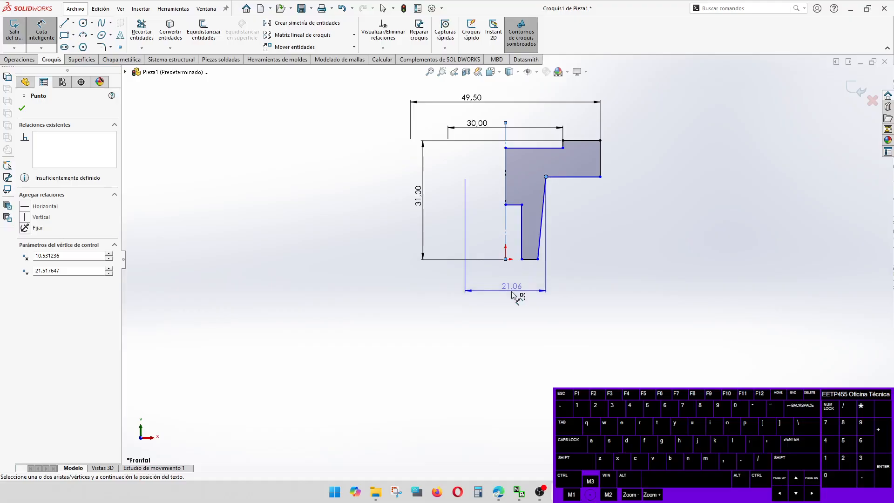
pyautogui.click(497, 315)
pyautogui.write('269')
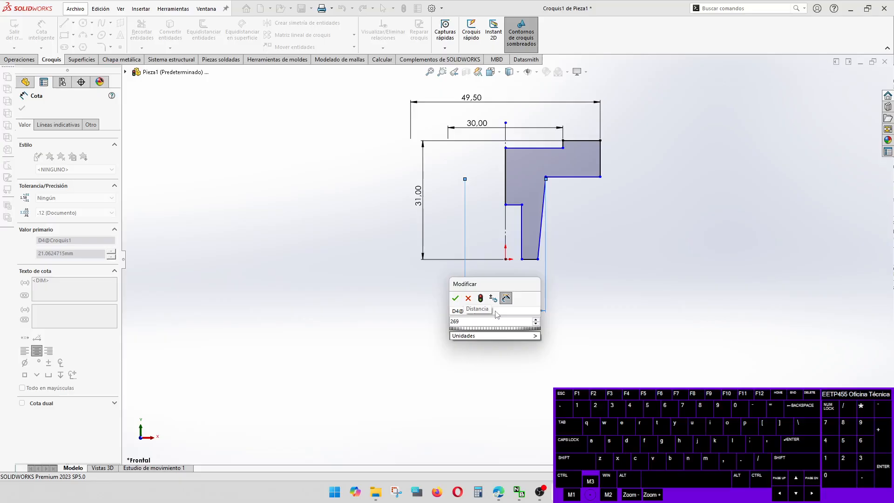
pyautogui.press('BackSpace')
pyautogui.press('Return')
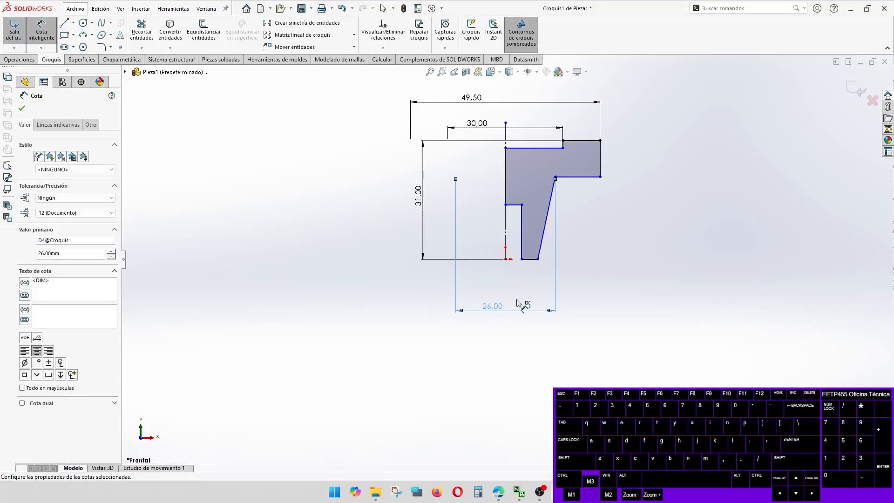
# Step: Dimension the lower end of the slanted leg edge as a 25 mm doubled distance across the construction axis
pyautogui.click(538, 259)
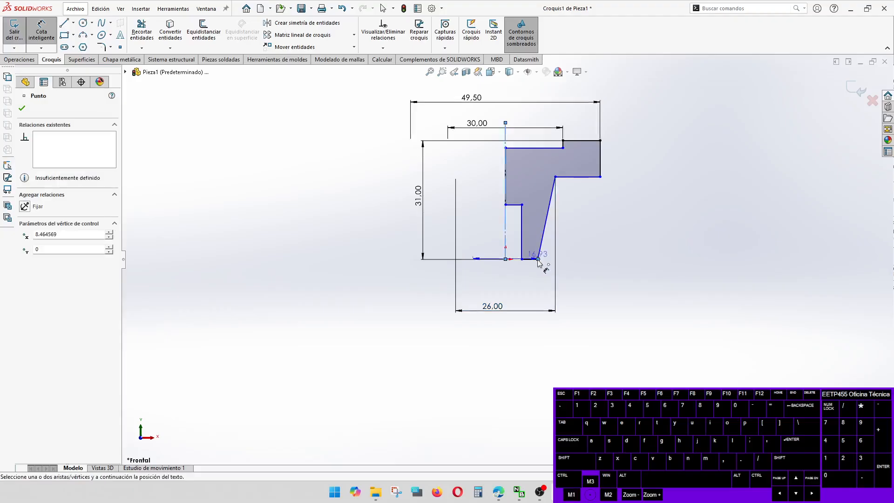
pyautogui.click(515, 293)
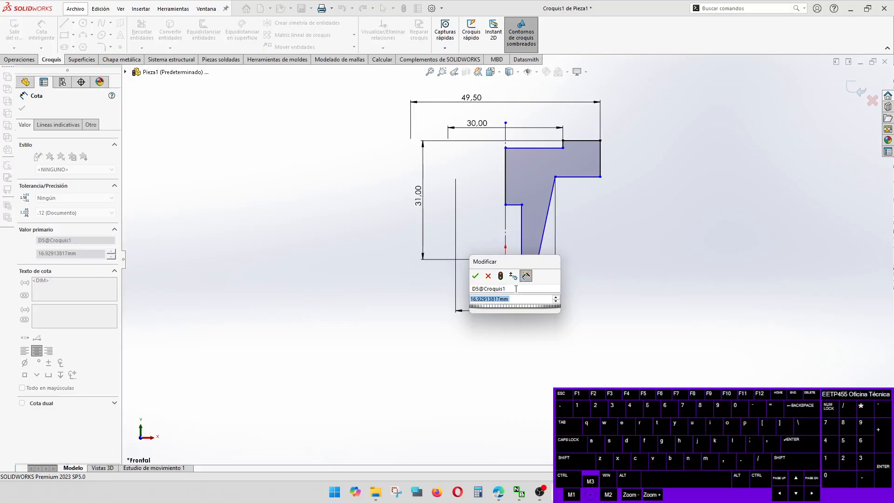
pyautogui.write('25')
pyautogui.press('Return')
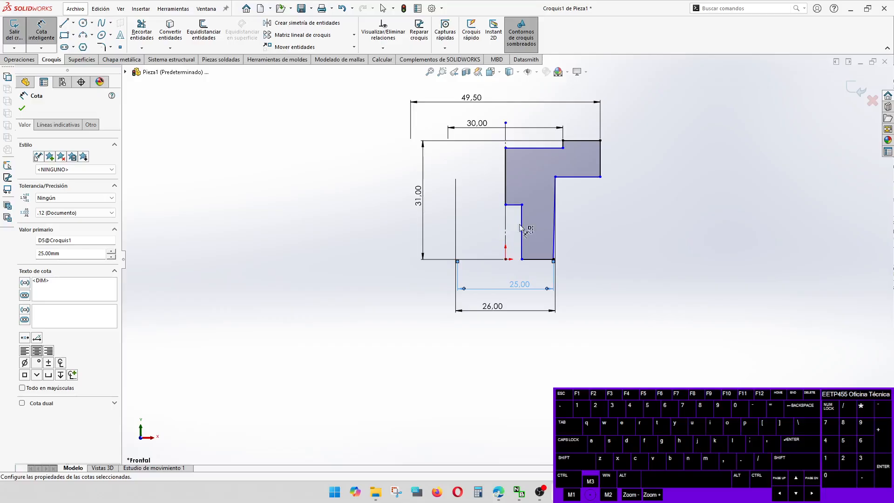
# Step: Dimension the vertical offset between the two upper horizontal edges as 1 mm
pyautogui.click(41, 37)
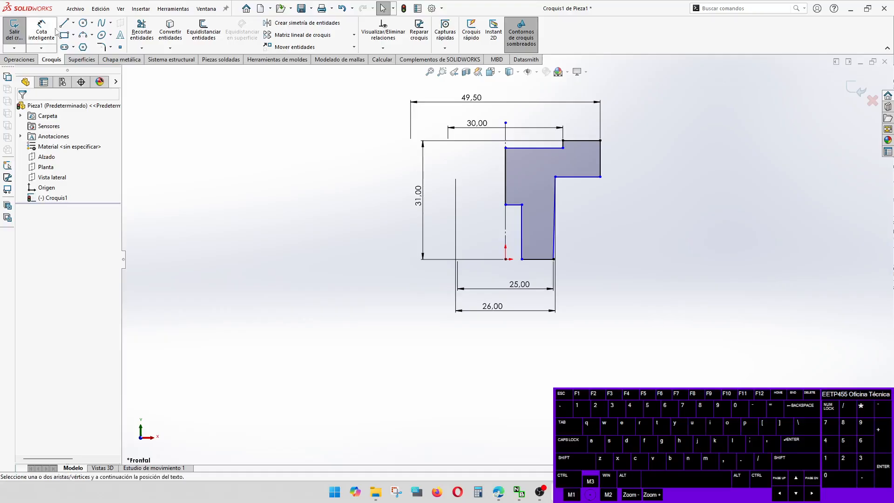
pyautogui.click(41, 29)
pyautogui.click(550, 148)
pyautogui.click(580, 140)
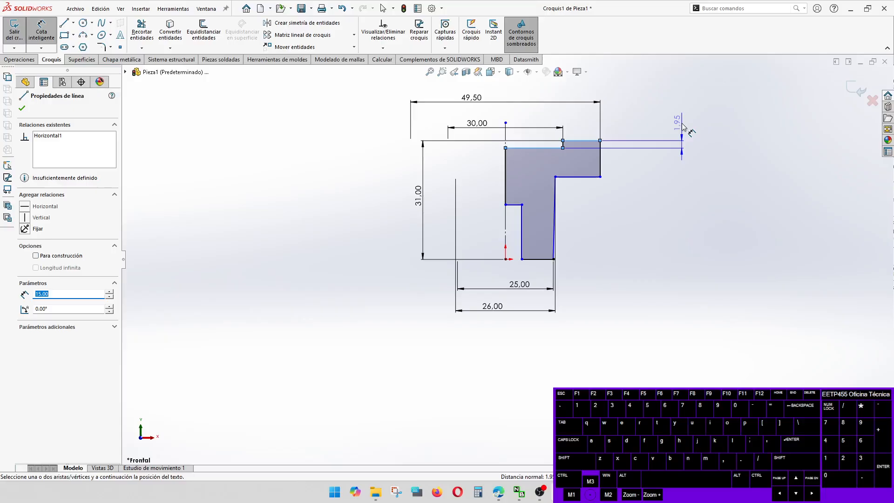
pyautogui.click(682, 126)
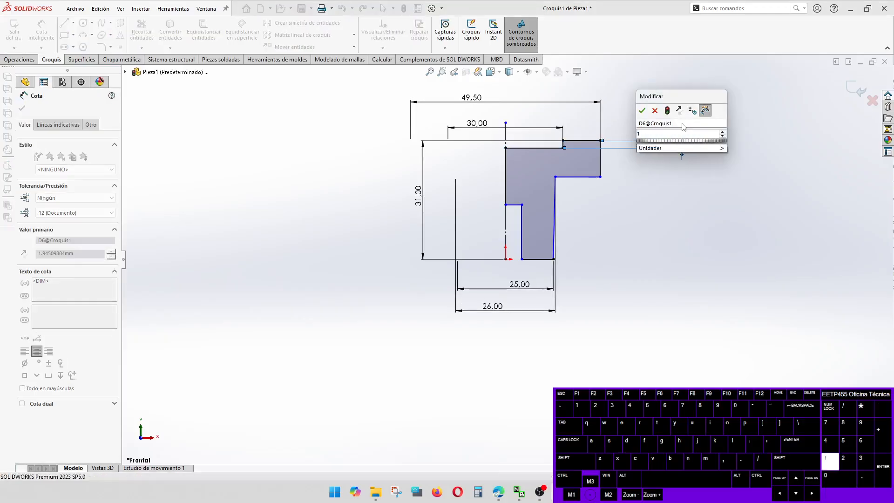
pyautogui.write('1')
pyautogui.press('Return')
# Step: Dimension the outermost vertical edge's length as 14 mm
pyautogui.click(600, 165)
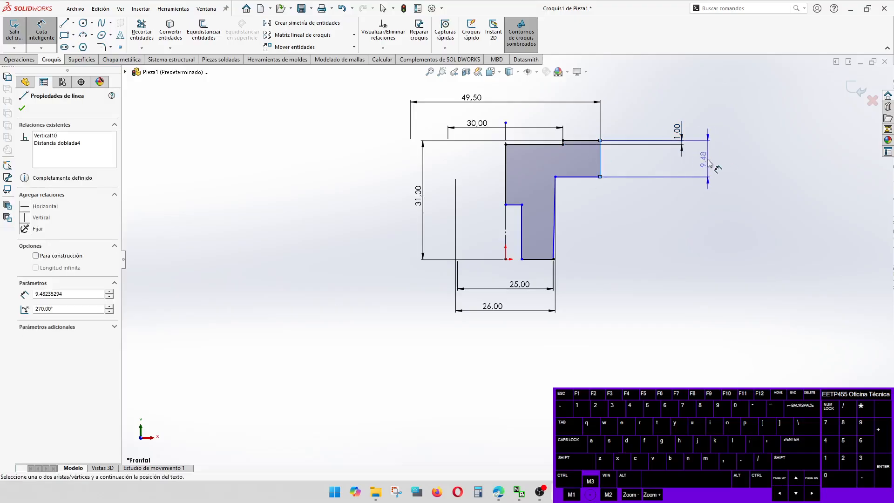
pyautogui.click(708, 159)
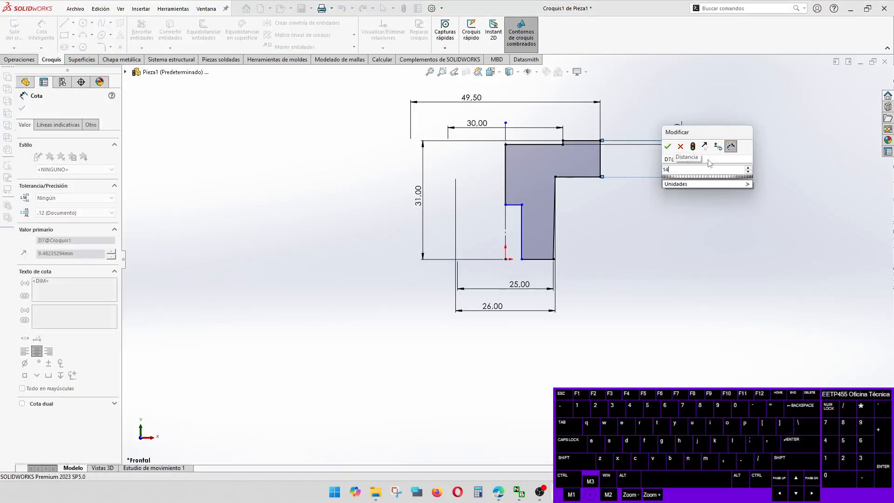
pyautogui.press('Return')
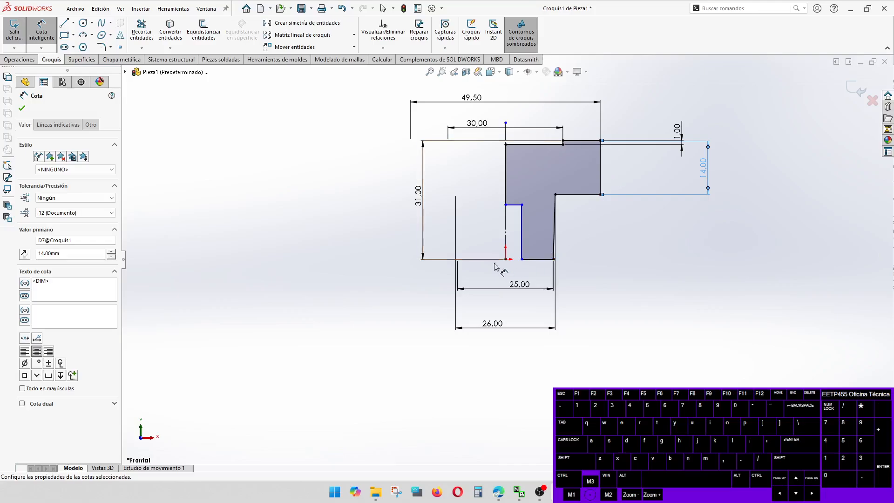
# Step: Dimension the height from the leg's base to the short inner horizontal edge as 27 mm and end dimensioning
pyautogui.scroll(-2, 521, 233)
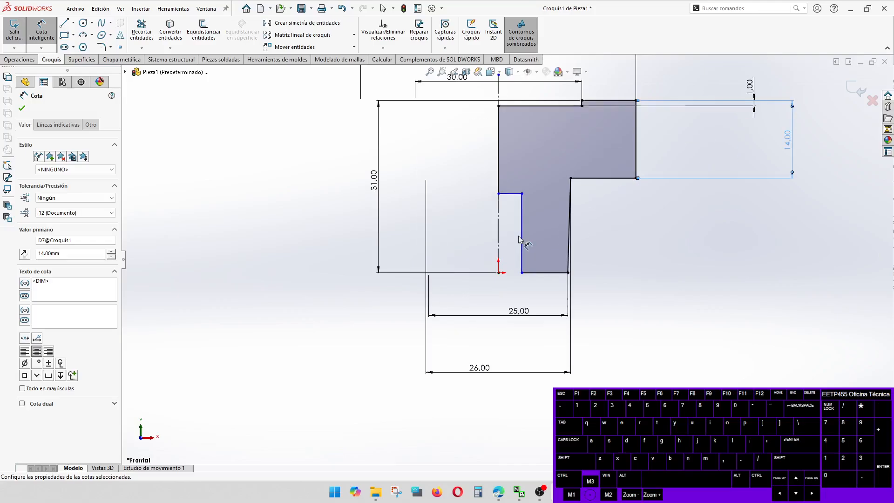
pyautogui.click(516, 195)
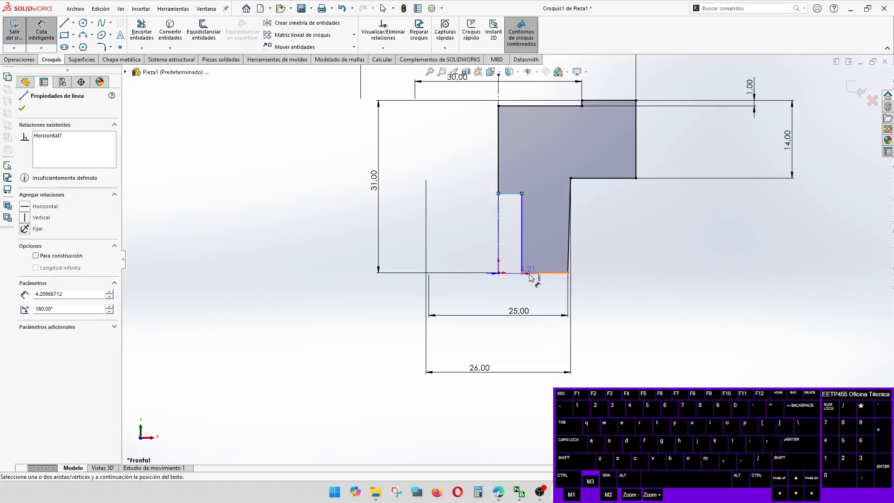
pyautogui.click(545, 274)
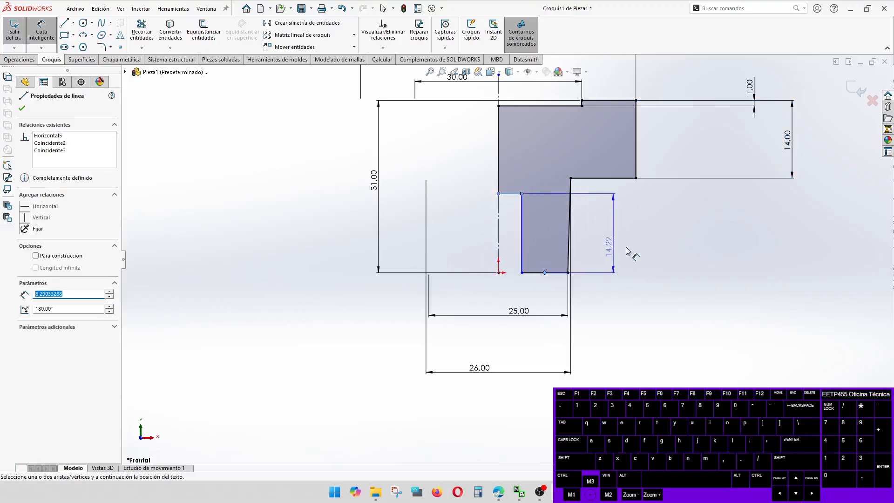
pyautogui.click(654, 245)
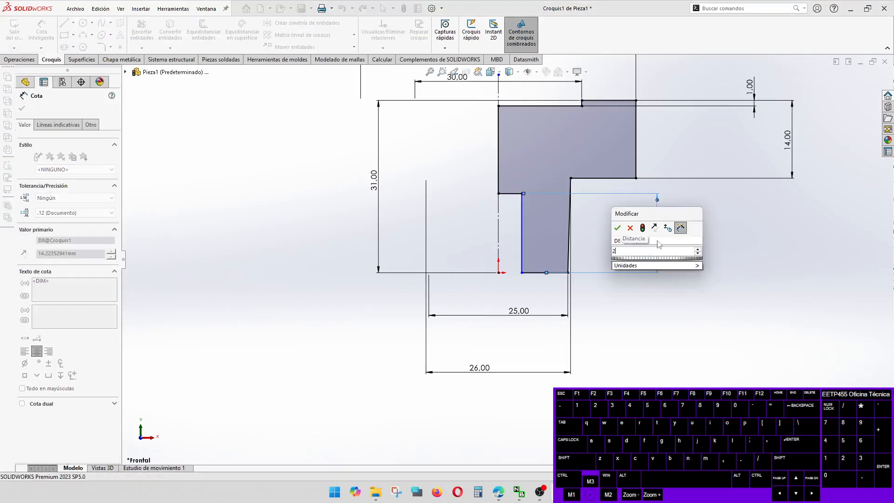
pyautogui.press('Return')
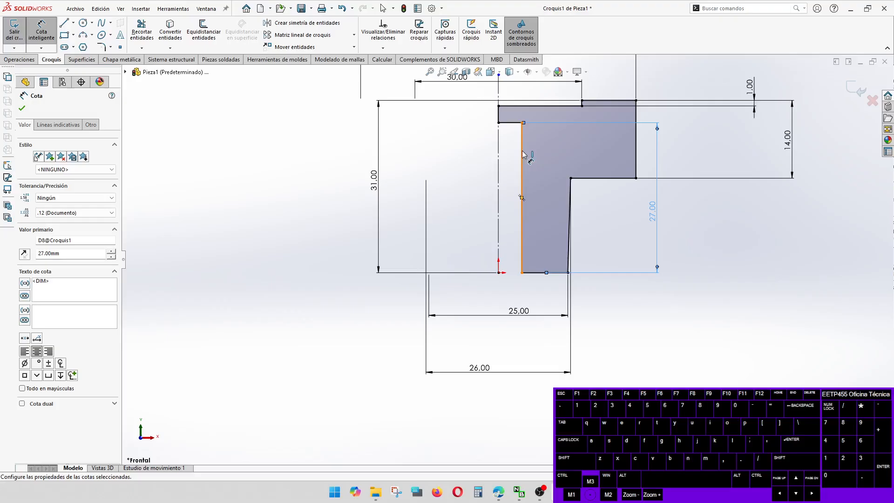
pyautogui.click(522, 153)
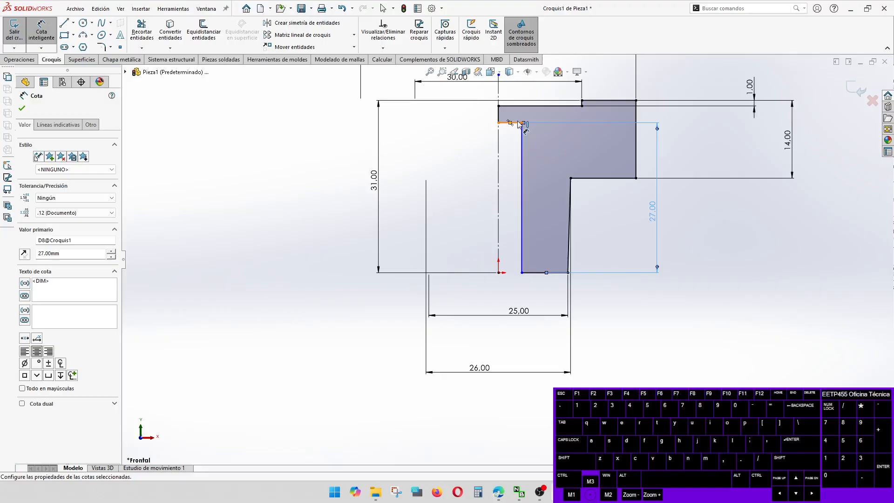
pyautogui.press('Escape')
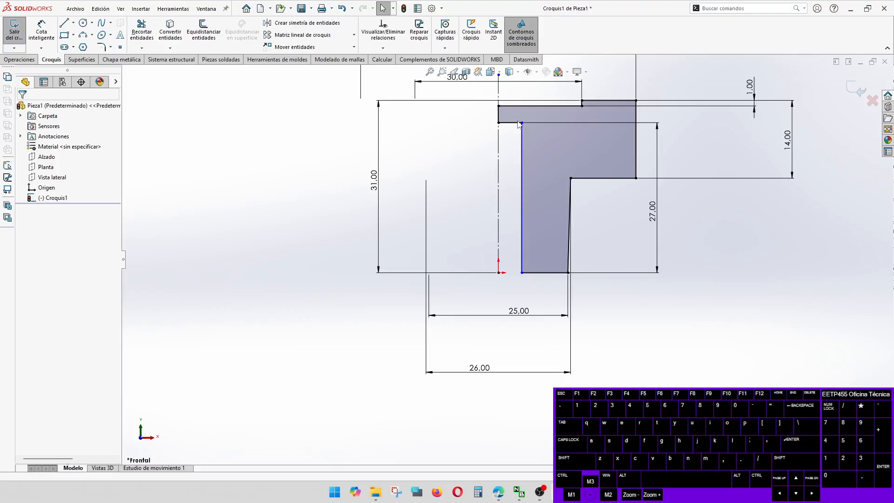
# Step: Delete the short horizontal edge joining the inner vertical line to the axis, along with its attached dimension
pyautogui.click(514, 122)
pyautogui.press('Delete')
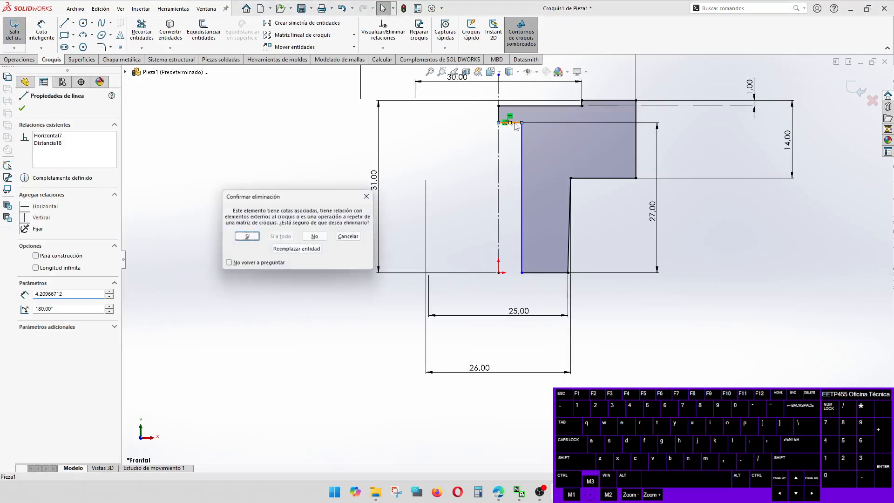
pyautogui.press('Return')
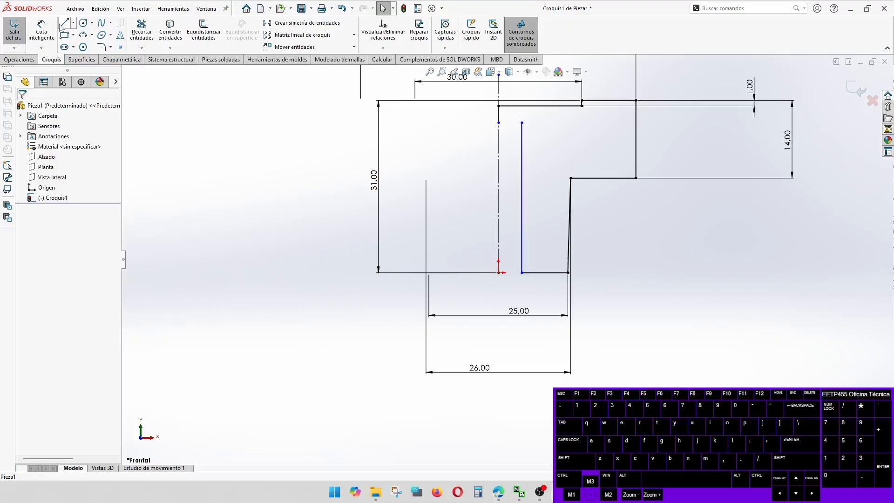
# Step: Lower the inner vertical line's upper end and join it to the short axis edge's lower end with a sloped line
pyautogui.moveTo(522, 124); pyautogui.dragTo(522, 136)
pyautogui.press('l')
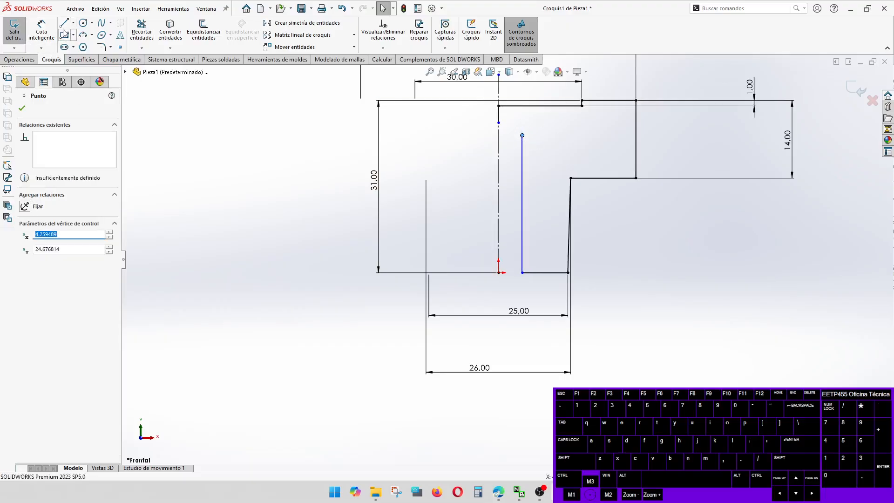
pyautogui.click(499, 123)
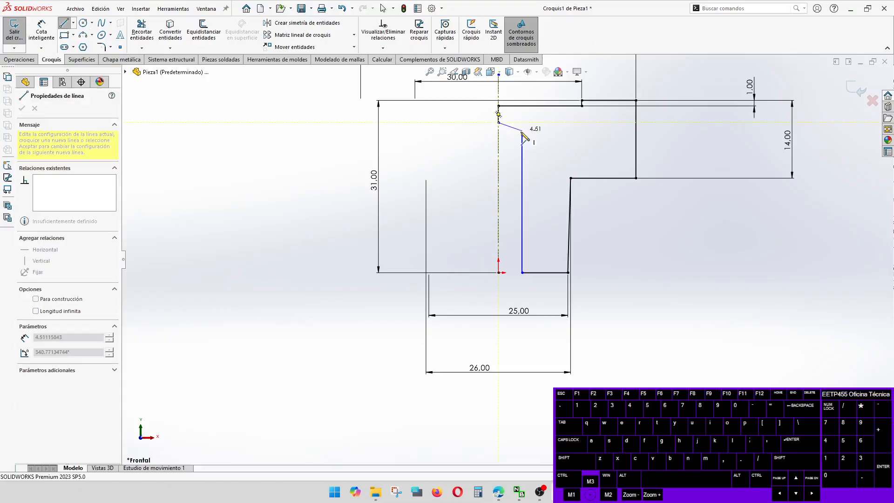
pyautogui.click(522, 136)
pyautogui.press('Escape')
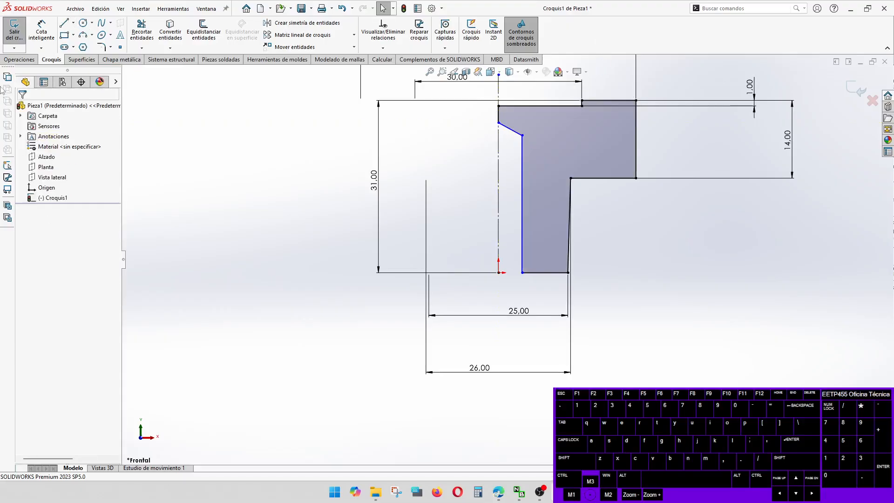
# Step: Dimension the angle between the cavity's sloped line and the vertical construction axis as 60°
pyautogui.click(40, 37)
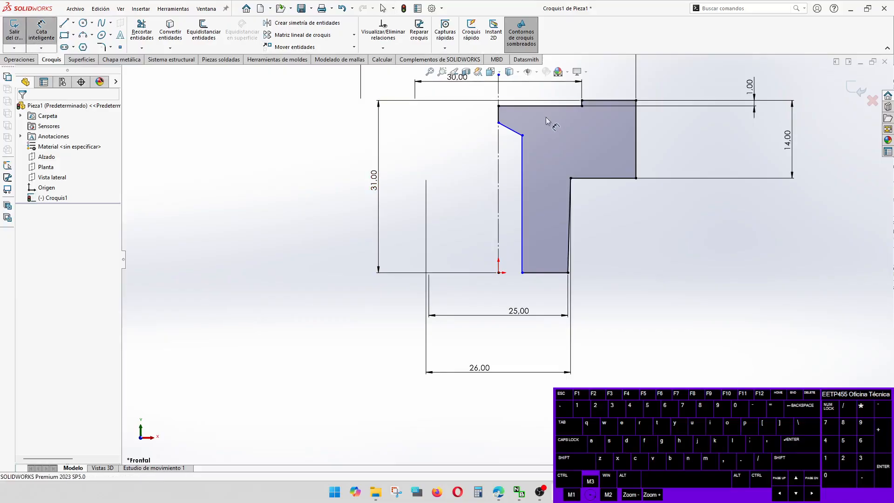
pyautogui.click(510, 129)
pyautogui.click(499, 141)
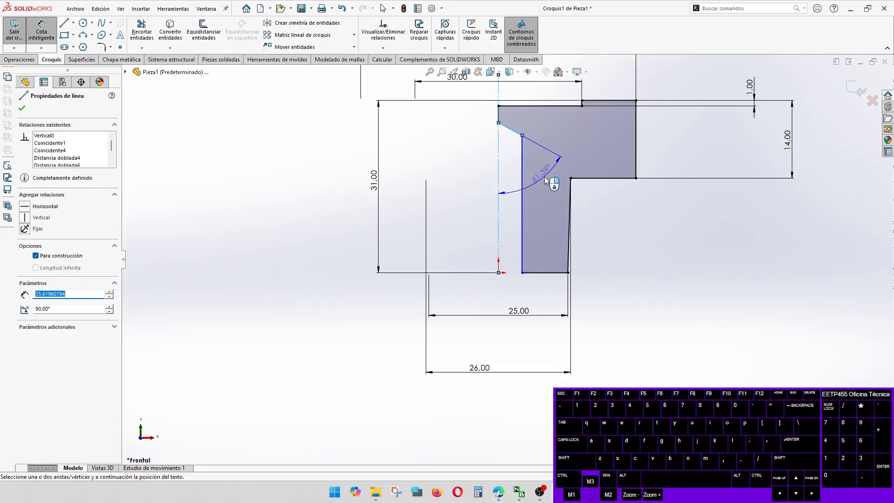
pyautogui.click(544, 179)
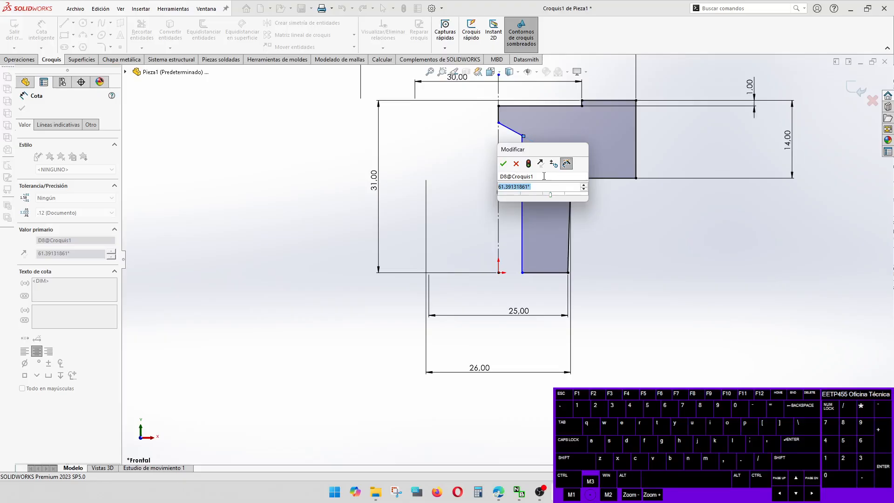
pyautogui.write('60')
pyautogui.press('Return')
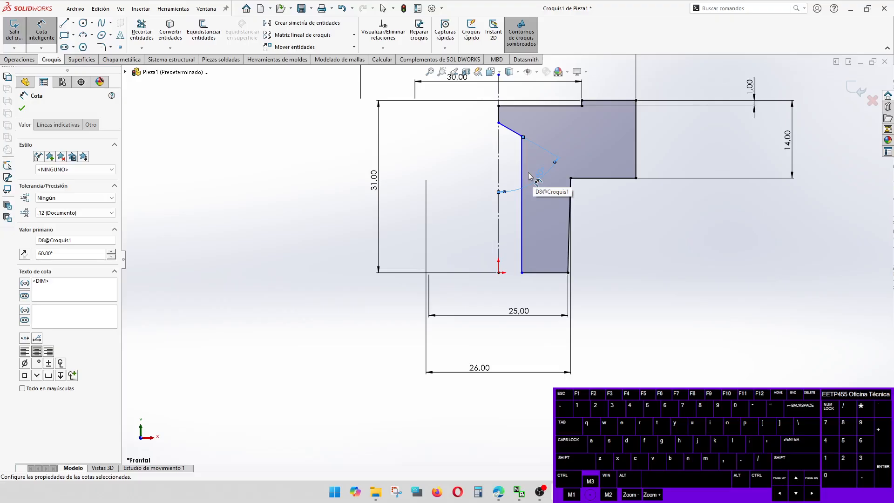
# Step: Dimension the height from the leg's base to the sloped line's end on the axis as 27 mm
pyautogui.click(498, 122)
pyautogui.click(521, 200)
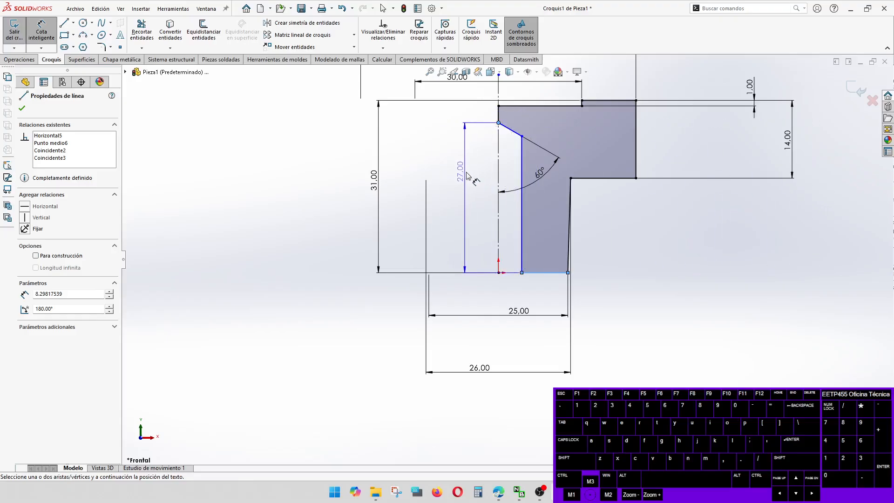
pyautogui.click(480, 177)
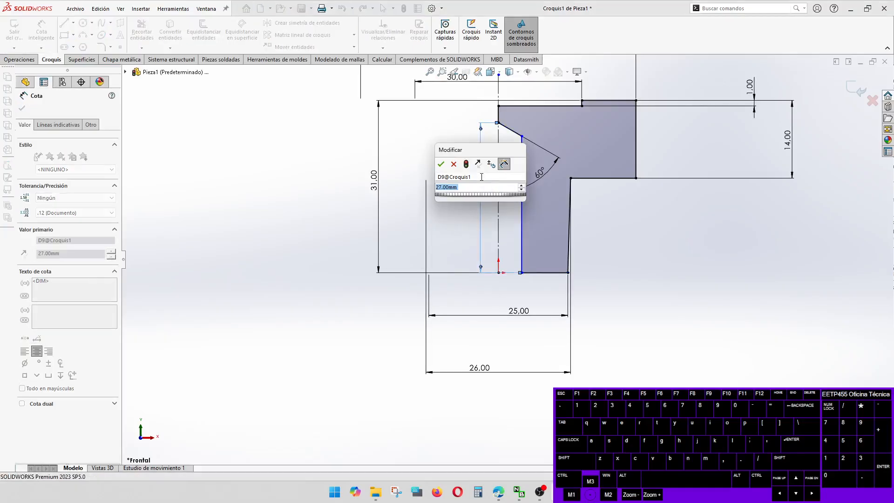
pyautogui.click(440, 164)
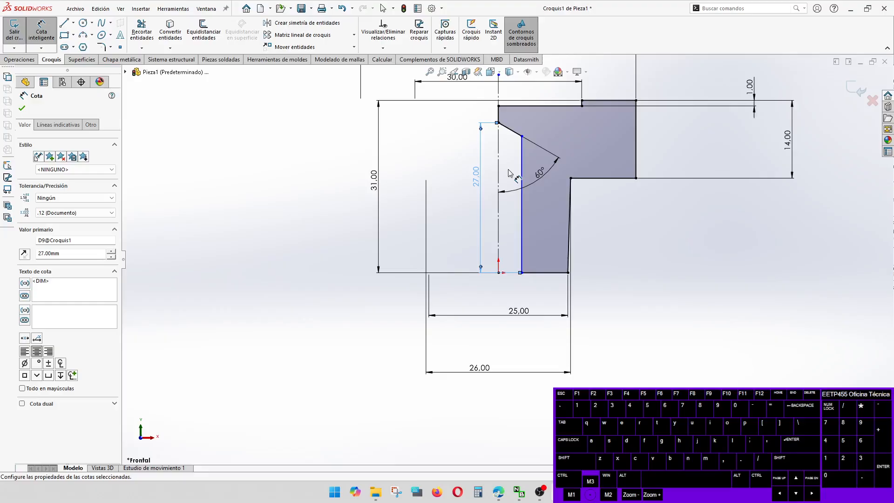
pyautogui.click(540, 491)
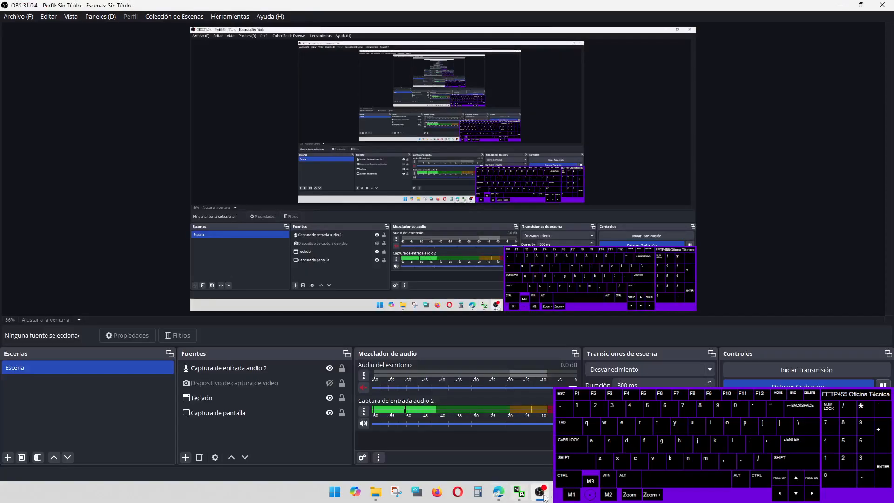
pyautogui.hotkey('alt', 'Tab')
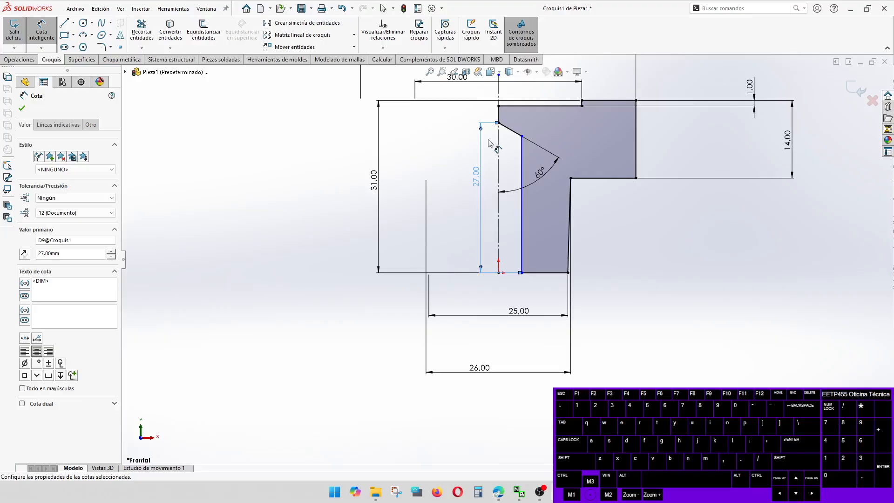
# Step: Add a 10 mm diameter dimension for the cavity between the inner vertical line and the construction axis
pyautogui.click(522, 168)
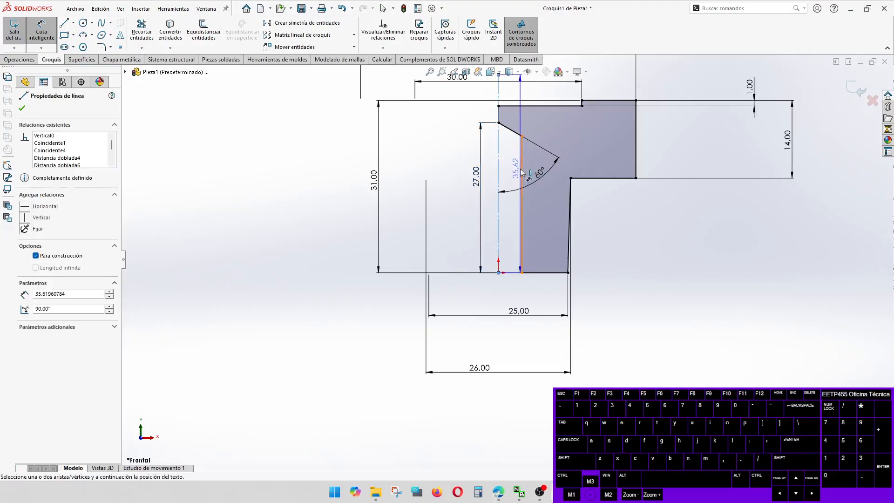
pyautogui.click(498, 173)
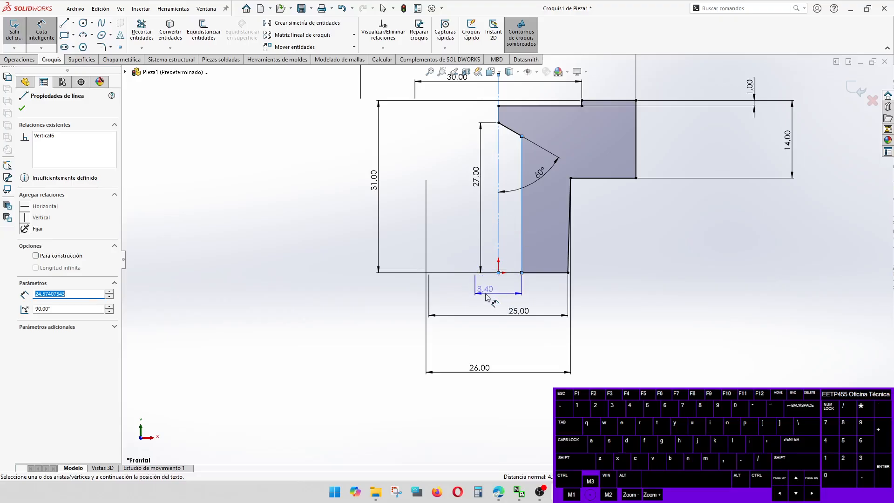
pyautogui.click(499, 303)
pyautogui.write('10')
pyautogui.press('Return')
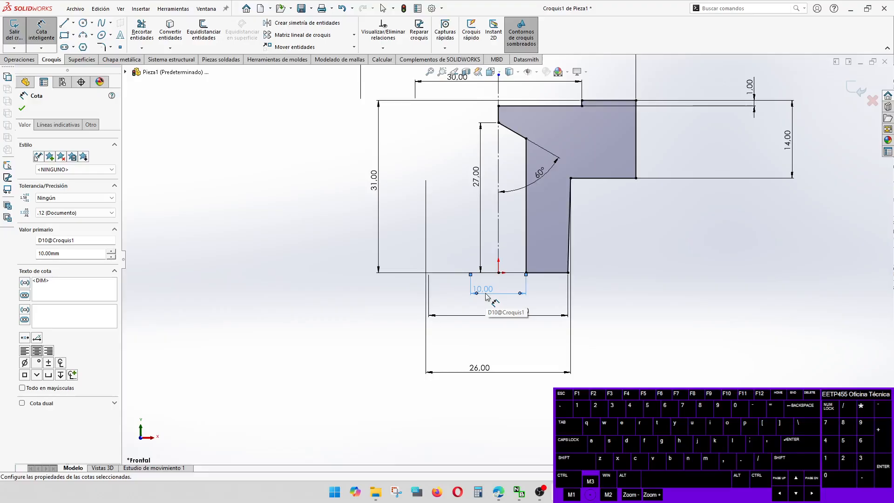
# Step: Set the cavity's diameter dimension to 8.5 mm and exit the sketch
pyautogui.doubleClick(489, 290)
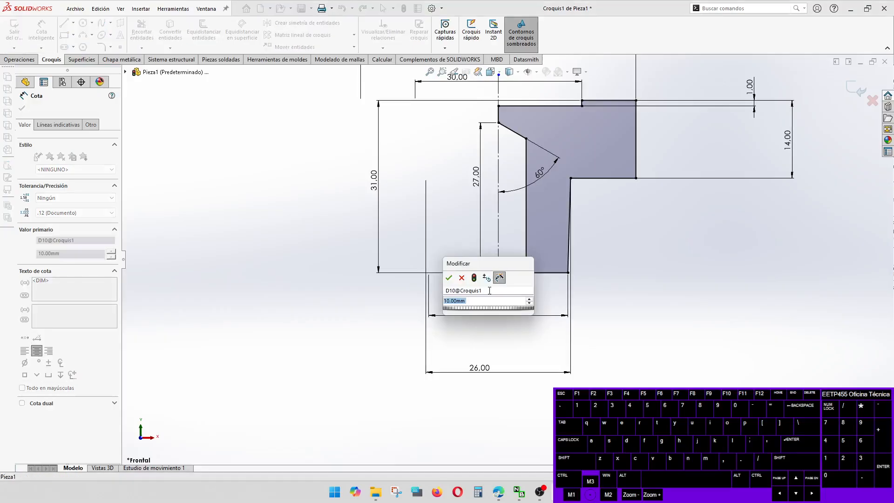
pyautogui.write('8.5')
pyautogui.press('Return')
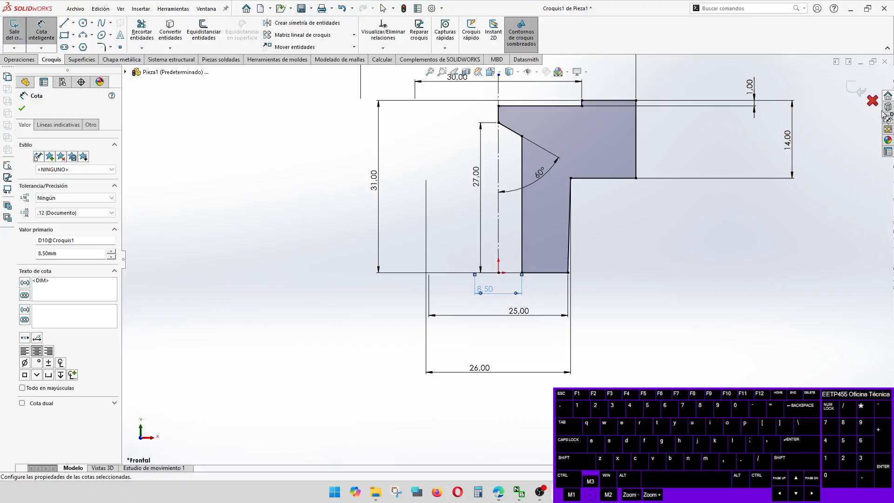
pyautogui.click(862, 92)
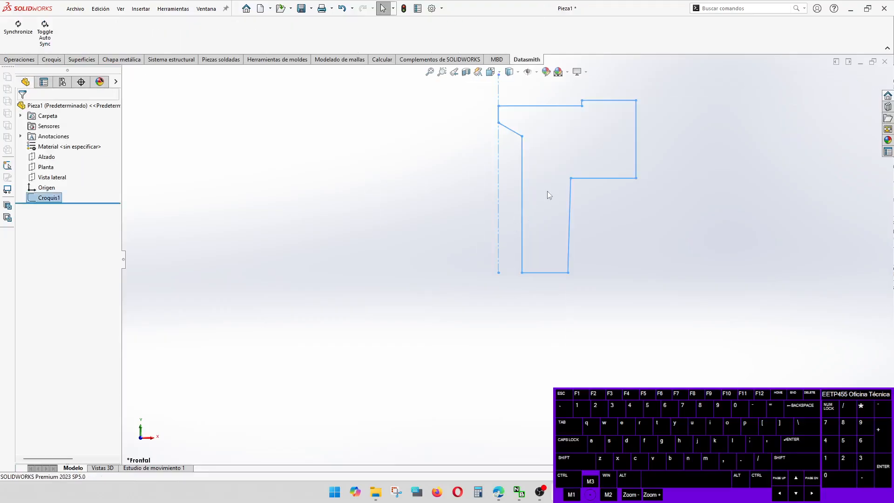
# Step: Revolve the half-profile 360° about the vertical construction axis into a solid
pyautogui.click(21, 59)
pyautogui.click(56, 40)
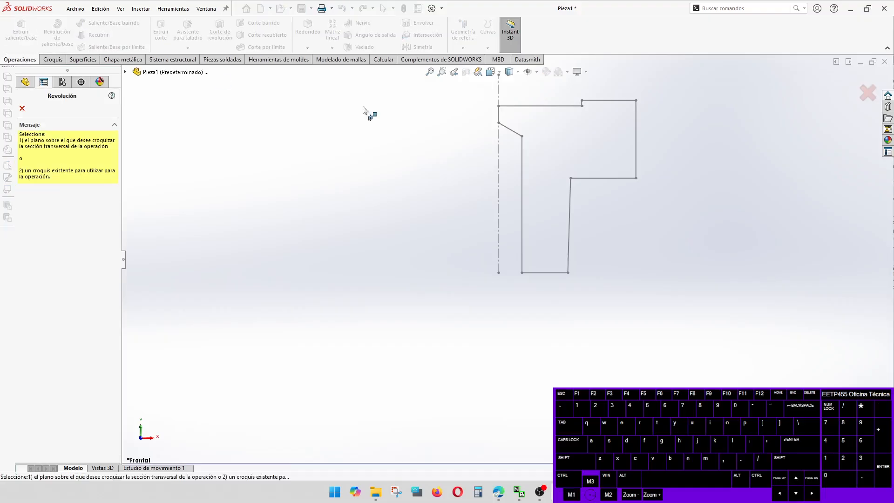
pyautogui.click(499, 93)
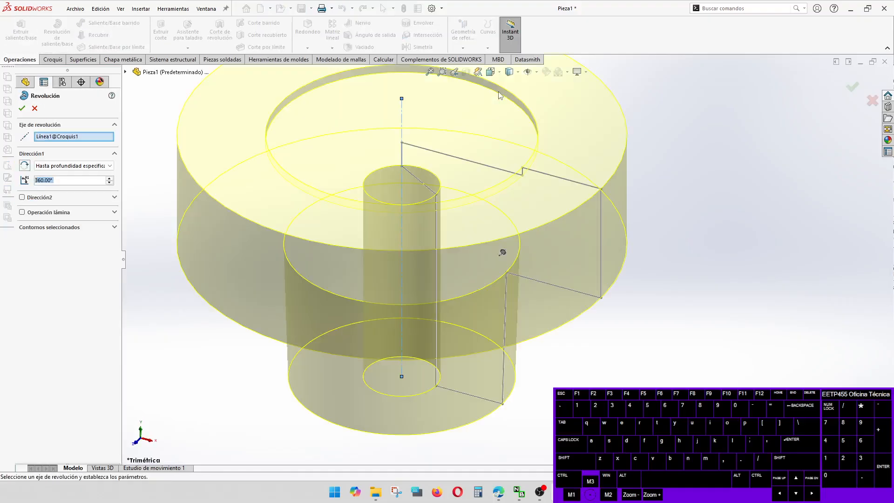
pyautogui.click(851, 88)
# Step: Fillet the two circular edges of the shallow recess in the disc's top face with a 0.5 mm radius
pyautogui.scroll(3, 535, 292)
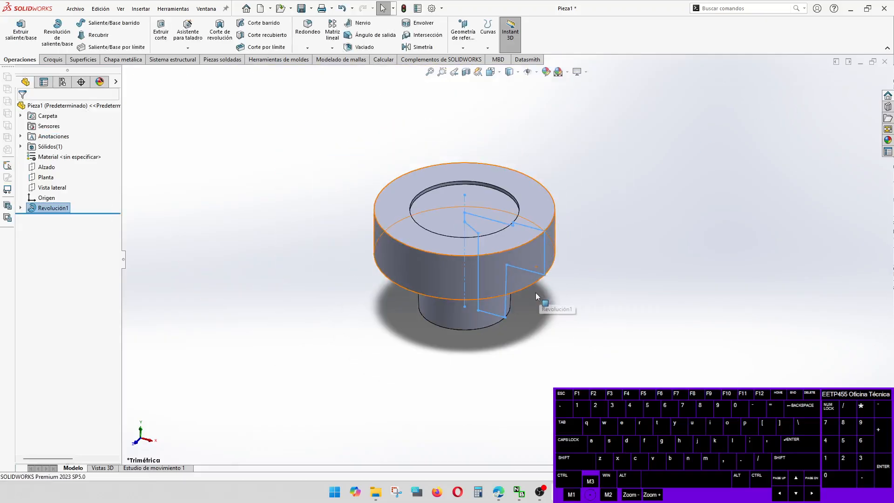
pyautogui.moveTo(535, 292)
pyautogui.mouseDown(button='middle')
pyautogui.moveTo(573, 202)
pyautogui.moveTo(623, 176)
pyautogui.moveTo(522, 257)
pyautogui.moveTo(479, 233)
pyautogui.moveTo(433, 250)
pyautogui.moveTo(430, 243)
pyautogui.moveTo(425, 306)
pyautogui.moveTo(407, 285)
pyautogui.moveTo(418, 311)
pyautogui.moveTo(479, 316)
pyautogui.moveTo(495, 282)
pyautogui.mouseUp(button='middle')
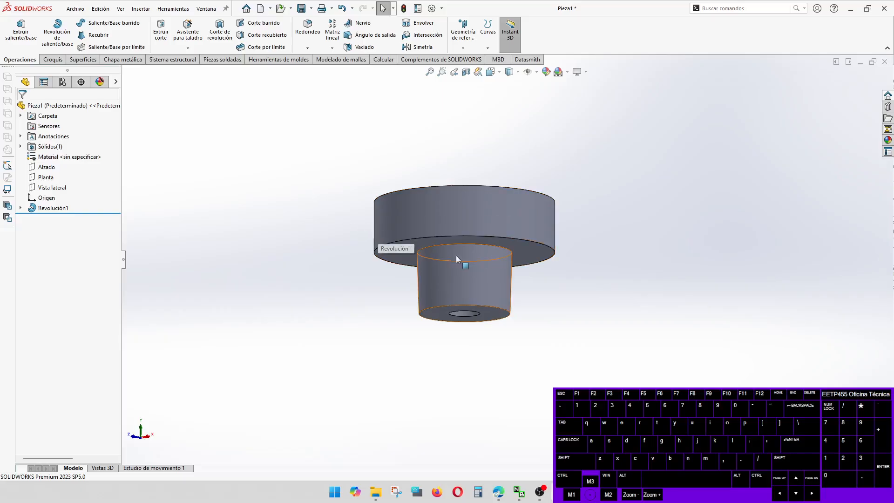
pyautogui.moveTo(457, 255); pyautogui.dragTo(436, 200, button='middle')
pyautogui.scroll(5, 435, 200)
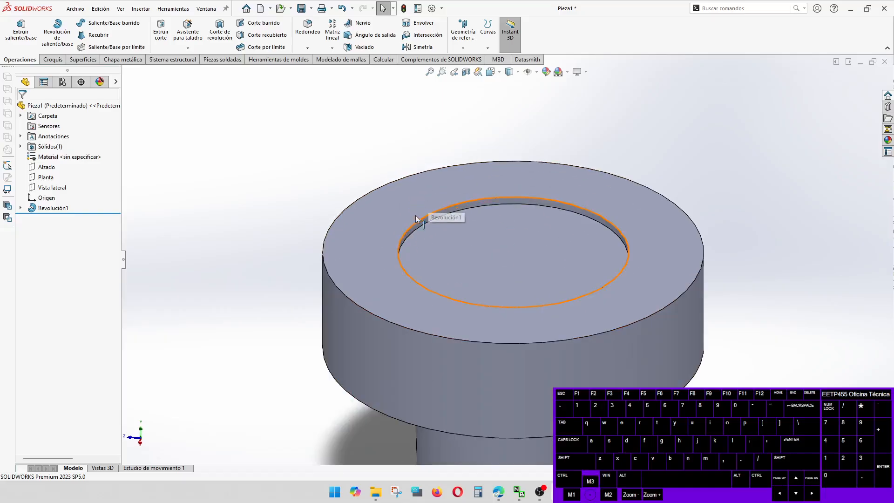
pyautogui.click(311, 31)
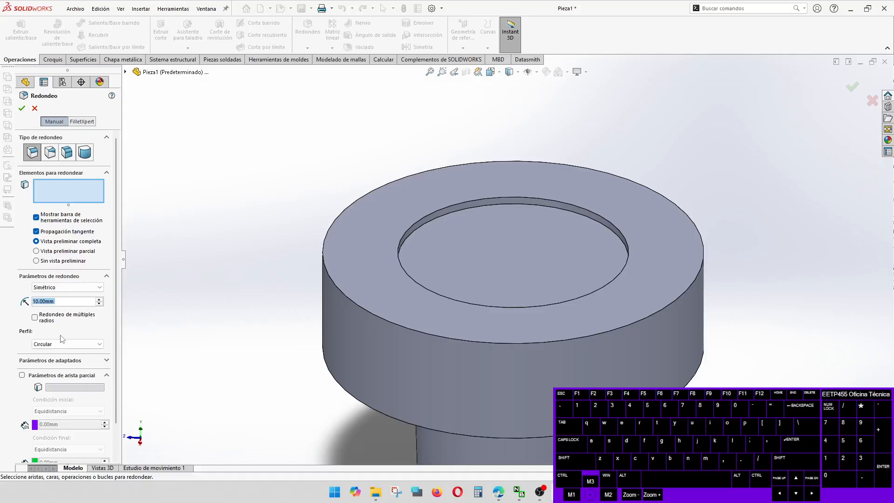
pyautogui.write('0.5')
pyautogui.press('Return')
pyautogui.click(423, 223)
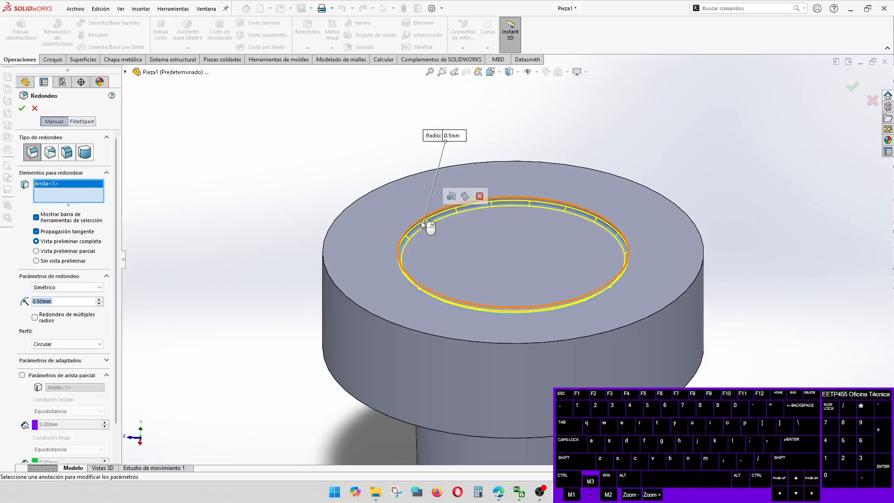
pyautogui.click(421, 223)
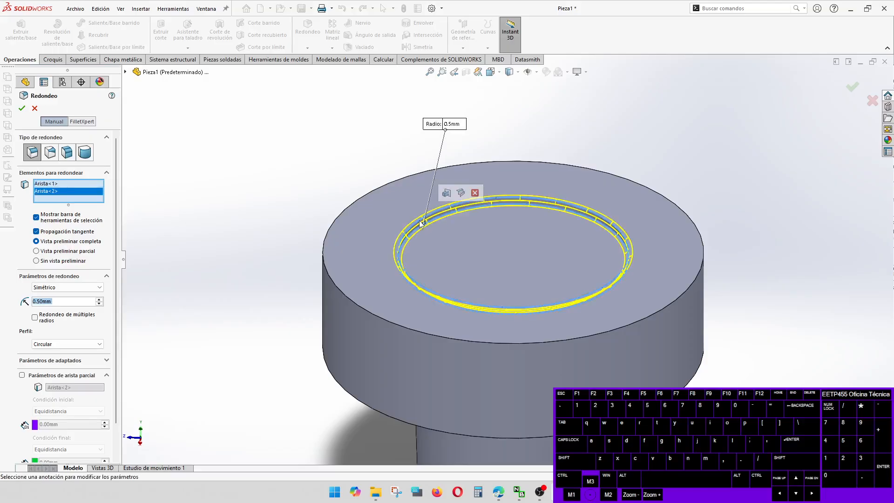
pyautogui.click(852, 86)
# Step: Fillet the upper and lower outer edges of the wide disc with a 3 mm radius
pyautogui.moveTo(654, 266); pyautogui.dragTo(614, 248, button='middle')
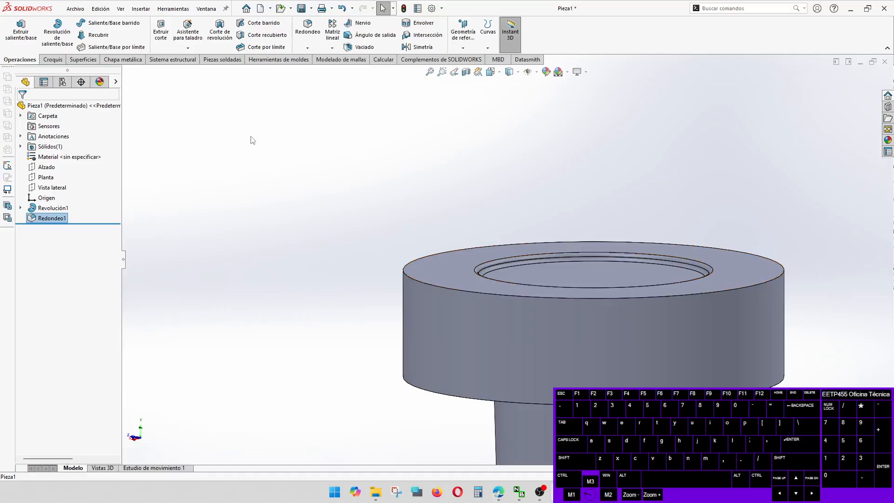
pyautogui.click(319, 27)
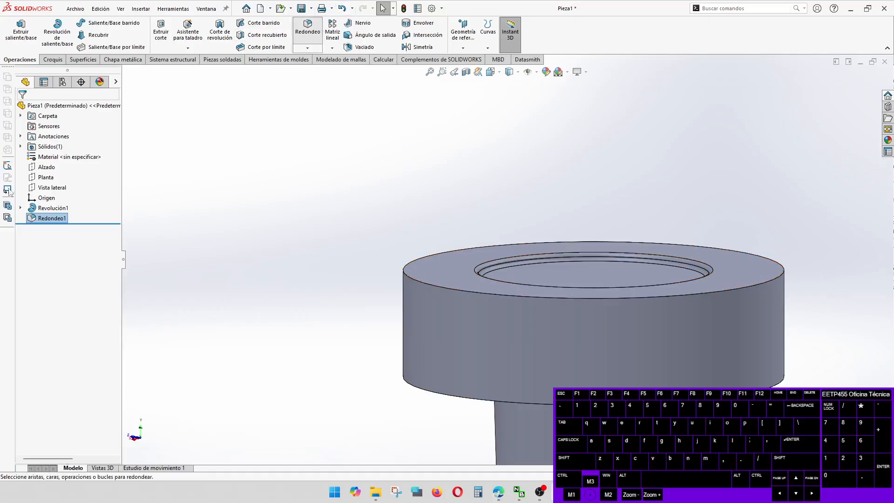
pyautogui.write('3')
pyautogui.press('Return')
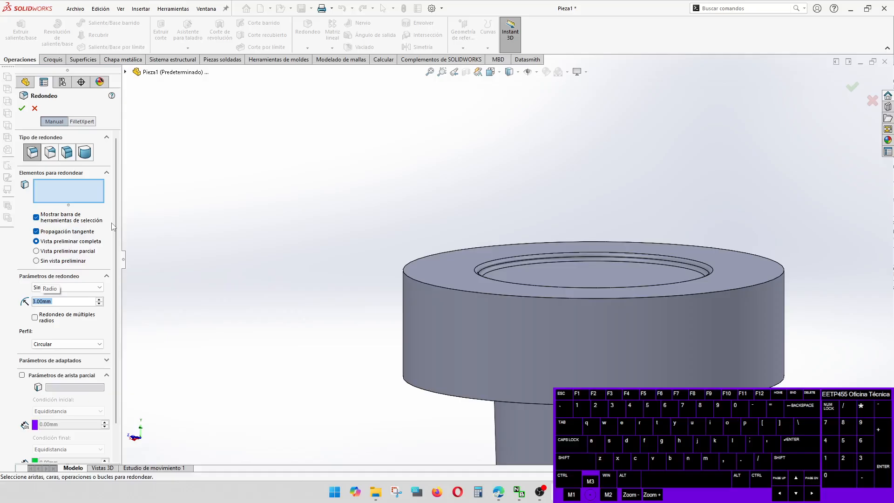
pyautogui.click(463, 290)
pyautogui.click(460, 399)
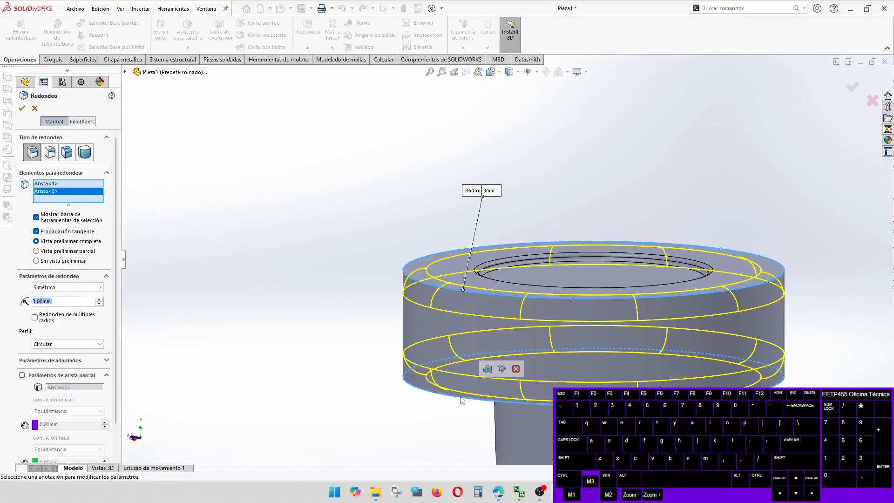
pyautogui.click(851, 87)
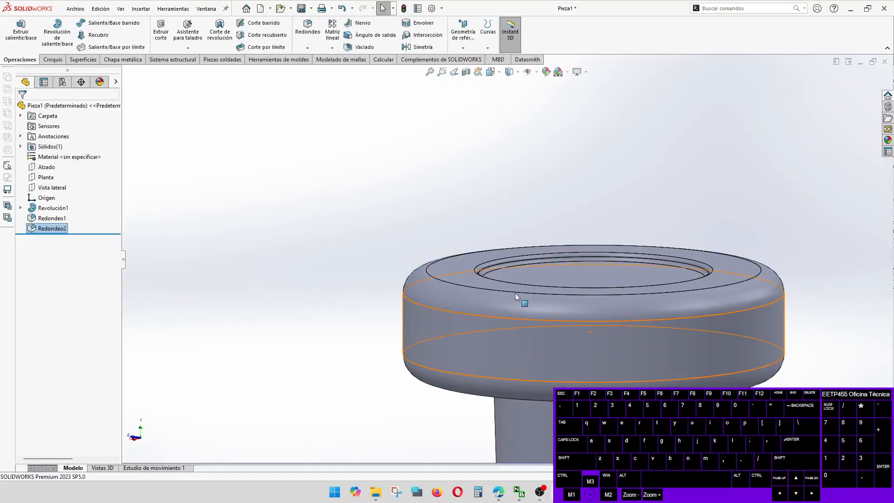
# Step: Chamfer the outer edge at the stem's lower end with a distance of (25-22)/2 = 1.5 mm at 45°
pyautogui.scroll(3, 517, 293)
pyautogui.moveTo(574, 310); pyautogui.dragTo(539, 344, button='middle')
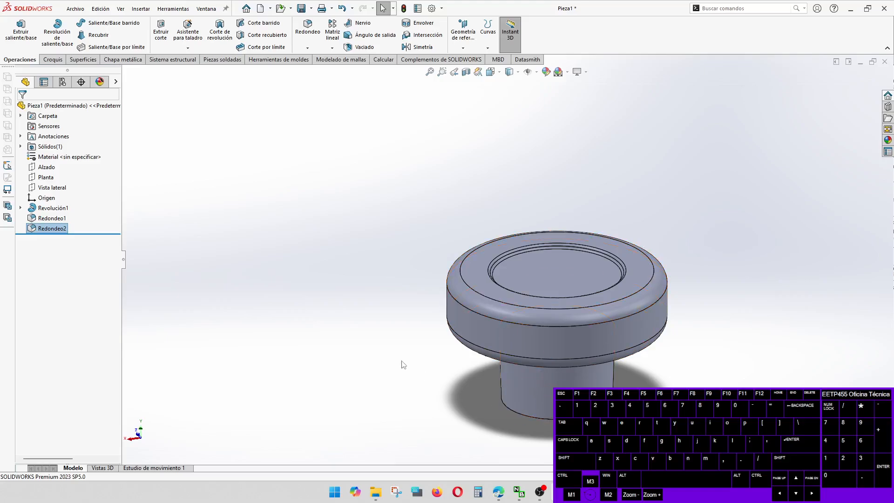
pyautogui.click(307, 48)
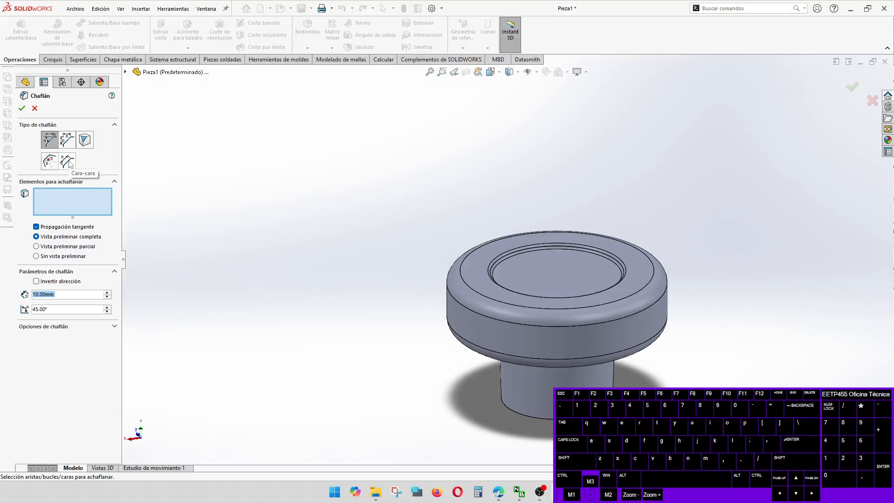
pyautogui.write('1')
pyautogui.press('Return')
pyautogui.write('(')
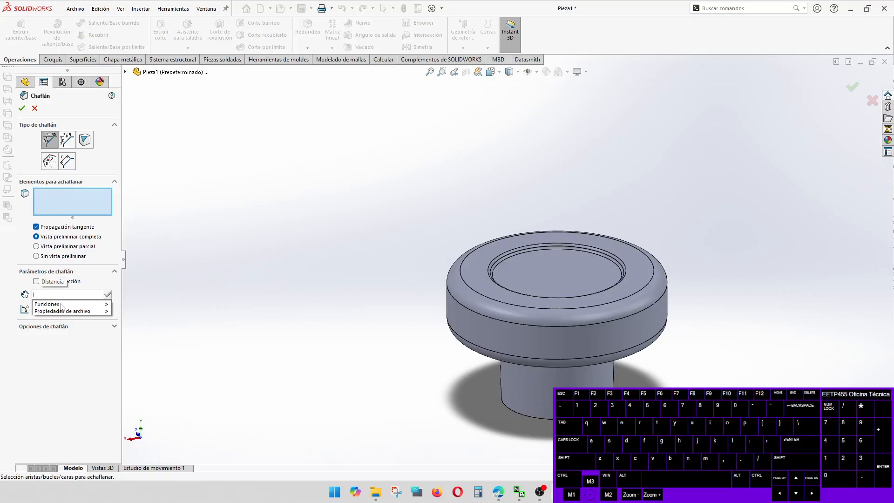
pyautogui.write('25-22')
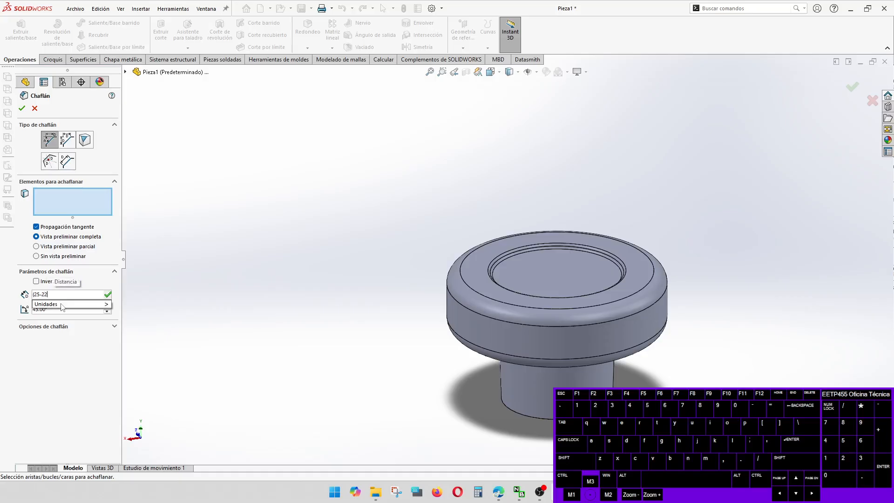
pyautogui.write(')/2')
pyautogui.press('Return')
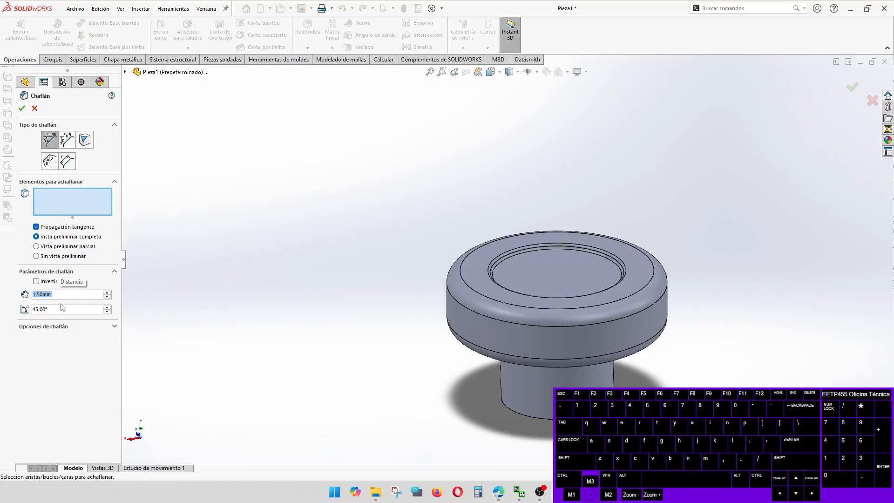
pyautogui.scroll(-4, 664, 422)
pyautogui.moveTo(654, 414); pyautogui.dragTo(614, 368, button='middle')
pyautogui.click(527, 370)
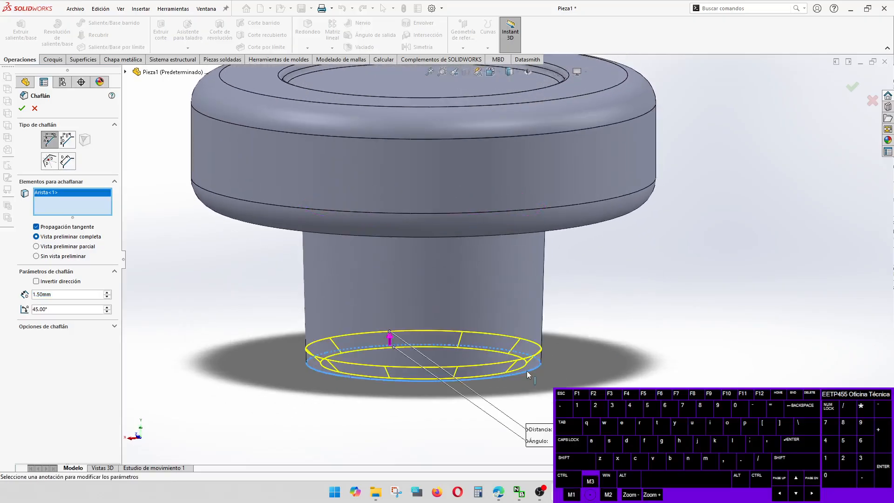
pyautogui.click(22, 109)
# Step: Chamfer the hole's edge on the stem's lower face with a distance of (10-8.5)/2 = 0.75 mm at 45°
pyautogui.scroll(2, 449, 261)
pyautogui.moveTo(451, 326); pyautogui.dragTo(445, 214, button='middle')
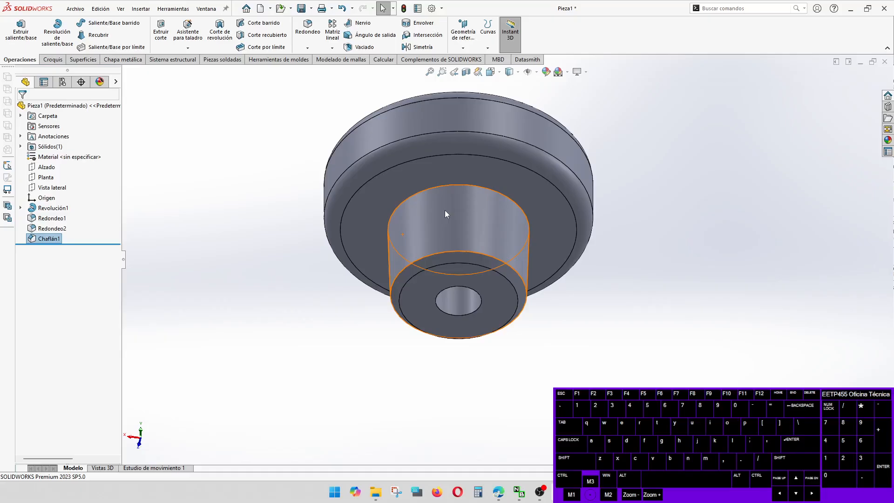
pyautogui.click(198, 142)
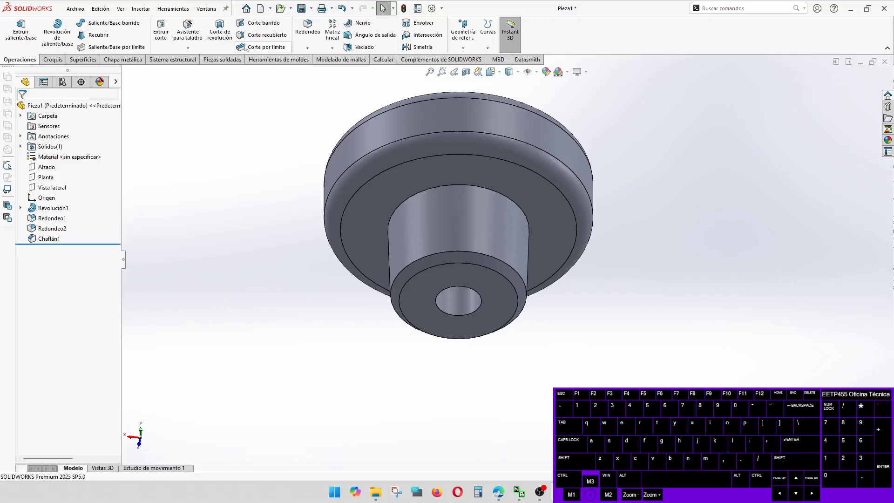
pyautogui.click(307, 48)
pyautogui.click(318, 70)
pyautogui.click(449, 317)
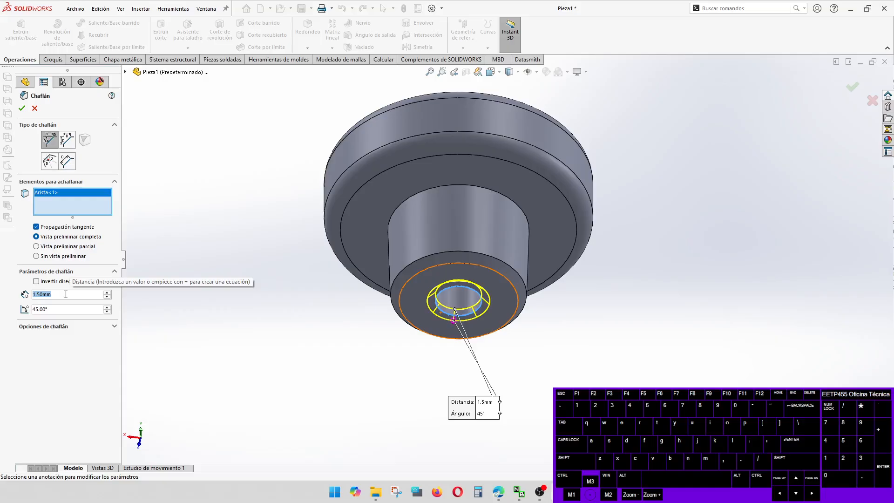
pyautogui.press('shift')
pyautogui.write('=')
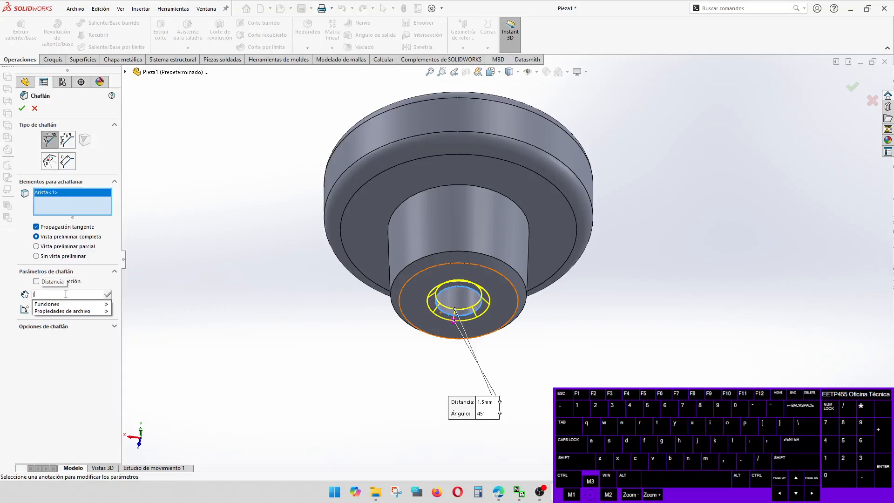
pyautogui.write('10-8')
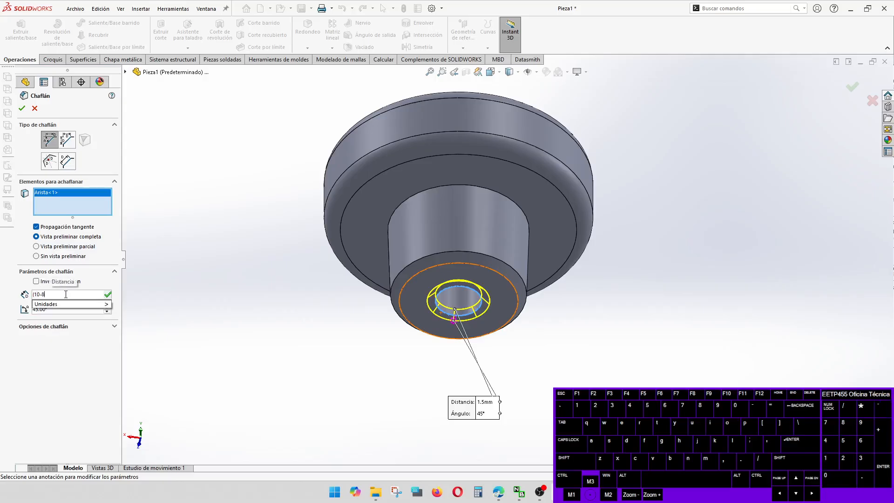
pyautogui.write('.5')
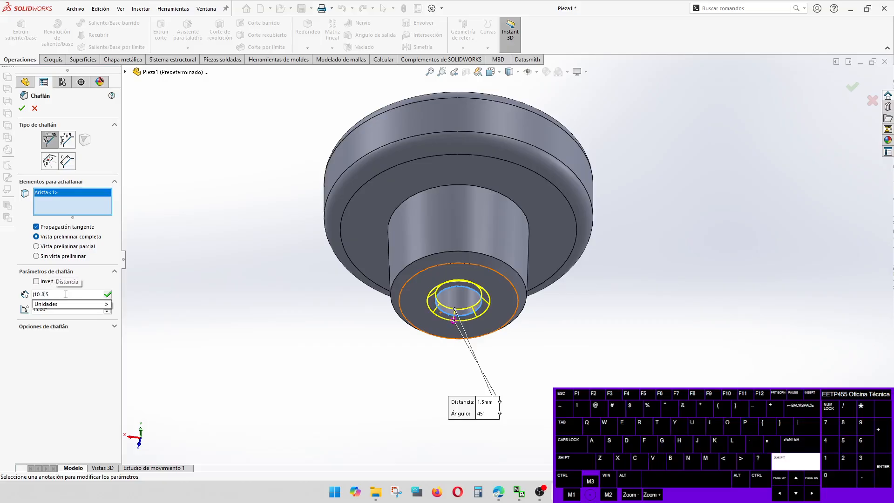
pyautogui.write(')/2')
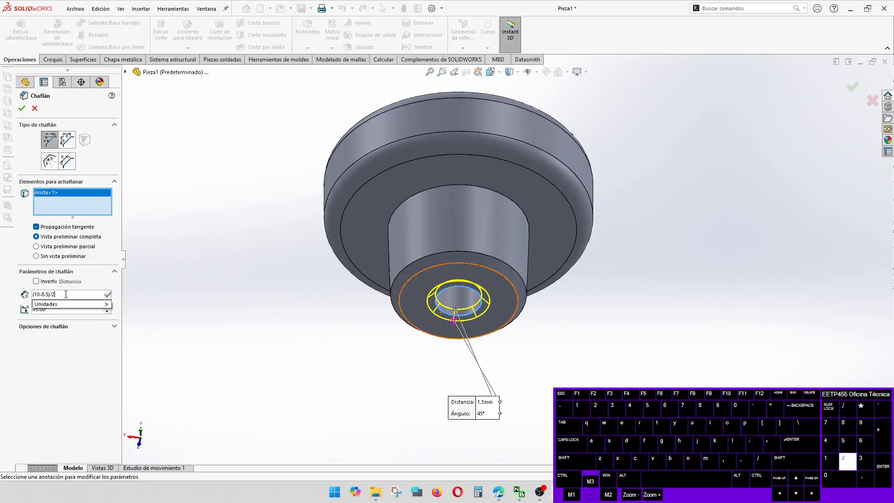
pyautogui.press('Return')
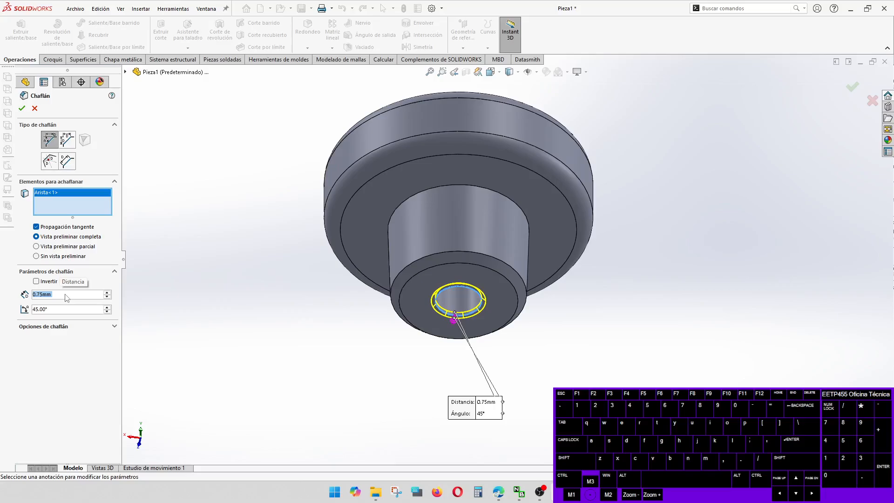
pyautogui.press('Return')
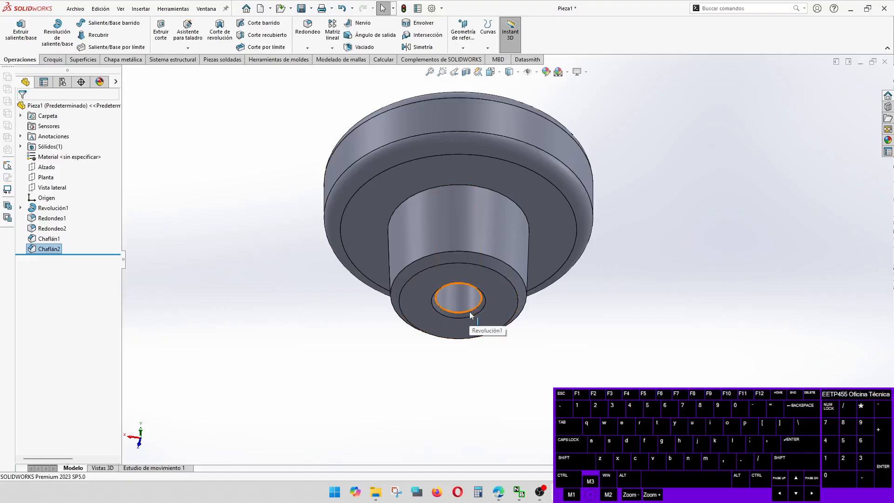
pyautogui.click(292, 182)
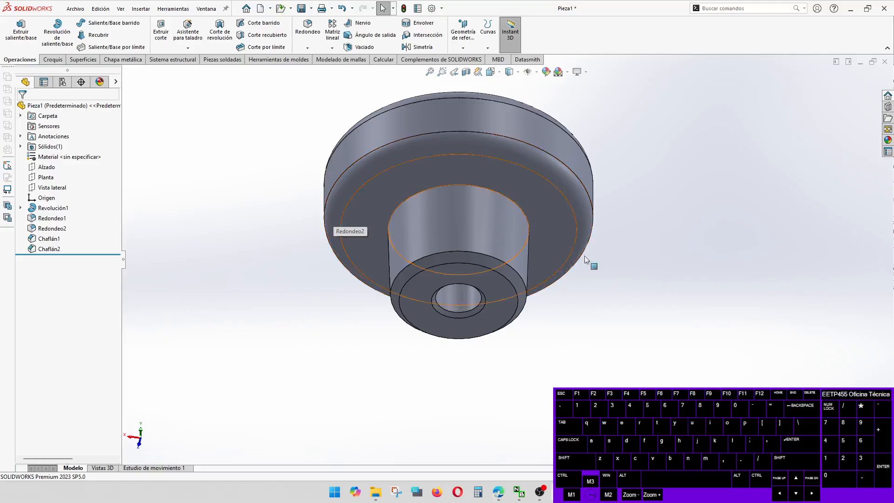
# Step: Fillet the circular edge where the stem meets the disc's underside with a 0.5 mm radius
pyautogui.click(522, 215)
pyautogui.moveTo(522, 216); pyautogui.dragTo(517, 277, button='middle')
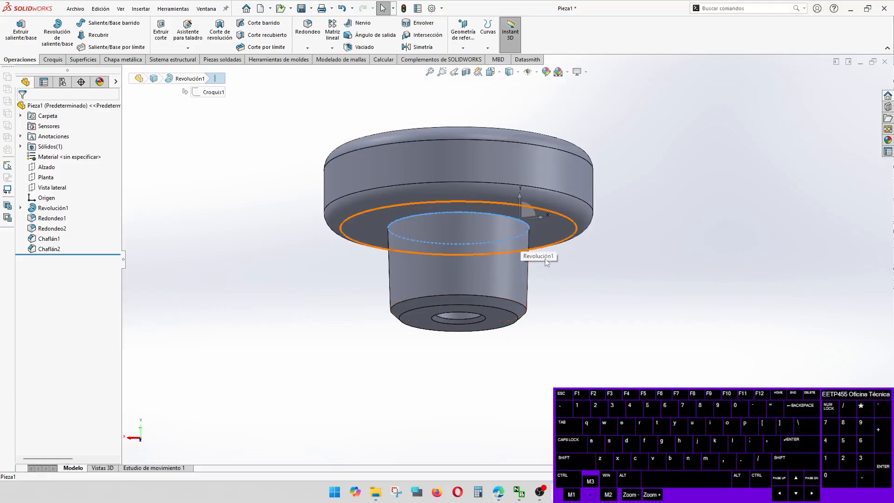
pyautogui.moveTo(544, 258); pyautogui.dragTo(549, 197, button='middle')
pyautogui.scroll(-6, 543, 239)
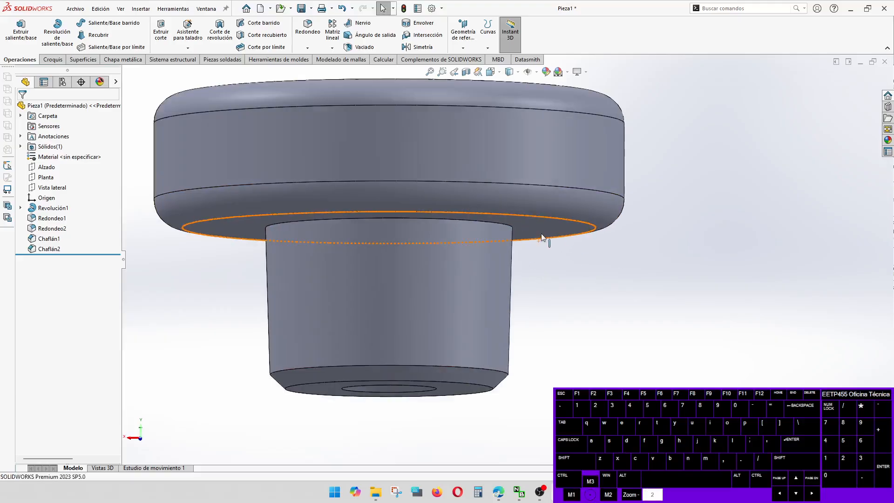
pyautogui.moveTo(480, 243); pyautogui.dragTo(473, 224, button='middle')
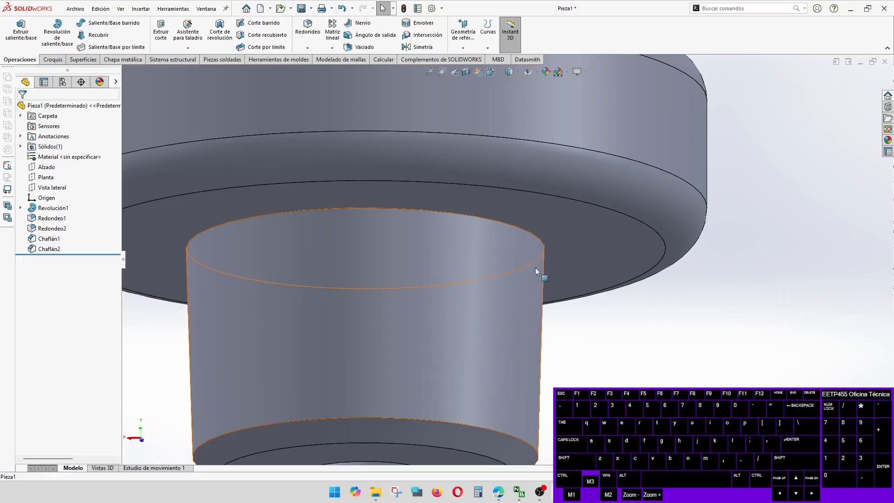
pyautogui.press('f')
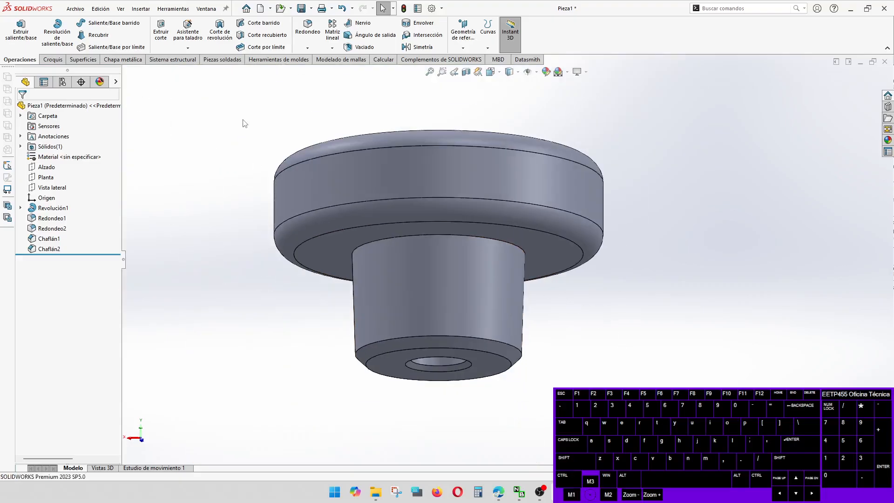
pyautogui.click(302, 32)
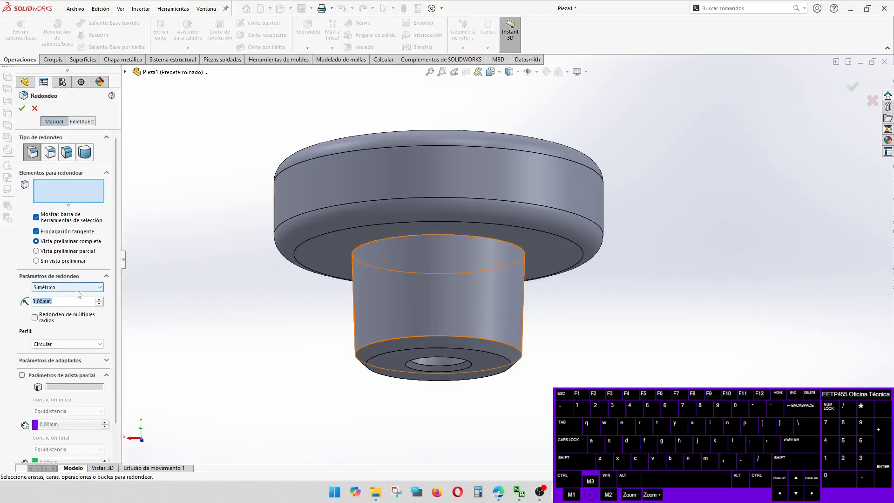
pyautogui.write('0.5')
pyautogui.press('Return')
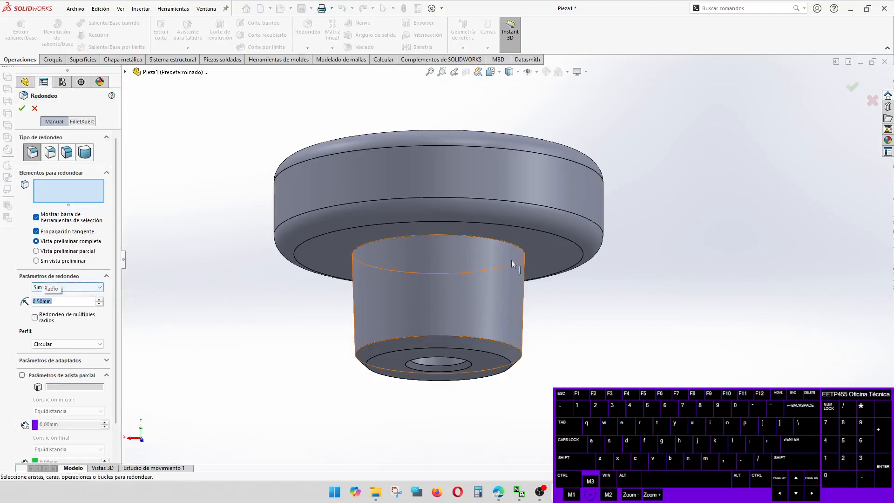
pyautogui.click(521, 250)
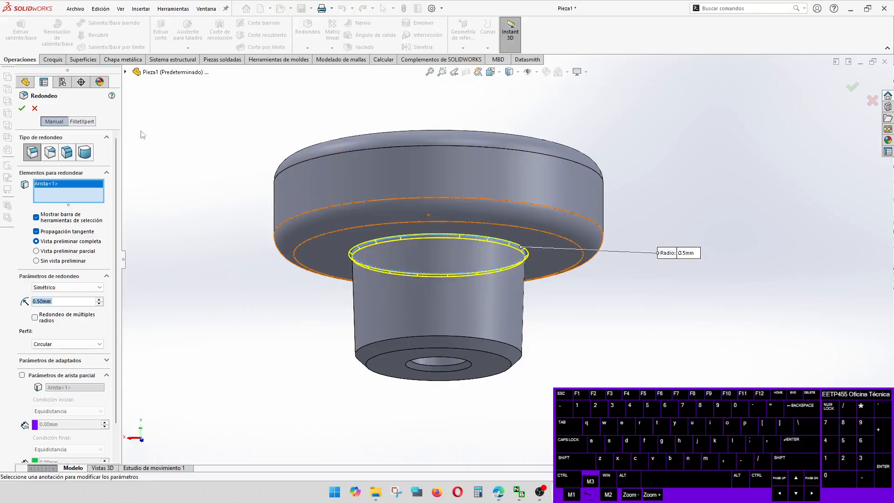
pyautogui.click(22, 108)
pyautogui.click(619, 284)
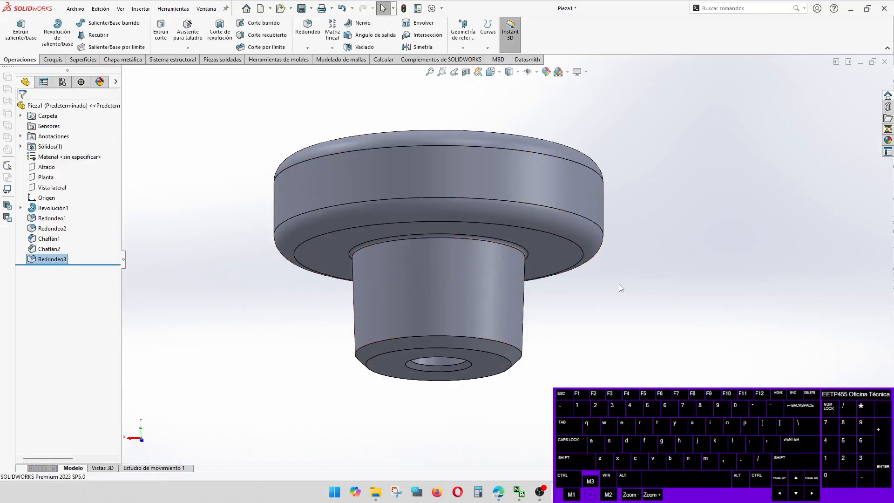
# Step: Start a new sketch on the flat annular top face of the disc, around the shallow recess
pyautogui.moveTo(490, 273); pyautogui.dragTo(495, 233, button='middle')
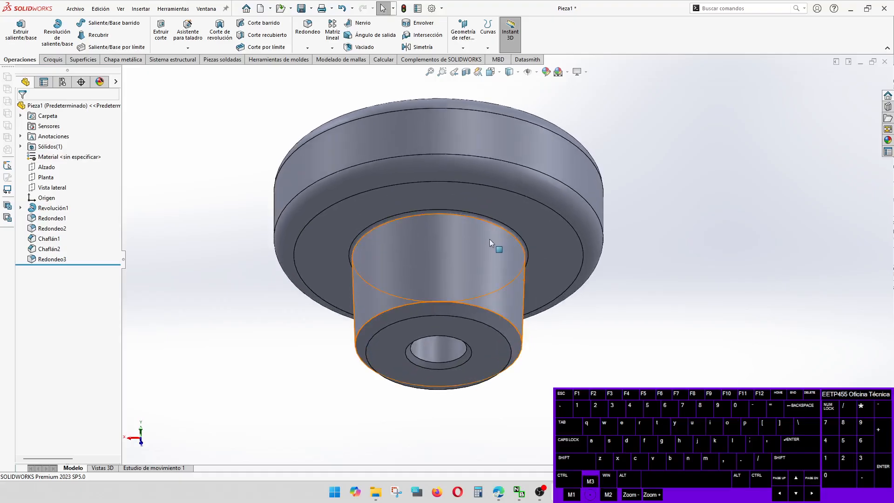
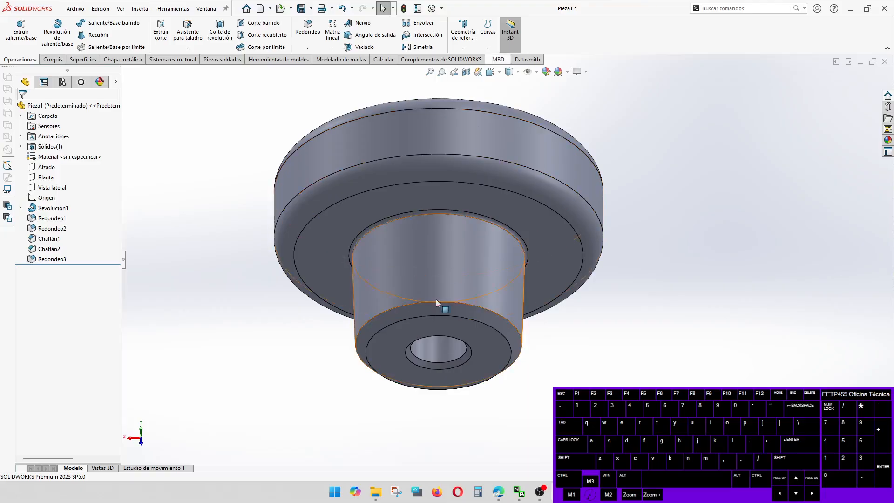
pyautogui.moveTo(501, 310); pyautogui.dragTo(434, 341, button='middle')
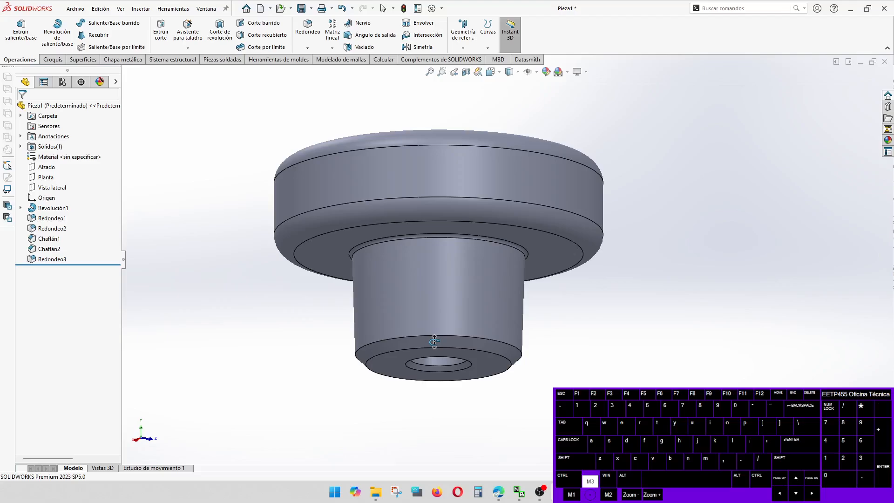
pyautogui.moveTo(434, 341); pyautogui.dragTo(466, 370, button='middle')
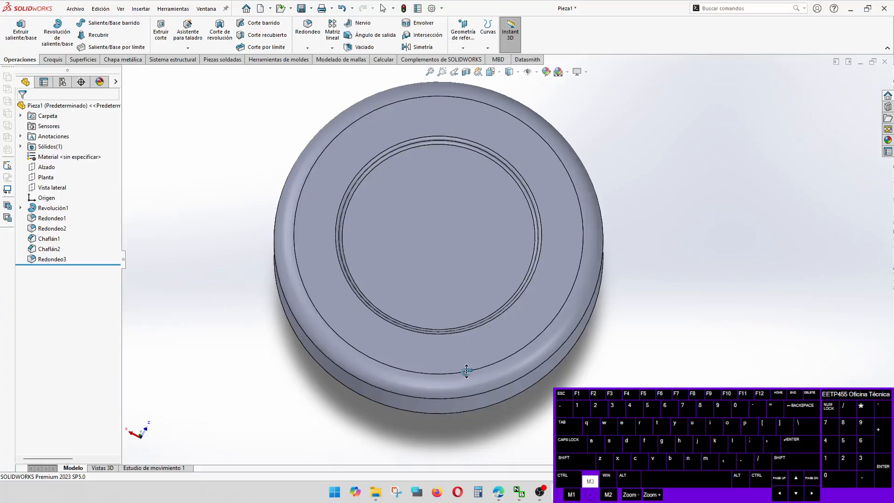
pyautogui.click(321, 211)
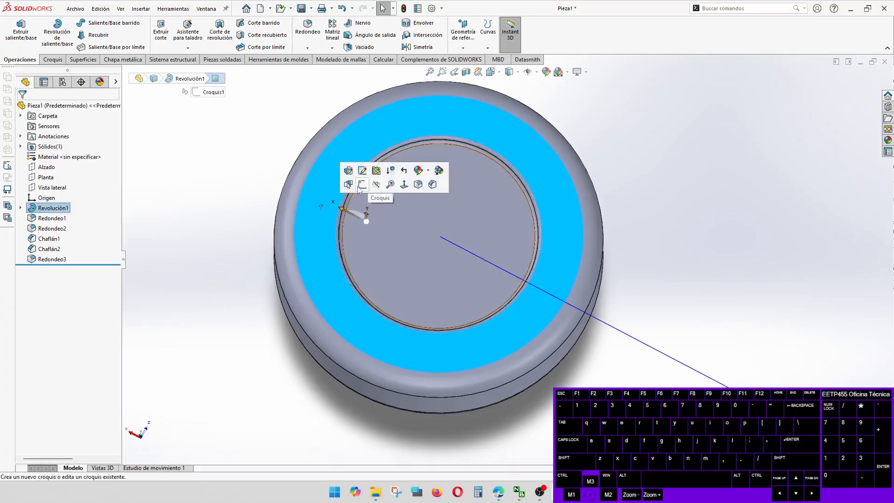
pyautogui.click(362, 184)
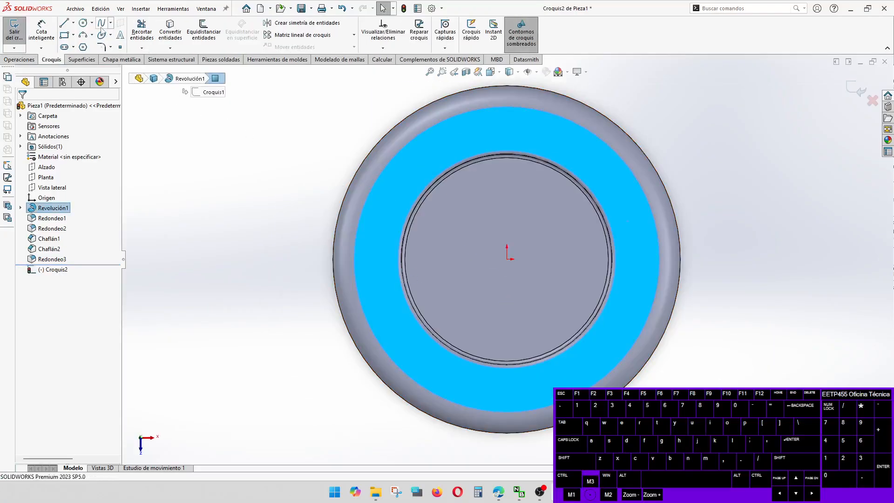
# Step: Sketch a vertical line about 31 mm long from the origin past the disc's rim and convert it to construction geometry
pyautogui.click(64, 22)
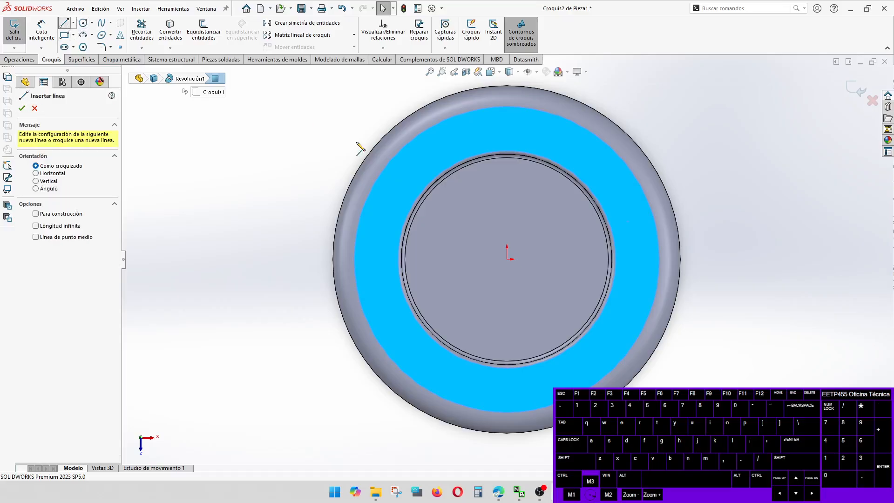
pyautogui.click(506, 258)
pyautogui.scroll(3, 498, 219)
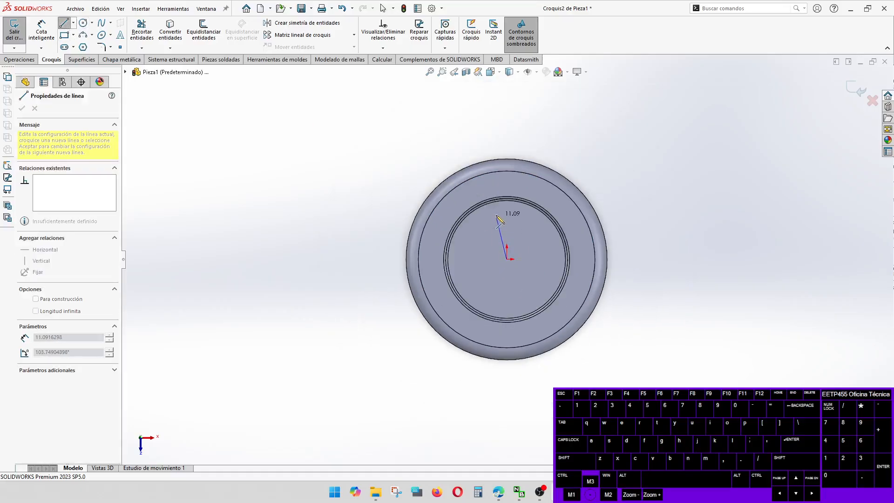
pyautogui.click(507, 133)
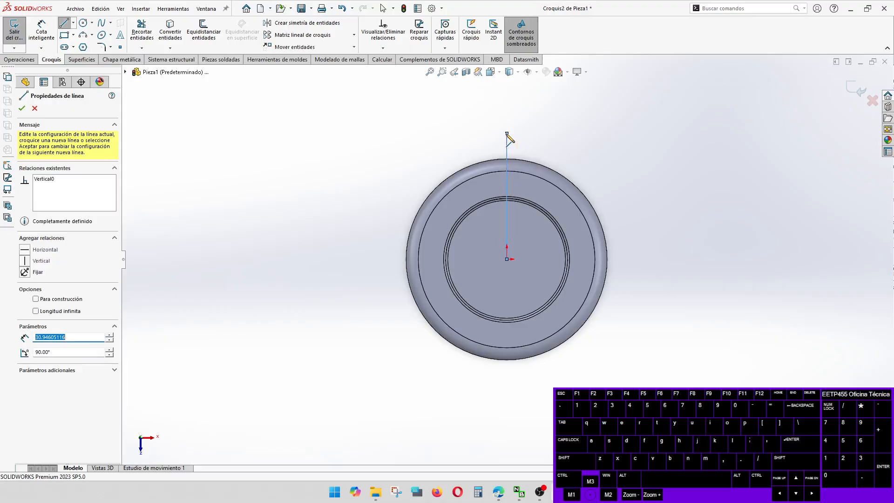
pyautogui.press('Escape')
pyautogui.click(507, 145)
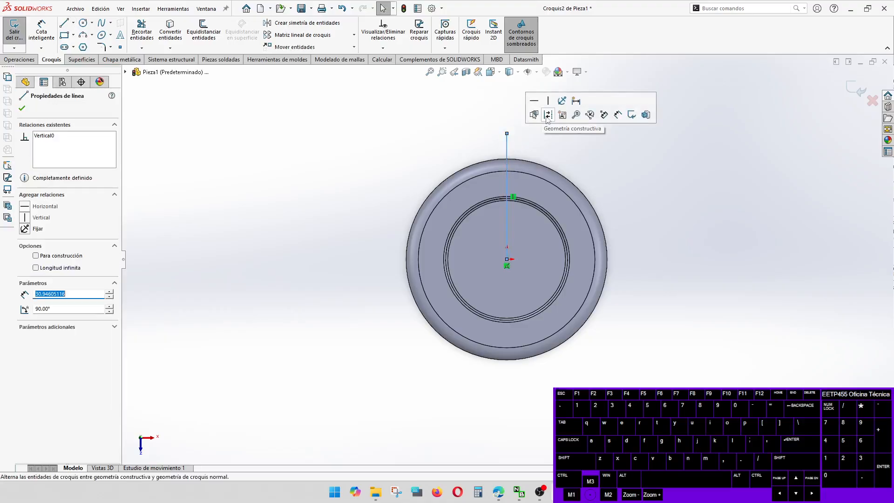
pyautogui.click(545, 114)
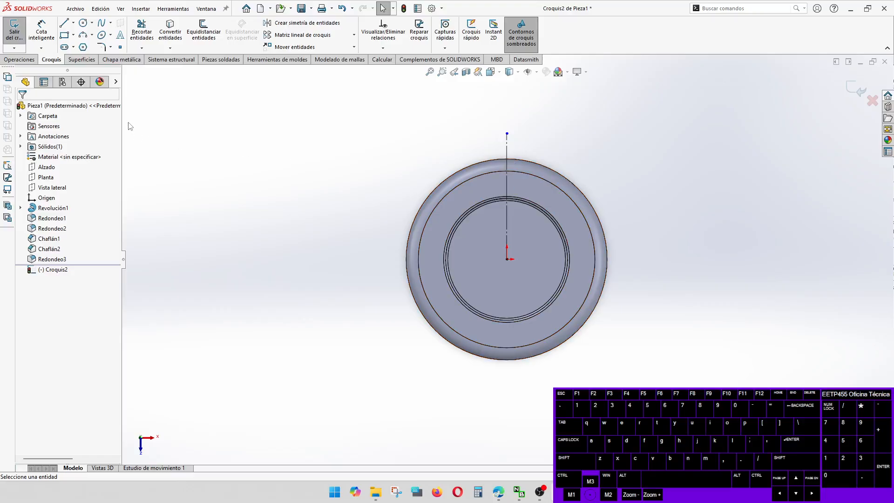
# Step: Convert the disc's outer circular edge into a sketch circle
pyautogui.click(465, 171)
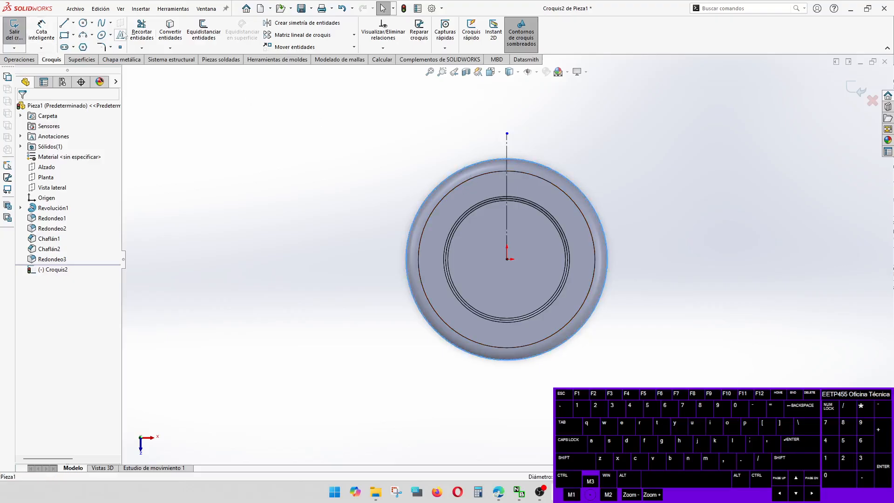
pyautogui.click(176, 35)
pyautogui.scroll(-2, 559, 212)
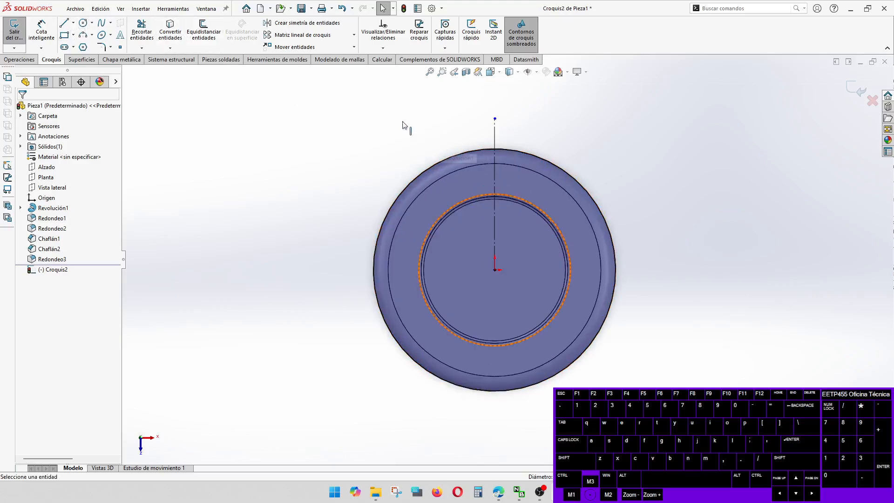
pyautogui.scroll(-2, 521, 154)
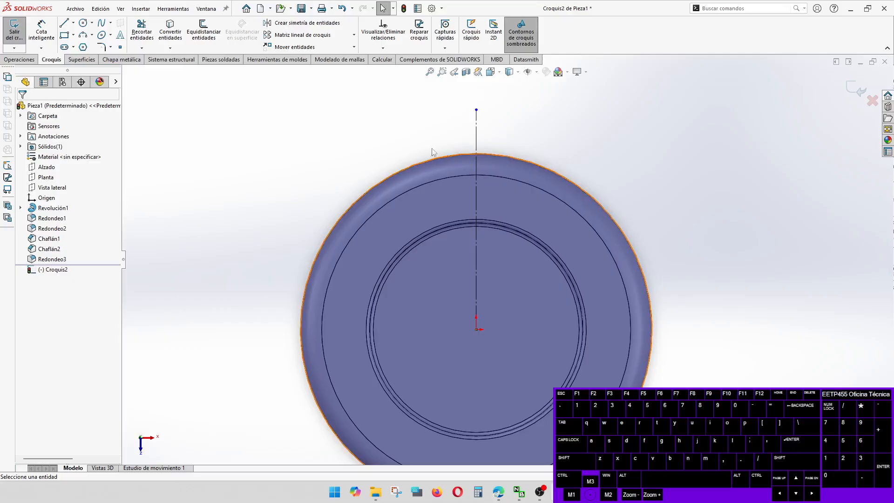
# Step: Sketch a narrow triangle from the origin, with two sides about 29 mm long straddling the centreline and a horizontal closing line beyond the rim
pyautogui.click(64, 22)
pyautogui.click(476, 329)
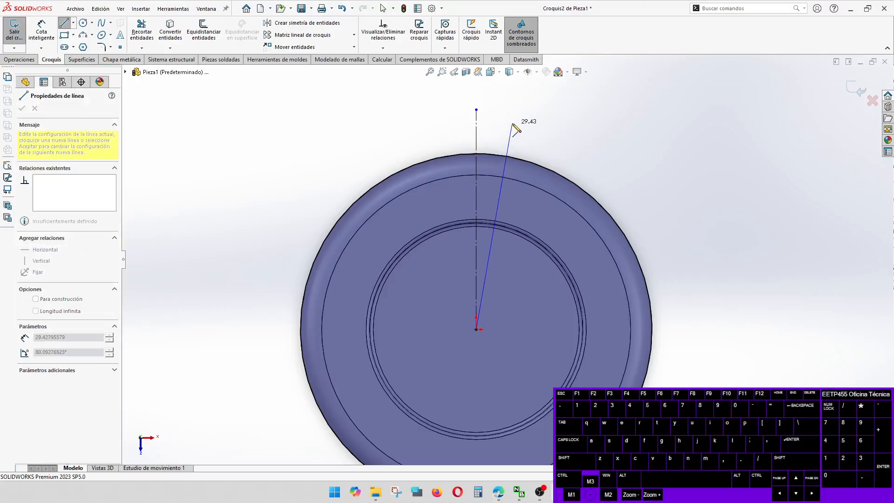
pyautogui.click(512, 123)
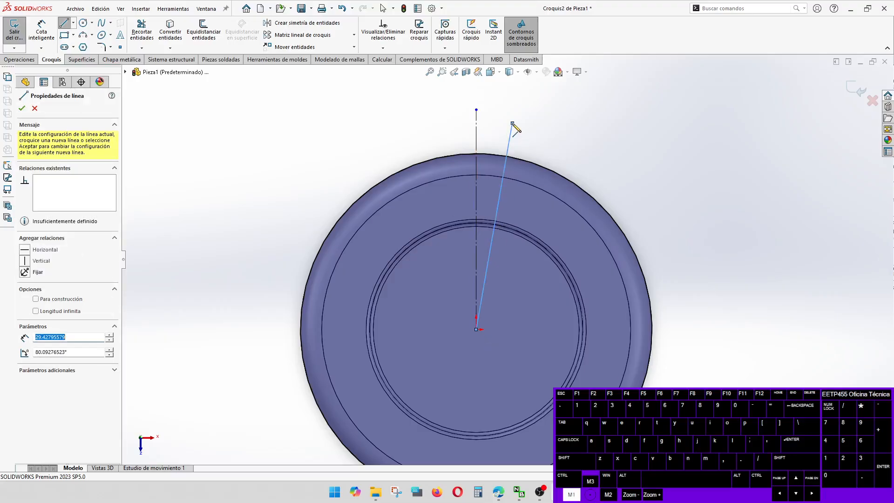
pyautogui.click(446, 123)
pyautogui.click(477, 329)
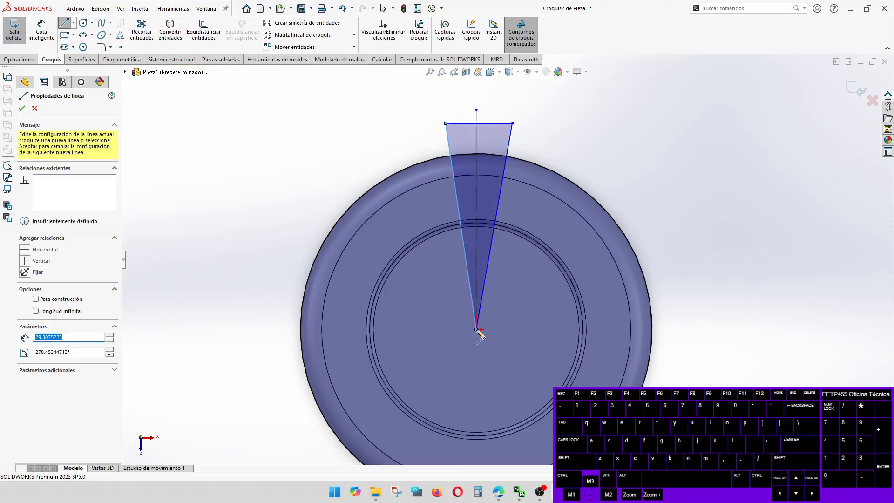
pyautogui.press('Escape')
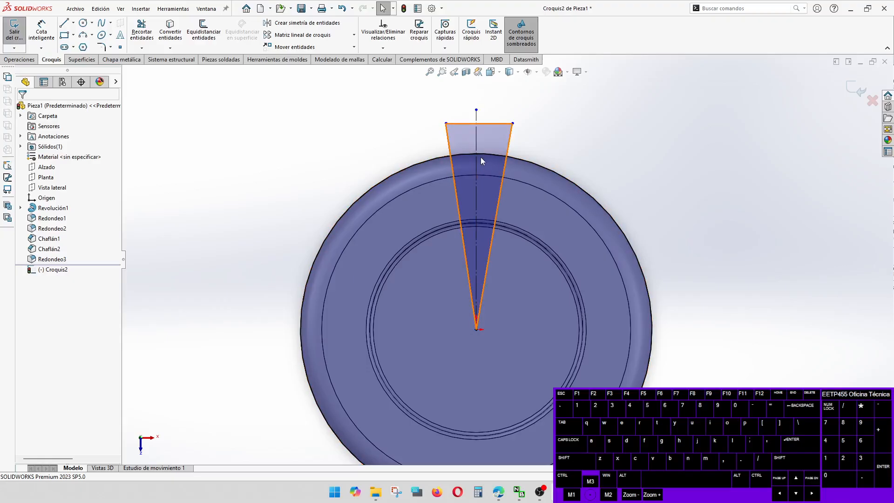
# Step: Convert the triangle's three lines to construction geometry
pyautogui.moveTo(535, 143); pyautogui.dragTo(504, 119)
pyautogui.keyDown('shift'); pyautogui.click(452, 141); pyautogui.keyUp('shift')
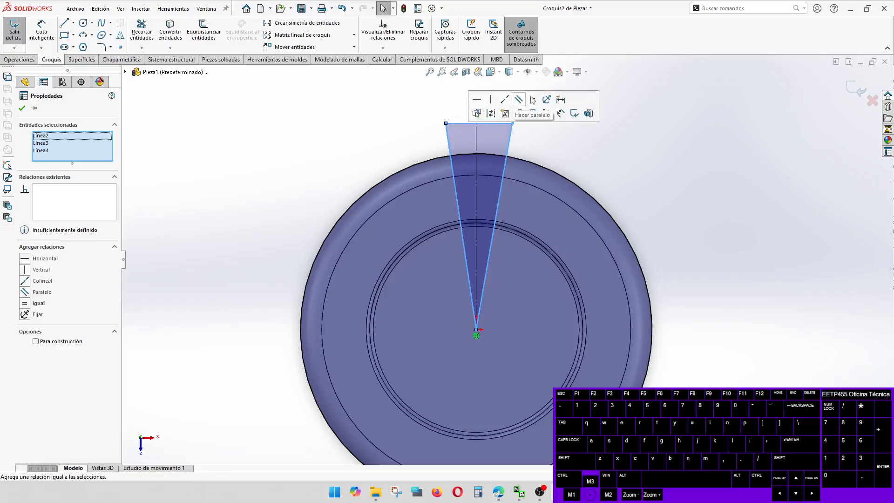
pyautogui.click(491, 113)
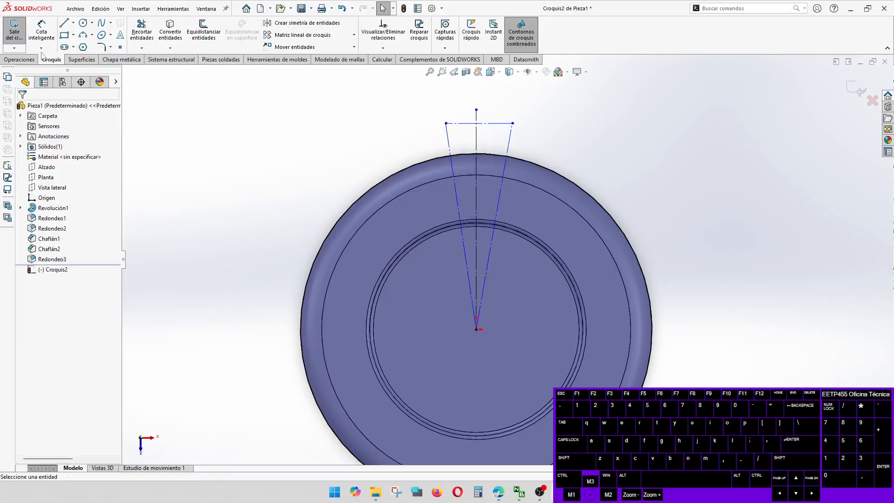
# Step: Dimension the angle between the left slanted construction line and the vertical centreline
pyautogui.click(48, 33)
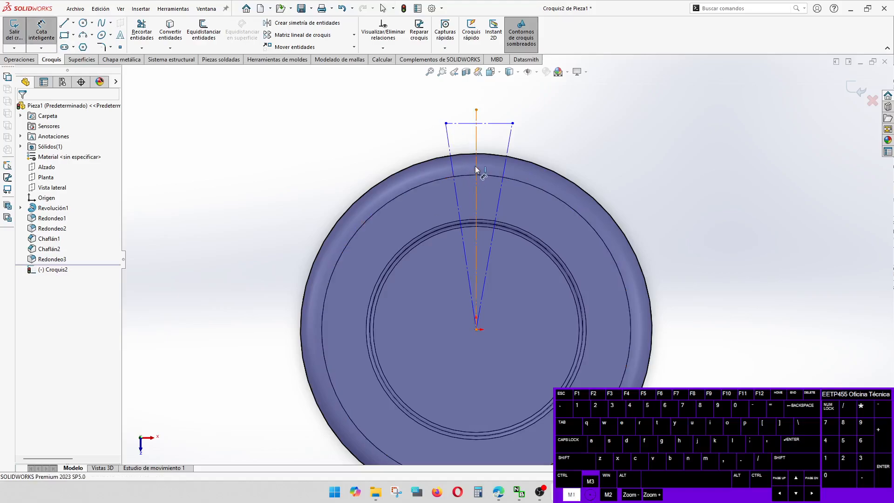
pyautogui.click(453, 168)
pyautogui.click(452, 165)
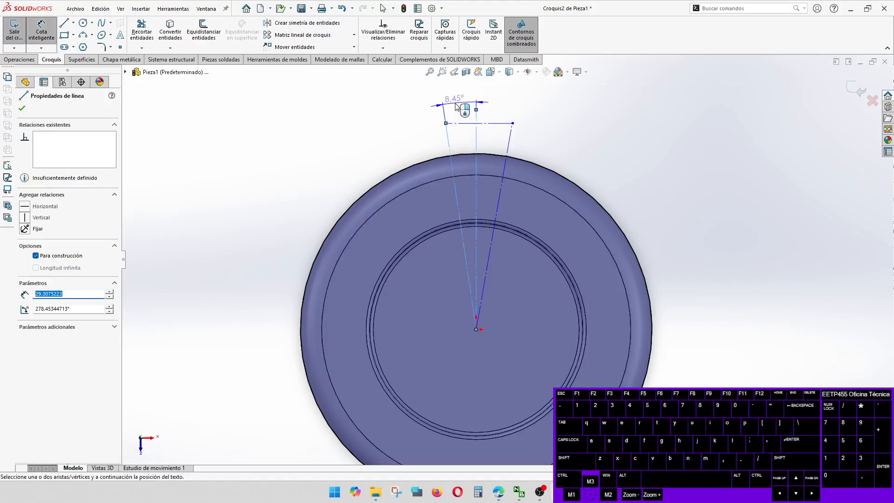
pyautogui.click(456, 105)
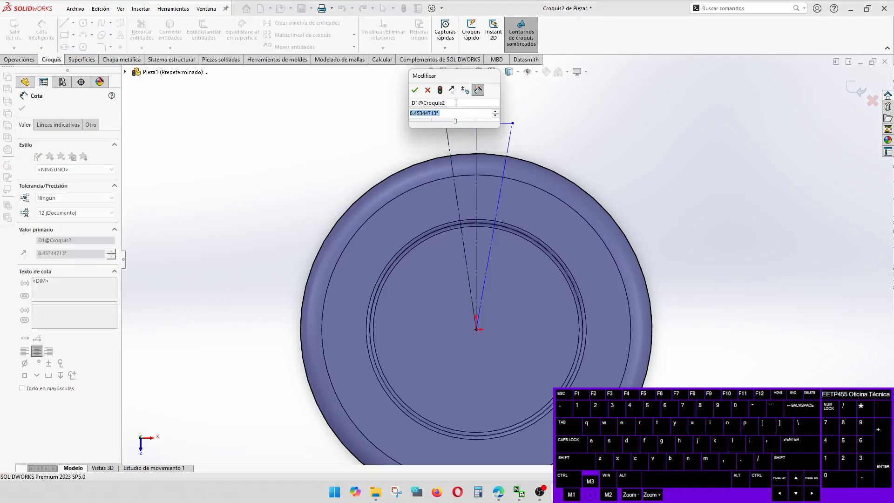
pyautogui.press('Return')
pyautogui.press('Escape')
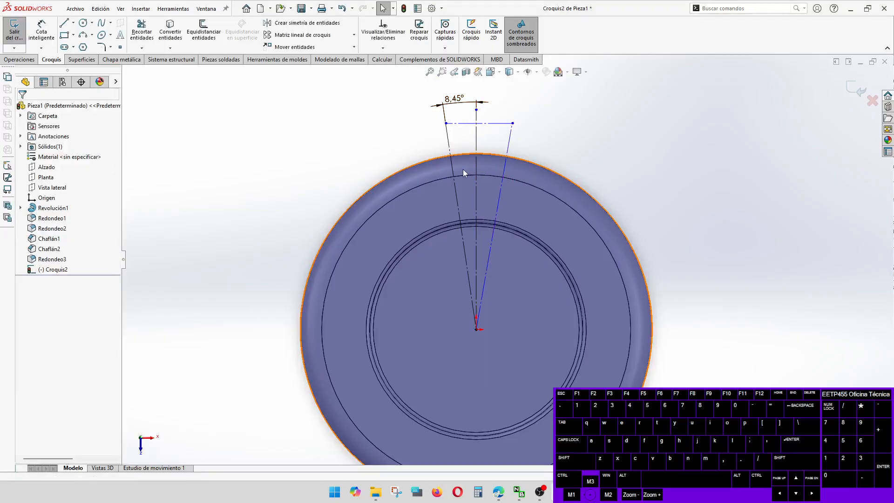
# Step: Replace the triangle's horizontal closing line with two horizontal centreline segments, about 4.3 and 5 mm long, meeting on the vertical centreline
pyautogui.click(497, 123)
pyautogui.press('Delete')
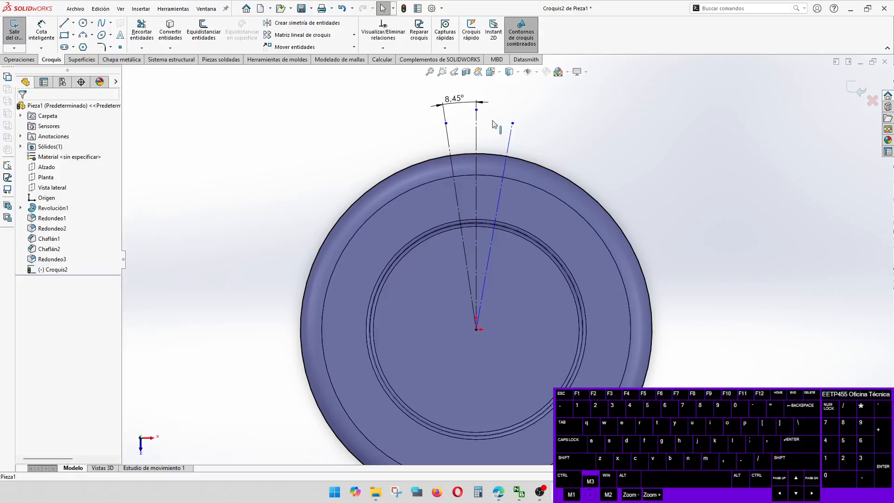
pyautogui.click(73, 23)
pyautogui.click(86, 43)
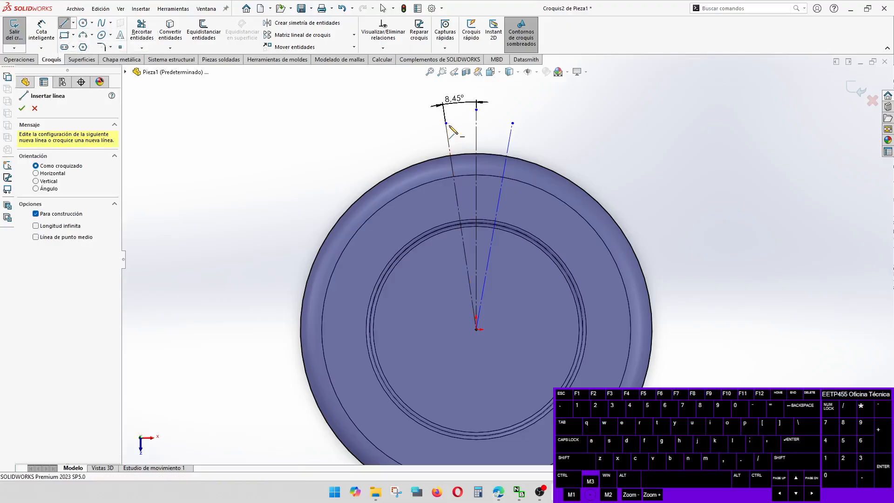
pyautogui.moveTo(446, 122); pyautogui.dragTo(475, 123)
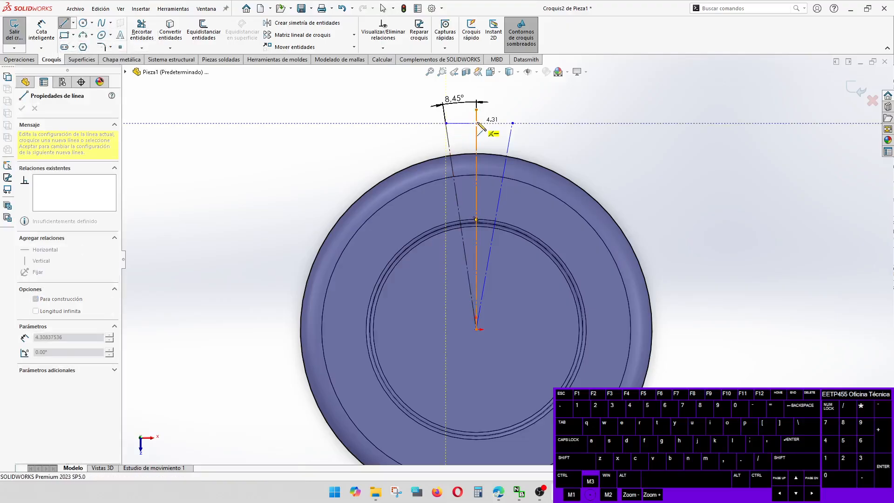
pyautogui.click(476, 123)
pyautogui.click(512, 123)
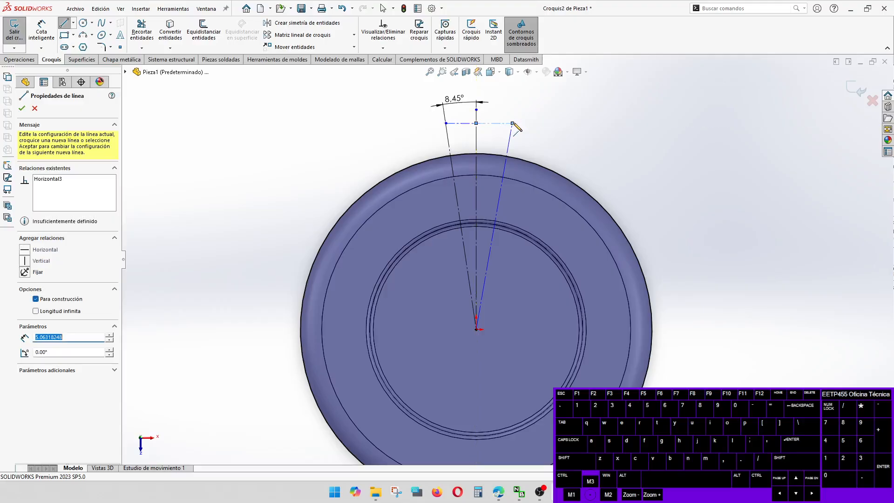
pyautogui.press('Escape')
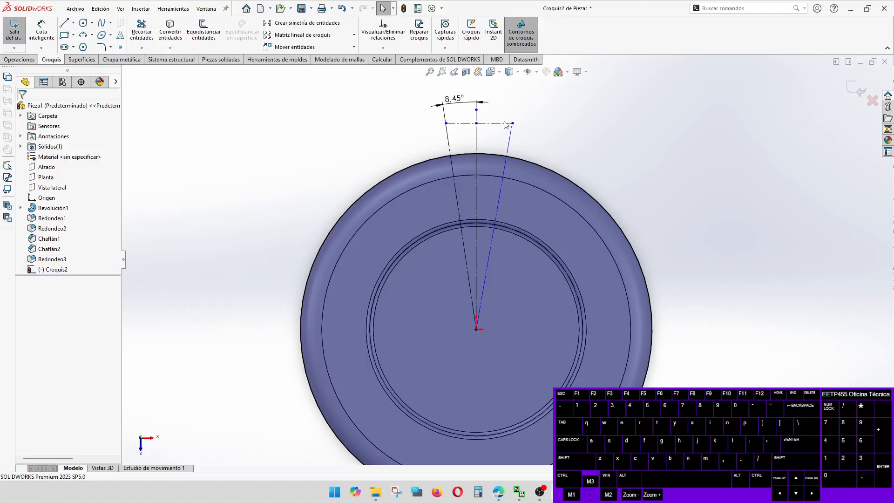
# Step: Make the two horizontal construction segments equal in length
pyautogui.keyDown('shift'); pyautogui.click(494, 123); pyautogui.keyUp('shift')
pyautogui.keyDown('shift'); pyautogui.click(467, 123); pyautogui.keyUp('shift')
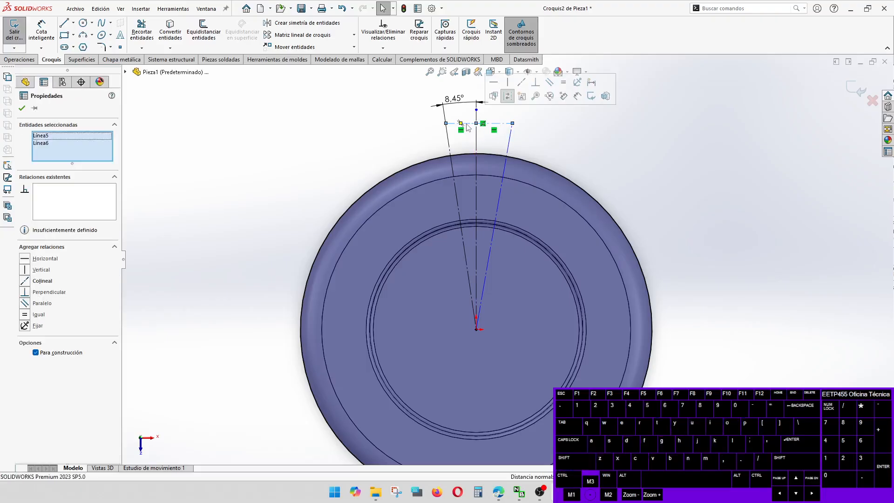
pyautogui.click(565, 88)
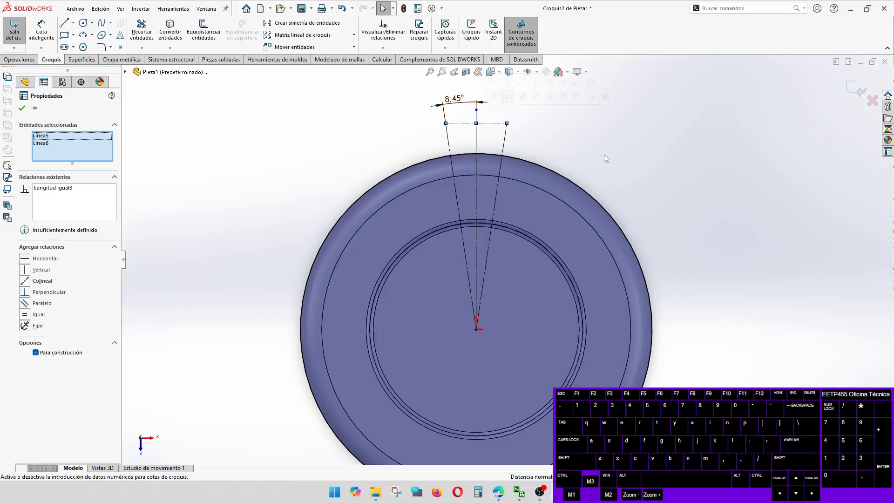
pyautogui.press('Escape')
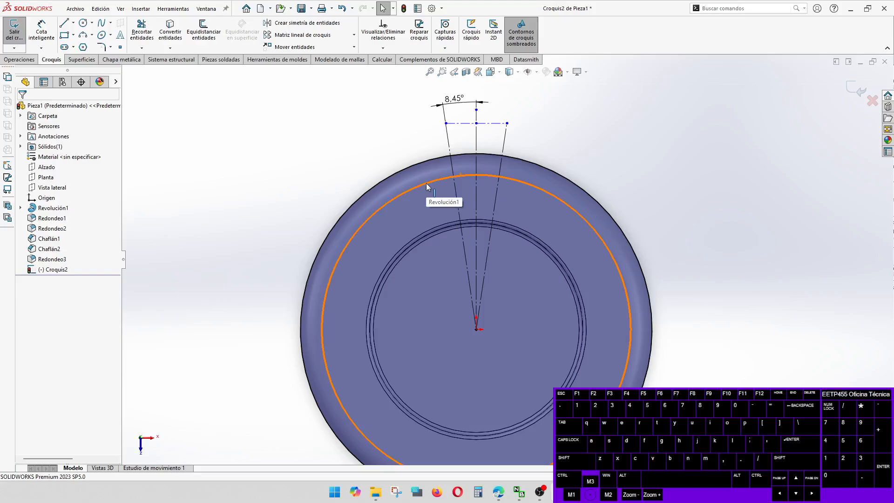
# Step: Trim the converted rim circle to the short arc between the two slanted construction lines
pyautogui.click(458, 155)
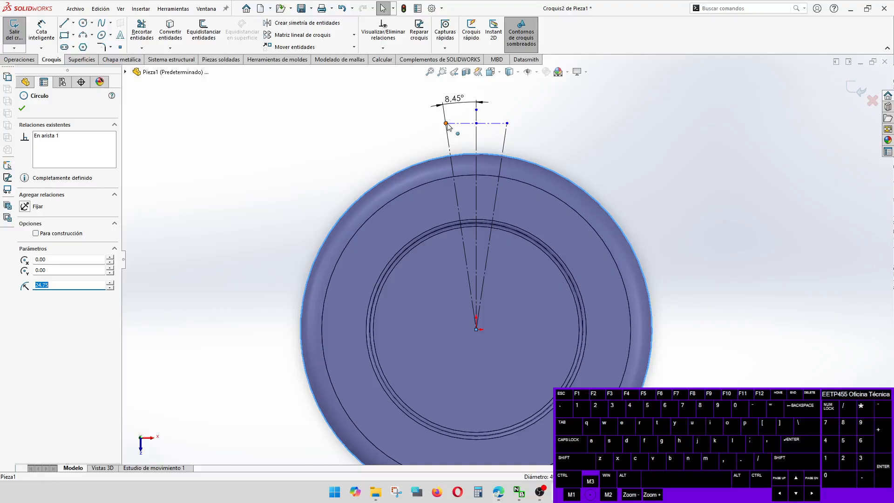
pyautogui.click(142, 29)
pyautogui.moveTo(336, 181); pyautogui.dragTo(361, 219)
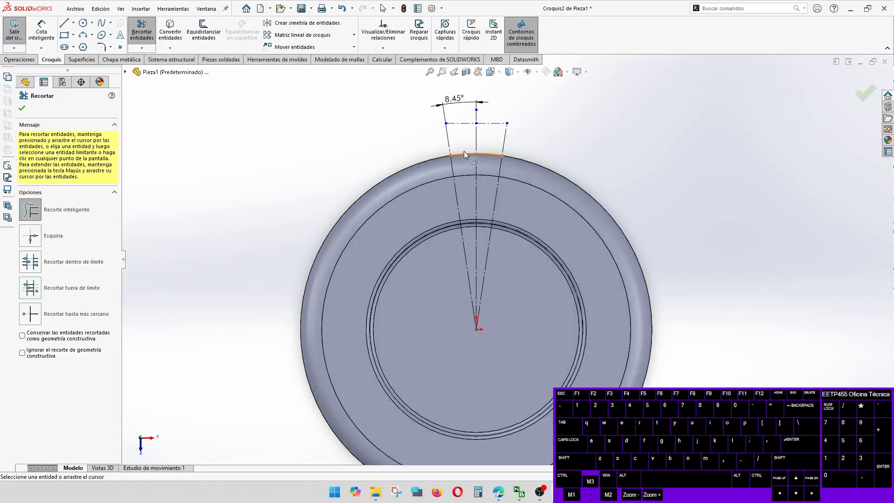
pyautogui.click(141, 29)
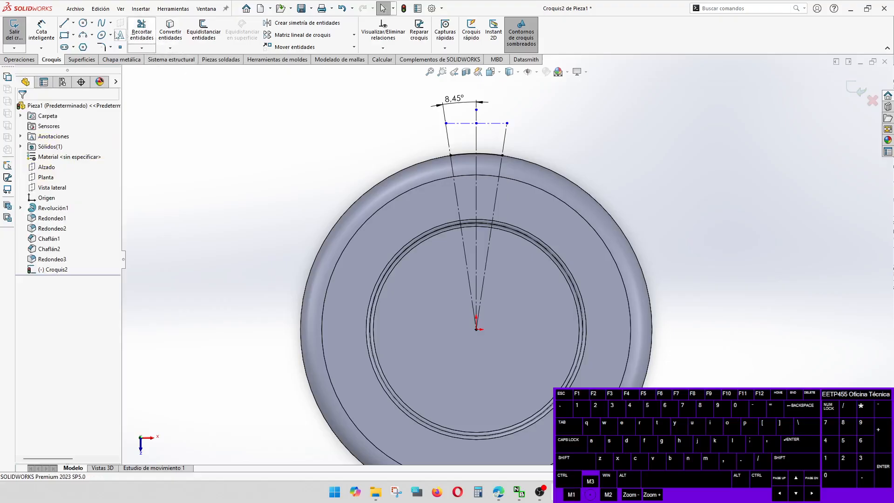
# Step: Dimension the distance between the rim arc's endpoints as 16 mm and delete the conflicting angle dimension
pyautogui.click(52, 32)
pyautogui.click(451, 157)
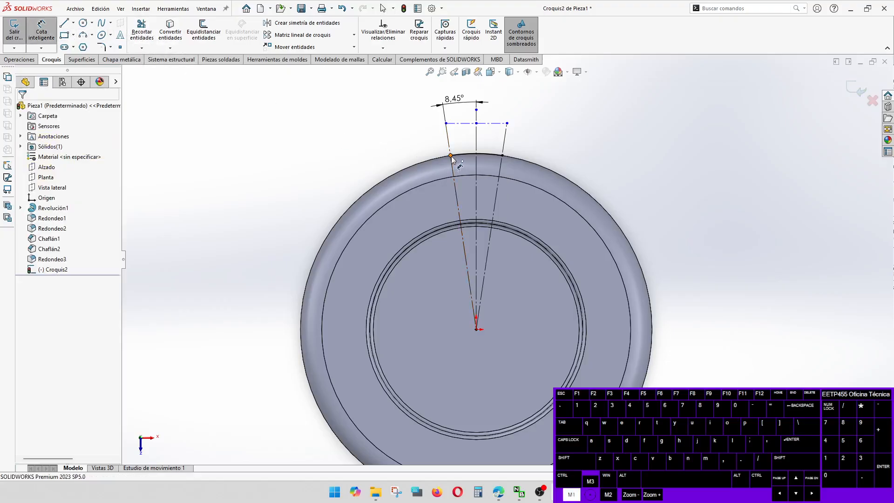
pyautogui.click(502, 155)
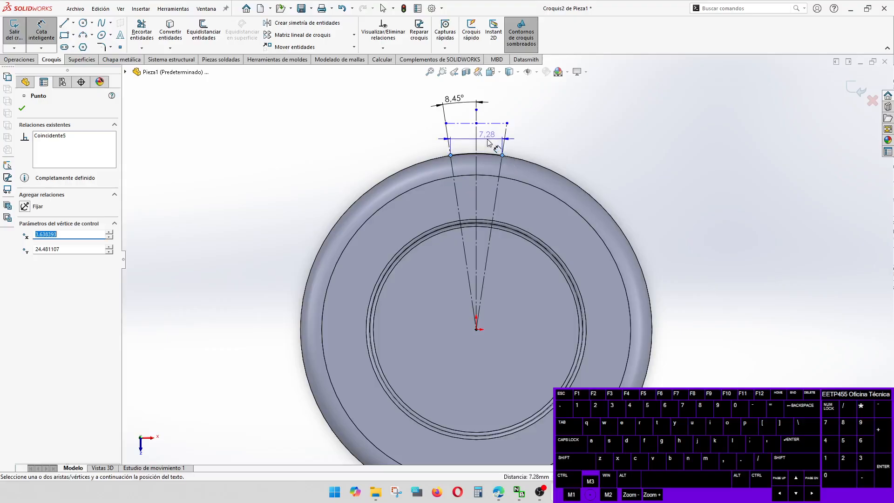
pyautogui.click(488, 142)
pyautogui.write('1')
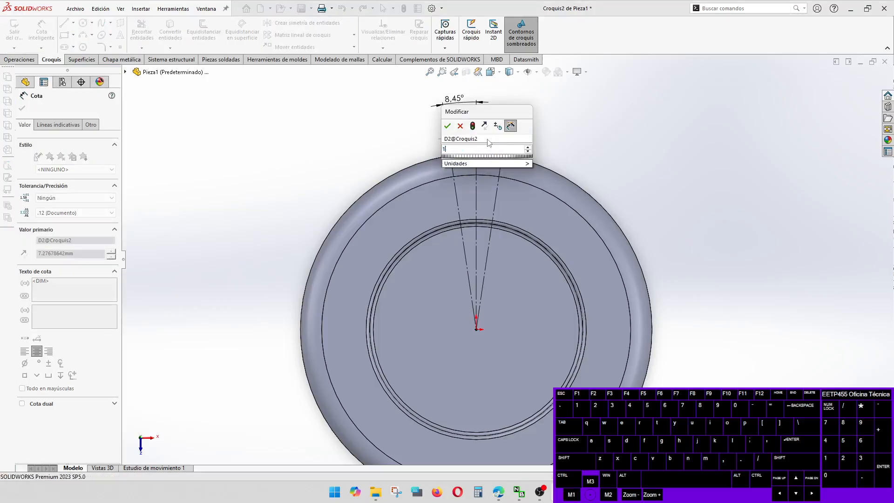
pyautogui.write('6')
pyautogui.press('Return')
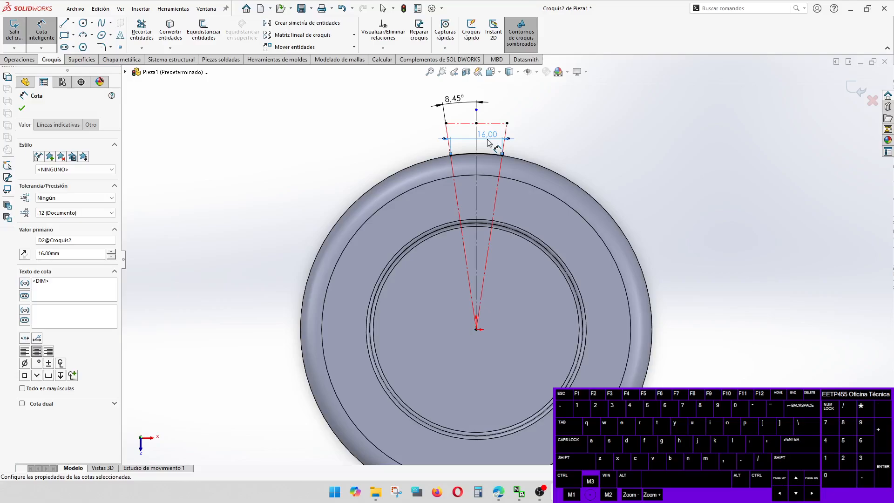
pyautogui.press('Escape')
pyautogui.click(460, 96)
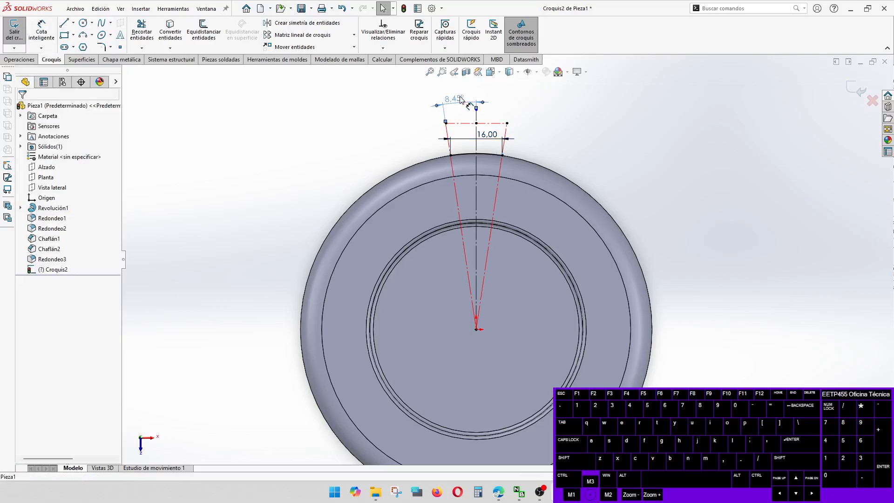
pyautogui.press('Delete')
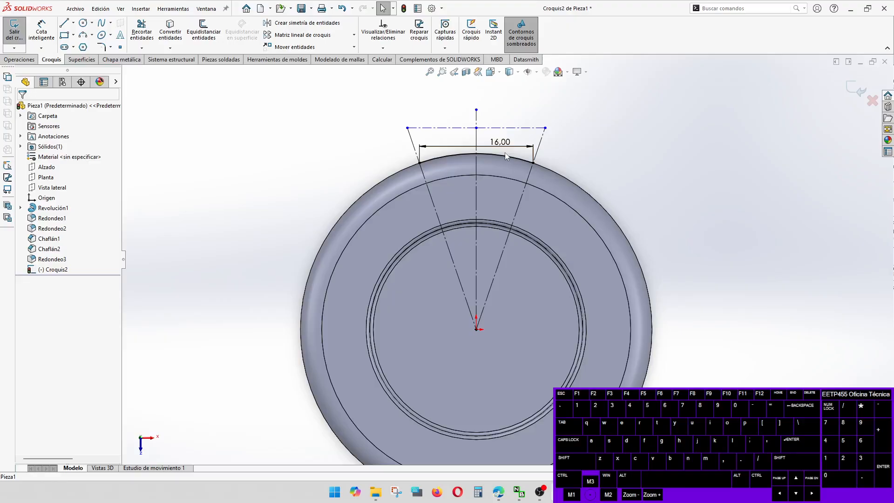
# Step: Set the distance between the rim arc's endpoints to 17 mm
pyautogui.doubleClick(505, 149)
pyautogui.write('1')
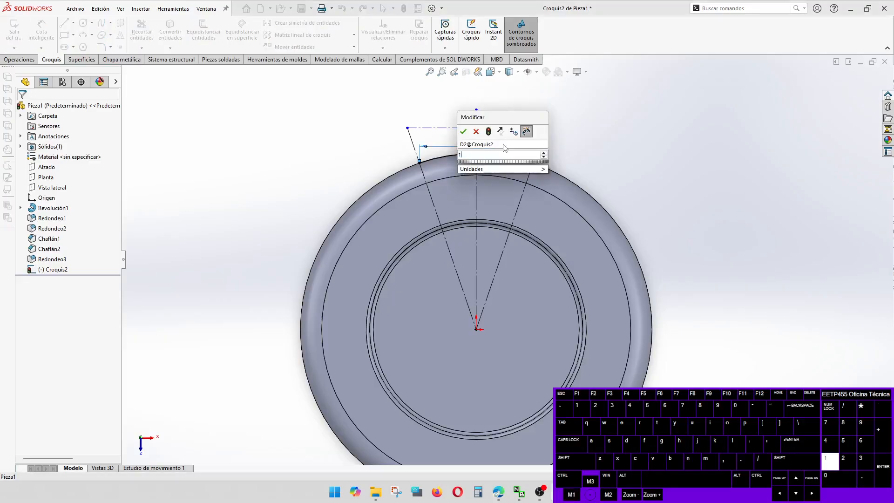
pyautogui.write('7')
pyautogui.press('Return')
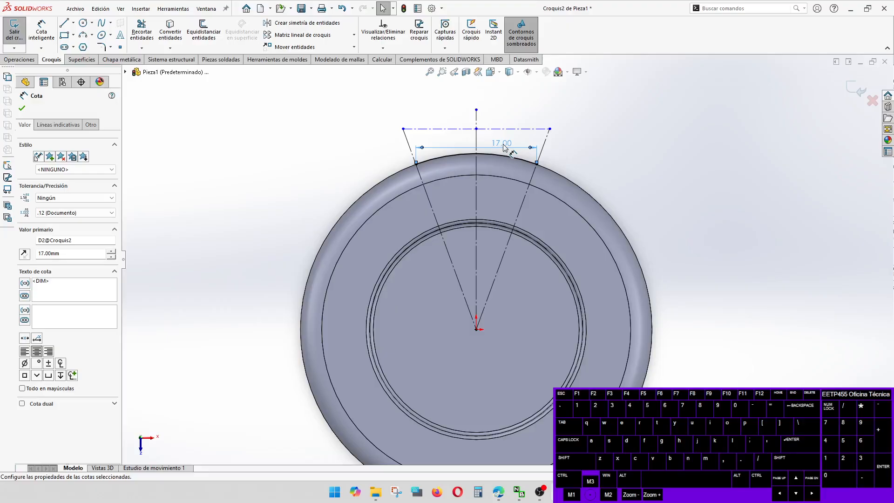
# Step: Set the distance between the rim arc's endpoints to 11 mm
pyautogui.doubleClick(502, 143)
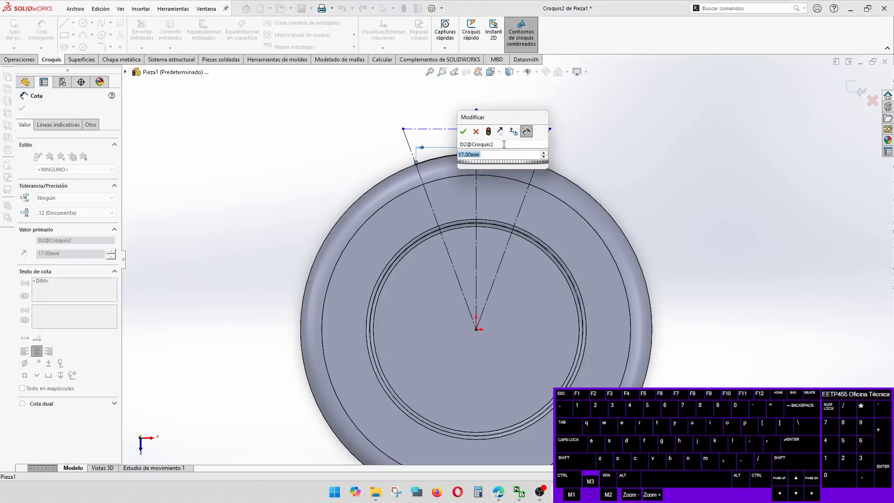
pyautogui.write('11')
pyautogui.press('Return')
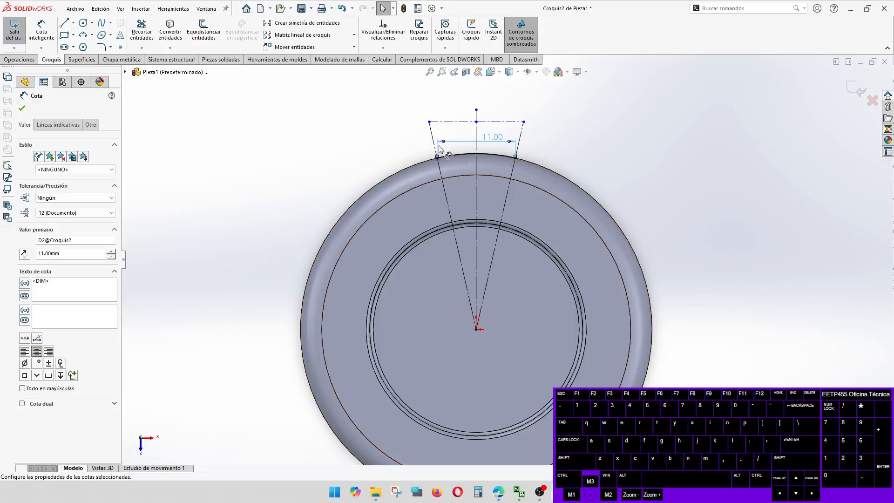
# Step: Draw an inward-bulging three-point arc from the rim arc's right endpoint to a second point on the disc's rim
pyautogui.click(83, 35)
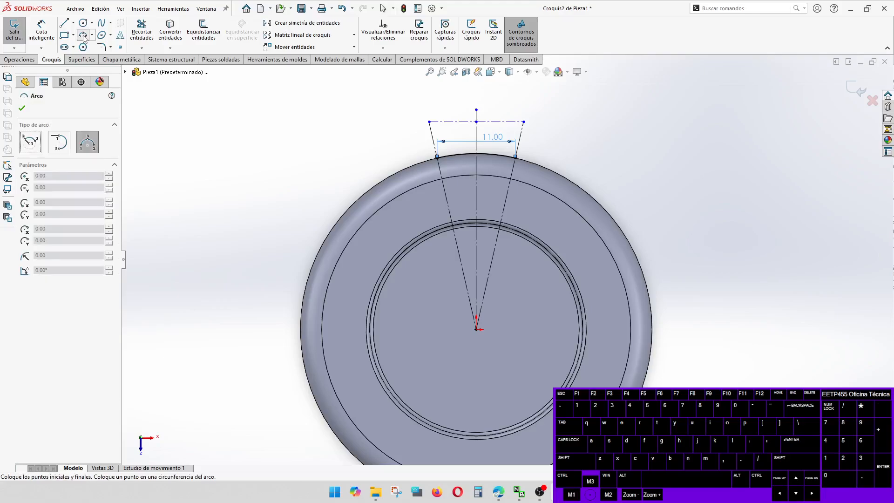
pyautogui.click(515, 158)
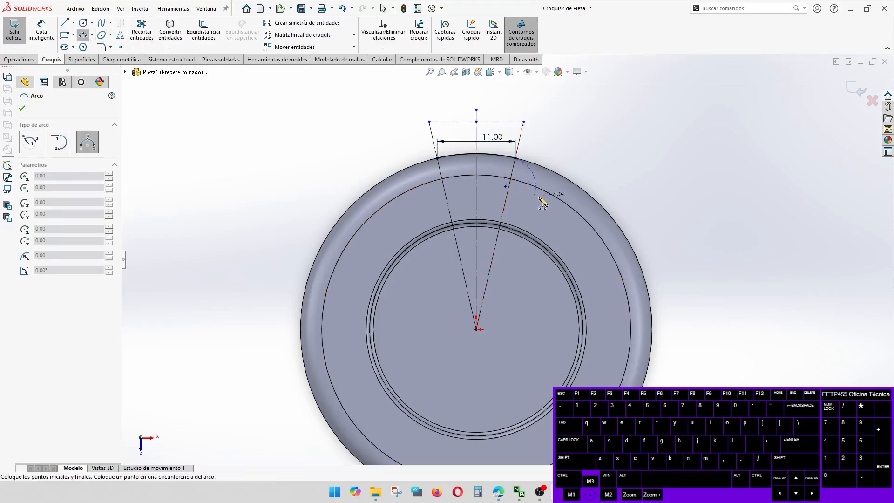
pyautogui.click(616, 222)
pyautogui.click(559, 214)
pyautogui.press('Escape')
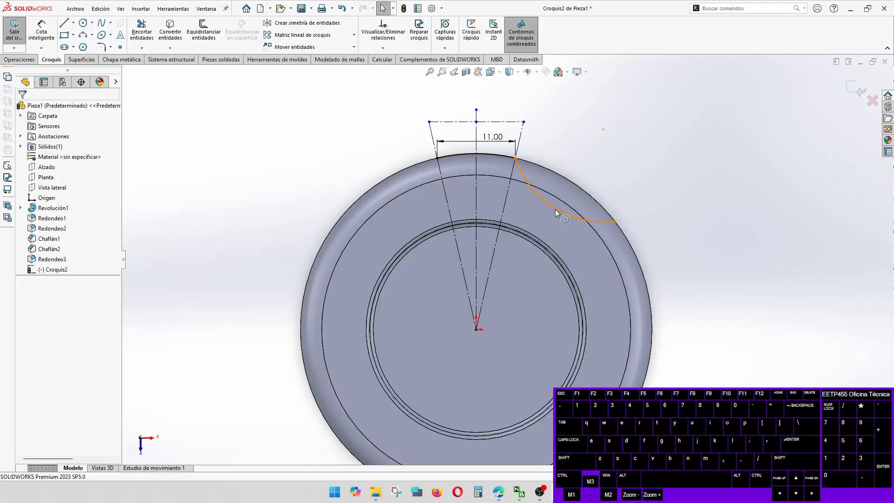
# Step: Draw a circle about 37 mm in diameter centred on the origin, inside the disc's rim
pyautogui.click(83, 22)
pyautogui.click(475, 330)
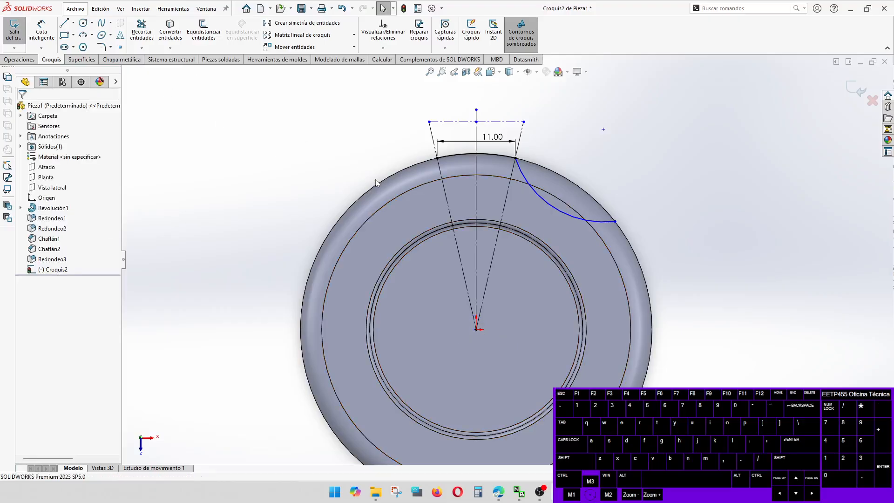
pyautogui.moveTo(310, 166); pyautogui.dragTo(350, 166, button='right')
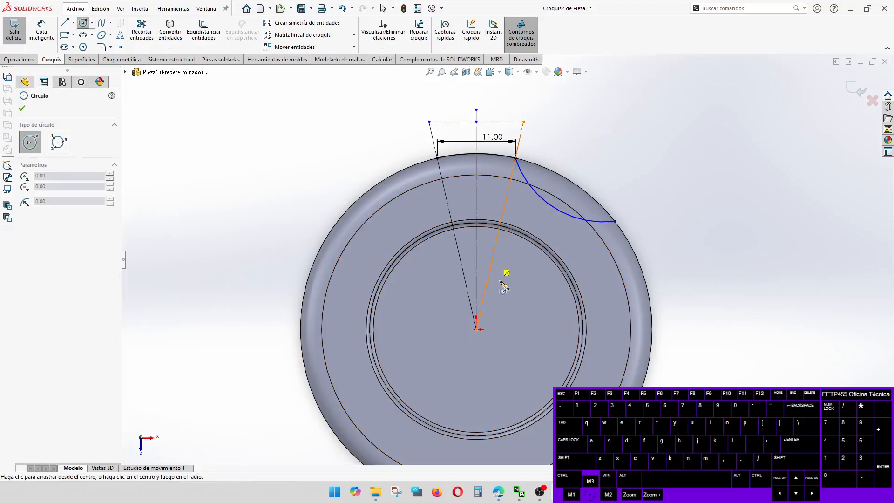
pyautogui.click(477, 330)
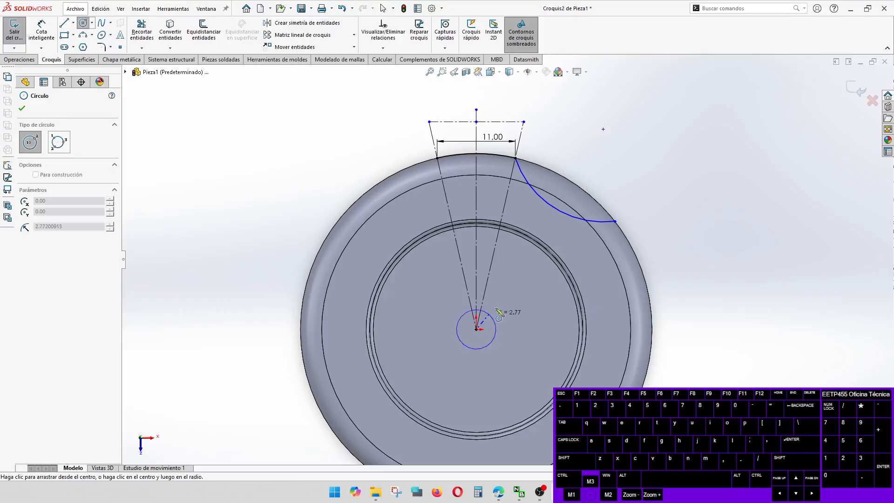
pyautogui.click(600, 287)
pyautogui.press('Escape')
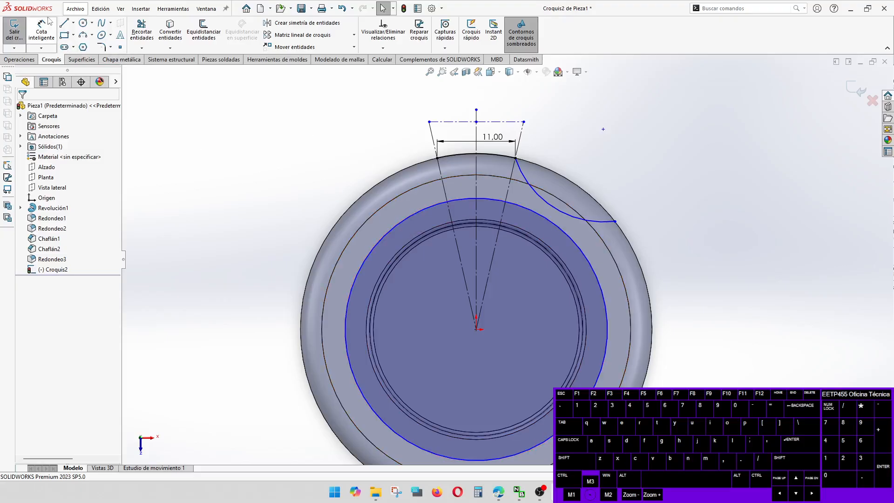
# Step: Dimension the origin-centred circle's diameter as 41 mm and convert the circle to construction geometry
pyautogui.click(44, 37)
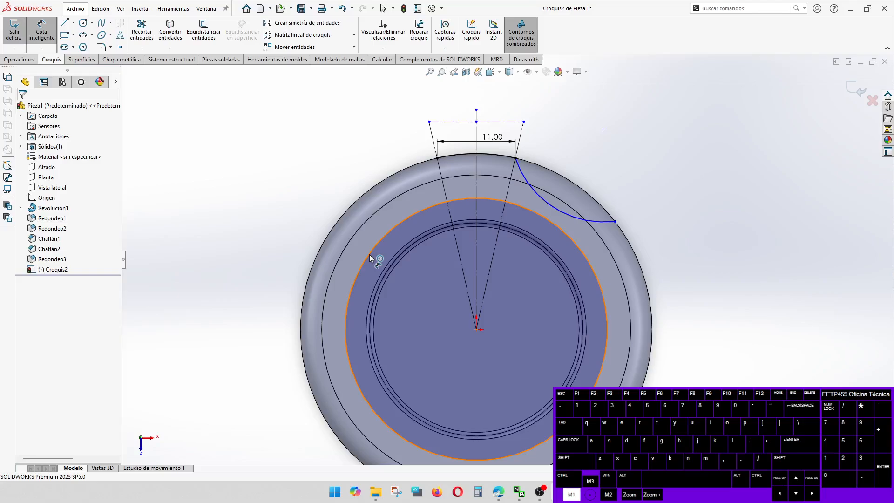
pyautogui.click(370, 254)
pyautogui.click(261, 317)
pyautogui.write('41')
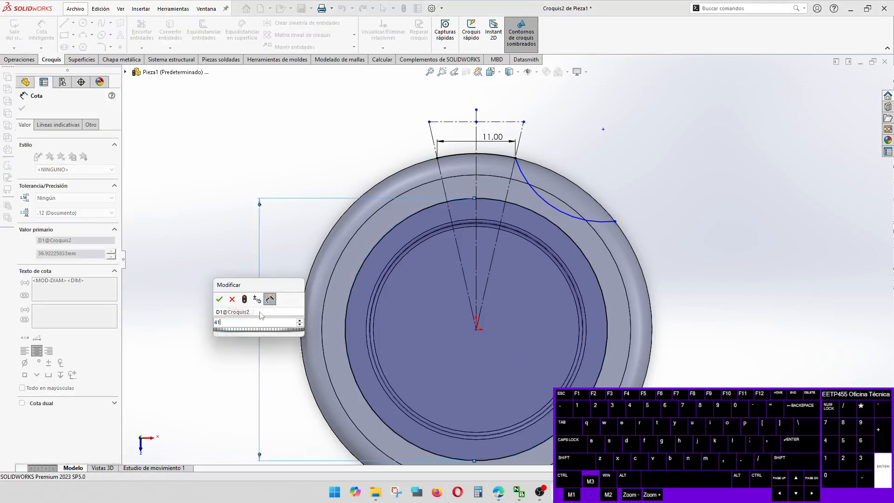
pyautogui.press('Return')
pyautogui.press('Escape')
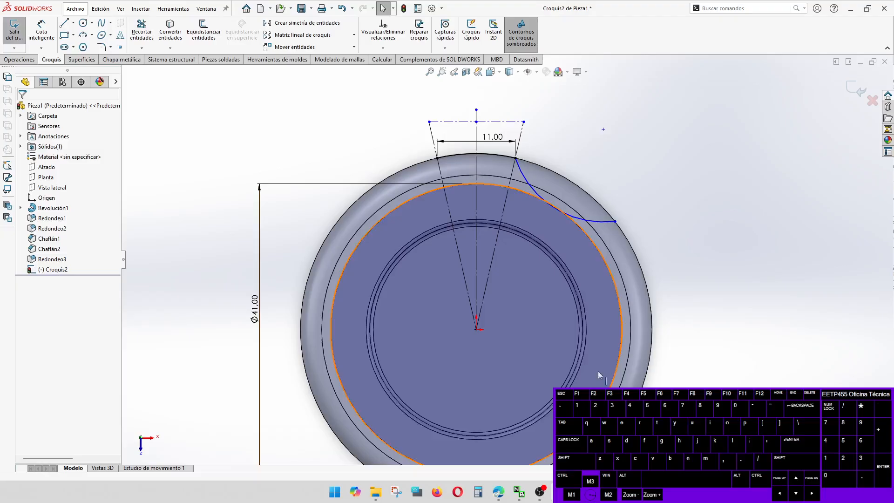
pyautogui.click(622, 337)
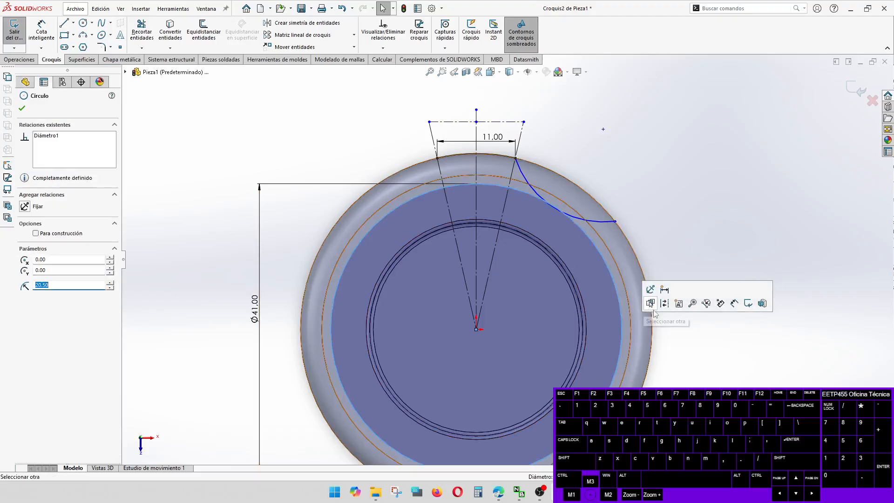
pyautogui.click(665, 303)
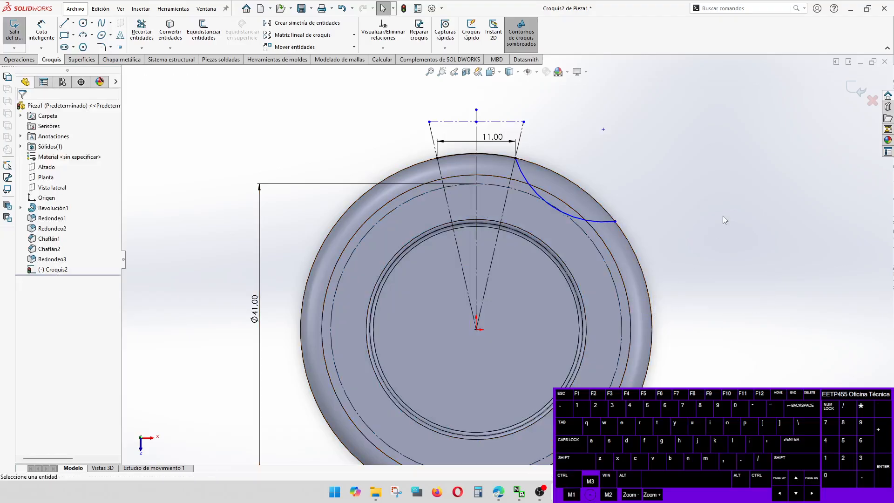
pyautogui.click(538, 493)
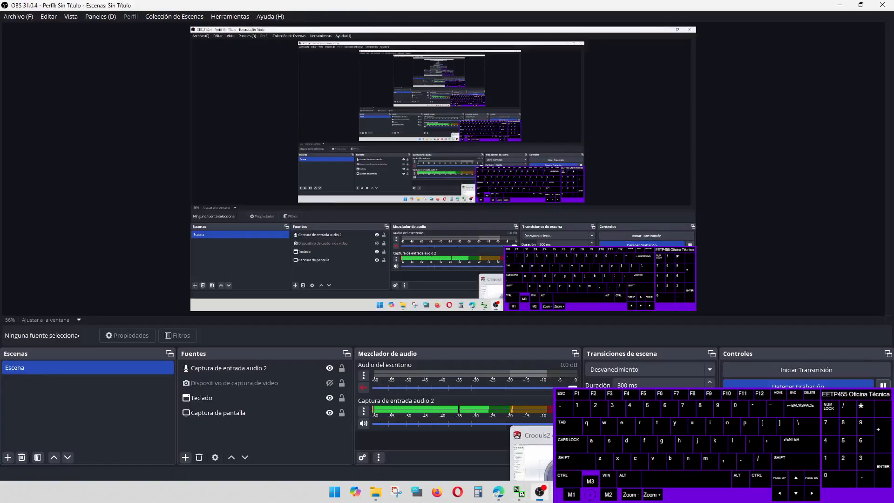
pyautogui.click(520, 492)
pyautogui.click(525, 494)
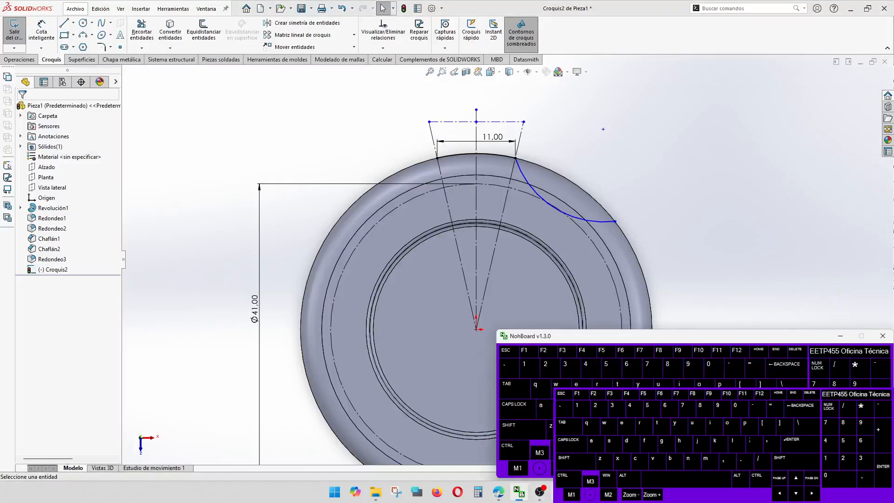
pyautogui.click(560, 492)
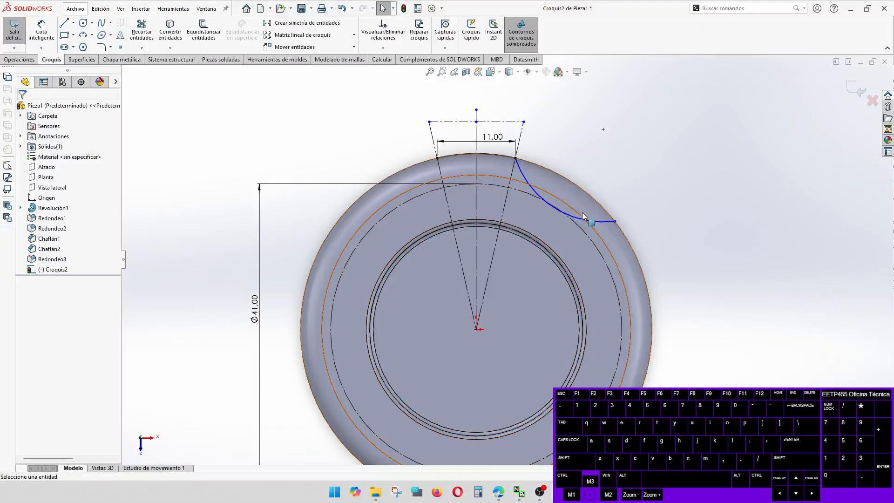
# Step: Dimension the straight distance between the inward arc's two endpoints as 17 mm
pyautogui.click(41, 29)
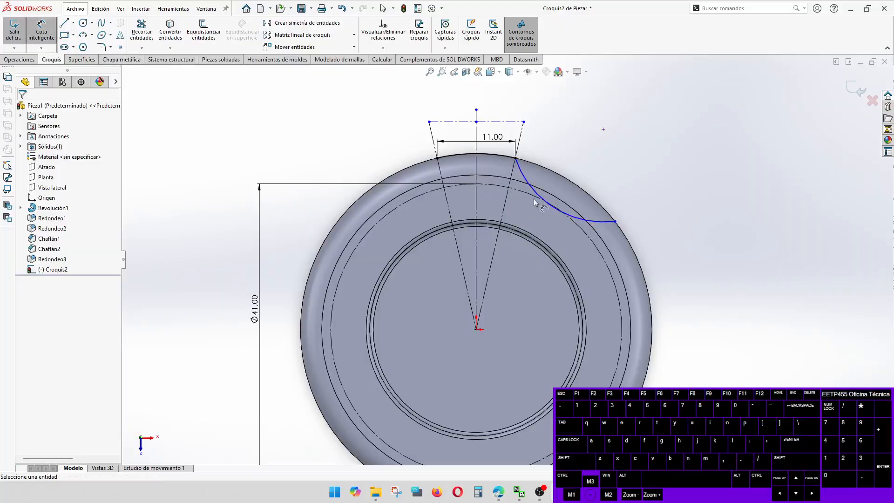
pyautogui.click(517, 158)
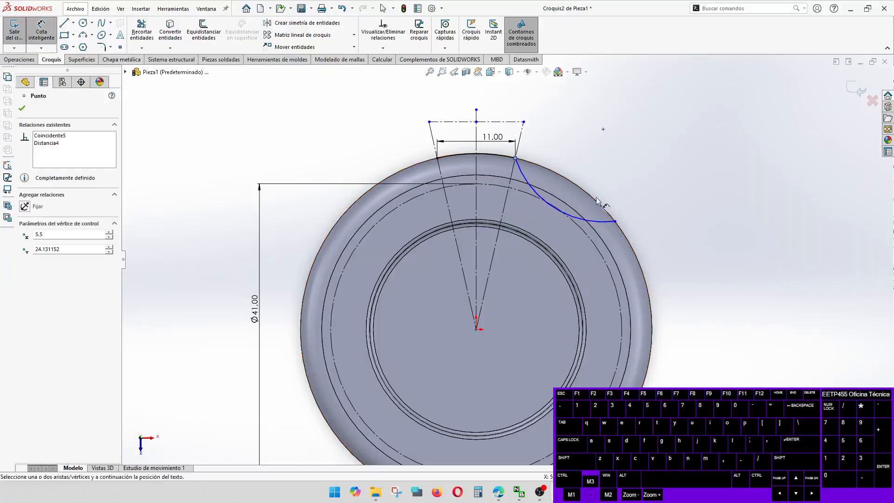
pyautogui.click(615, 222)
pyautogui.click(601, 167)
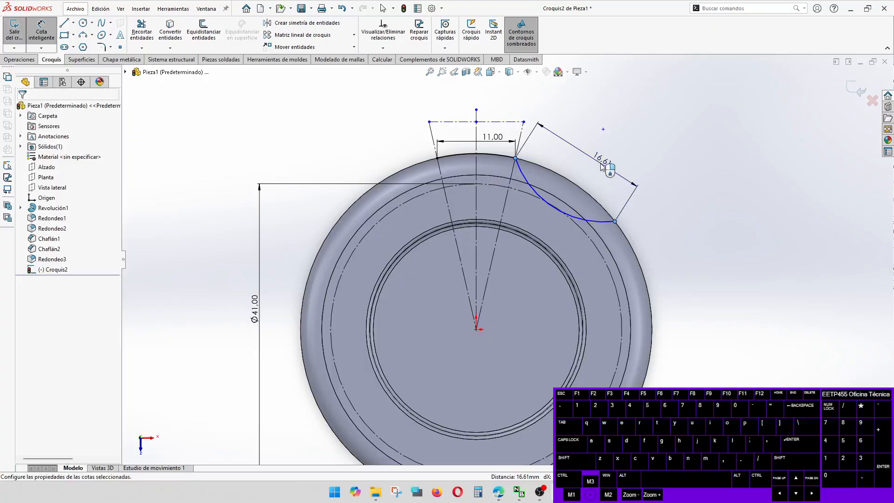
pyautogui.press('Return')
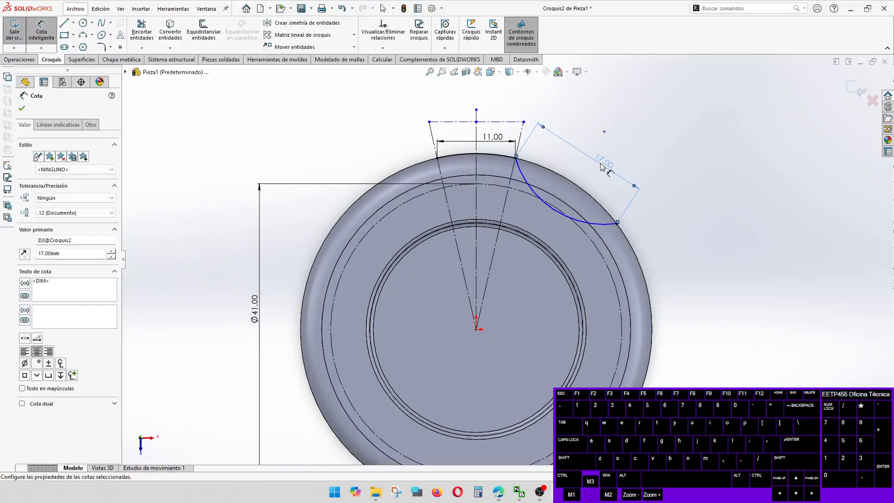
pyautogui.press('Escape')
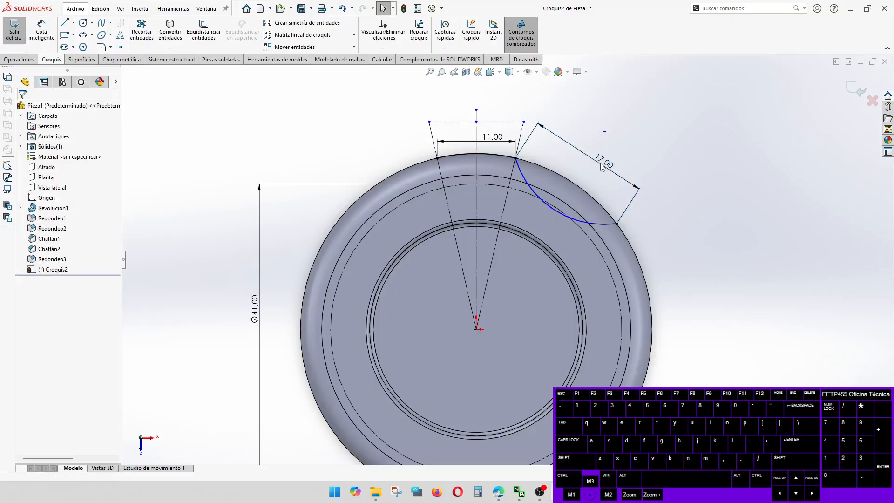
# Step: Make the inward arc tangent to the 41 mm construction circle
pyautogui.click(551, 209)
pyautogui.keyDown('shift'); pyautogui.click(552, 207); pyautogui.keyUp('shift')
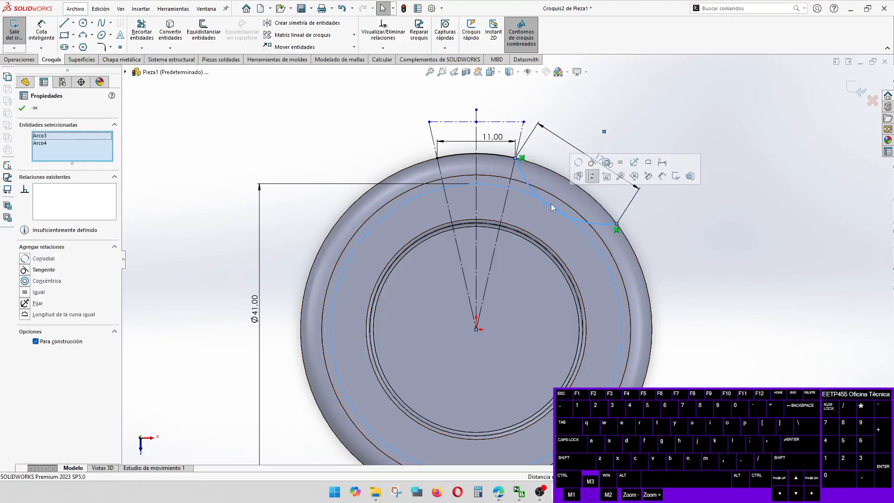
pyautogui.click(620, 163)
pyautogui.click(697, 230)
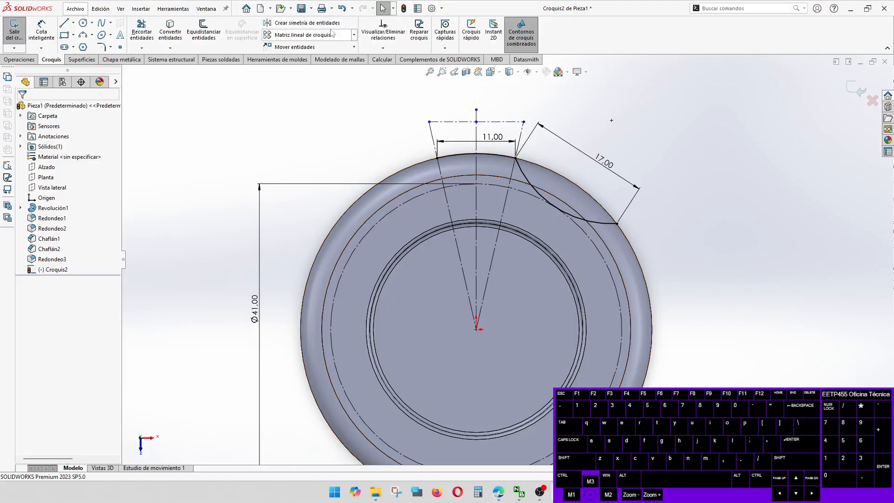
pyautogui.click(354, 36)
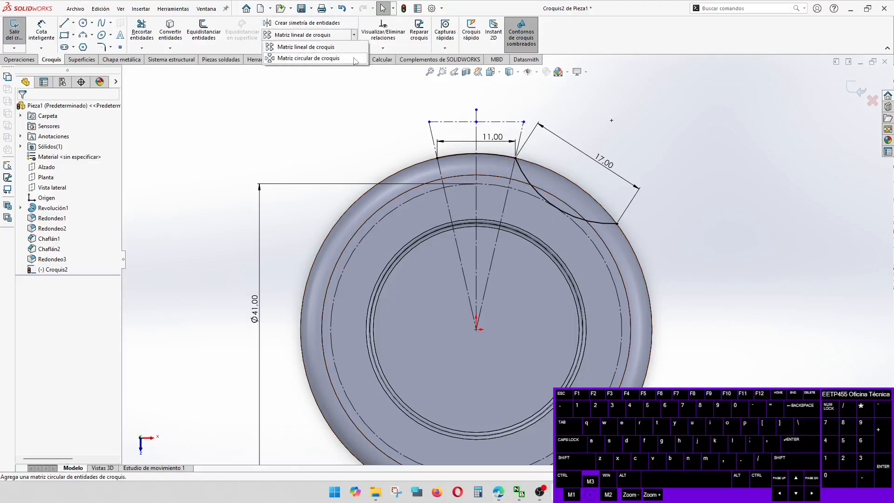
pyautogui.click(330, 58)
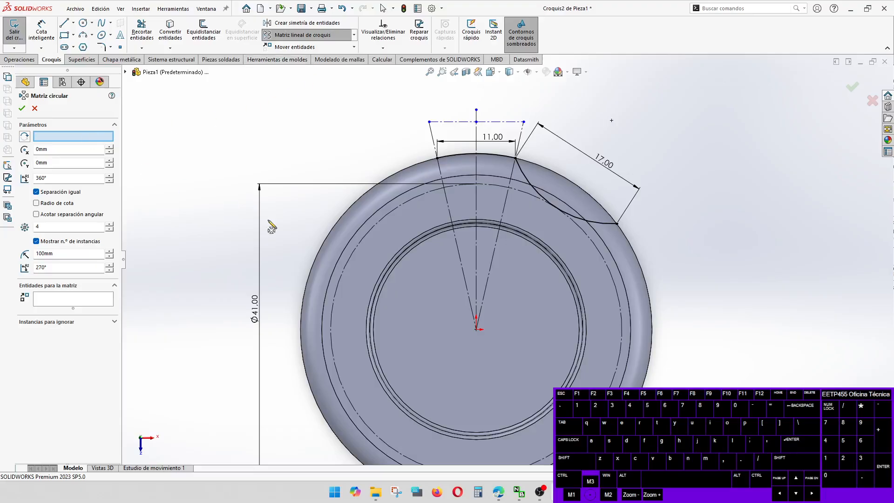
pyautogui.click(476, 329)
pyautogui.click(72, 137)
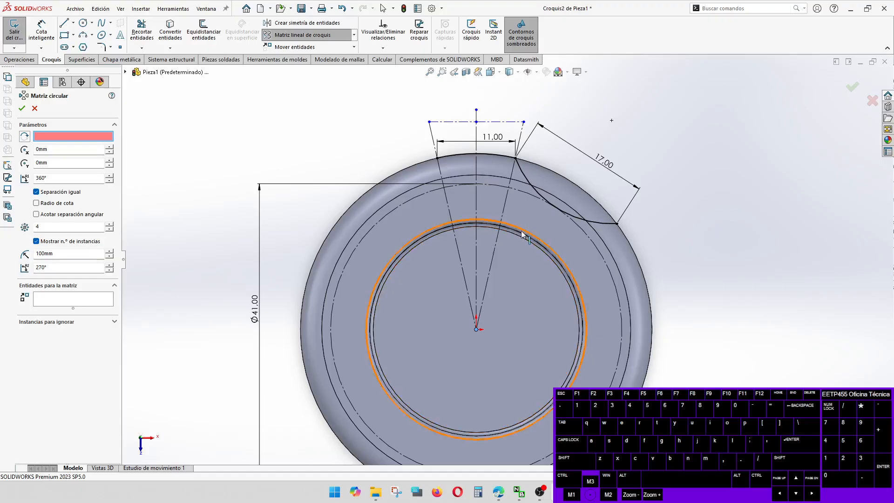
pyautogui.click(585, 234)
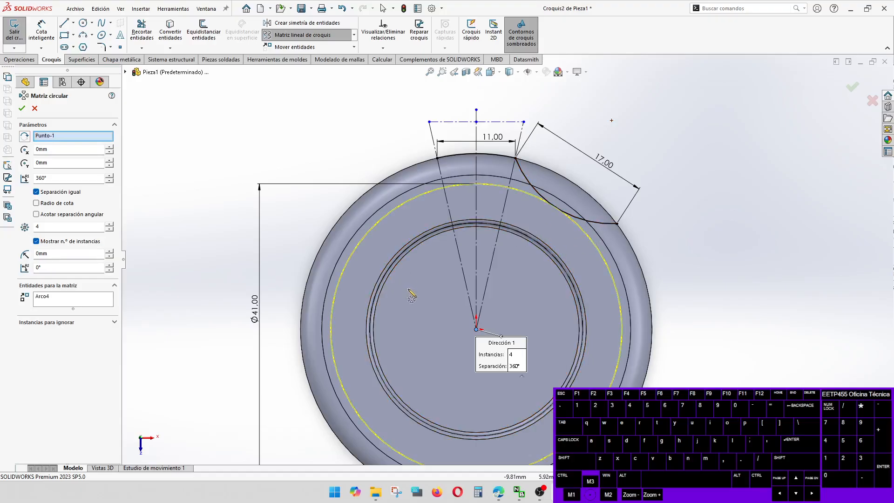
pyautogui.click(47, 298)
pyautogui.press('Delete')
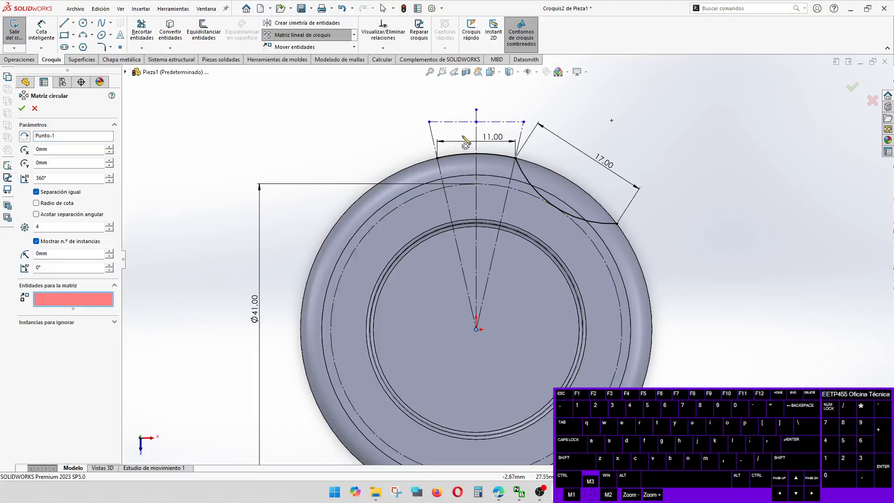
pyautogui.click(498, 158)
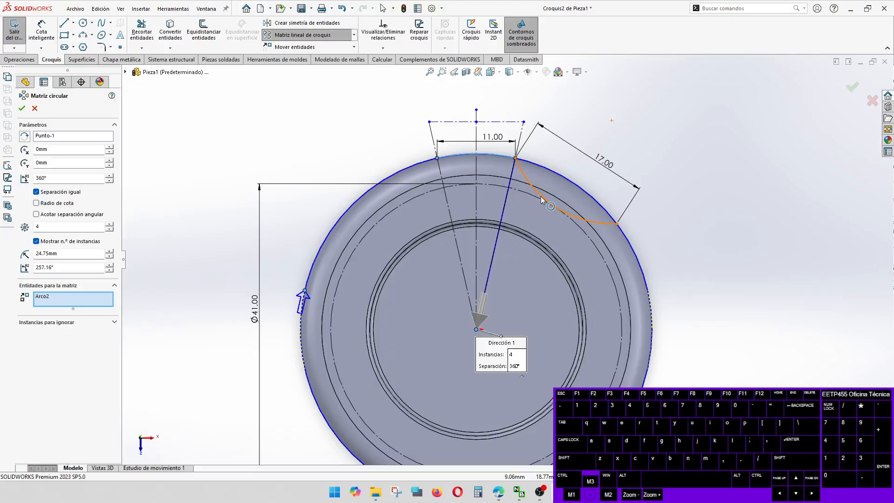
pyautogui.click(542, 200)
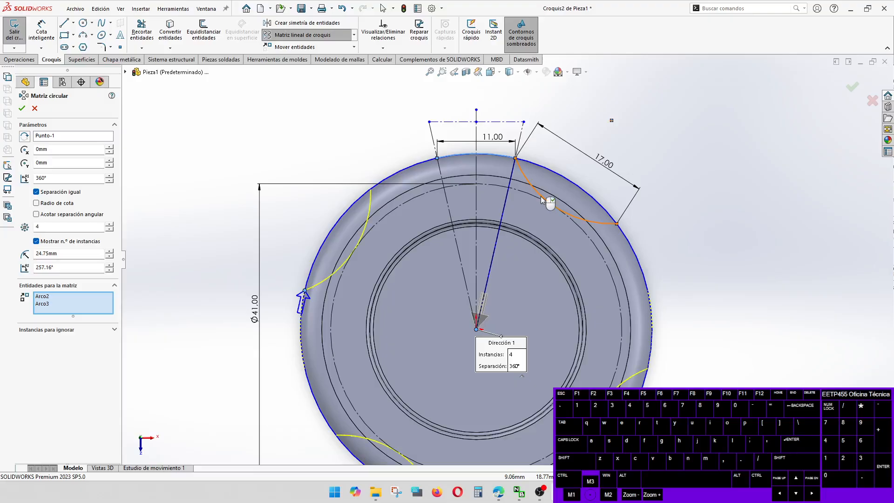
pyautogui.click(110, 225)
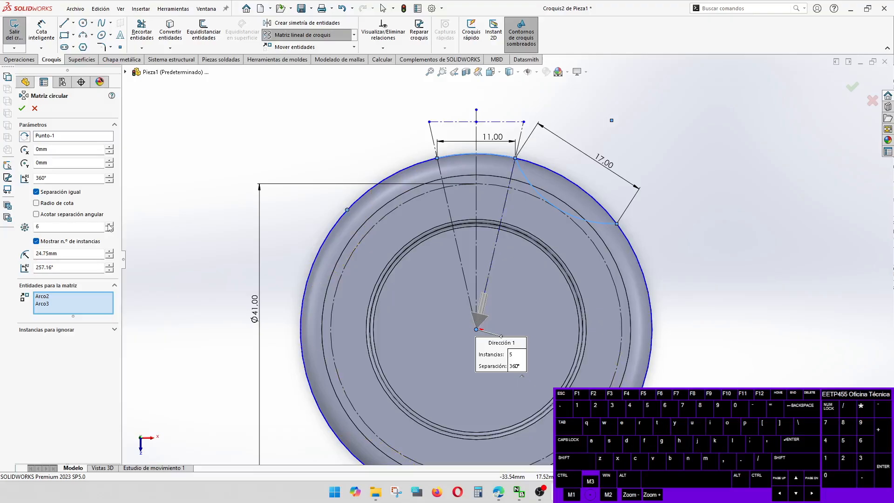
pyautogui.click(110, 225)
pyautogui.scroll(3, 441, 137)
pyautogui.scroll(-3, 530, 410)
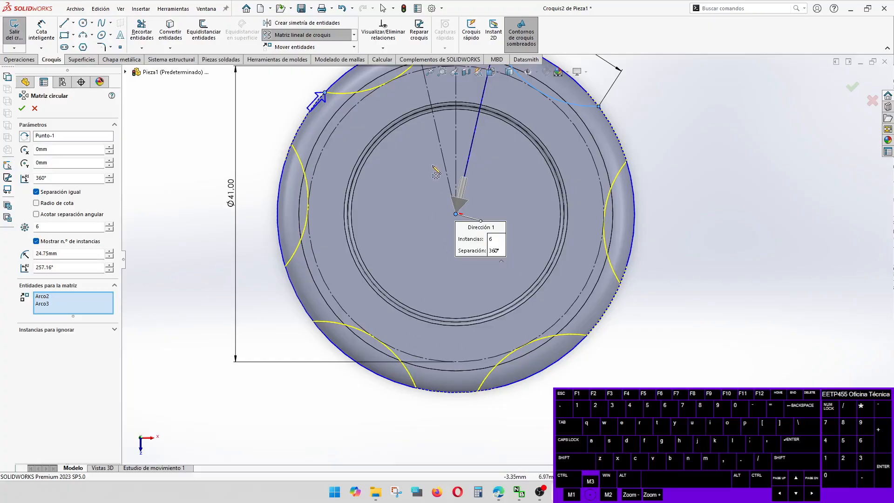
pyautogui.scroll(3, 506, 259)
pyautogui.scroll(-4, 480, 159)
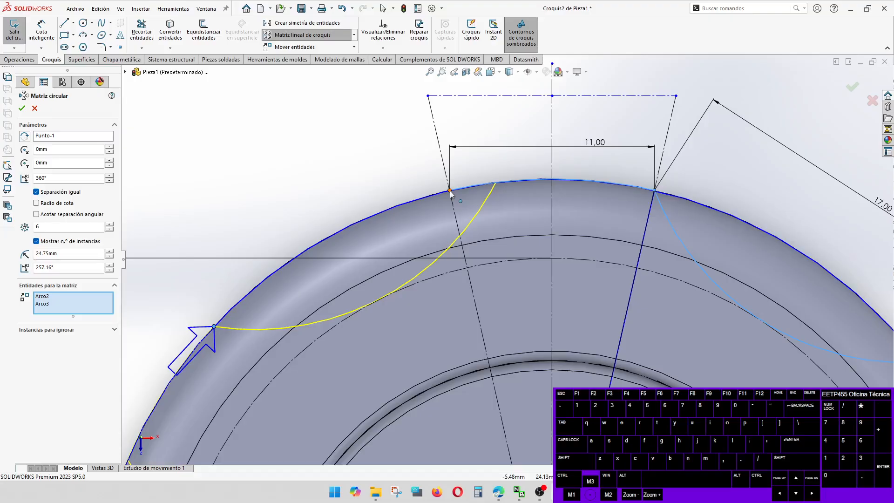
pyautogui.press('Escape')
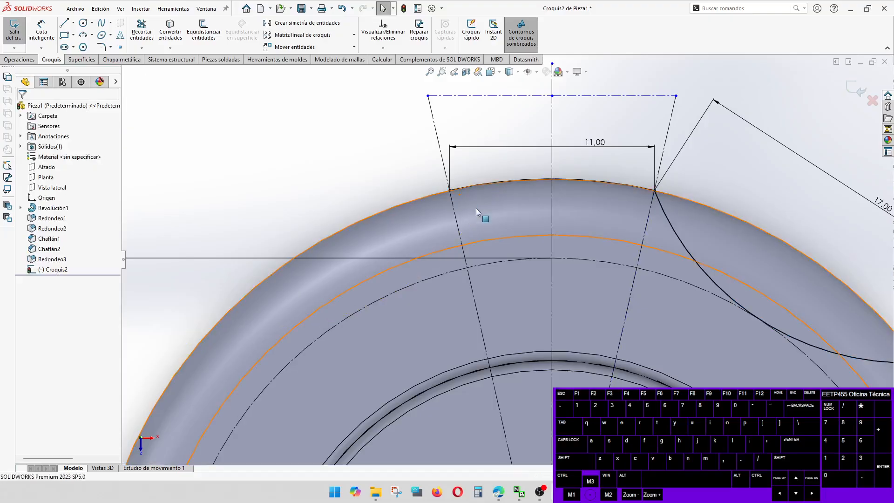
# Step: Set up a circular sketch pattern about the origin with 6 equally spaced instances over 360°
pyautogui.scroll(5, 506, 259)
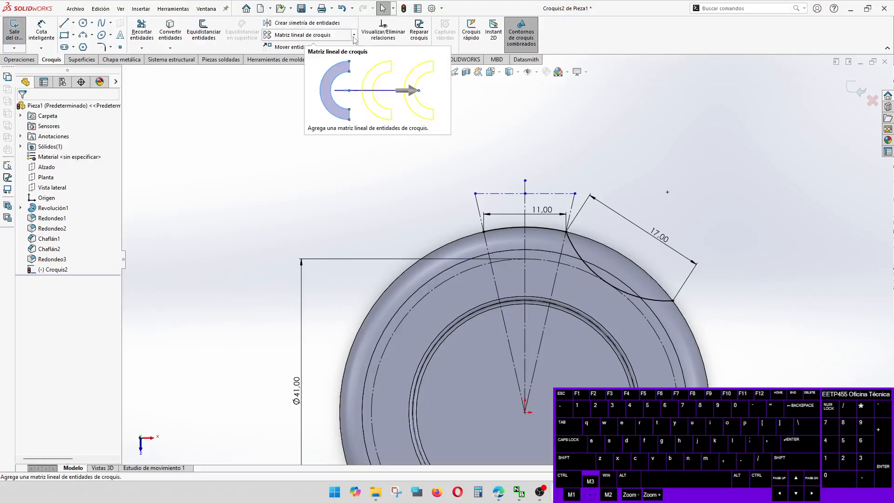
pyautogui.click(354, 36)
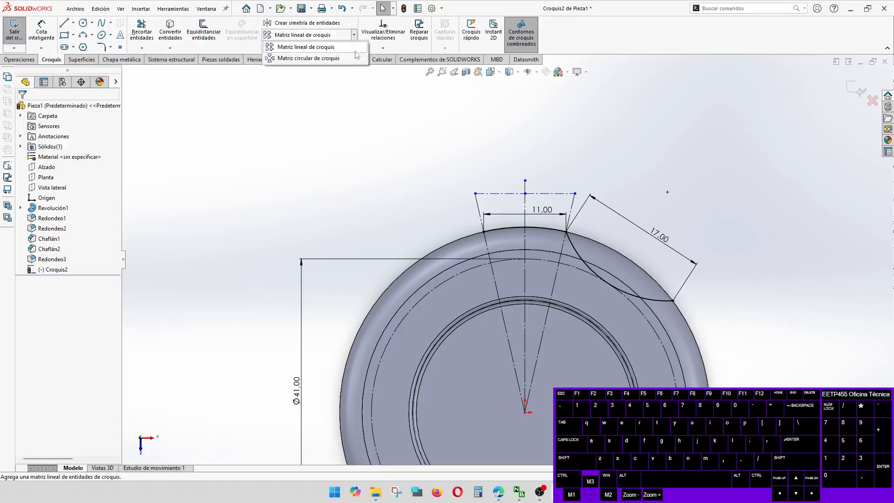
pyautogui.click(330, 59)
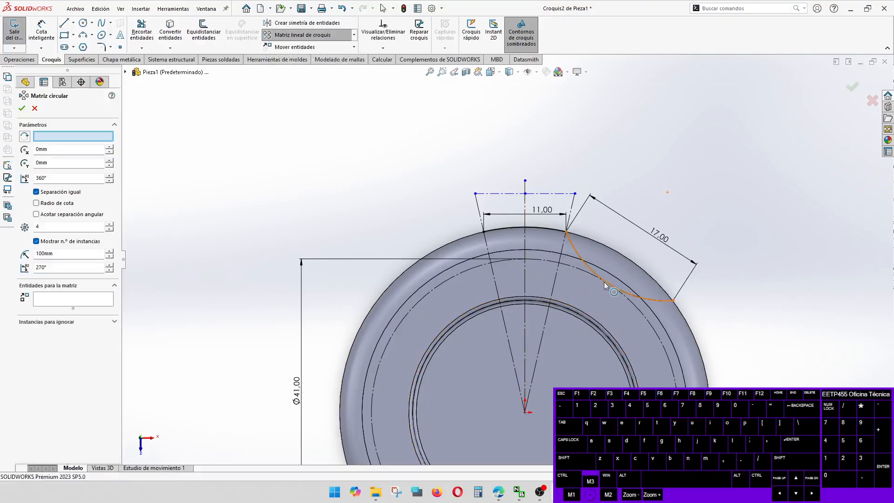
pyautogui.click(637, 307)
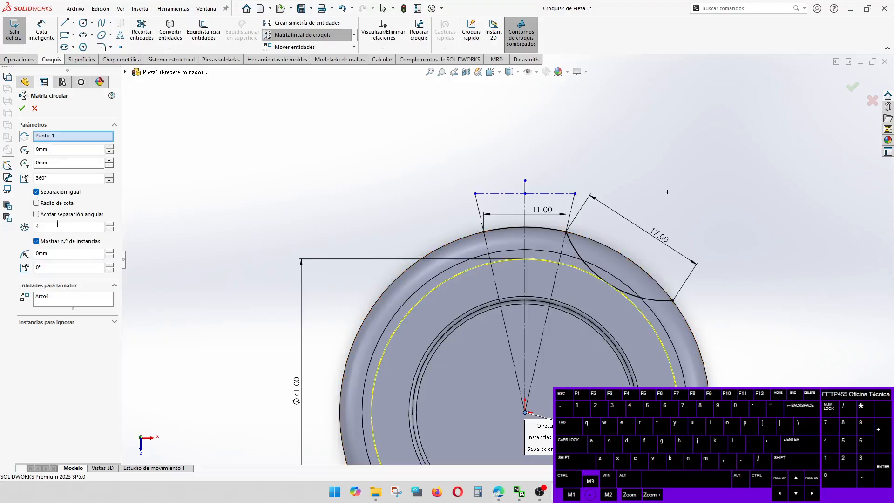
pyautogui.click(48, 298)
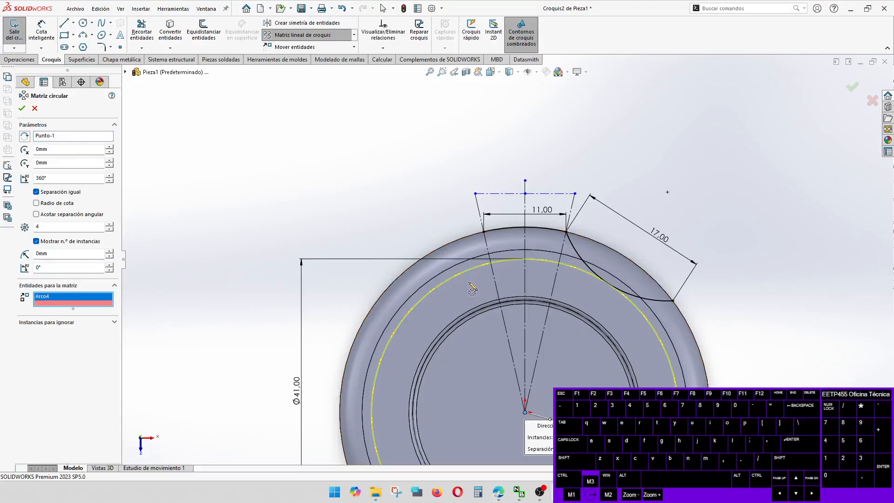
pyautogui.click(541, 229)
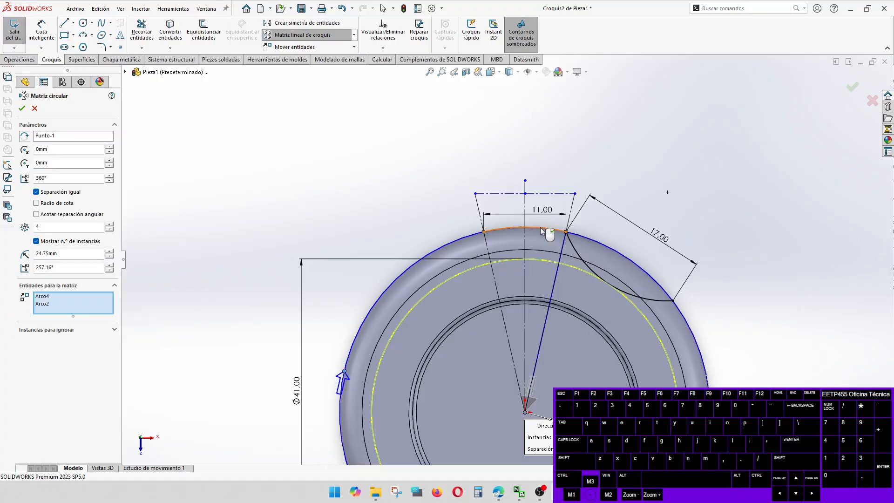
pyautogui.click(110, 224)
pyautogui.click(109, 224)
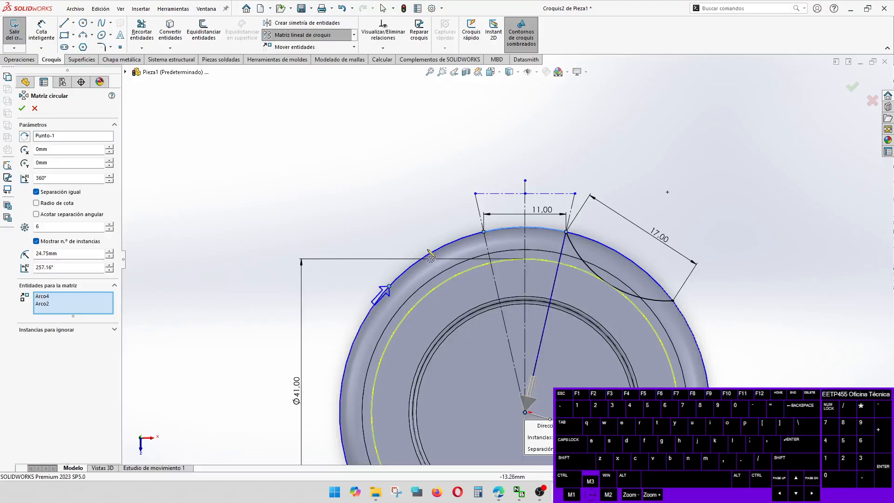
# Step: Clear the pattern's selected entities, choose only the 11 mm wide rim arc, and complete the circular pattern
pyautogui.scroll(3, 493, 326)
pyautogui.scroll(-3, 521, 391)
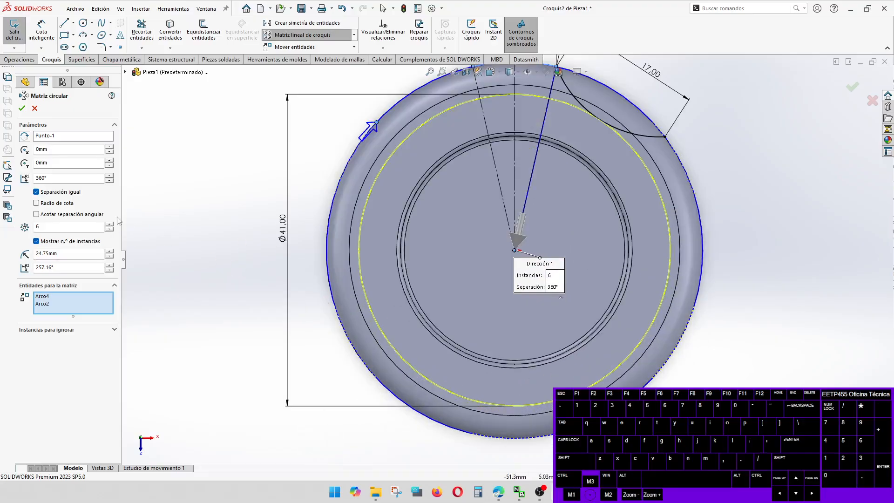
pyautogui.click(49, 297)
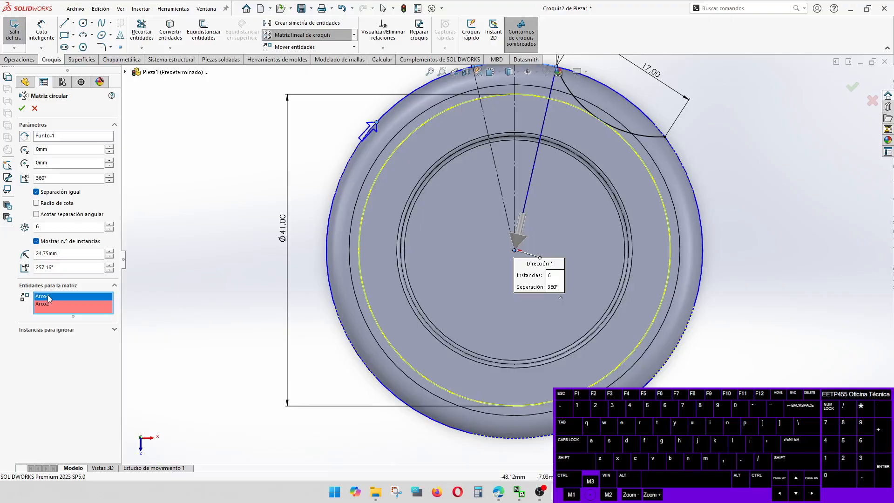
pyautogui.press('Delete')
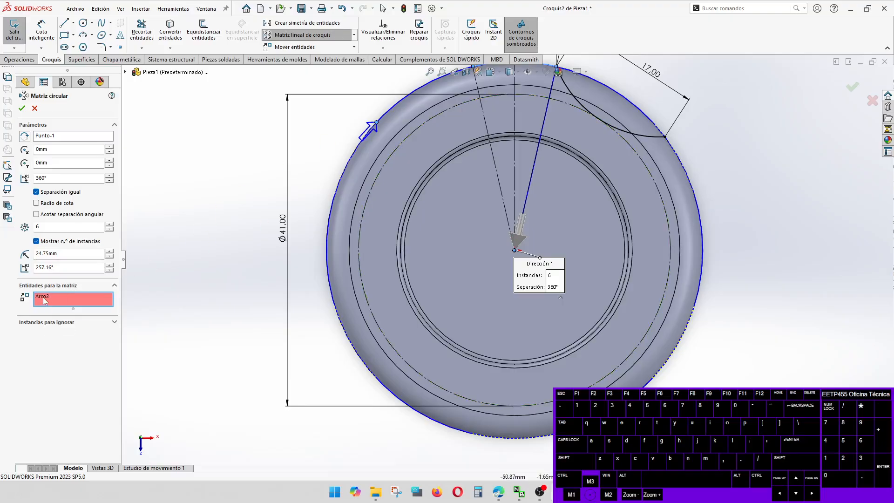
pyautogui.click(44, 298)
pyautogui.press('Delete')
pyautogui.scroll(-4, 538, 142)
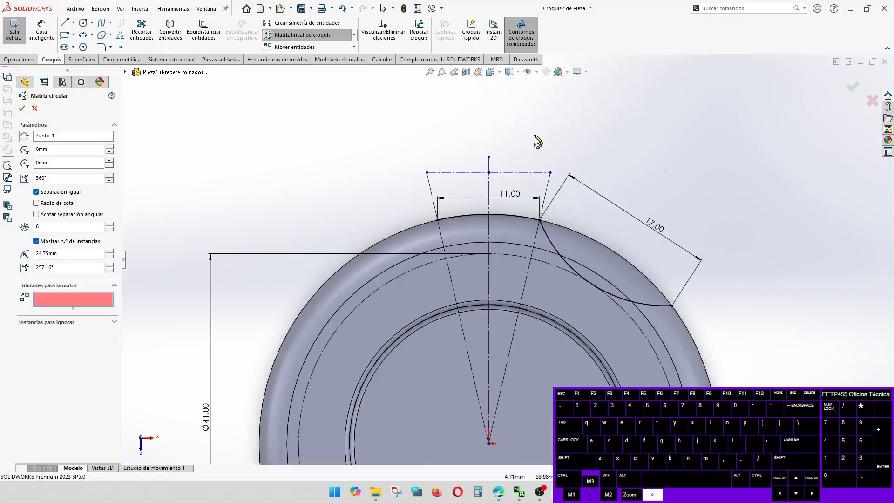
pyautogui.click(54, 298)
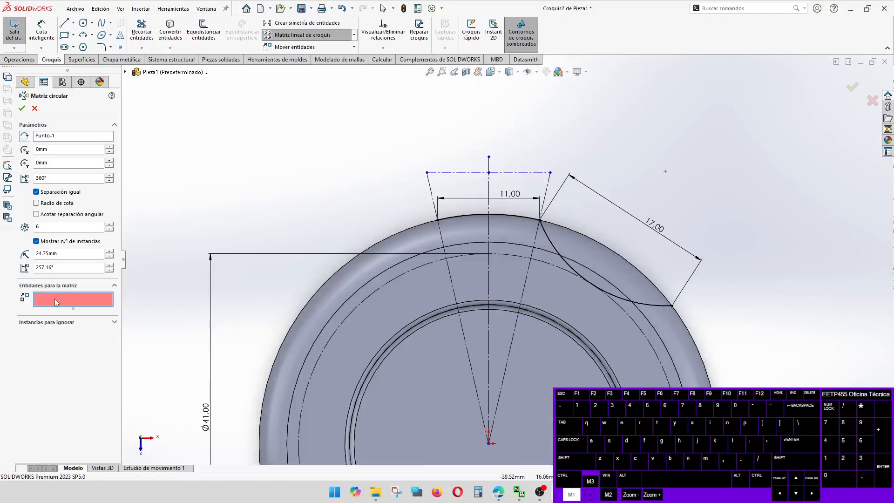
pyautogui.click(509, 217)
pyautogui.scroll(5, 509, 217)
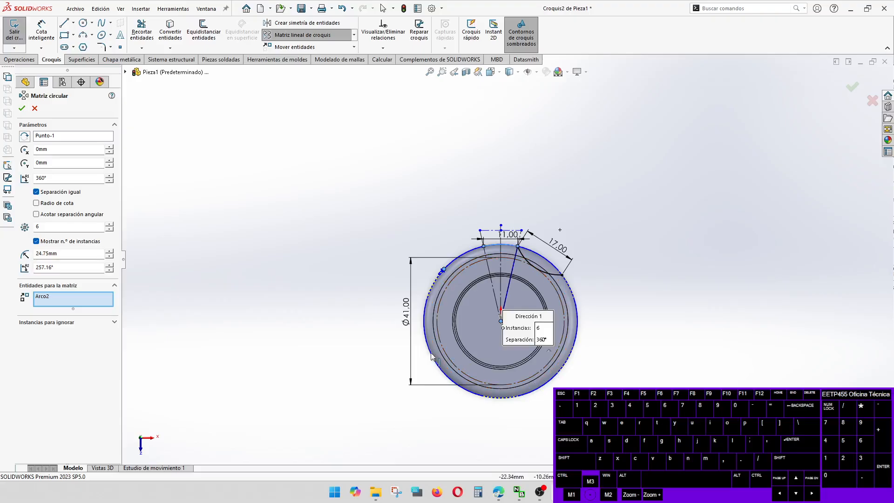
pyautogui.scroll(-3, 441, 360)
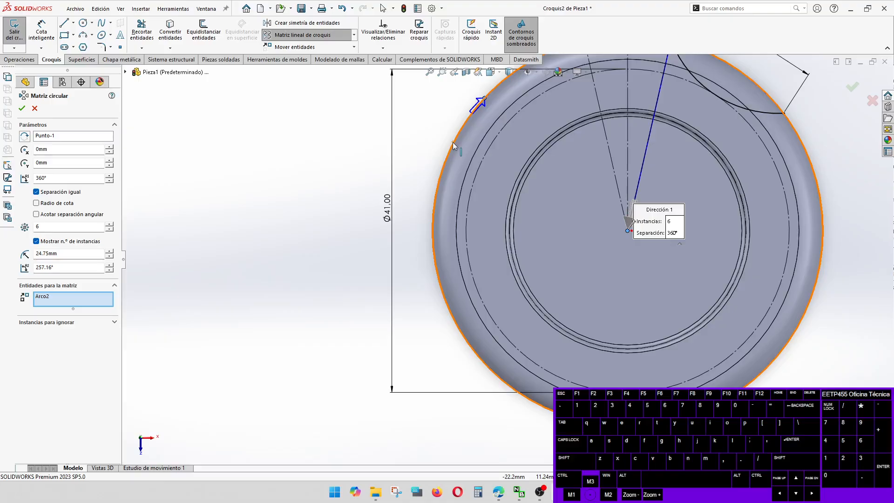
pyautogui.click(853, 86)
# Step: Delete the inward arc that carries the 17 mm dimension
pyautogui.scroll(2, 739, 188)
pyautogui.scroll(-5, 579, 214)
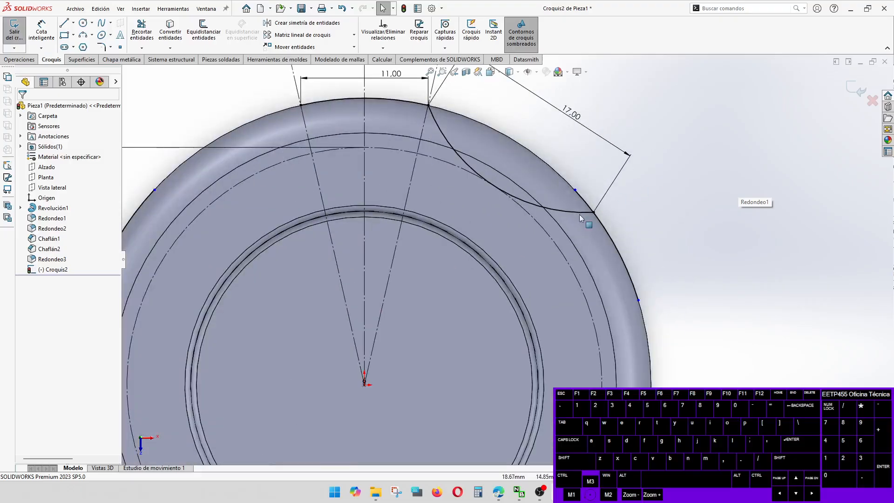
pyautogui.click(573, 213)
pyautogui.press('Delete')
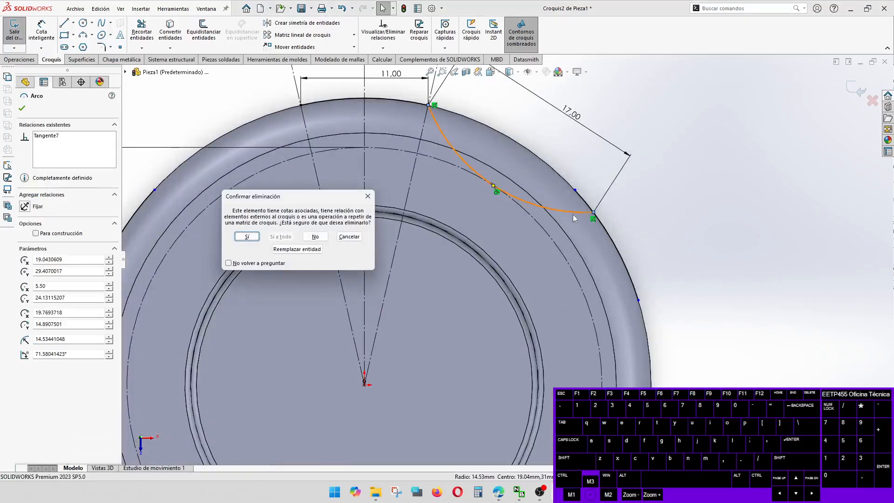
pyautogui.press('Return')
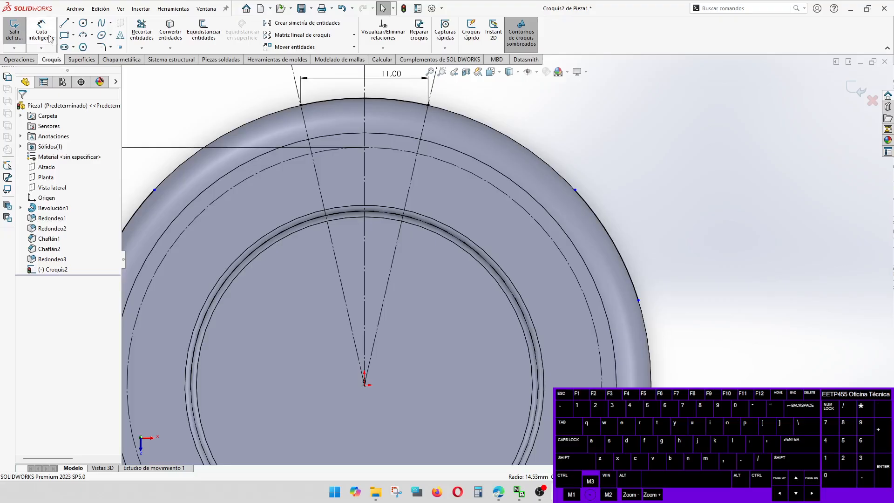
pyautogui.click(84, 37)
pyautogui.click(428, 105)
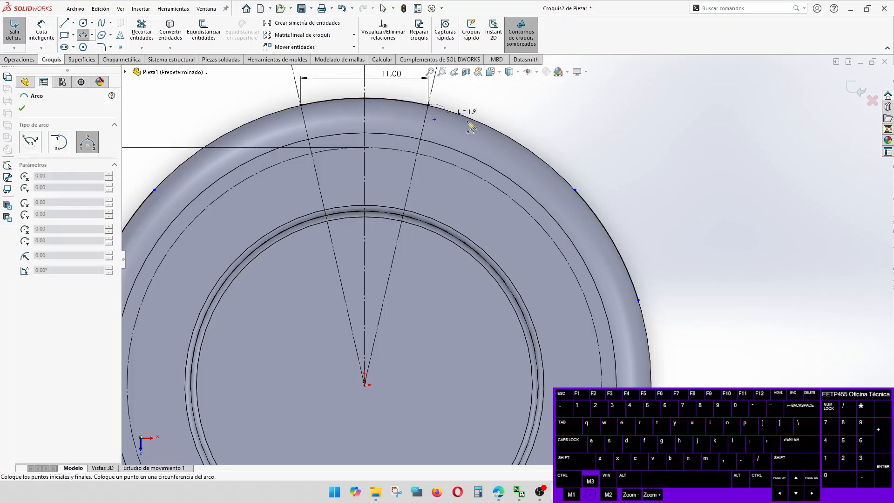
pyautogui.click(575, 190)
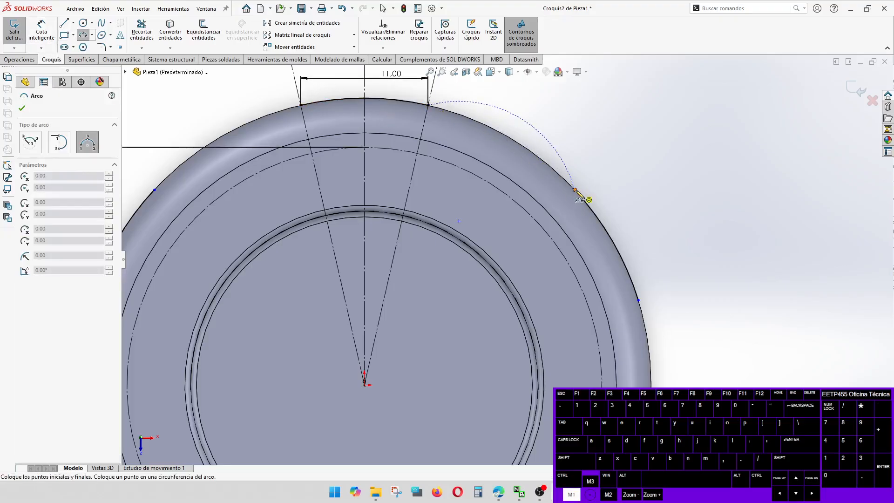
pyautogui.click(501, 195)
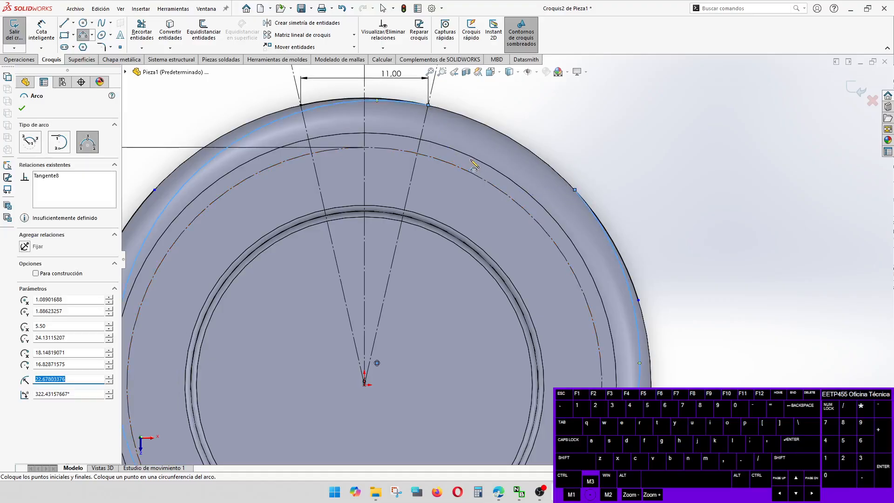
pyautogui.press('Escape')
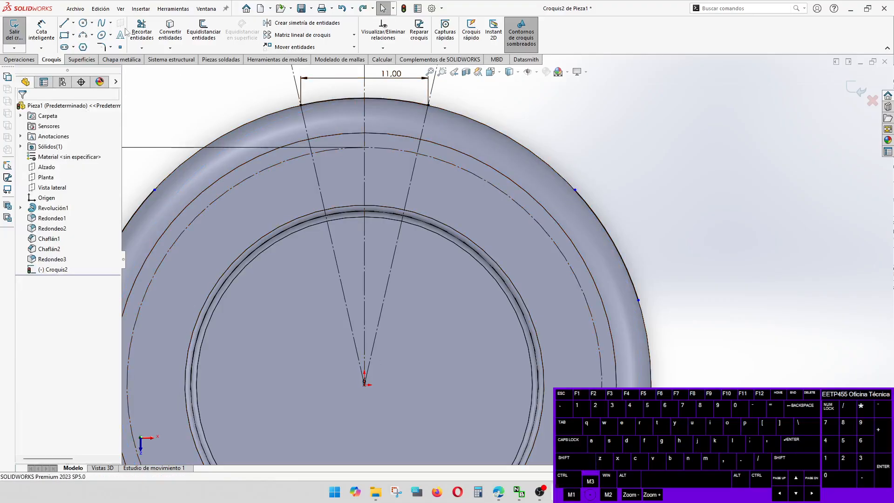
# Step: Draw a three-point arc bulging inward between the 11 mm rim arc and the nearest endpoint of the adjacent patterned arc
pyautogui.click(83, 35)
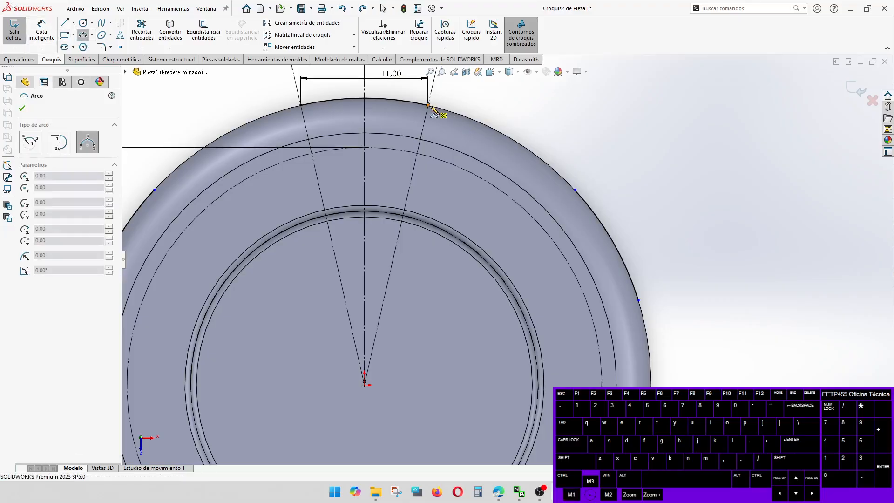
pyautogui.click(428, 105)
pyautogui.click(575, 189)
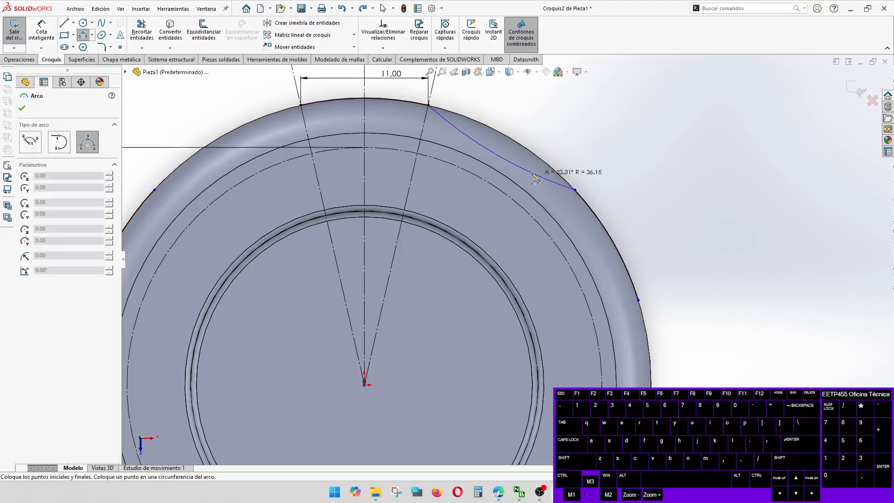
pyautogui.click(518, 178)
pyautogui.press('Escape')
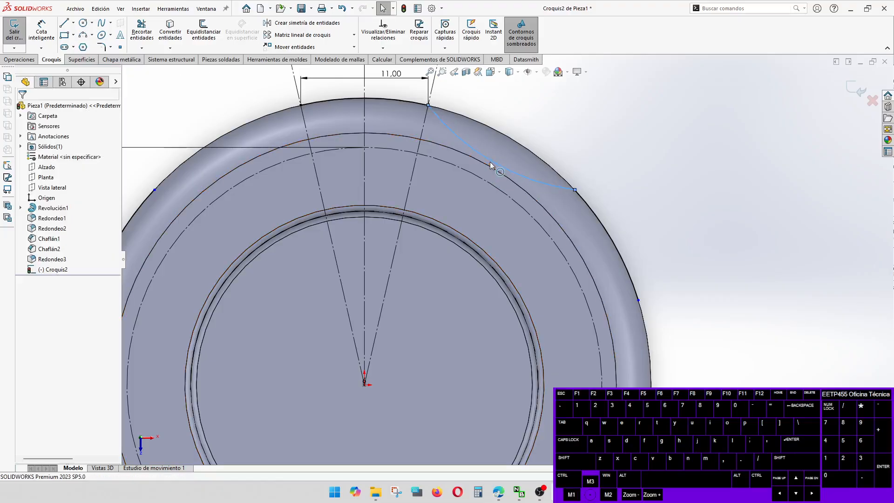
# Step: Make the new inward arc tangent to the 41 mm construction circle
pyautogui.click(487, 157)
pyautogui.keyDown('ctrl'); pyautogui.click(487, 187); pyautogui.keyUp('ctrl')
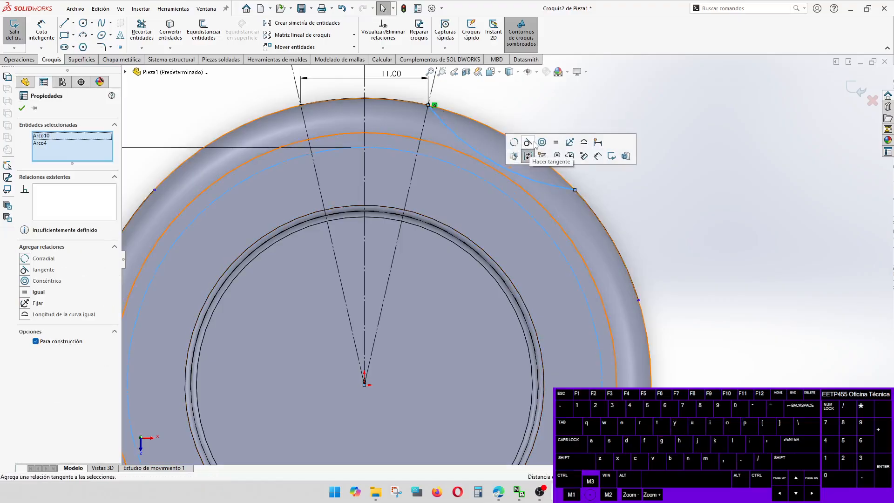
pyautogui.click(535, 156)
pyautogui.click(719, 164)
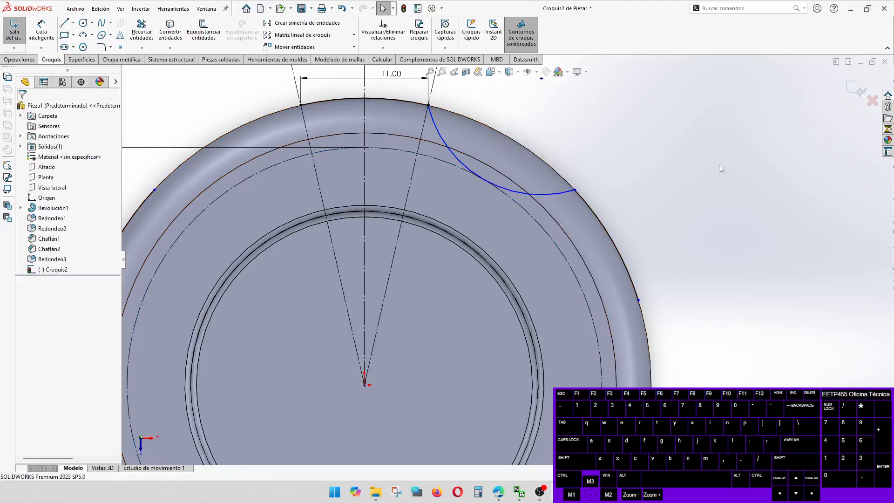
# Step: Fix the inward arc's endpoint where it meets the adjacent patterned rim arc
pyautogui.press('f')
pyautogui.scroll(-3, 517, 252)
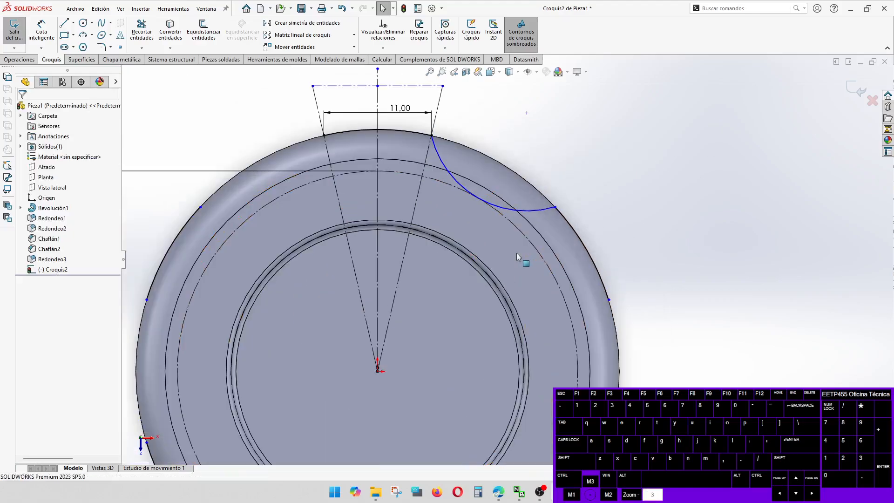
pyautogui.click(554, 208)
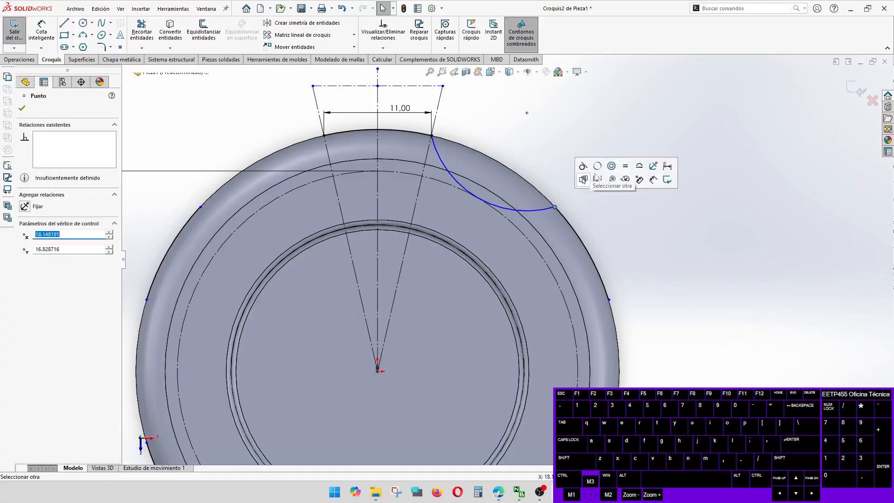
pyautogui.click(601, 133)
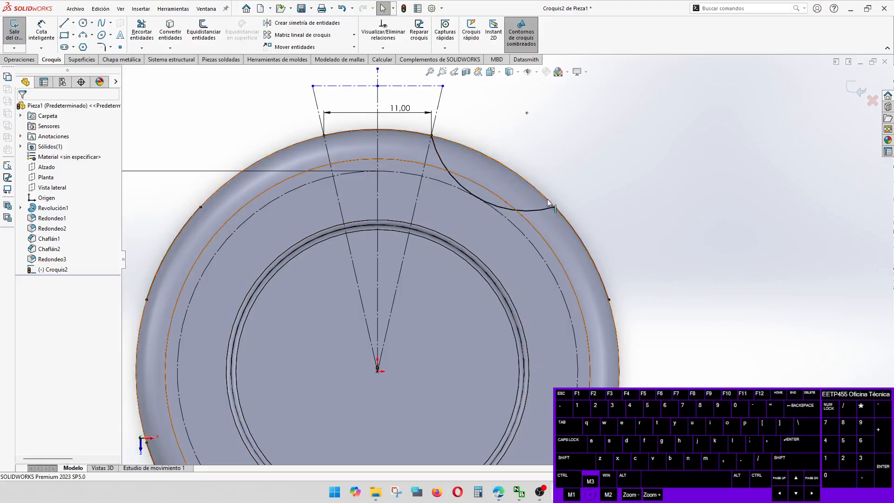
# Step: Check the straight distance between the inward arc's two endpoints
pyautogui.click(41, 29)
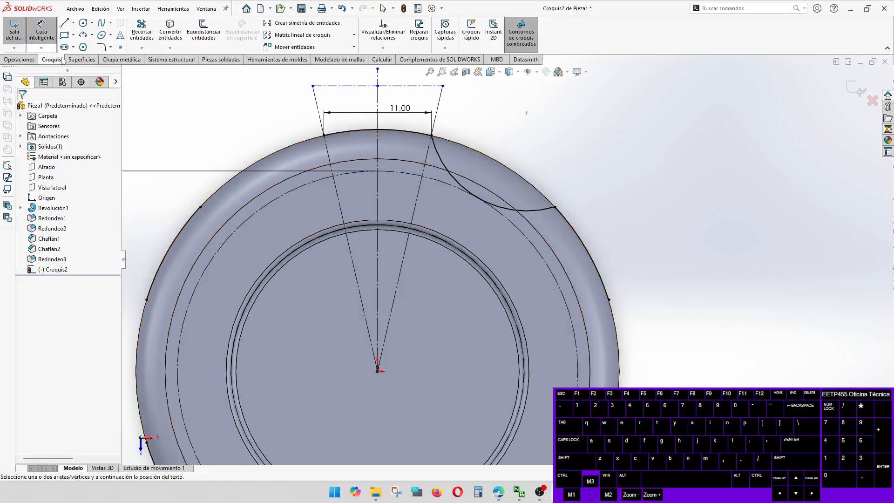
pyautogui.click(432, 136)
pyautogui.click(555, 207)
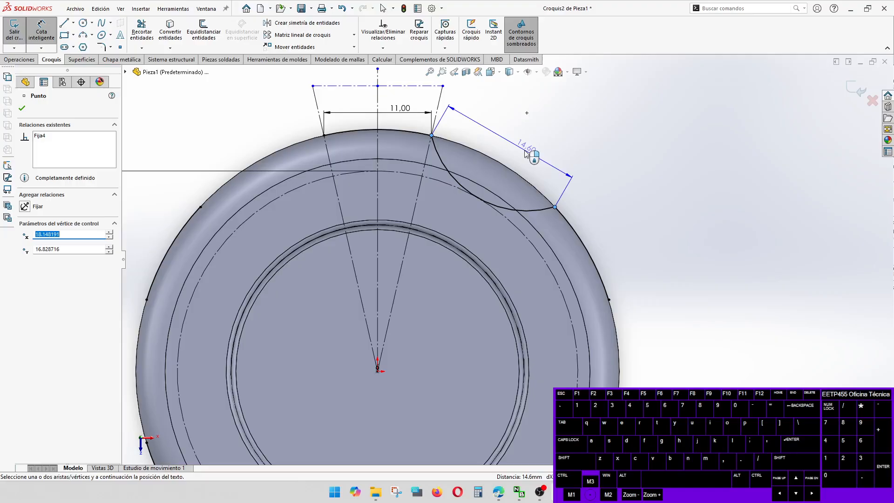
pyautogui.press('Escape')
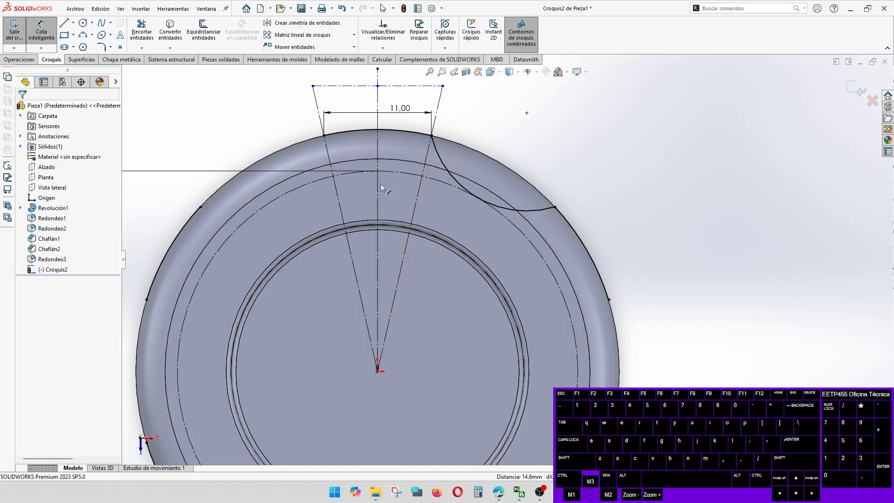
# Step: Set the rim arc's 11 mm width dimension to 10 mm
pyautogui.scroll(-5, 464, 252)
pyautogui.scroll(3, 482, 380)
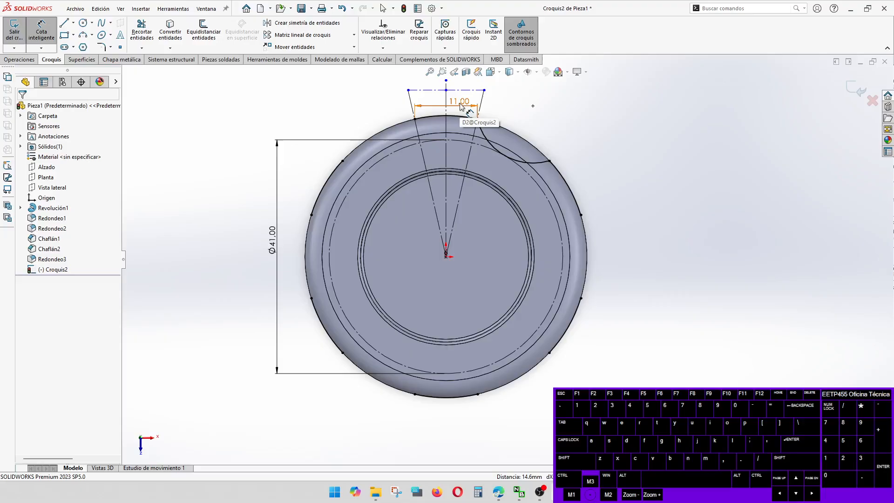
pyautogui.doubleClick(460, 105)
pyautogui.write('10')
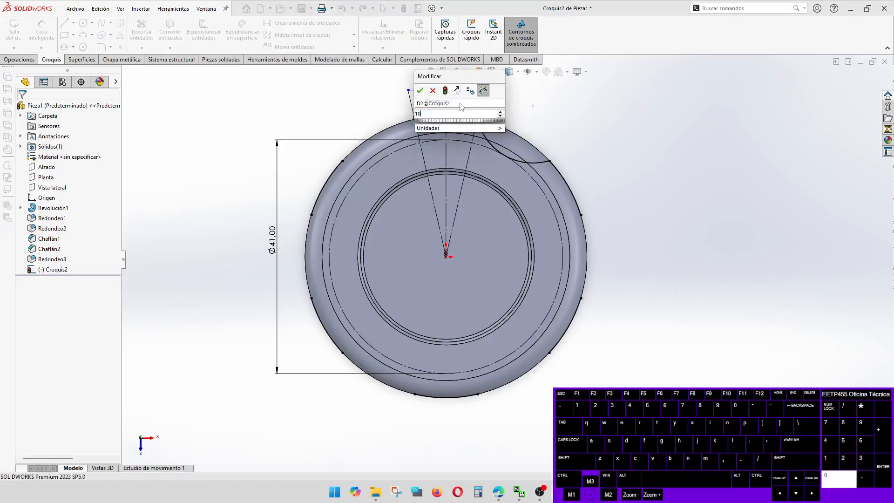
pyautogui.press('Return')
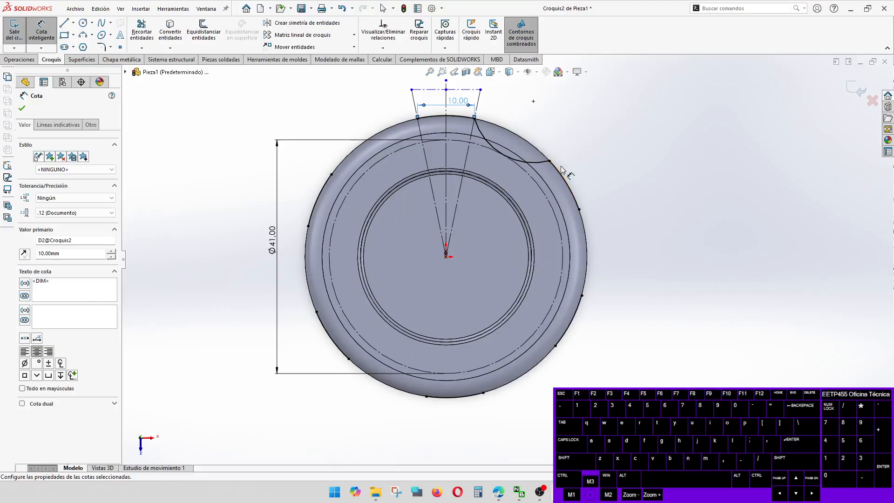
# Step: Remove the fixed relation from the inward arc's outer endpoint and move that endpoint along the rim
pyautogui.click(558, 169)
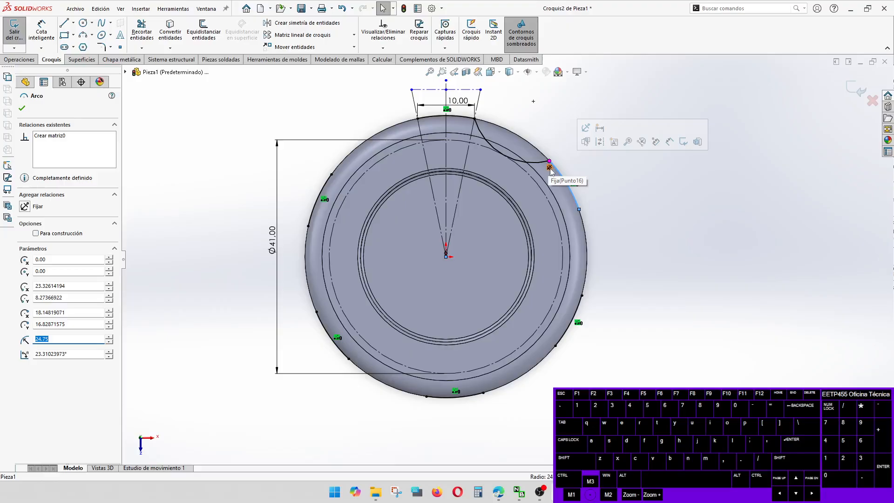
pyautogui.click(576, 169)
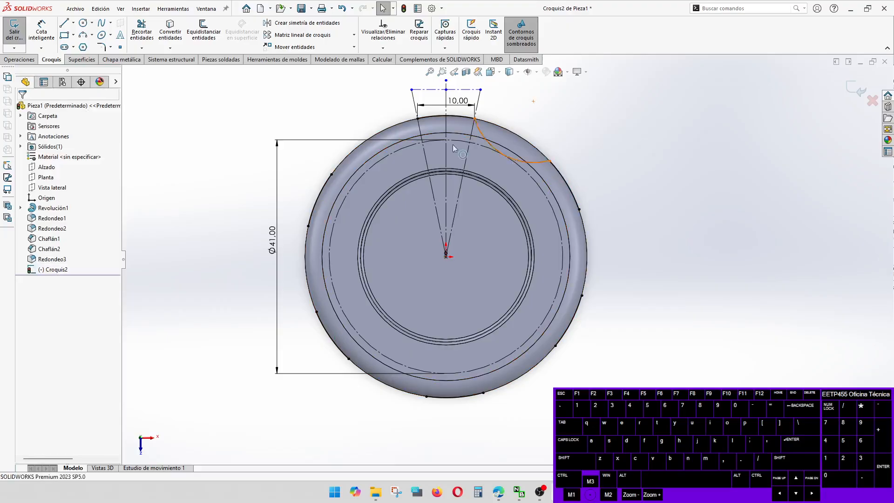
pyautogui.click(558, 168)
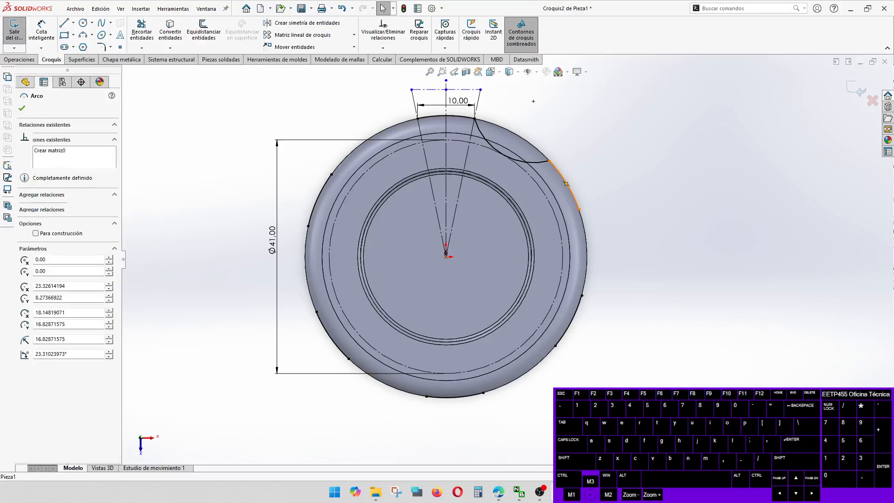
pyautogui.press('Delete')
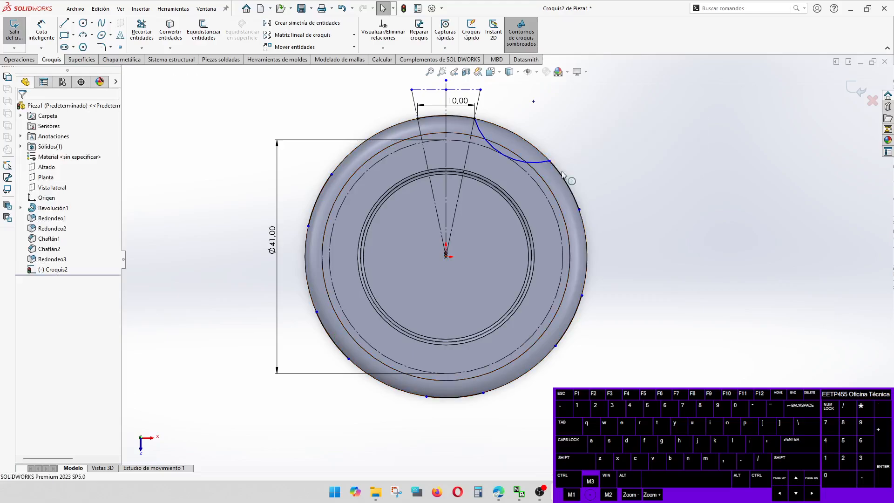
pyautogui.click(561, 177)
pyautogui.moveTo(559, 179); pyautogui.dragTo(549, 160)
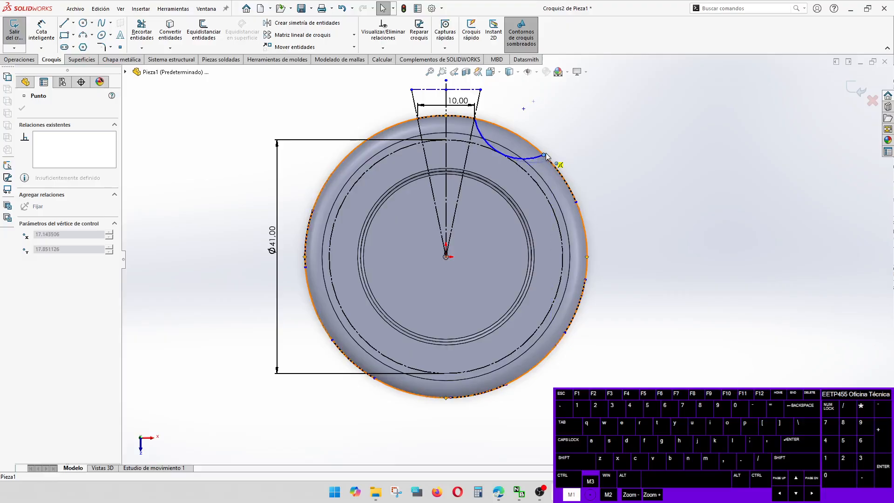
# Step: Delete the inward arc, and move the adjacent patterned rim arc's endpoint along the rim to check its pattern relations
pyautogui.click(540, 160)
pyautogui.press('Delete')
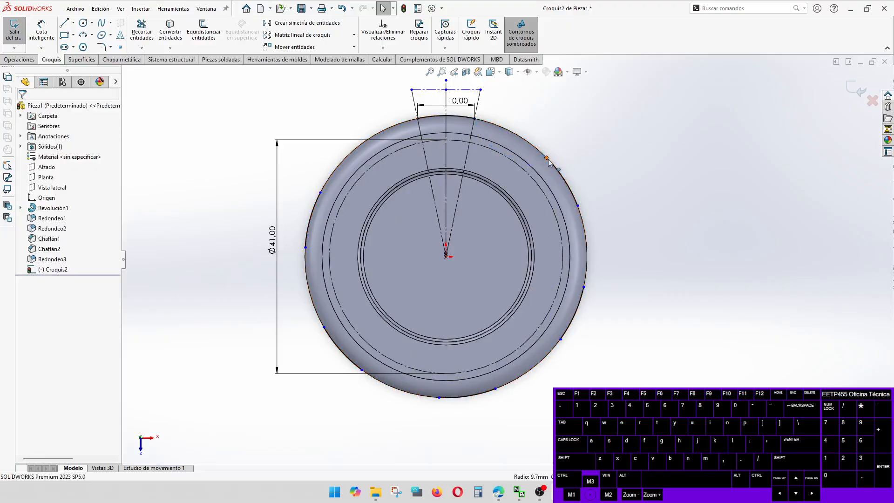
pyautogui.click(561, 175)
pyautogui.moveTo(560, 175); pyautogui.dragTo(550, 161)
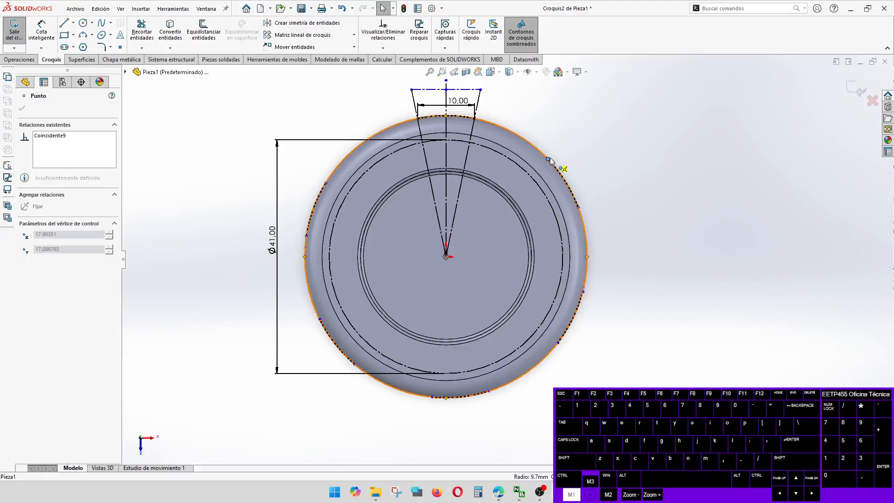
pyautogui.click(572, 181)
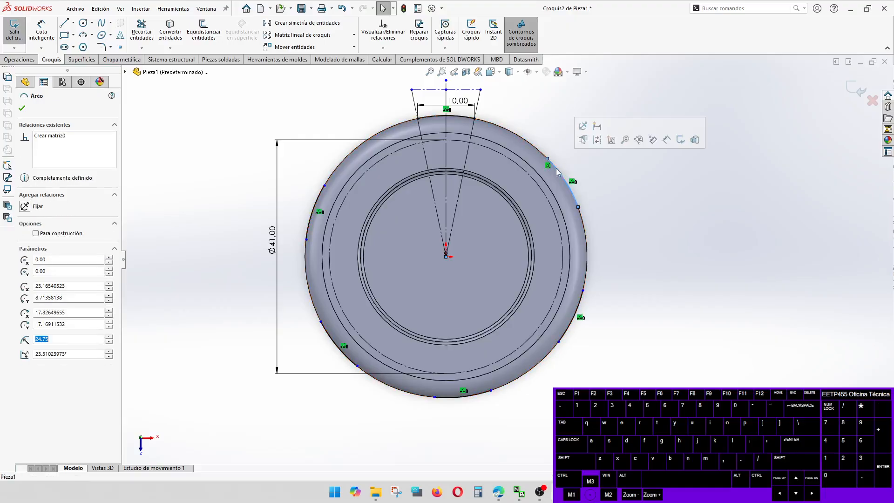
pyautogui.click(573, 182)
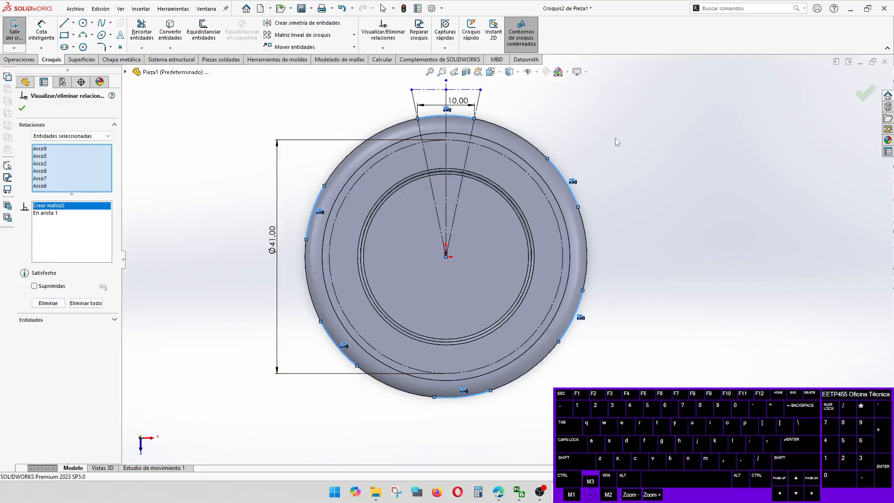
# Step: Undo the sketch edits back to the state before the rim arc was circularly patterned
pyautogui.hotkey('ctrl', 'z')
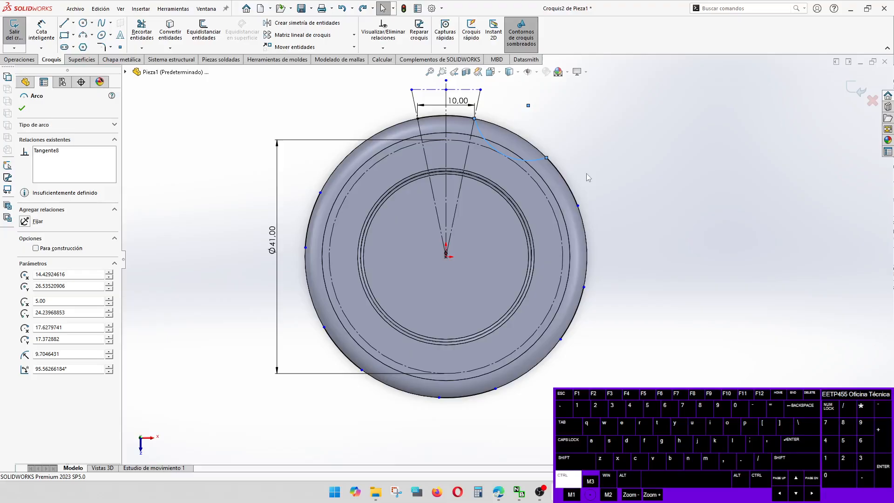
pyautogui.hotkey('ctrl', 'z')
pyautogui.hotkey('ctrl', 'z')
pyautogui.hotkey('ctrl', 'z')
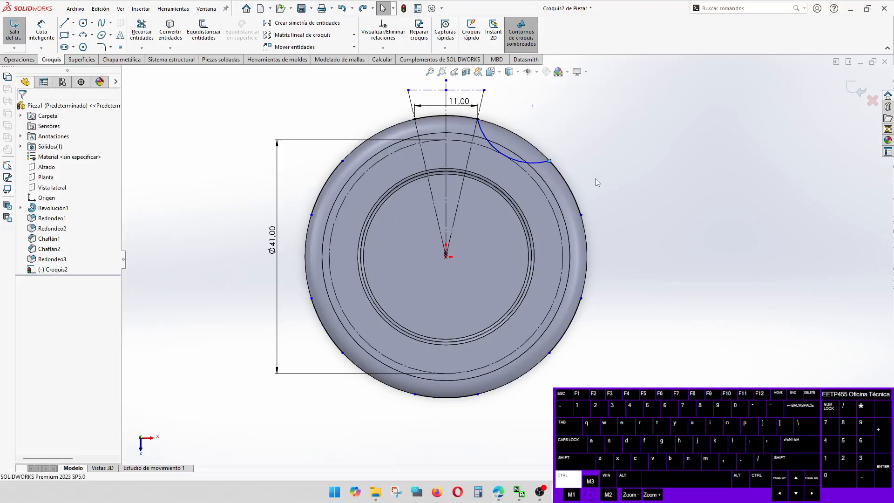
pyautogui.hotkey('ctrl', 'y')
pyautogui.hotkey('ctrl', 'y')
pyautogui.hotkey('ctrl', 'y')
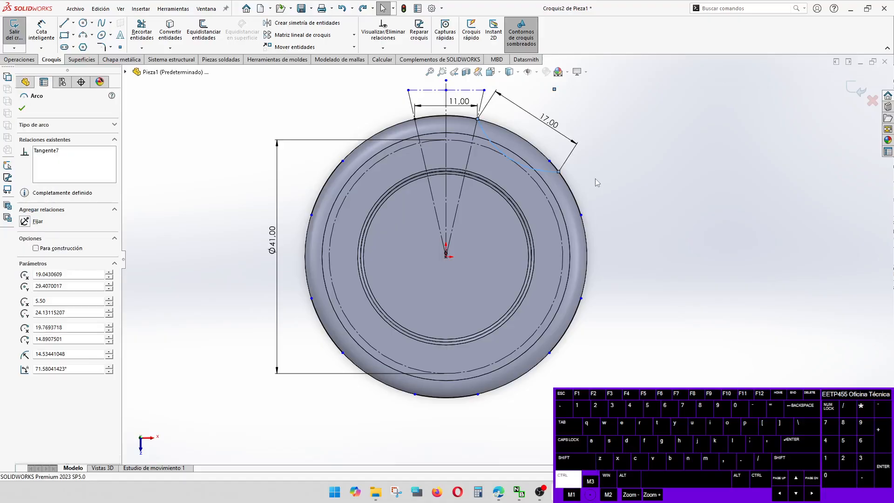
pyautogui.hotkey('ctrl', 'z')
pyautogui.hotkey('ctrl', 'z')
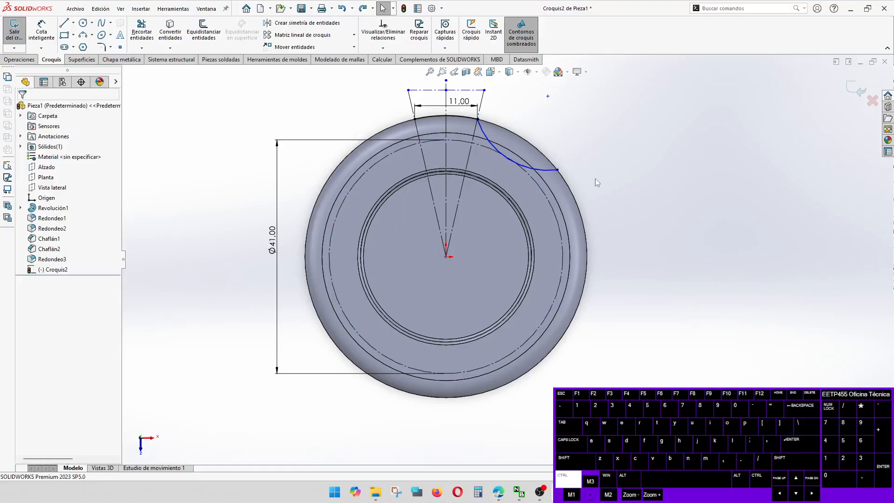
# Step: Delete the remaining inward arc and convert the 41 mm circle to construction geometry
pyautogui.click(535, 177)
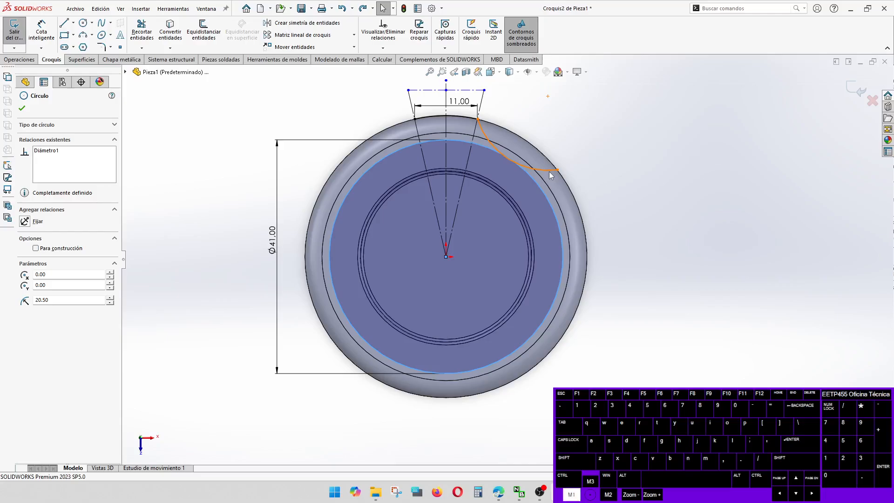
pyautogui.click(554, 171)
pyautogui.click(536, 201)
pyautogui.click(542, 193)
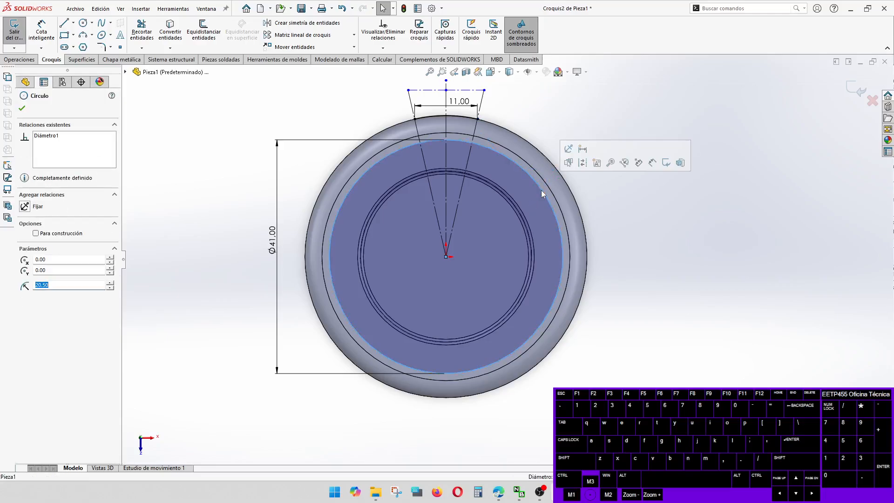
pyautogui.click(582, 164)
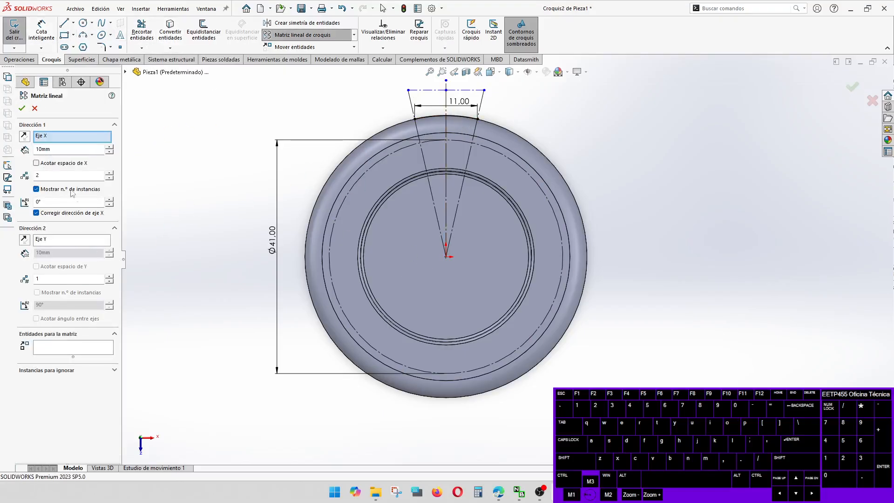
# Step: Start a circular sketch pattern about the origin, replacing the construction circle with the 11 mm wide rim arc as the patterned entity
pyautogui.press('Escape')
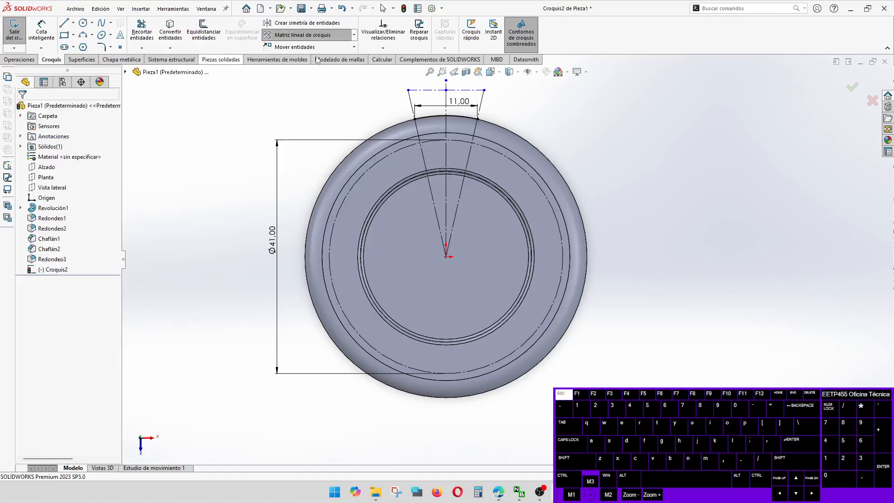
pyautogui.click(354, 34)
pyautogui.click(332, 63)
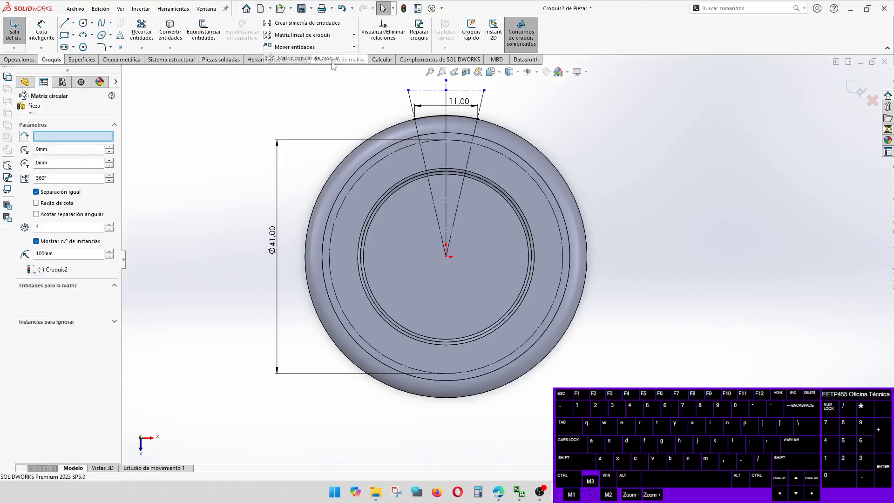
pyautogui.click(521, 169)
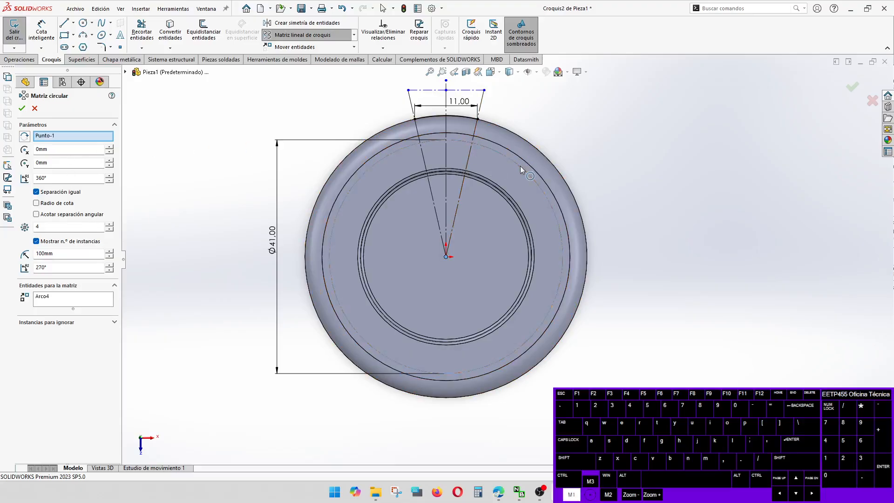
pyautogui.click(43, 298)
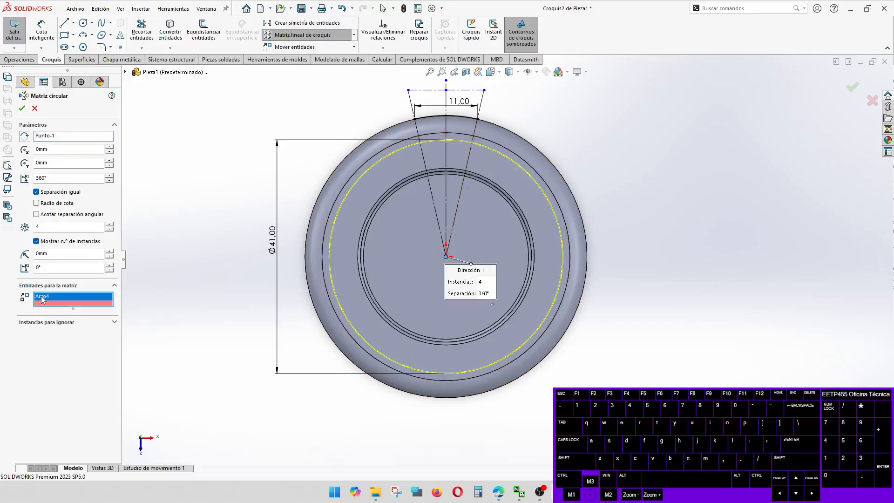
pyautogui.press('Delete')
pyautogui.click(306, 234)
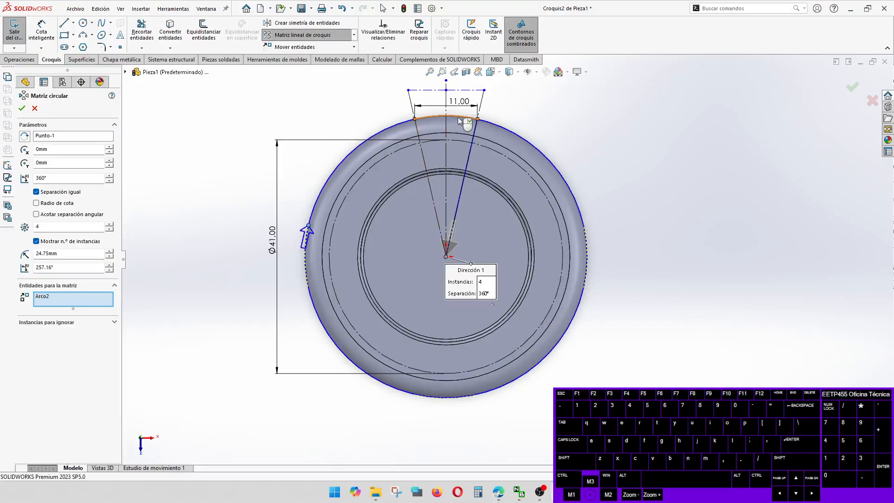
# Step: Create the pattern with six instances at 60°, equal spacing off, and both the radius and angular spacing dimensioned
pyautogui.click(109, 225)
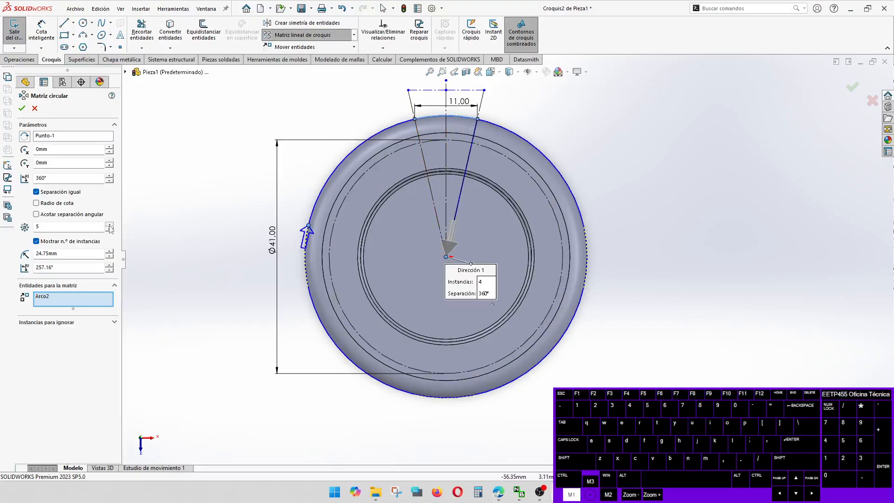
pyautogui.click(109, 225)
pyautogui.click(36, 203)
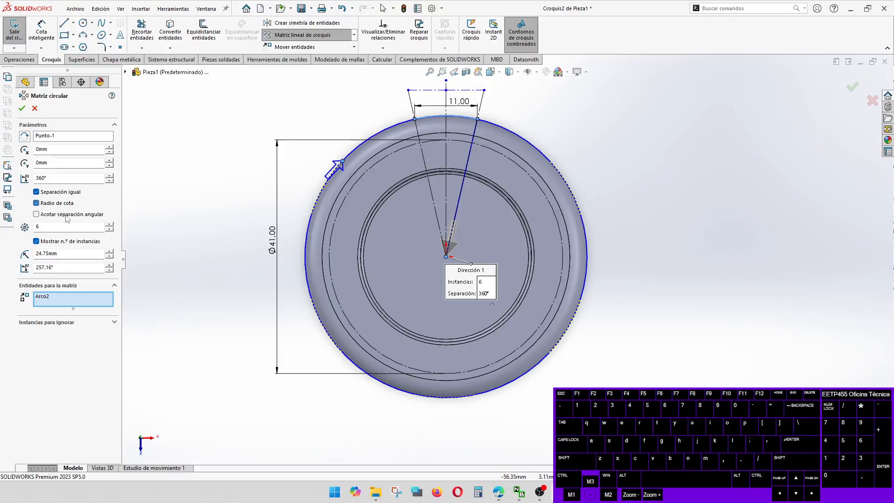
pyautogui.click(52, 215)
pyautogui.click(35, 190)
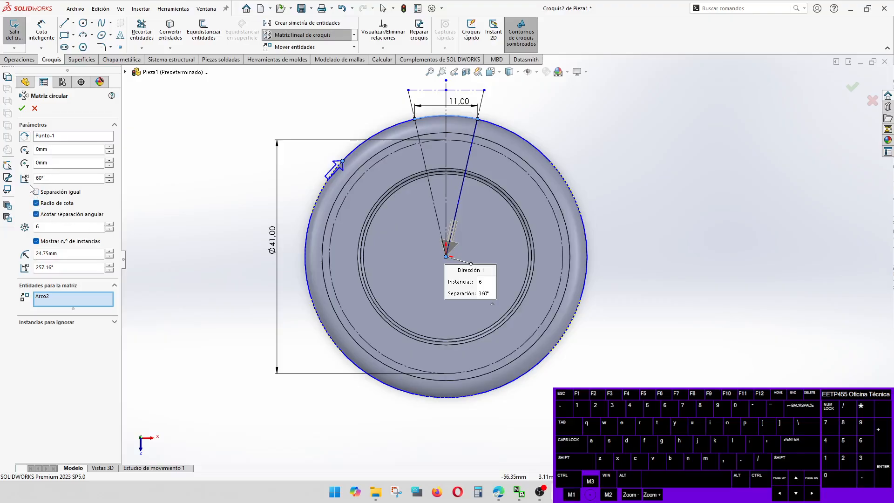
pyautogui.click(22, 109)
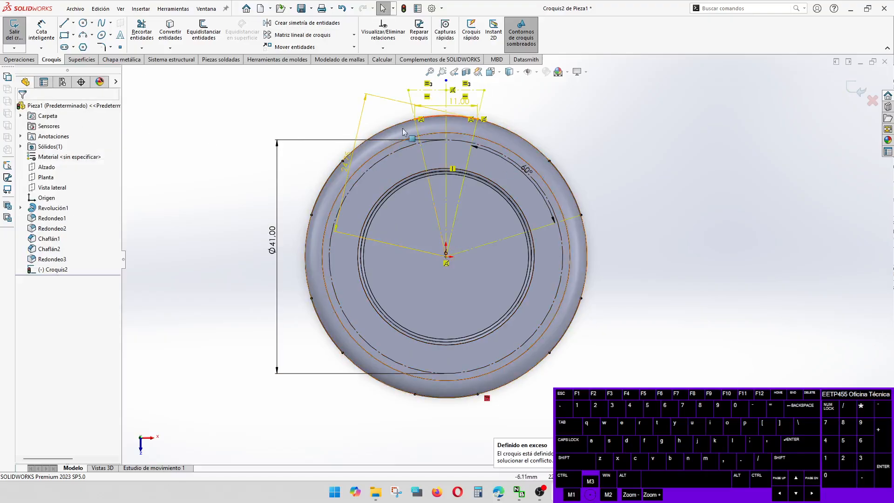
# Step: Delete the overdefining pattern radius dimension and set the rim arc's width to 10 mm
pyautogui.click(350, 167)
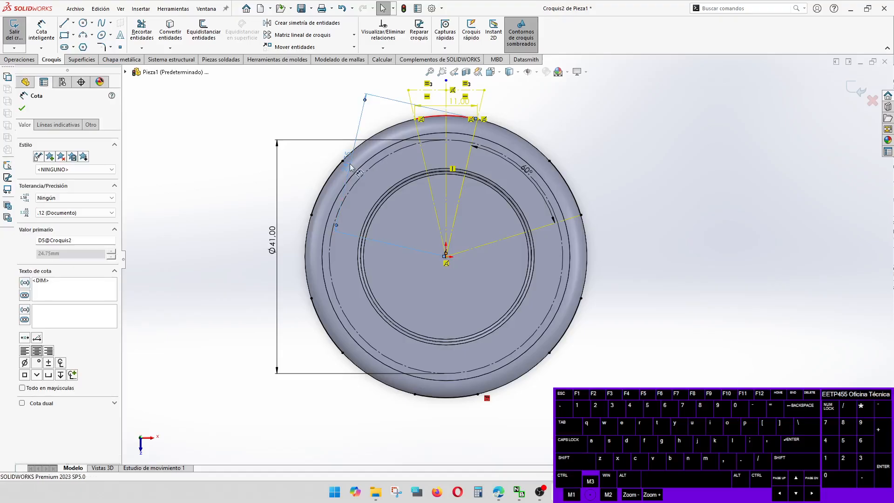
pyautogui.press('Delete')
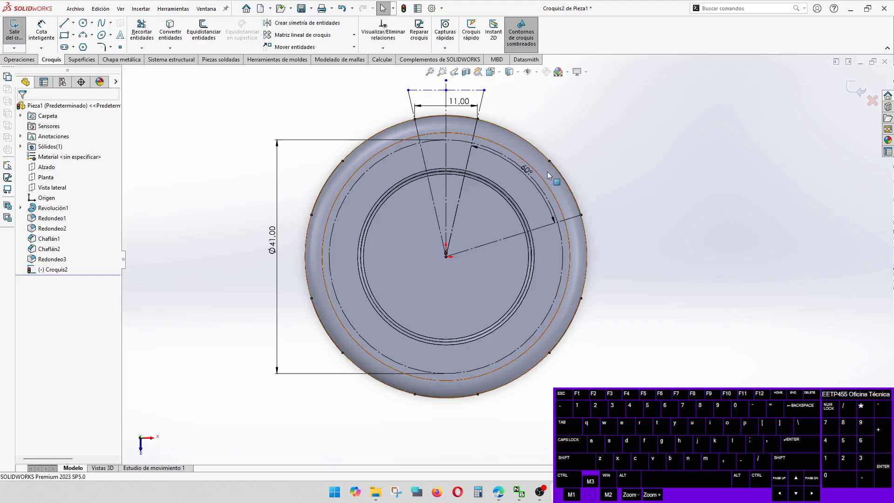
pyautogui.doubleClick(459, 103)
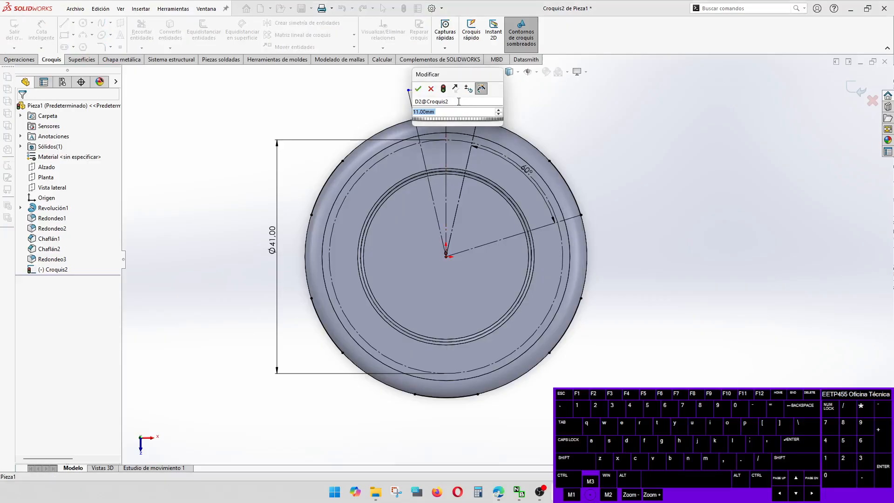
pyautogui.write('10')
pyautogui.press('Return')
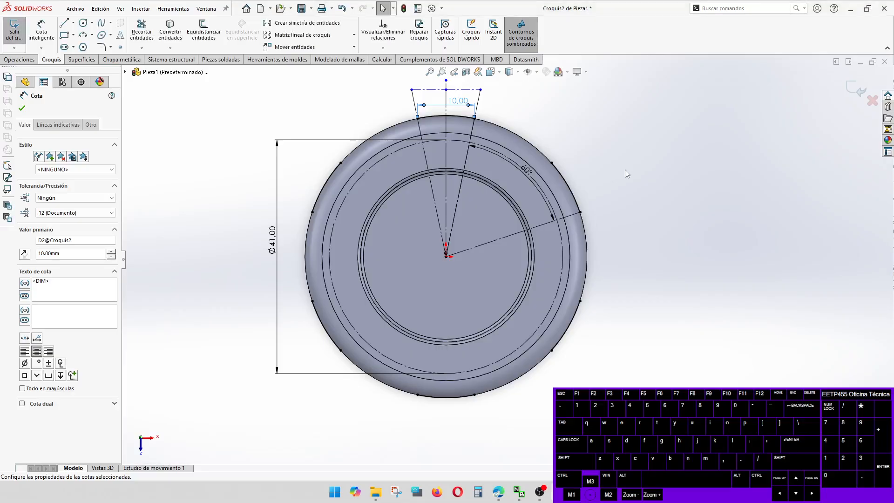
pyautogui.click(645, 182)
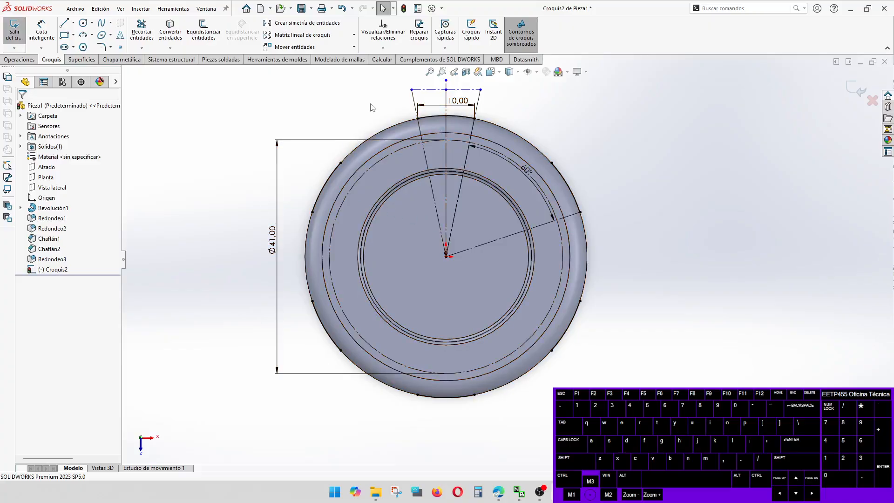
# Step: Draw a three-point inward arc between the facing endpoints of two adjacent rim arcs, and make it tangent to the 41 mm construction circle
pyautogui.click(80, 37)
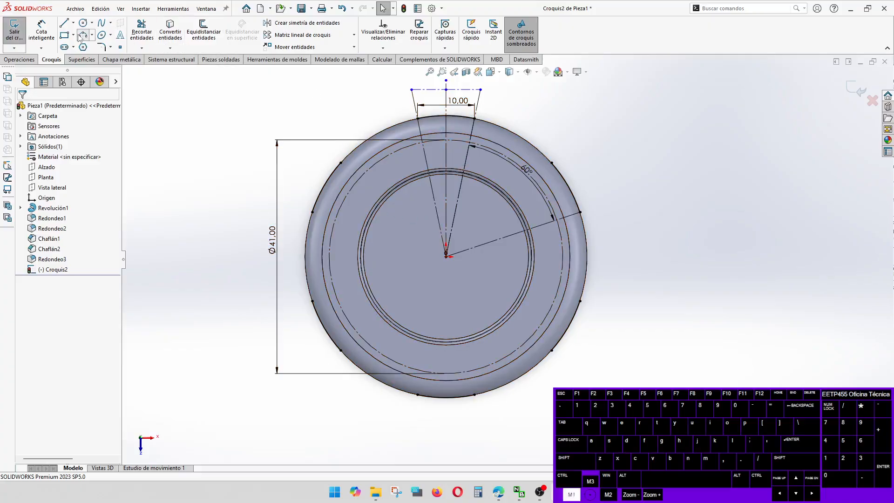
pyautogui.click(474, 119)
pyautogui.click(552, 163)
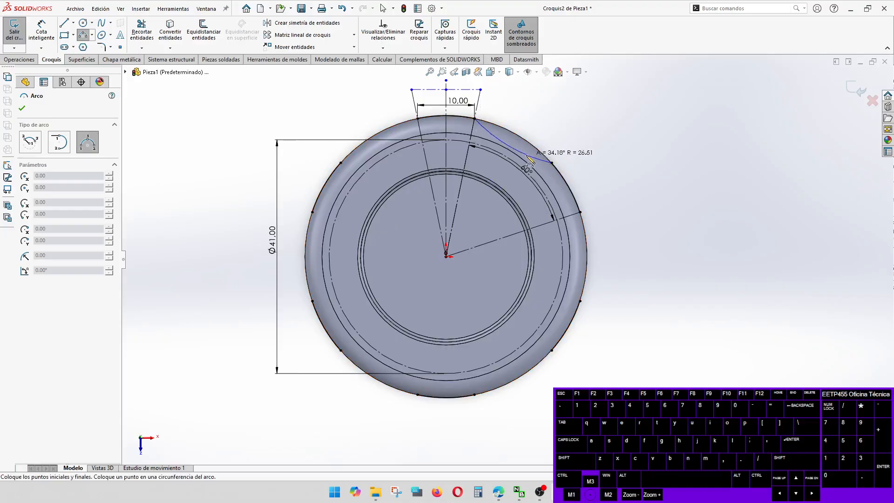
pyautogui.click(523, 156)
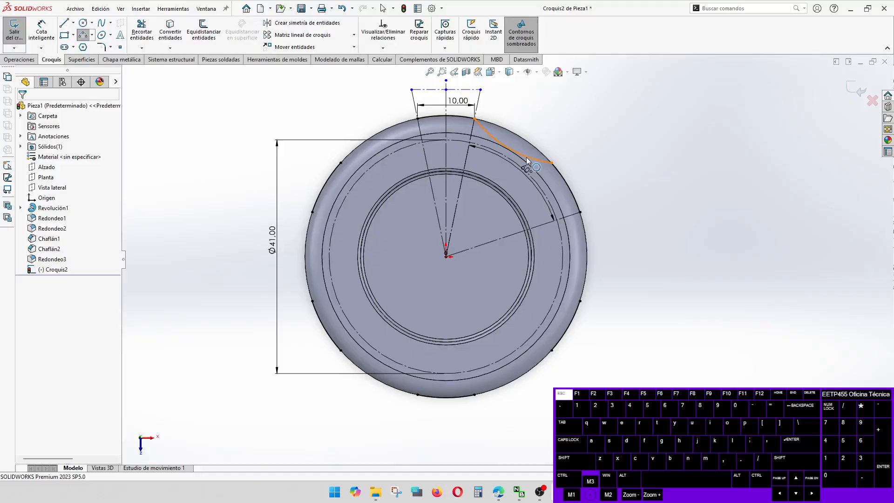
pyautogui.press('Escape')
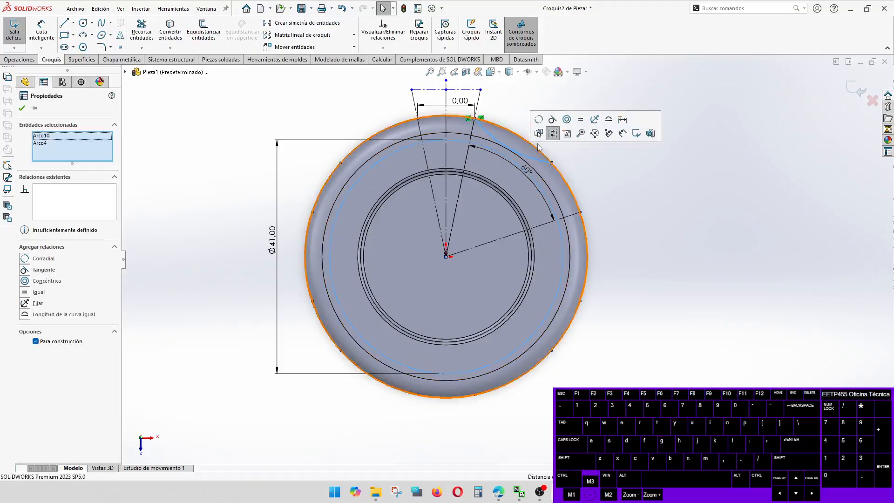
pyautogui.click(552, 133)
pyautogui.click(588, 174)
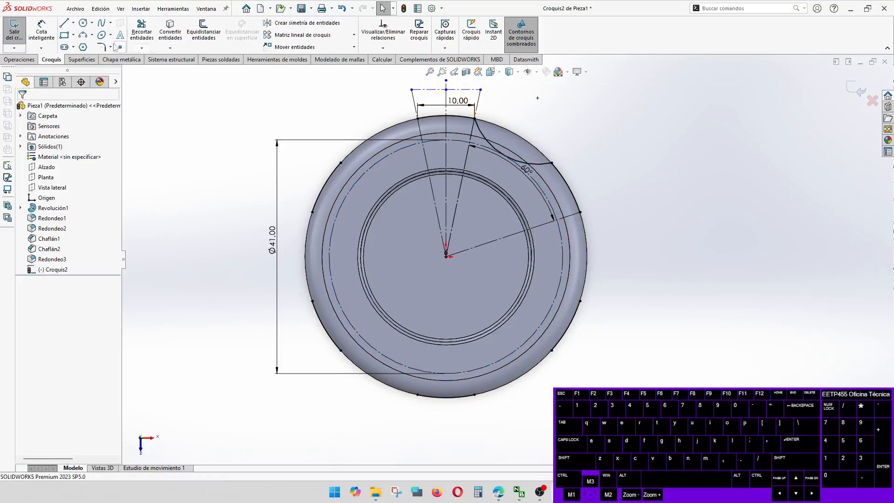
pyautogui.click(42, 28)
pyautogui.click(474, 118)
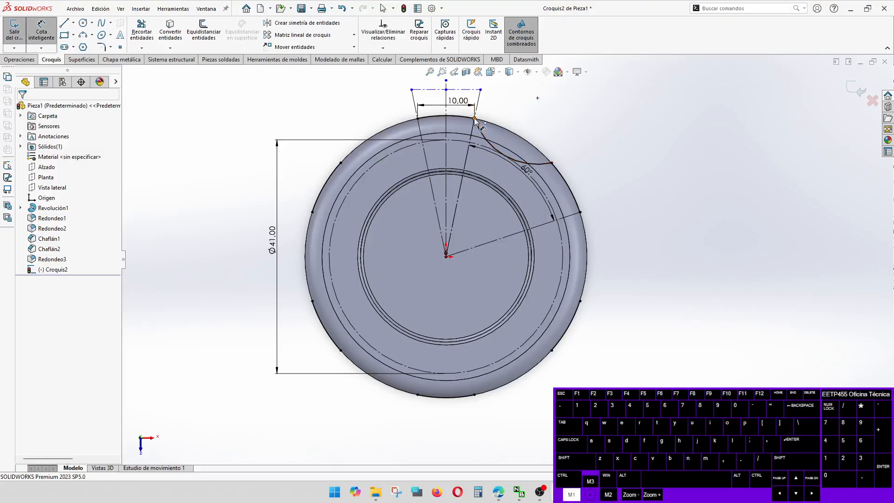
pyautogui.click(552, 162)
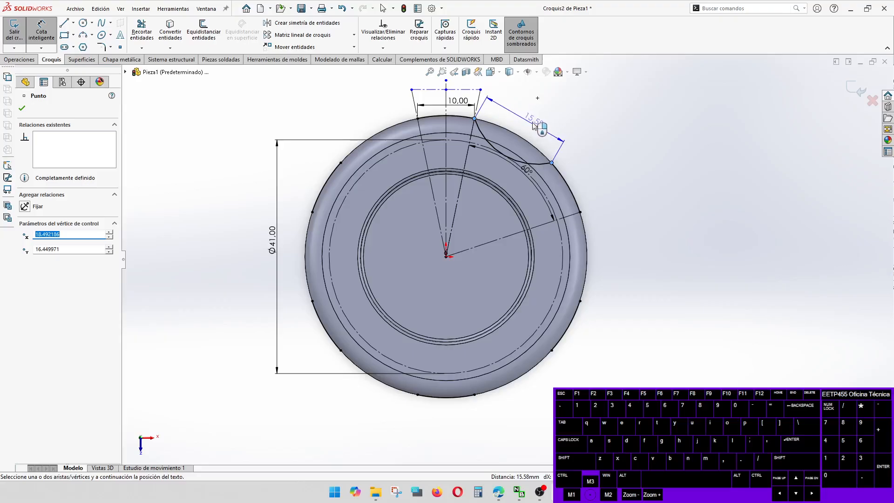
pyautogui.press('Escape')
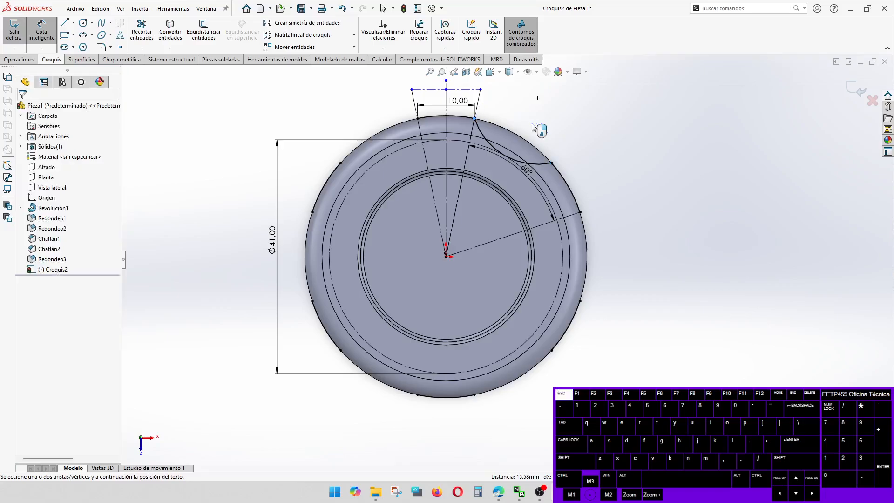
pyautogui.press('Escape')
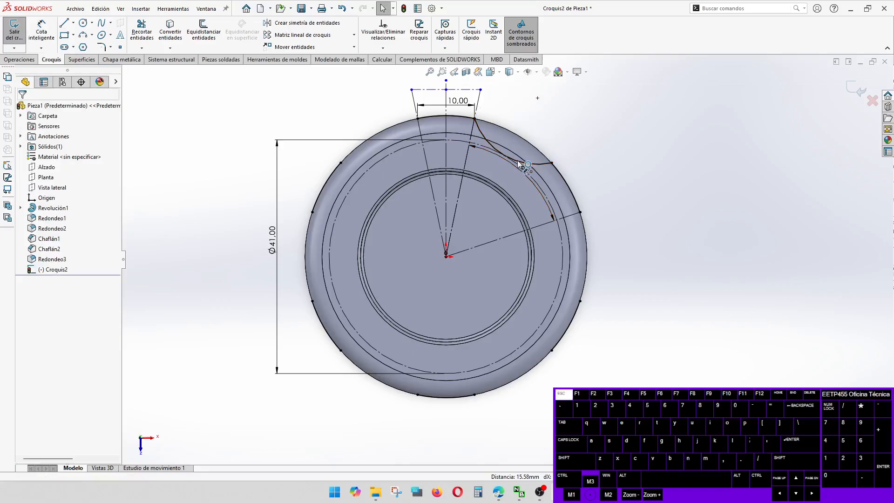
# Step: Circularly pattern the inward grip arc about the origin with six equally spaced instances over 360°, keeping the radius dimensioned
pyautogui.click(535, 166)
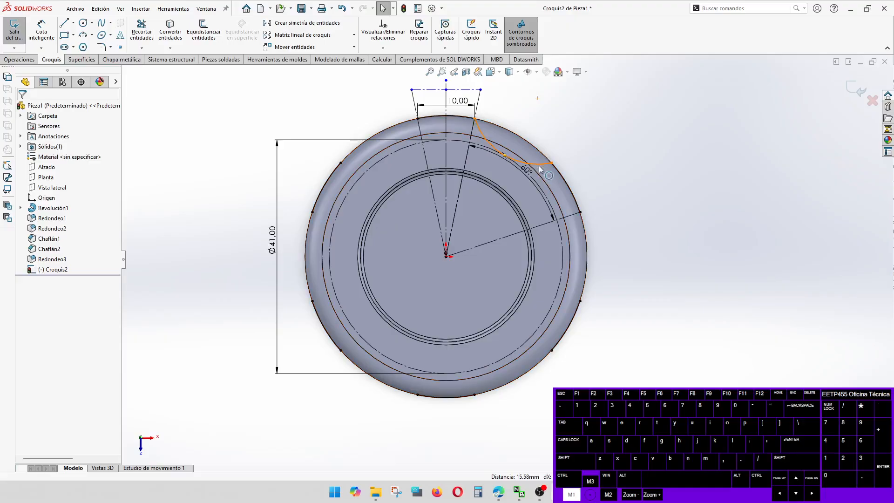
pyautogui.click(540, 169)
pyautogui.click(354, 35)
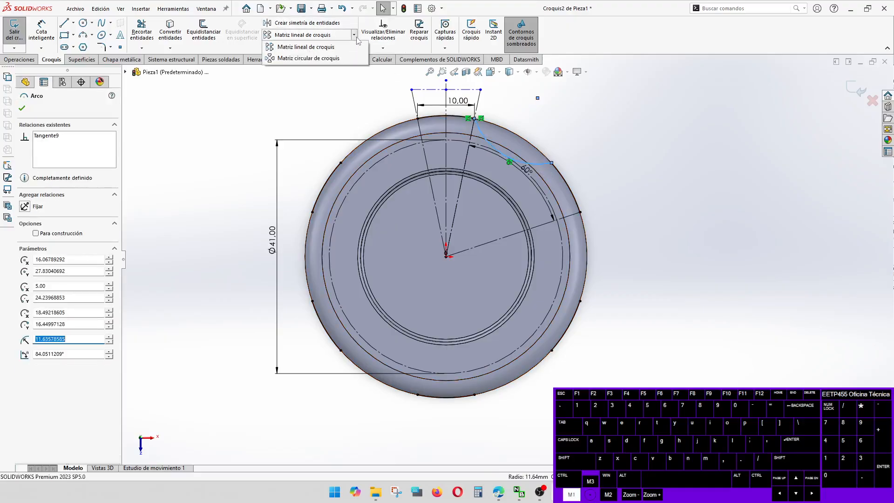
pyautogui.click(298, 58)
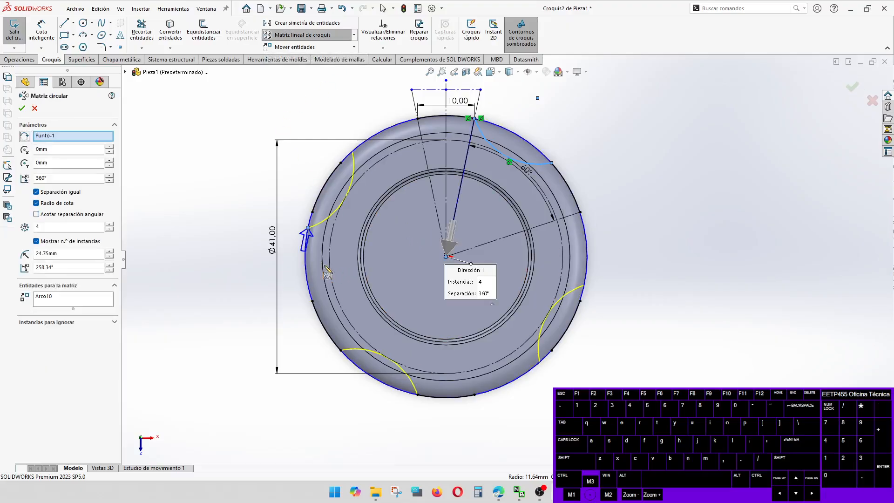
pyautogui.click(109, 225)
pyautogui.click(109, 224)
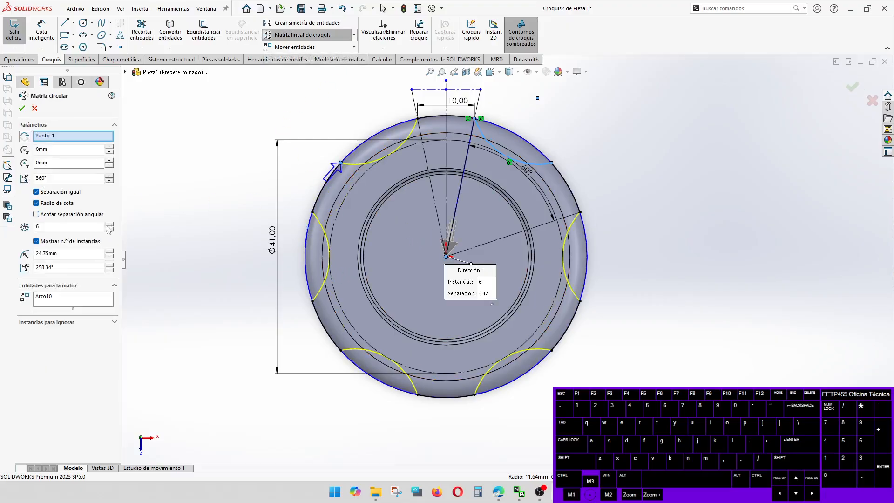
pyautogui.click(21, 108)
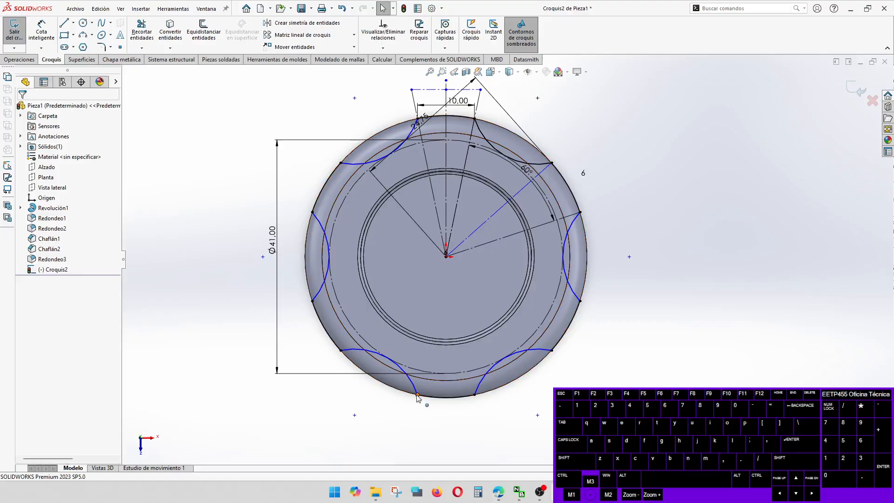
# Step: Delete the grip arc pattern's 24.75 mm radius dimension and exit the sketch
pyautogui.scroll(-5, 479, 161)
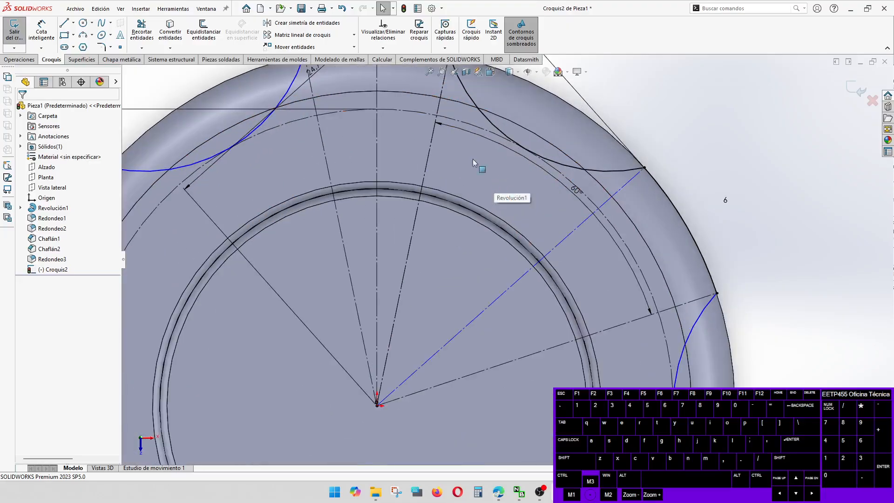
pyautogui.scroll(5, 484, 182)
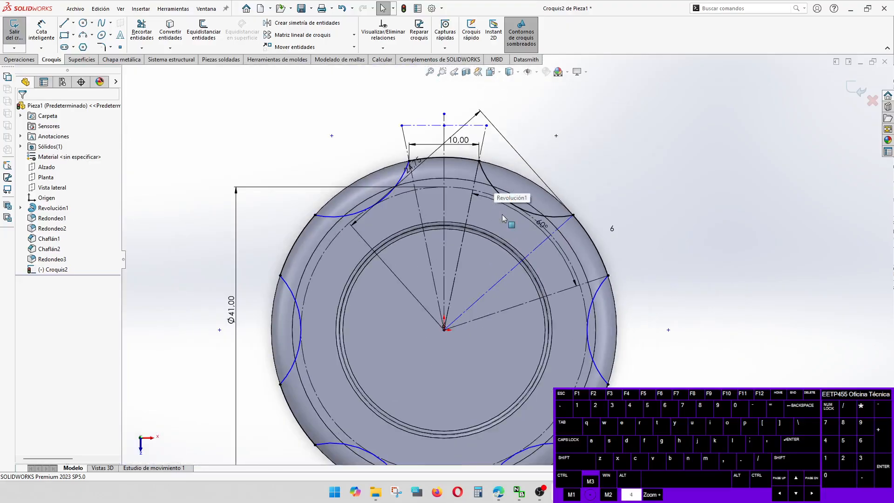
pyautogui.click(611, 229)
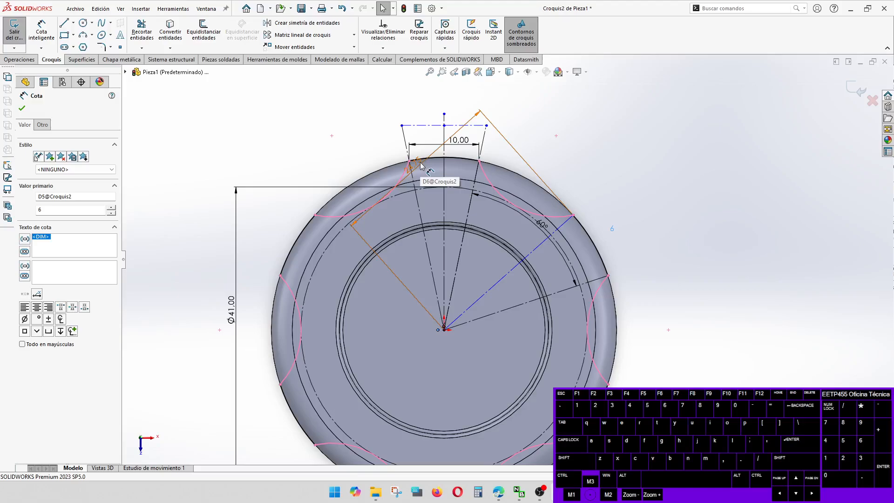
pyautogui.press('Escape')
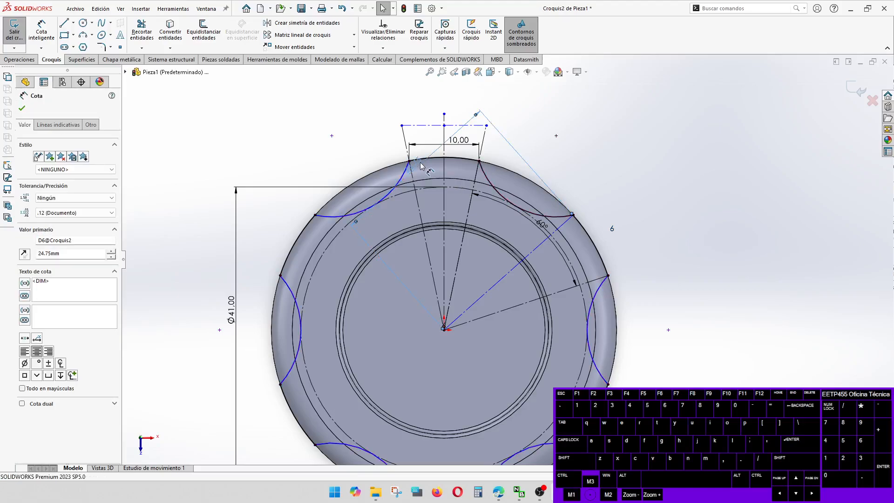
pyautogui.press('Delete')
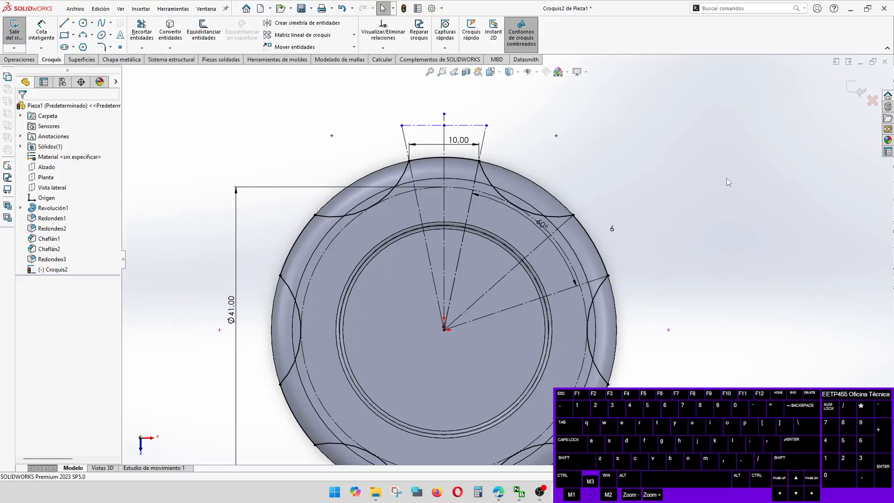
pyautogui.click(852, 91)
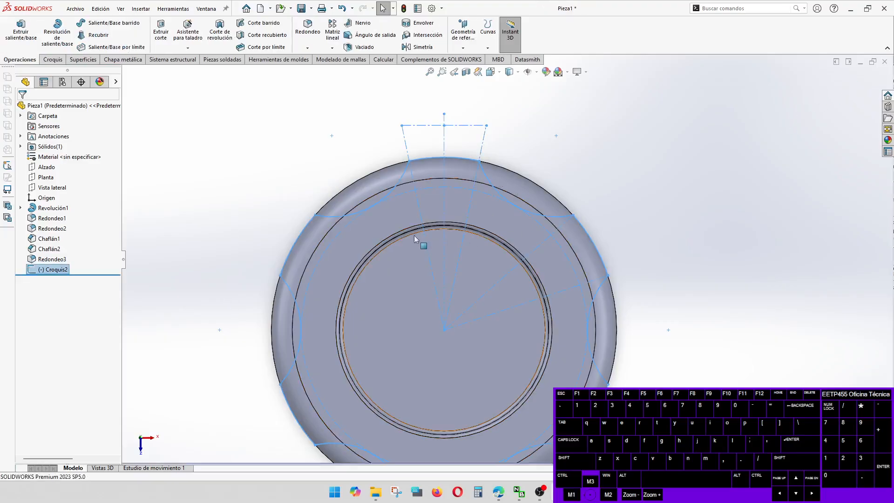
# Step: Try an extruded cut 10 mm deep using individual rim and grip arcs as the selected contours
pyautogui.moveTo(414, 235)
pyautogui.mouseDown(button='middle')
pyautogui.moveTo(612, 223)
pyautogui.moveTo(618, 126)
pyautogui.mouseUp(button='middle')
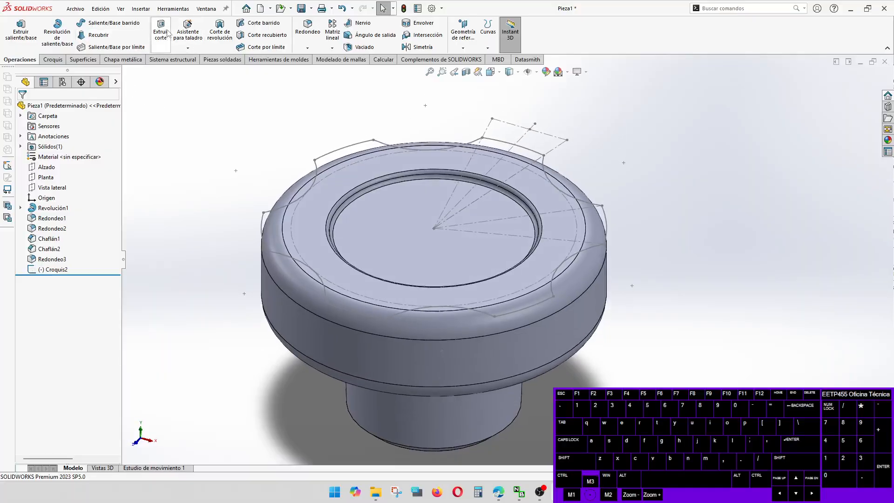
pyautogui.click(21, 29)
pyautogui.click(324, 158)
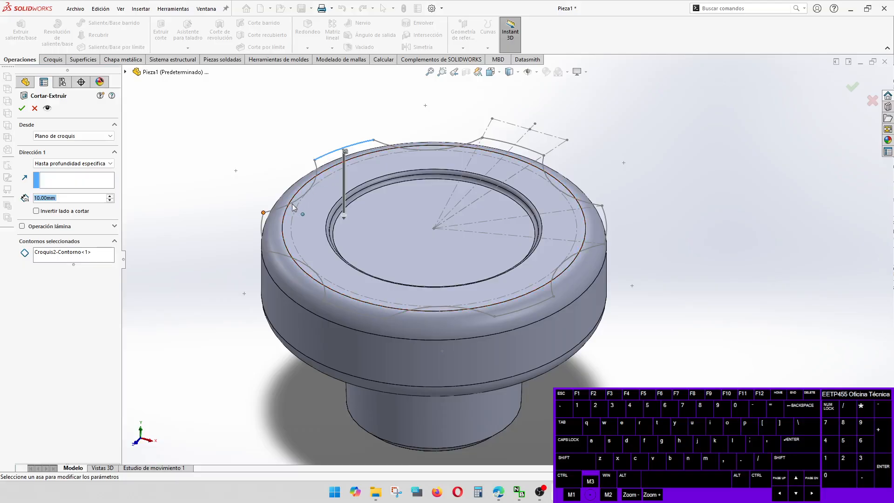
pyautogui.click(278, 214)
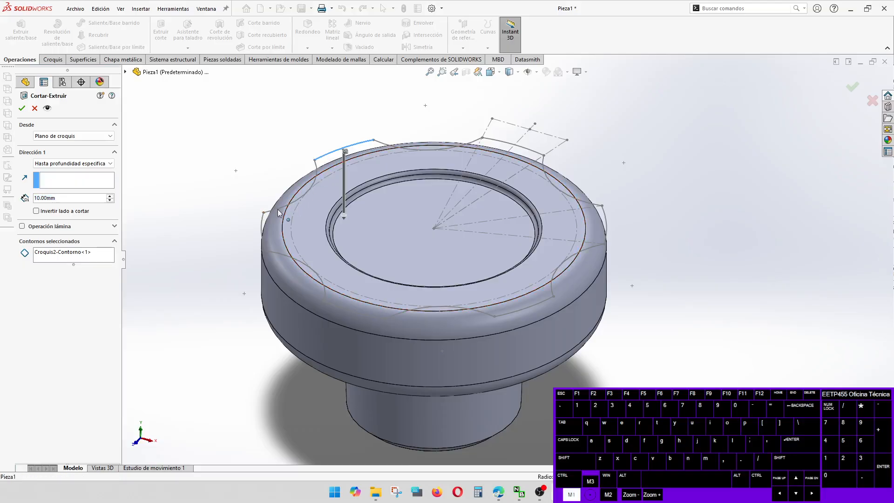
pyautogui.click(59, 252)
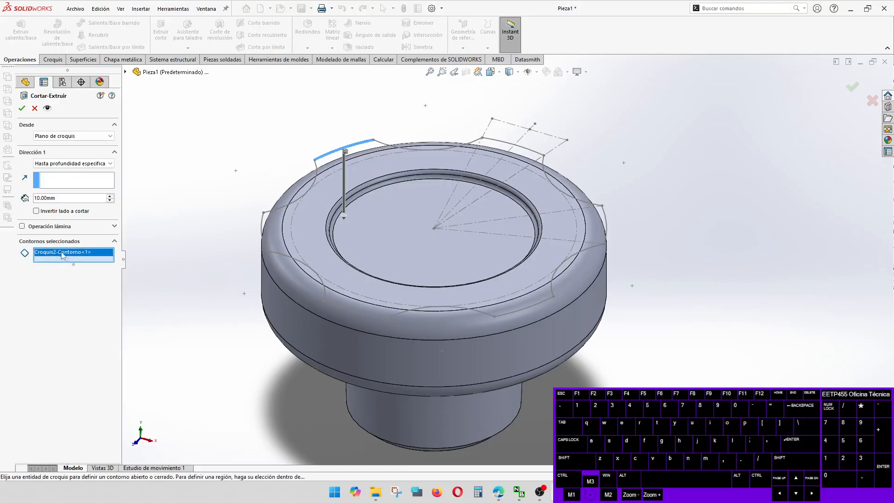
pyautogui.press('Delete')
pyautogui.click(277, 212)
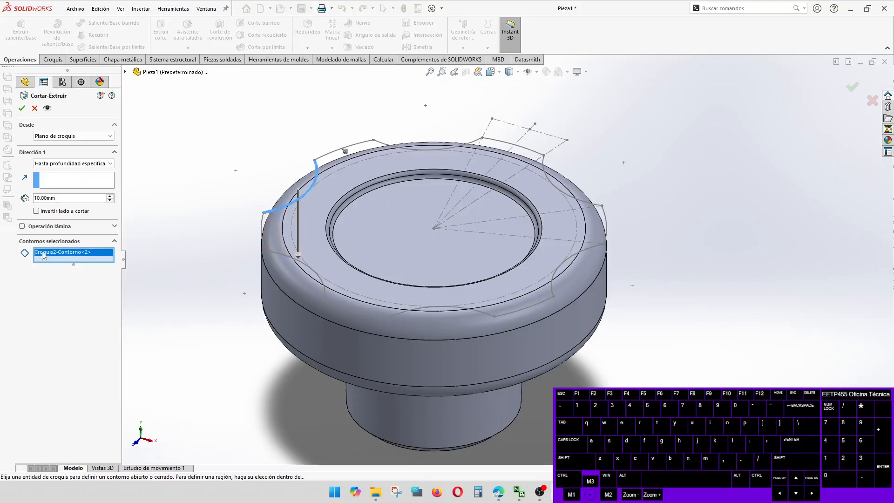
pyautogui.press('Delete')
pyautogui.click(34, 108)
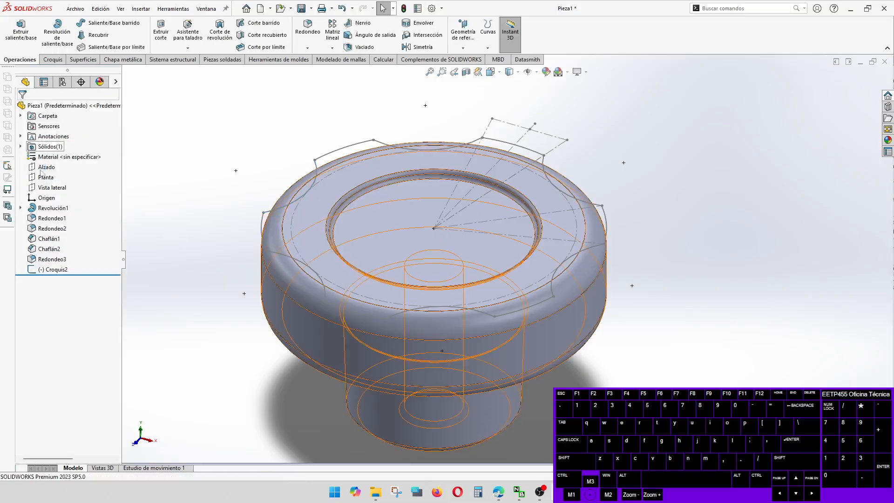
# Step: Try an extruded cut of the whole grip sketch as a 10 mm thin feature, testing the flipped cut side
pyautogui.click(50, 270)
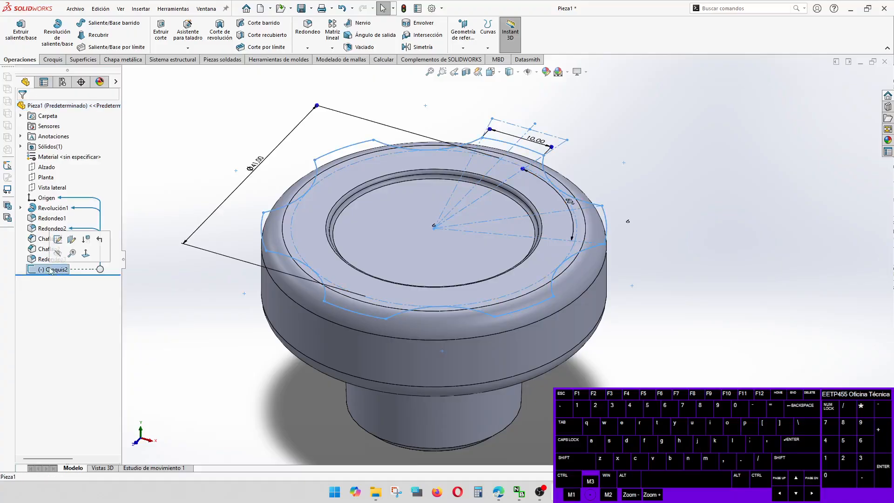
pyautogui.click(160, 28)
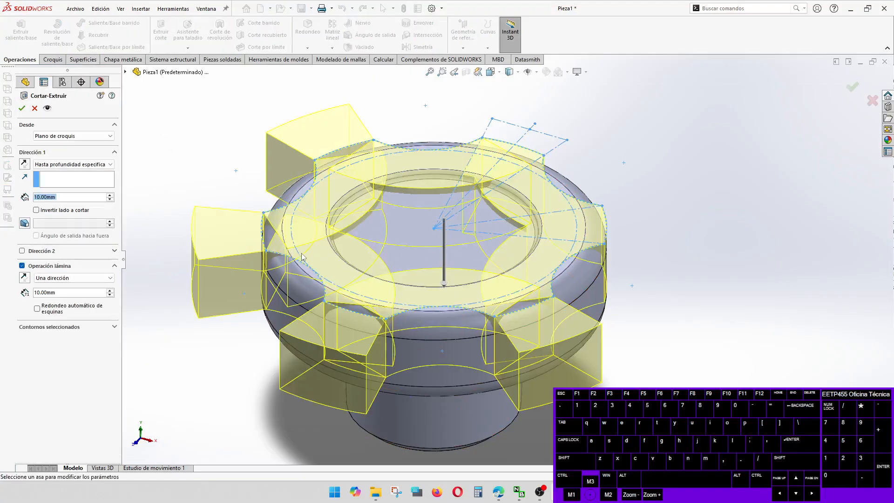
pyautogui.moveTo(348, 259); pyautogui.dragTo(385, 259, button='middle')
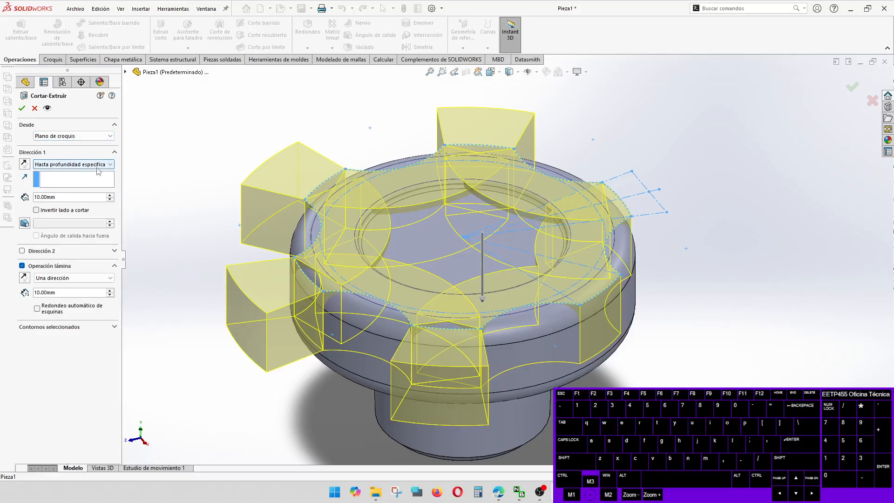
pyautogui.click(36, 210)
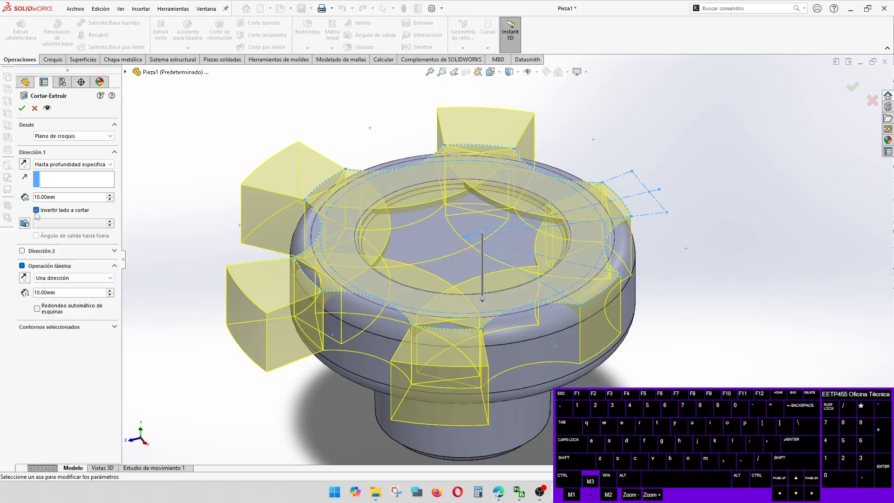
pyautogui.click(36, 210)
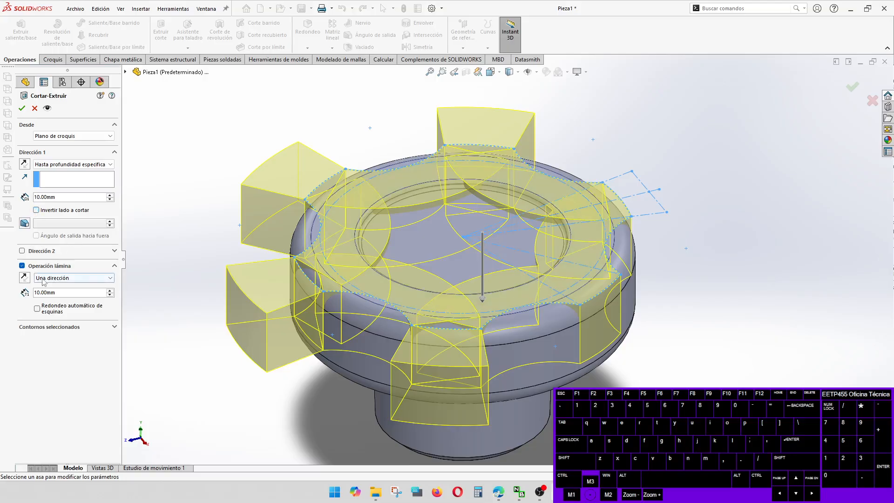
pyautogui.click(35, 108)
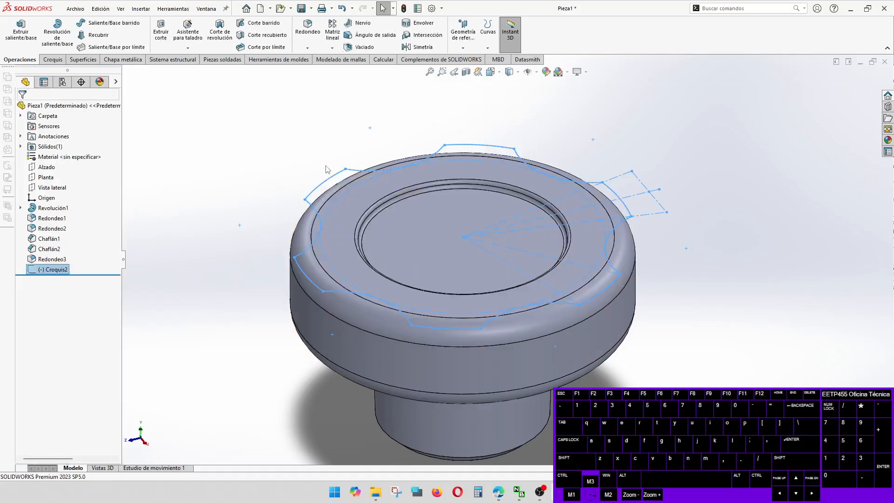
# Step: Reopen the grip sketch for editing and examine where the grip arcs meet the rim arcs
pyautogui.click(366, 169)
pyautogui.click(379, 128)
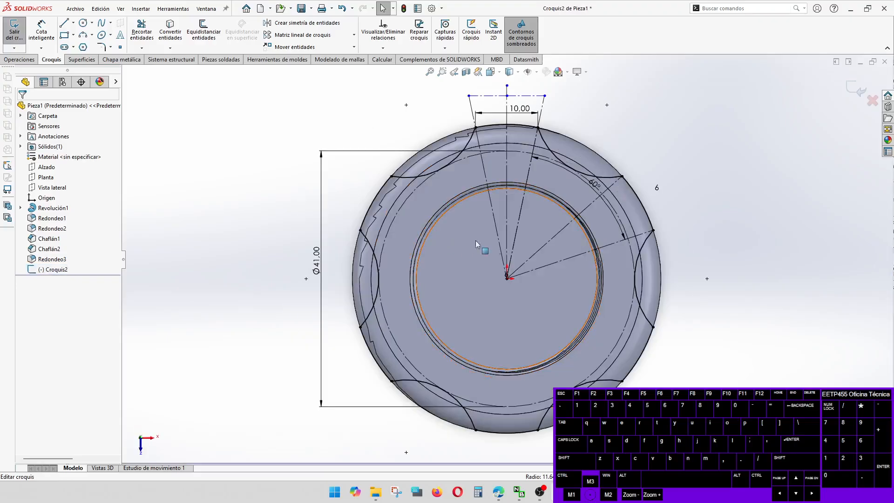
pyautogui.scroll(-4, 626, 203)
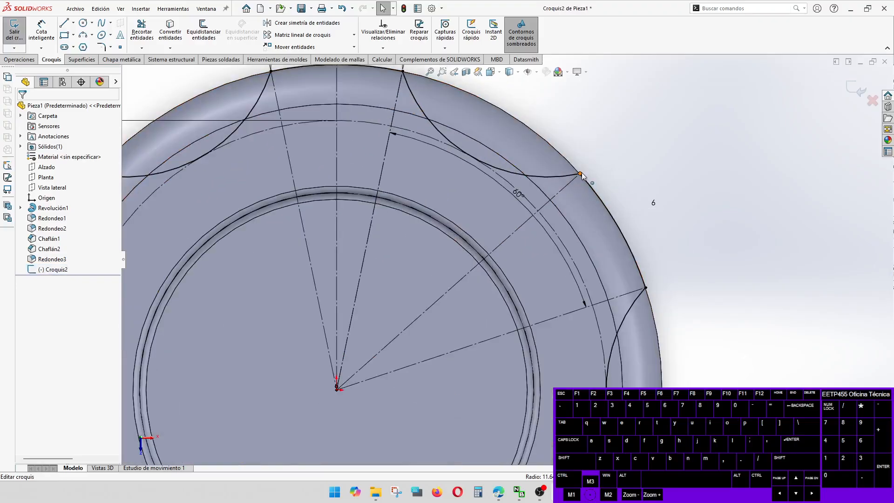
pyautogui.press('f')
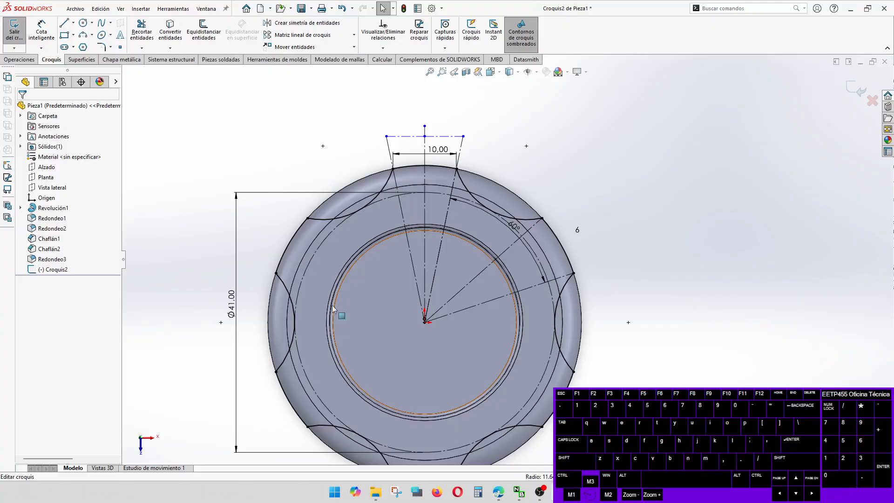
pyautogui.scroll(-3, 498, 232)
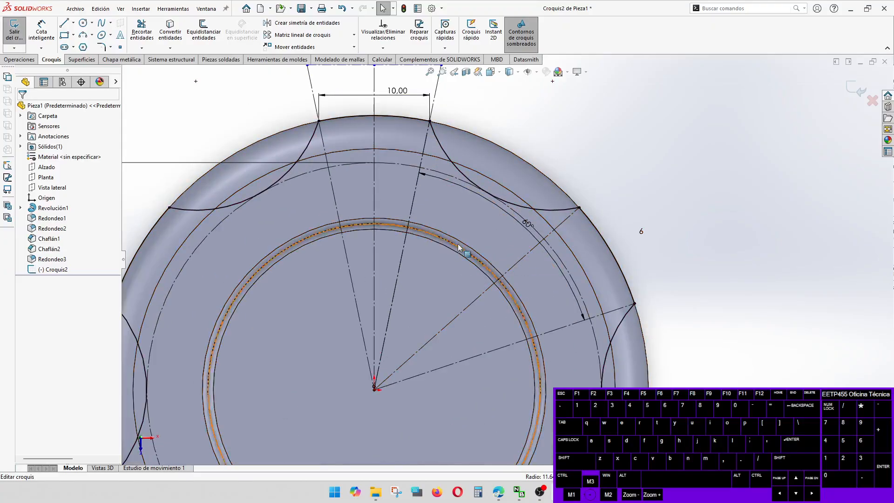
pyautogui.press('f')
pyautogui.scroll(-3, 562, 386)
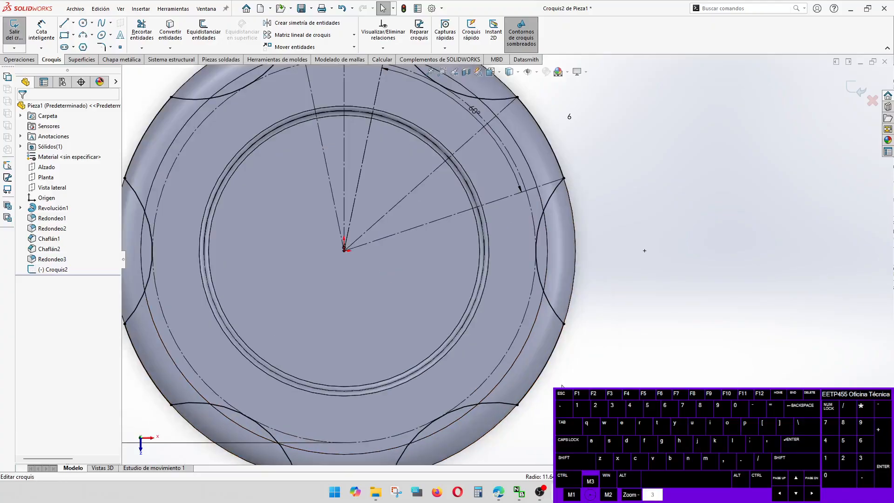
# Step: Delete the five patterned grip arcs, keeping only the original arc at the knob's upper right
pyautogui.moveTo(564, 324)
pyautogui.mouseDown()
pyautogui.moveTo(573, 311)
pyautogui.moveTo(556, 320)
pyautogui.mouseUp()
pyautogui.click(555, 319)
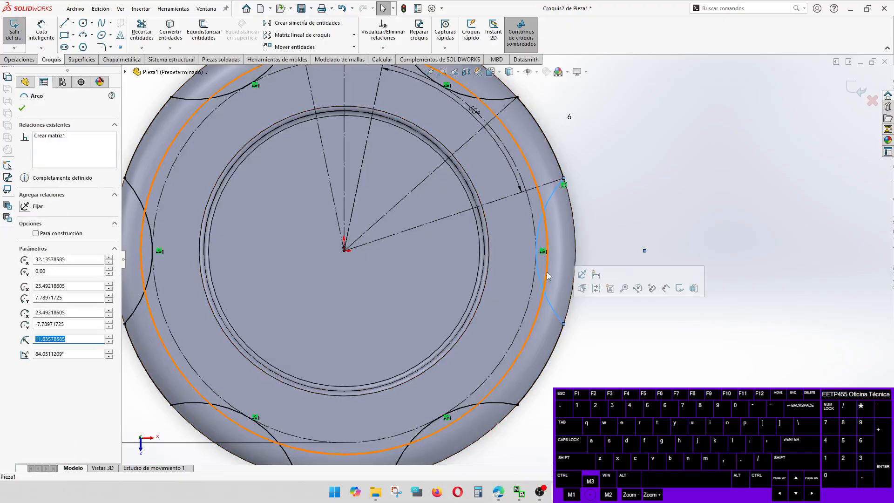
pyautogui.press('Escape')
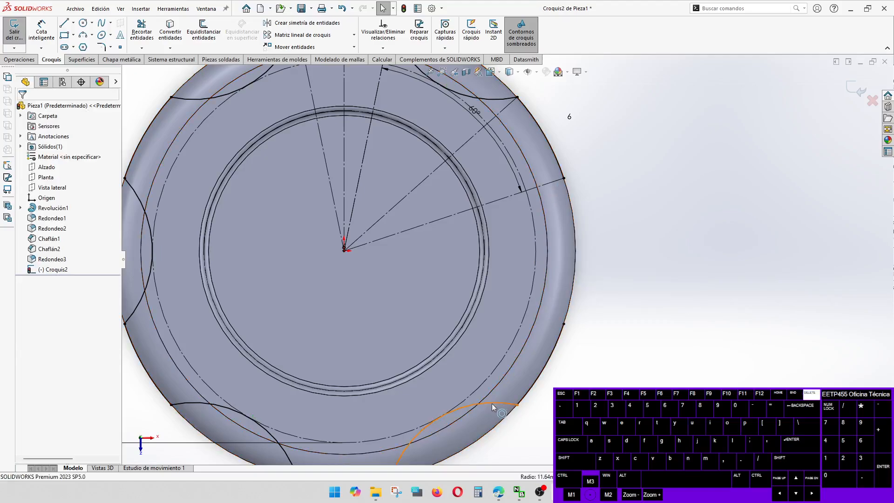
pyautogui.click(445, 421)
pyautogui.press('Escape')
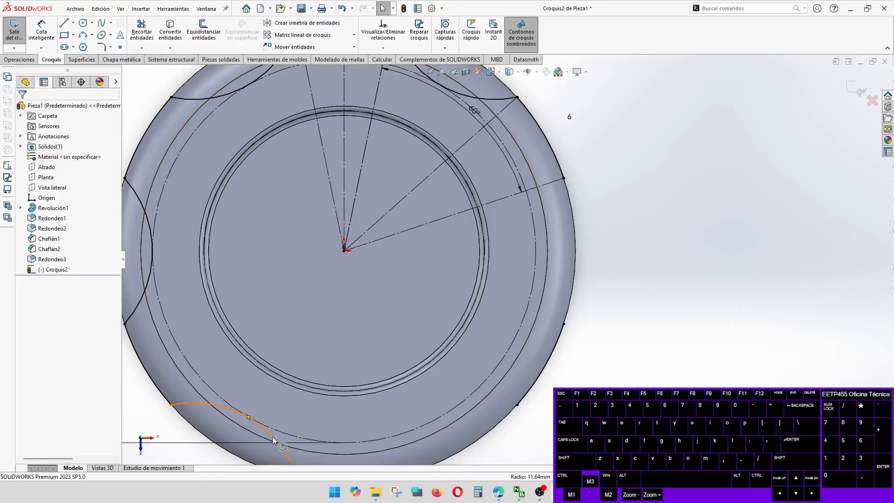
pyautogui.click(149, 283)
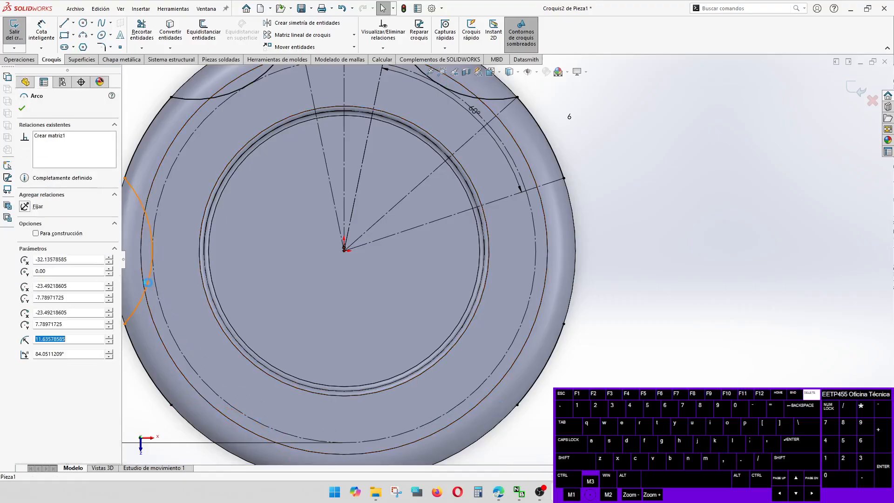
pyautogui.press('Delete')
pyautogui.scroll(6, 251, 206)
pyautogui.scroll(-3, 426, 205)
pyautogui.click(435, 204)
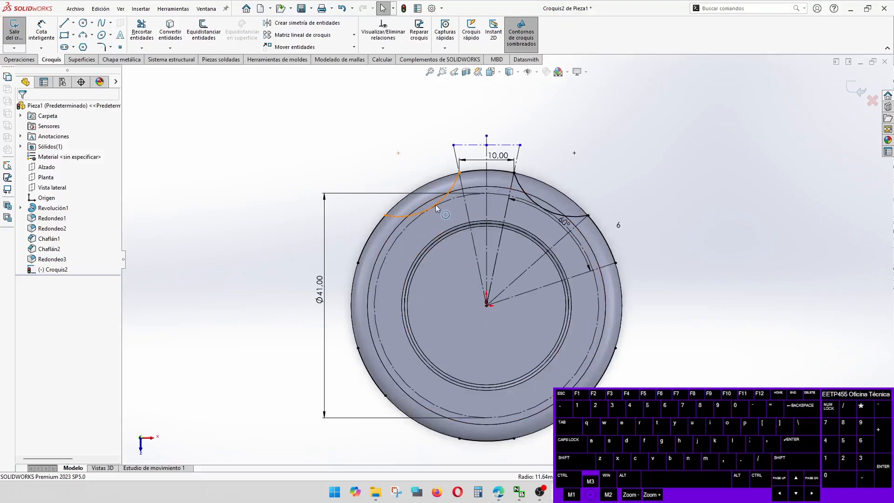
pyautogui.click(435, 205)
pyautogui.press('Delete')
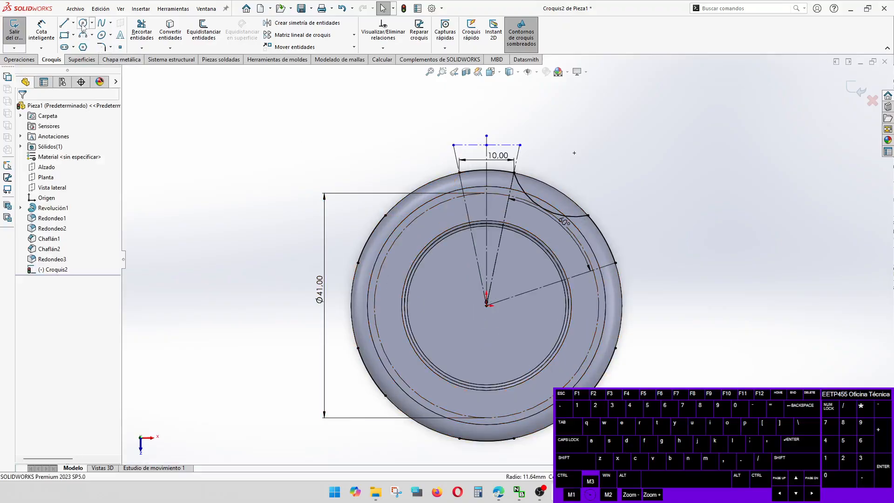
# Step: Draw three-point grip arcs across the rim's upper-left and left gaps, tangent to the 41 mm construction circle
pyautogui.click(85, 35)
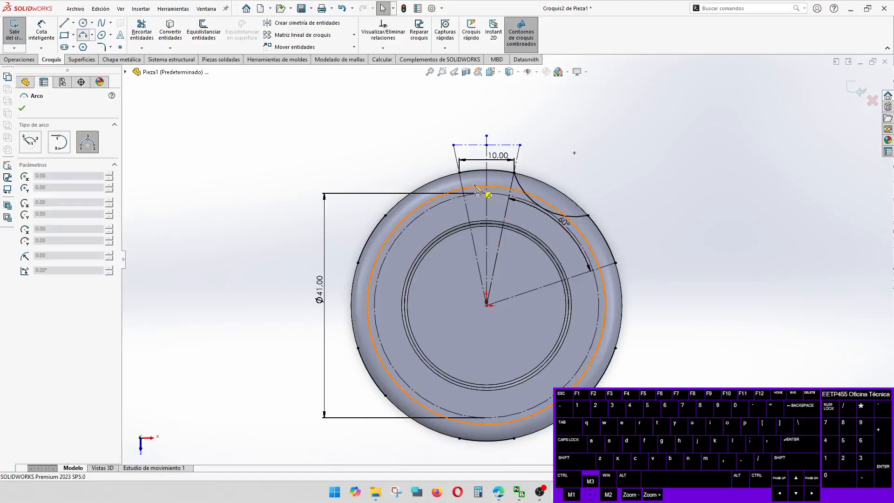
pyautogui.click(459, 172)
pyautogui.click(386, 216)
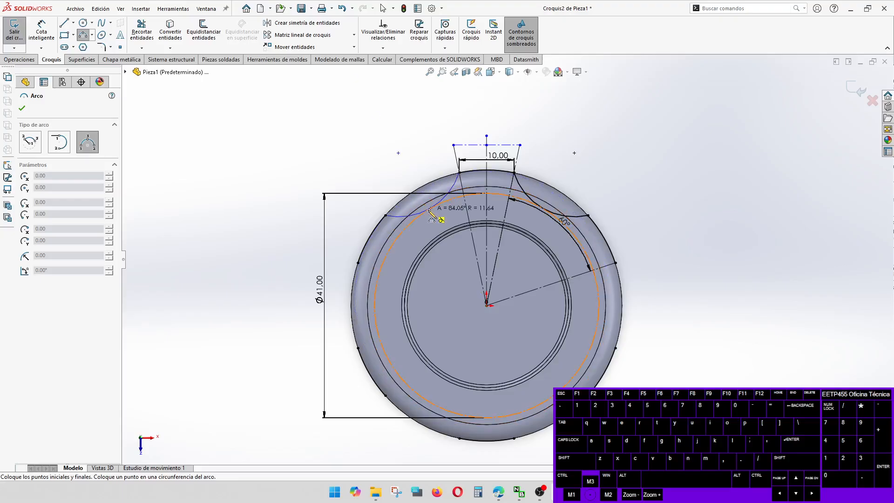
pyautogui.click(430, 211)
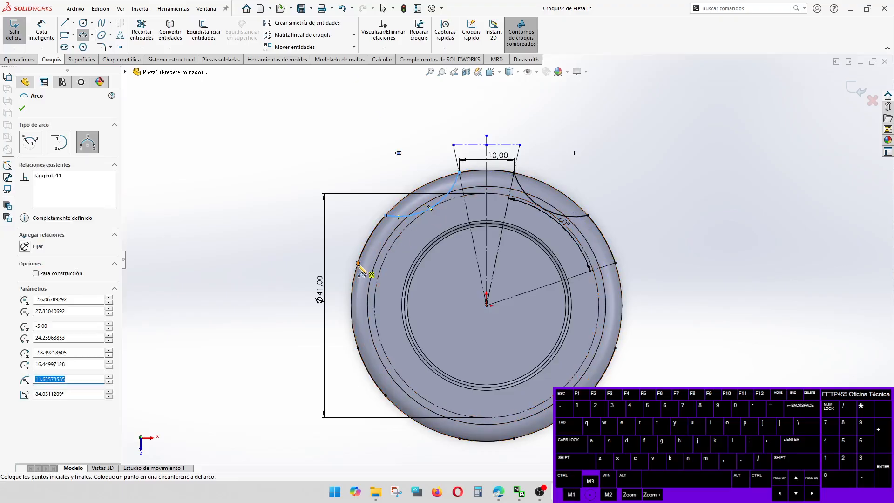
pyautogui.click(358, 263)
pyautogui.click(358, 348)
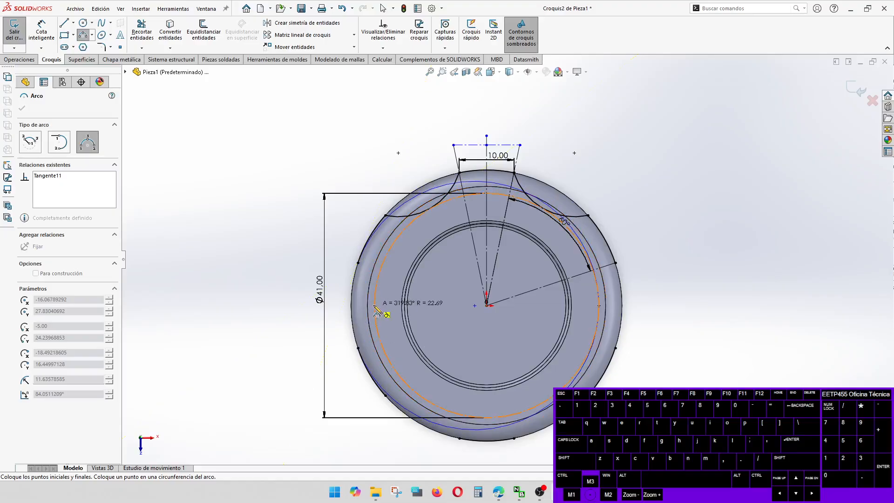
pyautogui.click(375, 306)
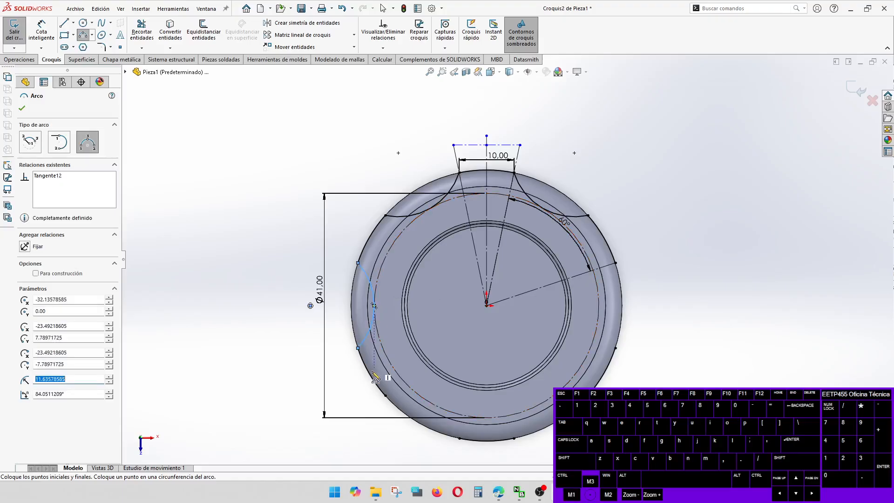
# Step: Draw a three-point grip arc across the rim's lower-left gap, tangent to the 41 mm construction circle
pyautogui.click(385, 396)
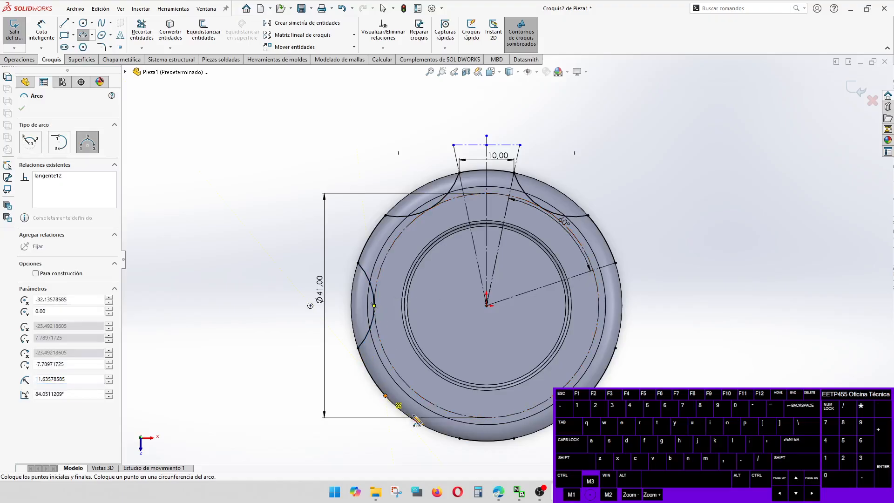
pyautogui.click(460, 438)
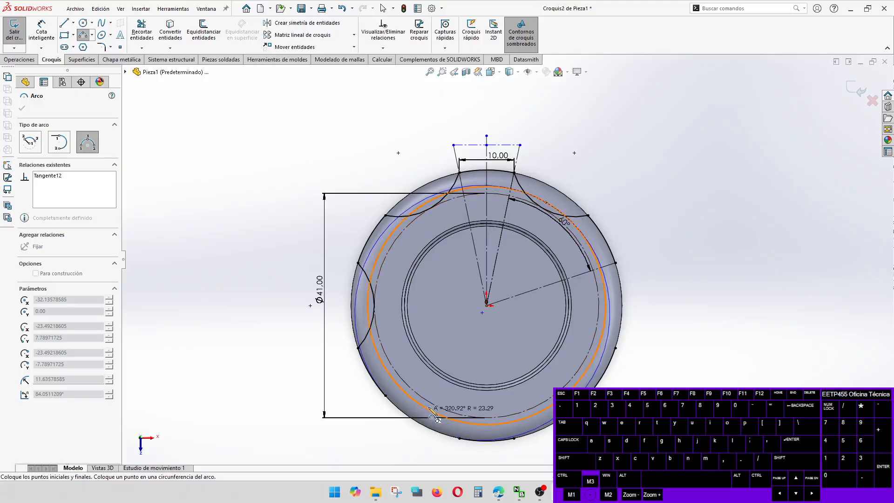
pyautogui.scroll(3, 437, 412)
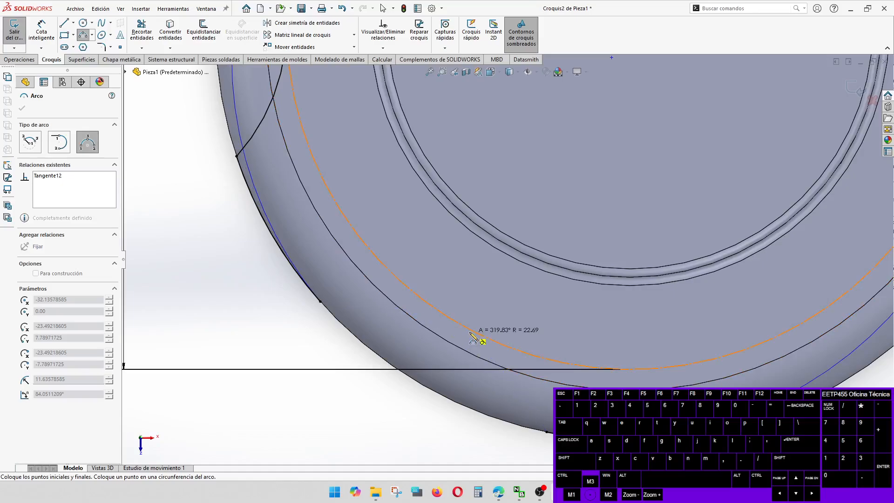
pyautogui.click(460, 326)
# Step: Draw an inward three-point grip arc between the rim arc endpoints at the knob's lower right
pyautogui.scroll(-2, 390, 328)
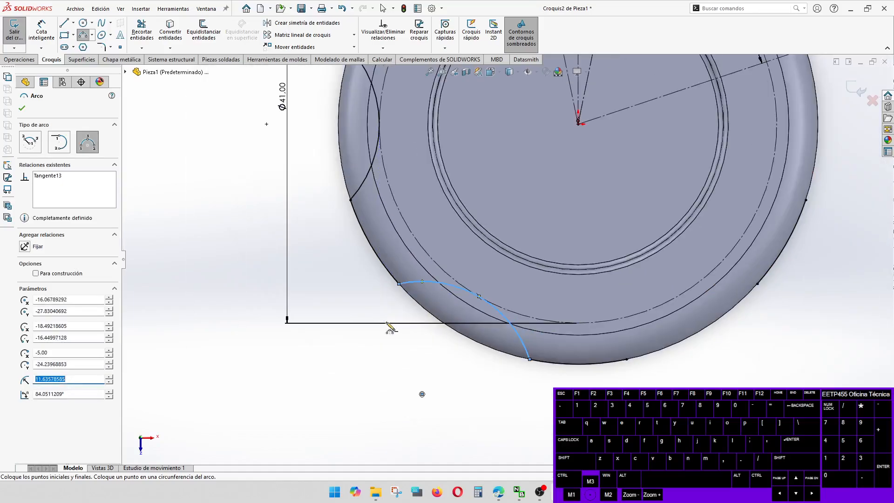
pyautogui.scroll(-3, 628, 310)
pyautogui.scroll(3, 586, 294)
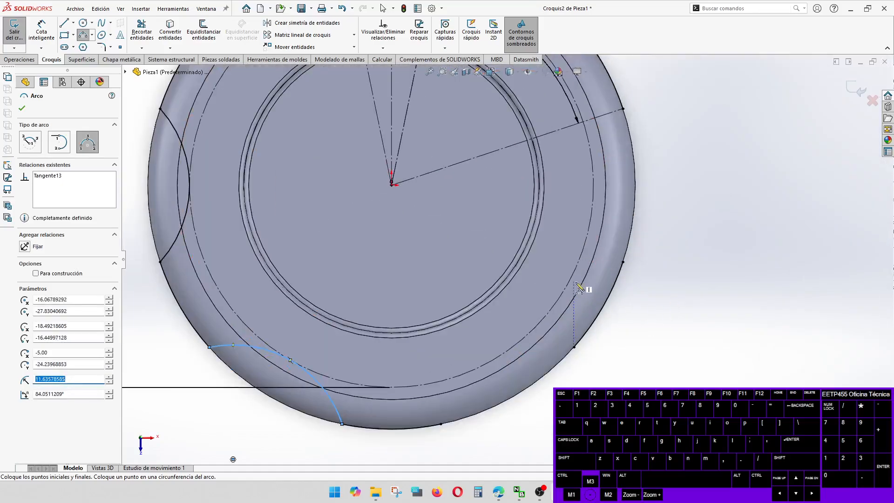
pyautogui.click(573, 347)
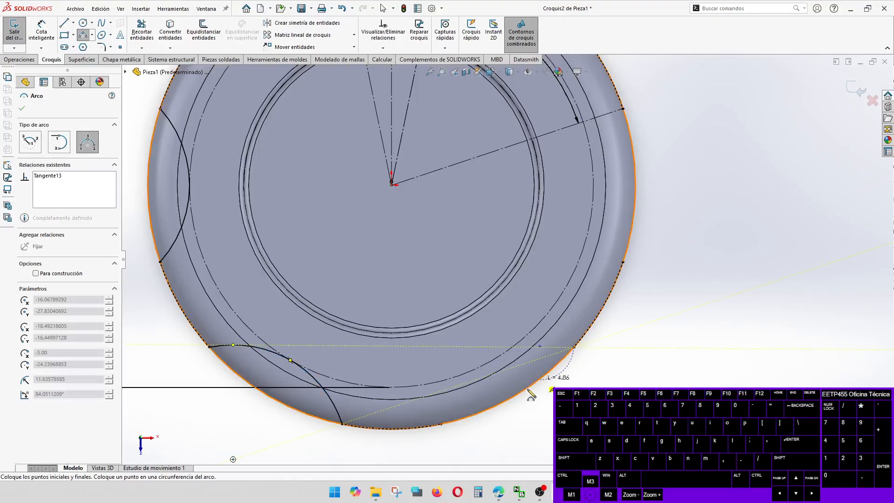
pyautogui.click(441, 424)
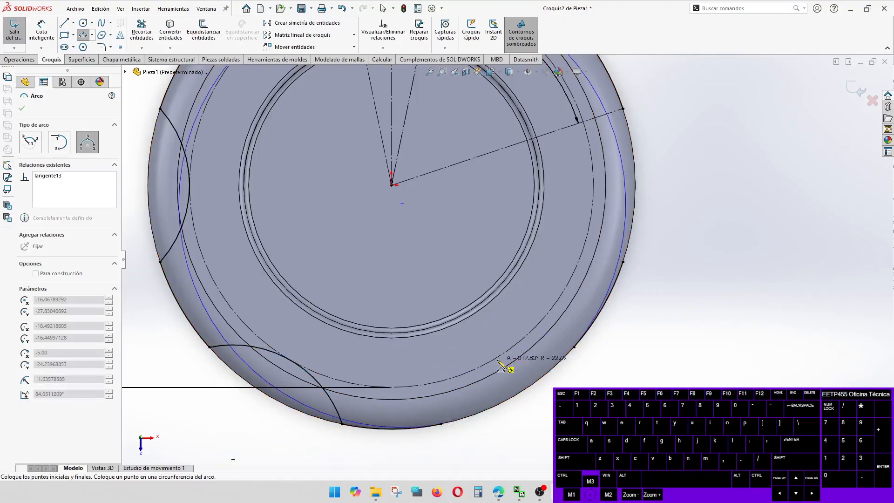
pyautogui.scroll(-2, 501, 366)
pyautogui.scroll(-2, 507, 259)
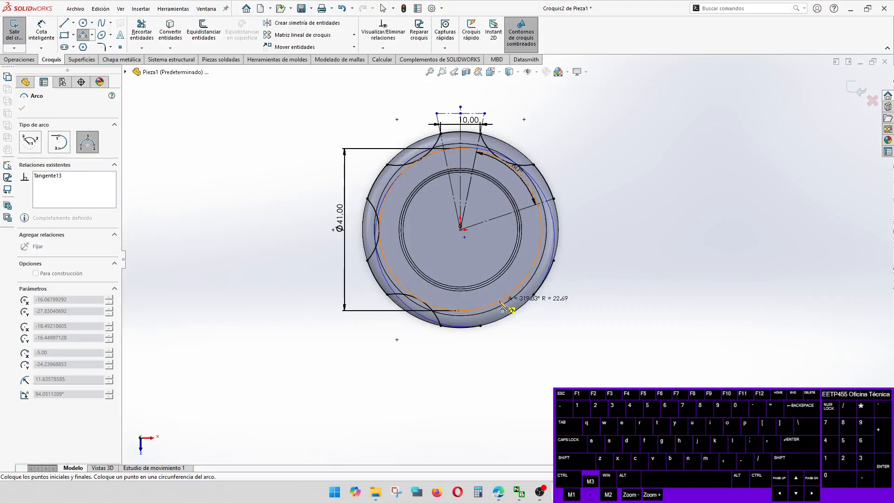
pyautogui.scroll(-3, 504, 307)
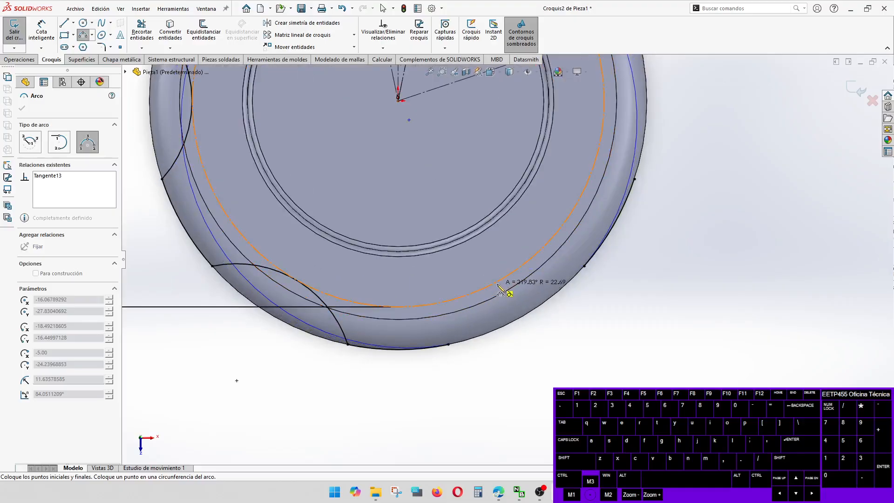
pyautogui.scroll(-3, 512, 286)
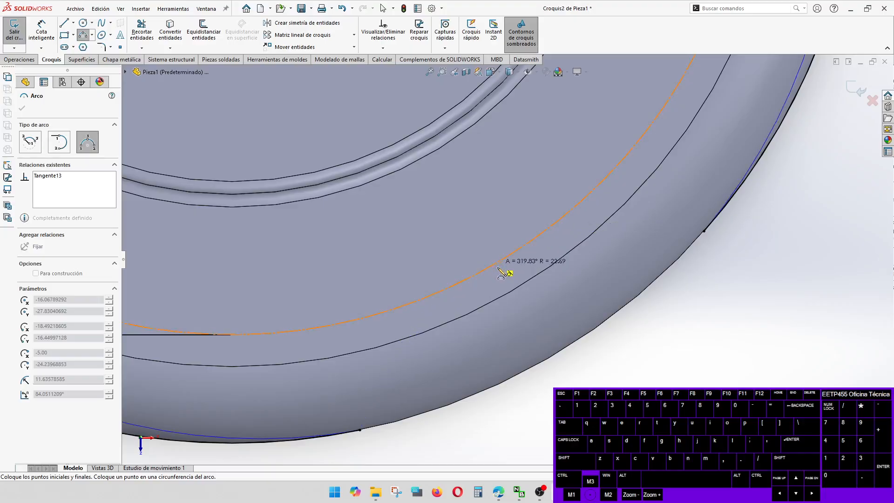
pyautogui.click(504, 278)
pyautogui.scroll(5, 503, 277)
pyautogui.press('Escape')
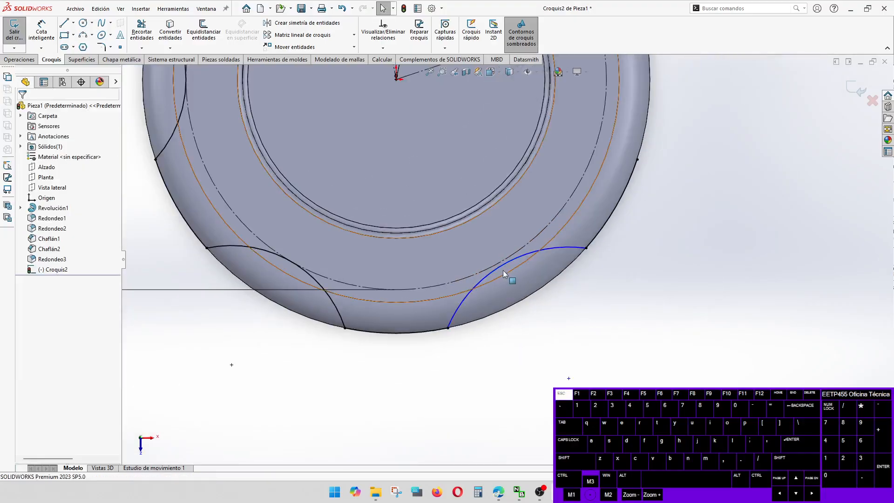
# Step: Make the lower-right grip arc tangent to the 41 mm construction circle
pyautogui.click(507, 262)
pyautogui.keyDown('shift'); pyautogui.click(509, 258); pyautogui.keyUp('shift')
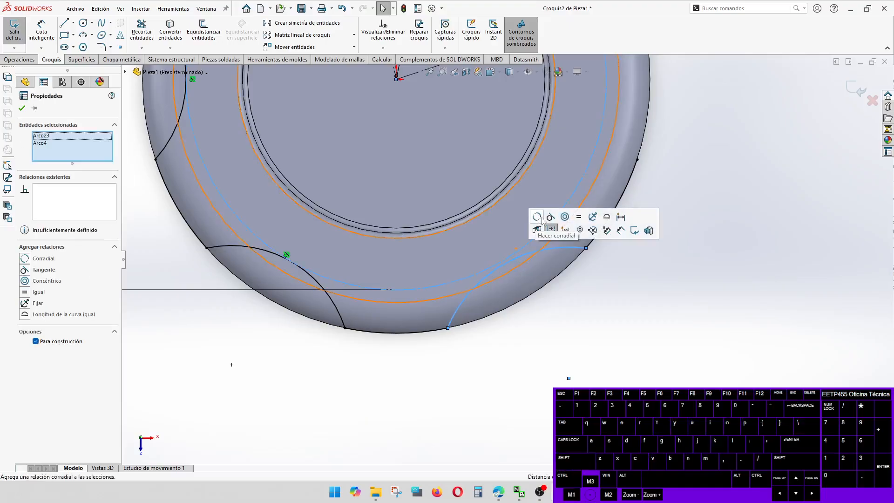
pyautogui.scroll(4, 542, 261)
# Step: Draw an inward three-point grip arc between the rim arc endpoints on the knob's right side
pyautogui.scroll(-6, 559, 279)
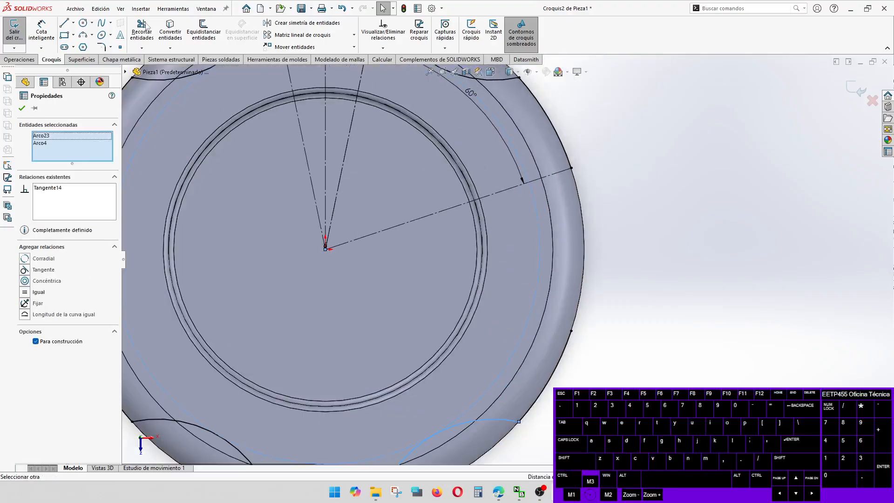
pyautogui.click(83, 35)
pyautogui.click(572, 167)
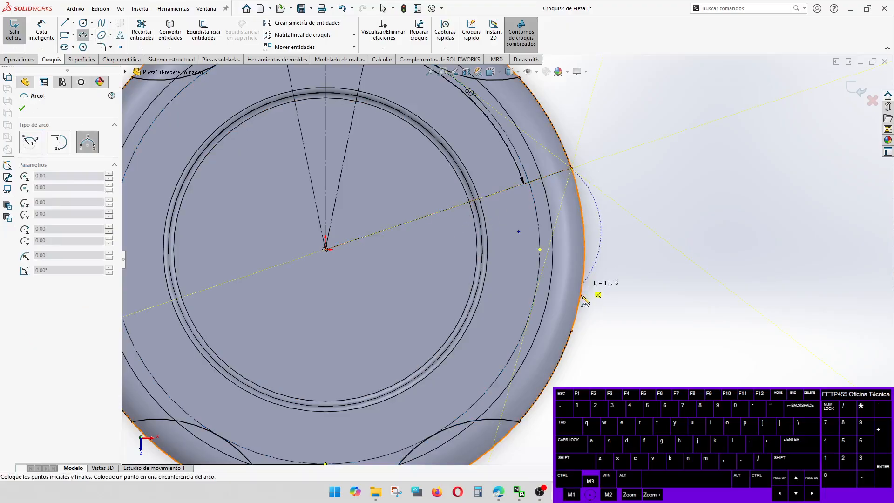
pyautogui.click(572, 331)
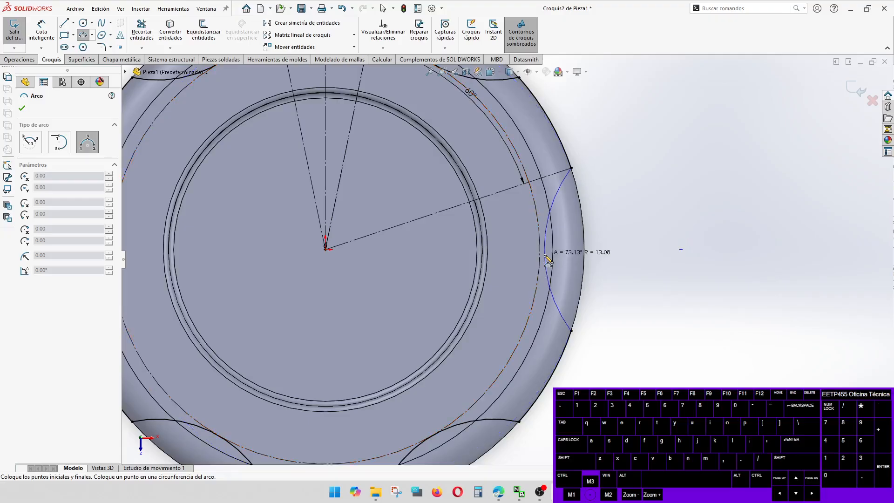
pyautogui.click(548, 260)
pyautogui.press('Escape')
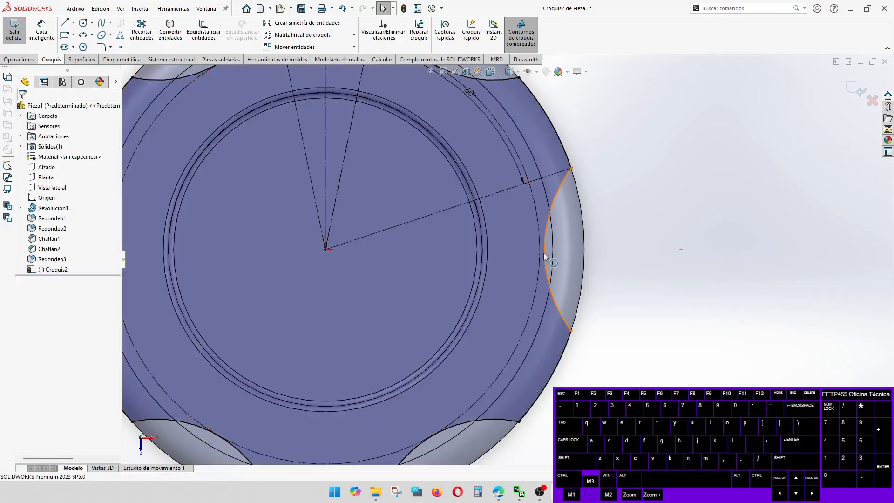
# Step: Make the right-side grip arc tangent to the 41 mm construction circle and exit the sketch
pyautogui.click(545, 256)
pyautogui.keyDown('shift'); pyautogui.click(539, 251); pyautogui.keyUp('shift')
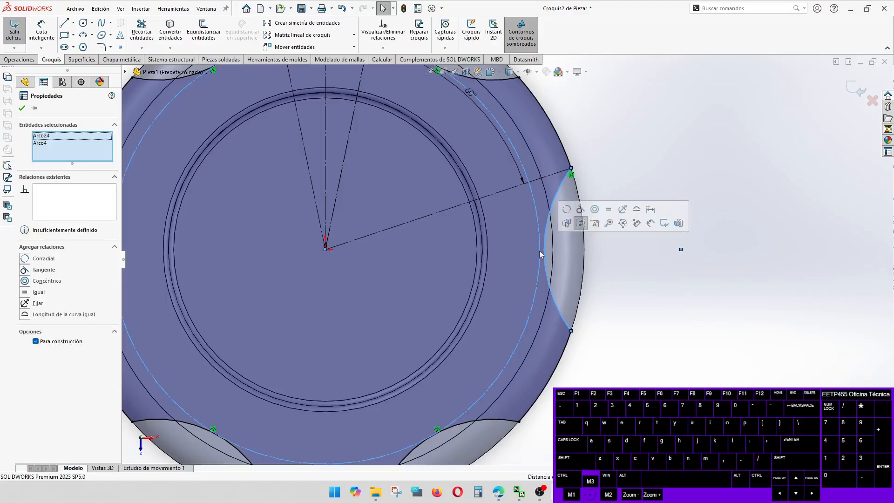
pyautogui.click(580, 210)
pyautogui.click(652, 141)
pyautogui.press('f')
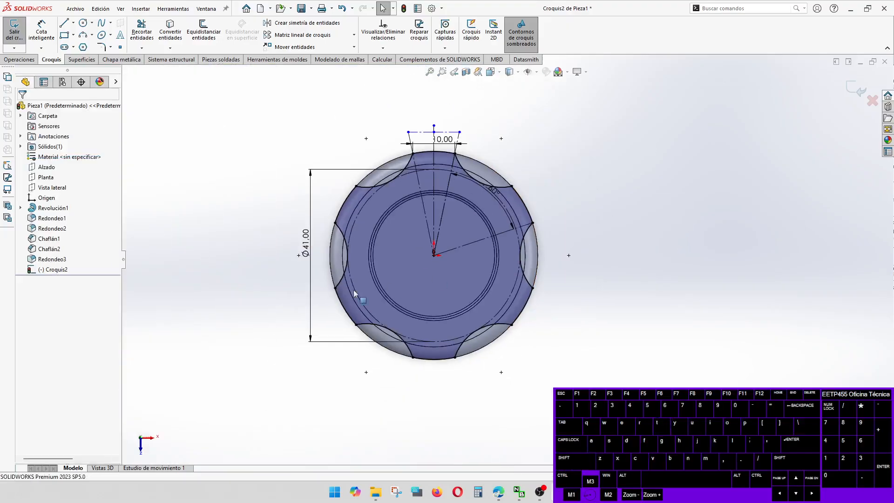
pyautogui.click(862, 101)
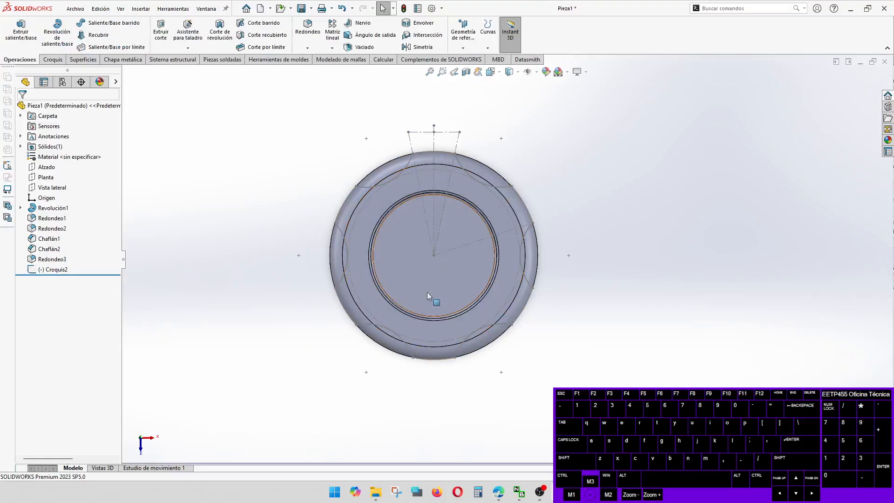
# Step: Cut-extrude the closed grip sketch to a depth of 15 mm, keeping all resulting bodies
pyautogui.moveTo(427, 292)
pyautogui.mouseDown(button='middle')
pyautogui.moveTo(511, 319)
pyautogui.moveTo(504, 172)
pyautogui.moveTo(484, 173)
pyautogui.mouseUp(button='middle')
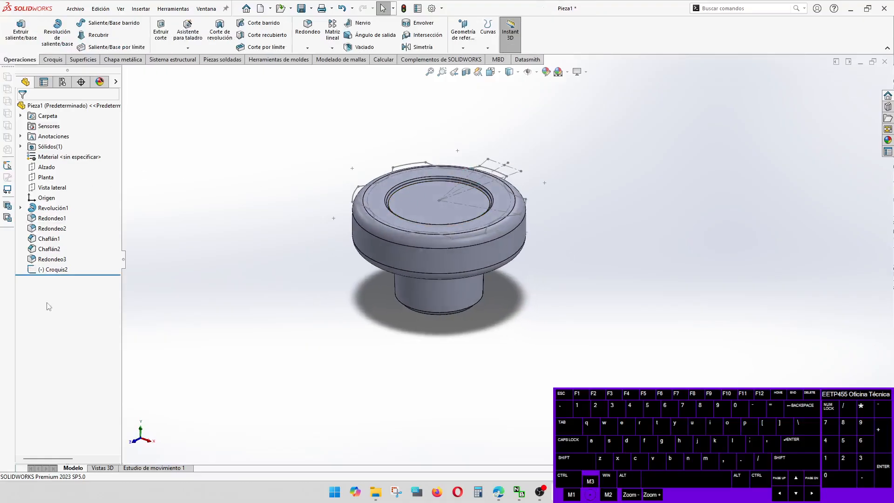
pyautogui.click(52, 270)
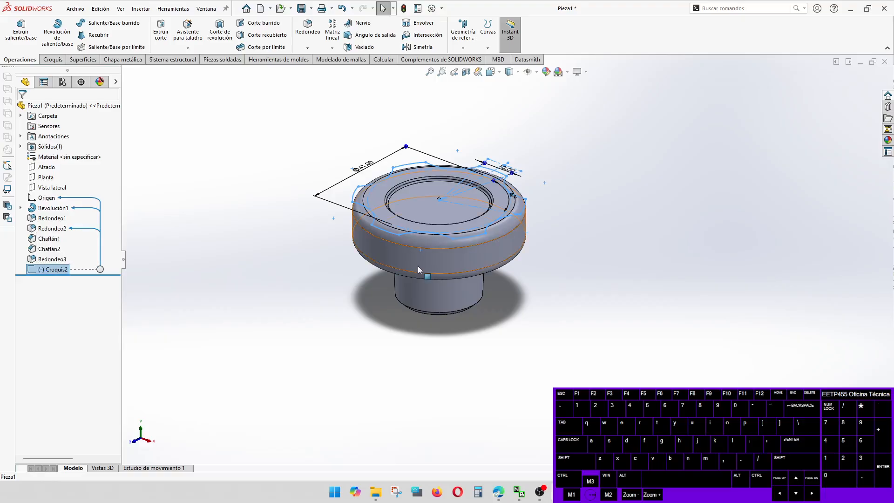
pyautogui.click(160, 38)
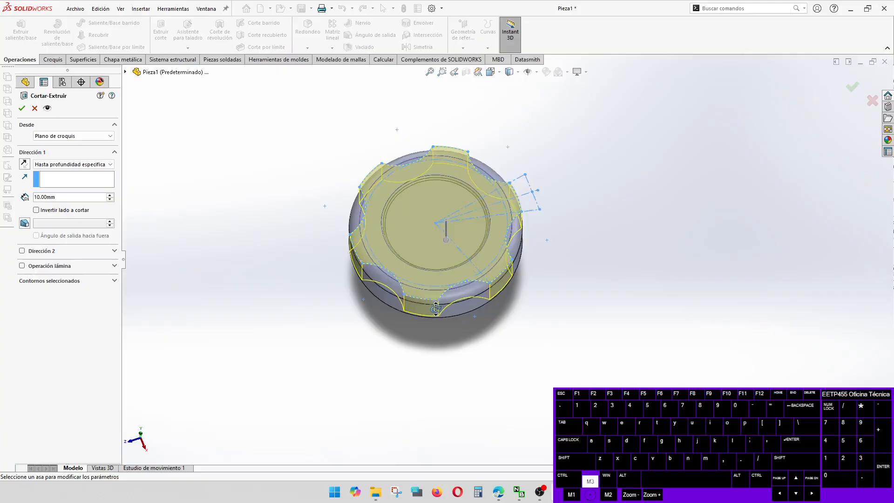
pyautogui.moveTo(436, 308); pyautogui.dragTo(372, 182, button='middle')
pyautogui.moveTo(449, 238); pyautogui.dragTo(449, 250)
pyautogui.moveTo(462, 276); pyautogui.dragTo(468, 233, button='middle')
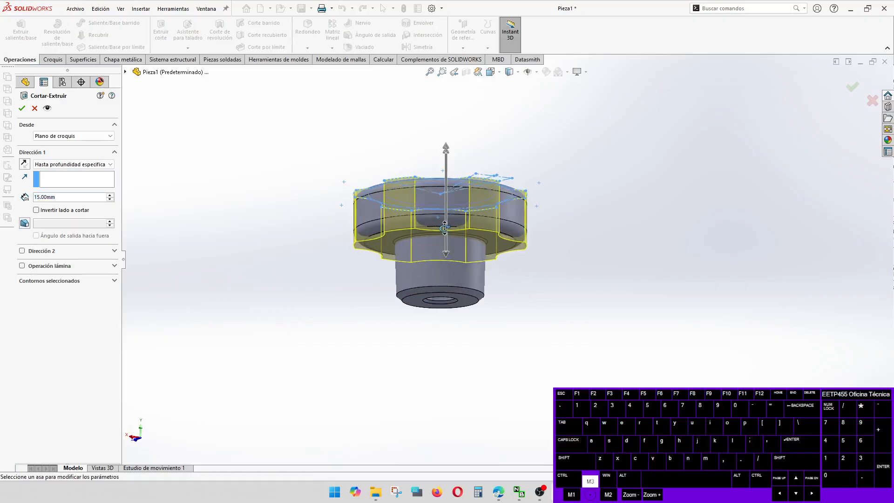
pyautogui.click(852, 87)
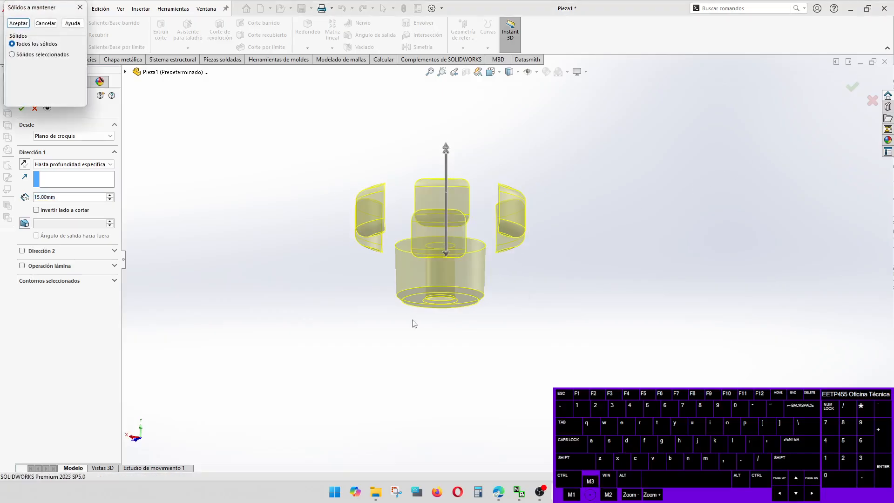
pyautogui.click(27, 21)
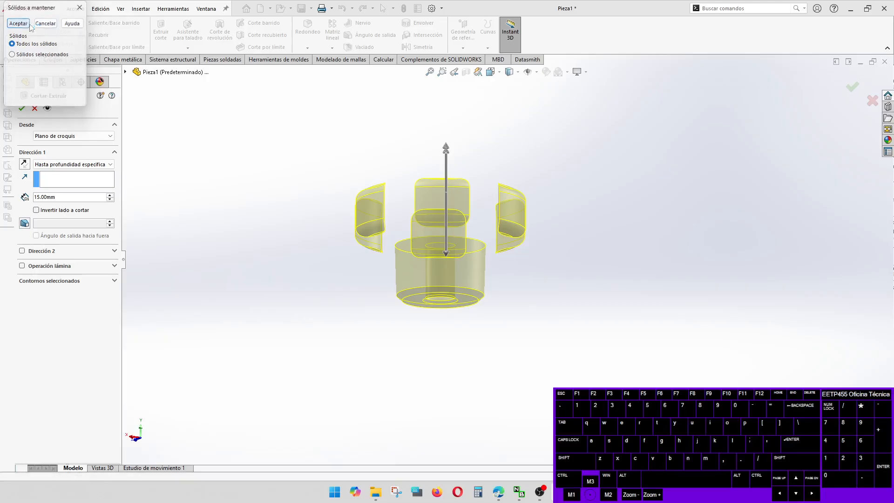
pyautogui.moveTo(450, 227); pyautogui.dragTo(430, 341, button='middle')
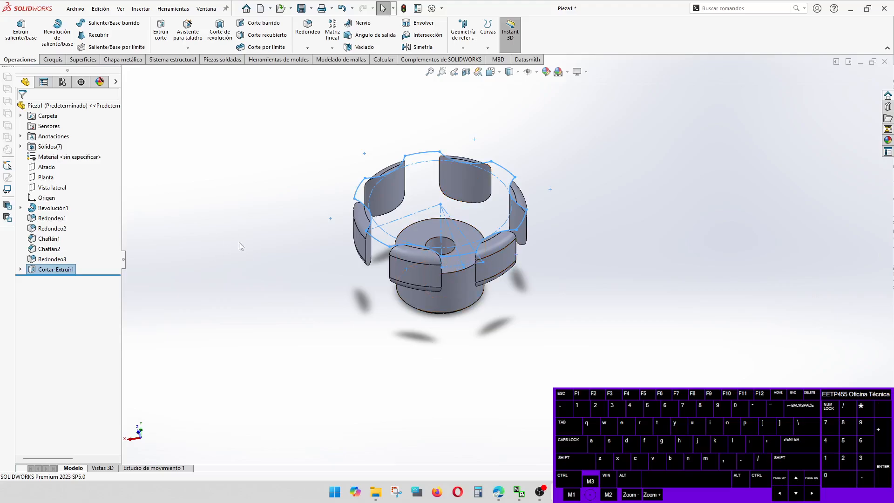
# Step: Edit the extruded cut to flip the side to cut, so the material outside the grip profile is removed
pyautogui.click(49, 270)
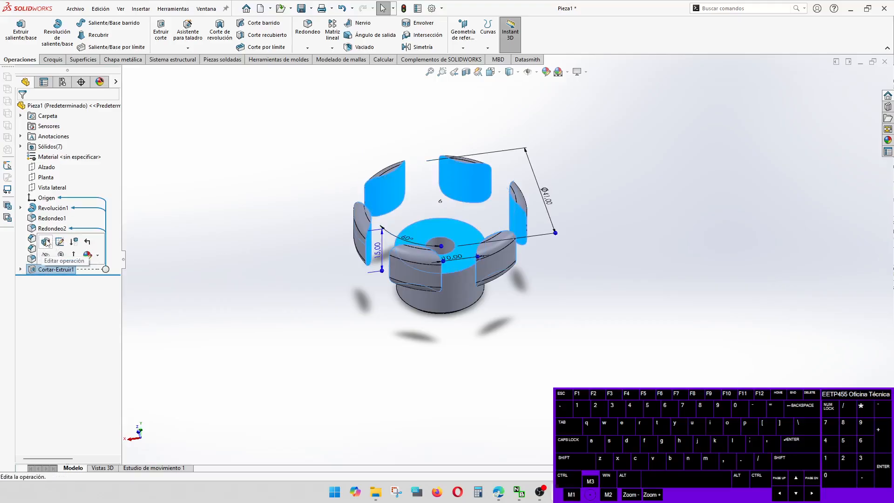
pyautogui.click(47, 242)
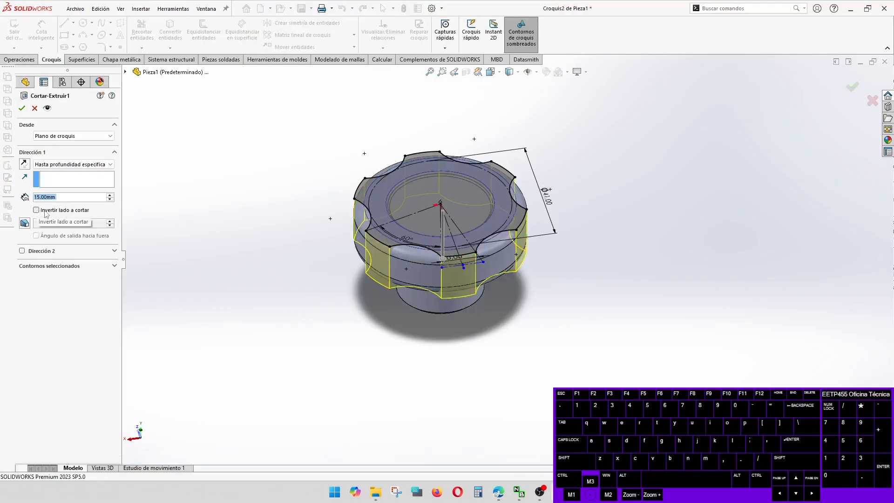
pyautogui.click(37, 210)
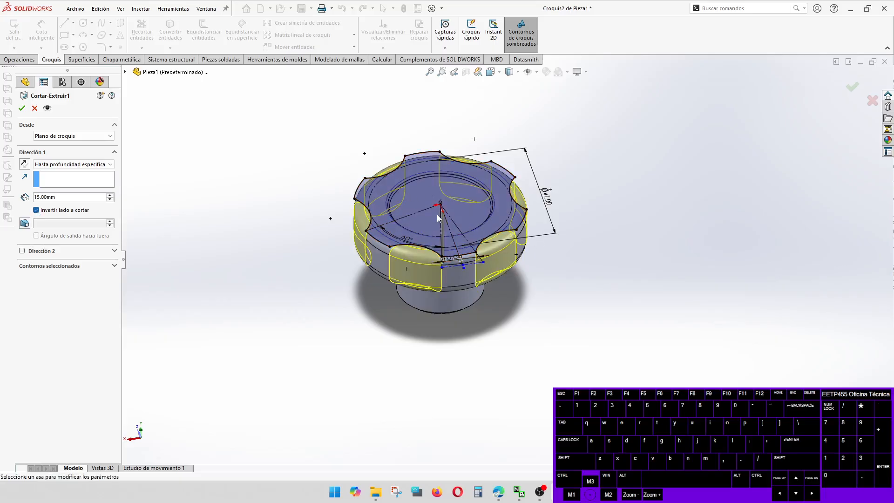
pyautogui.click(21, 108)
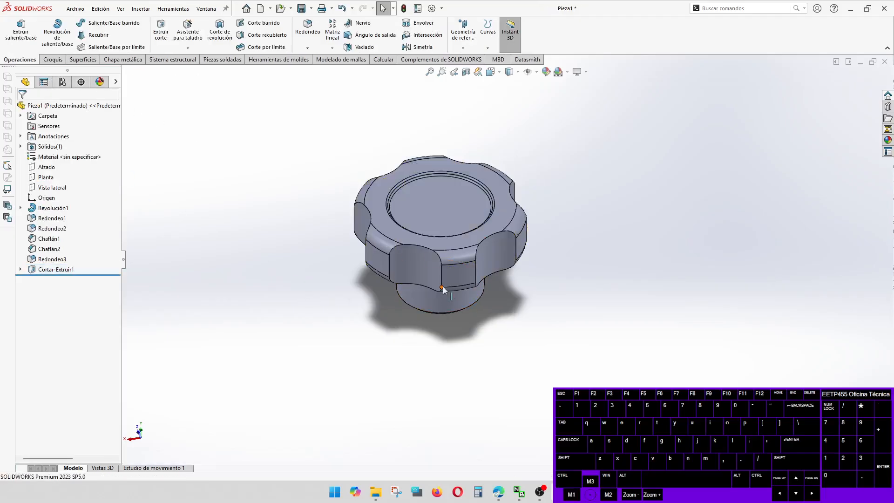
pyautogui.moveTo(442, 286); pyautogui.dragTo(278, 304, button='middle')
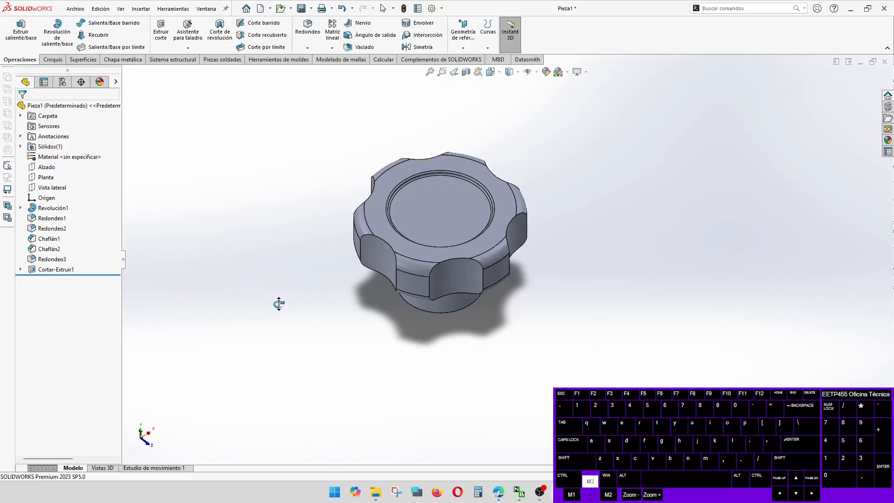
pyautogui.moveTo(279, 304); pyautogui.dragTo(279, 308, button='middle')
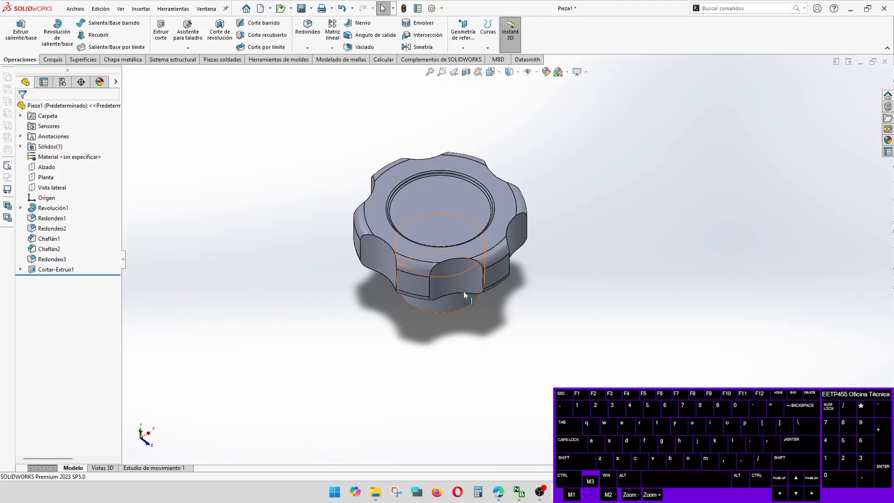
# Step: Fillet the edges of all six curved grip recess faces with a 0.2 mm radius
pyautogui.click(276, 154)
pyautogui.click(303, 25)
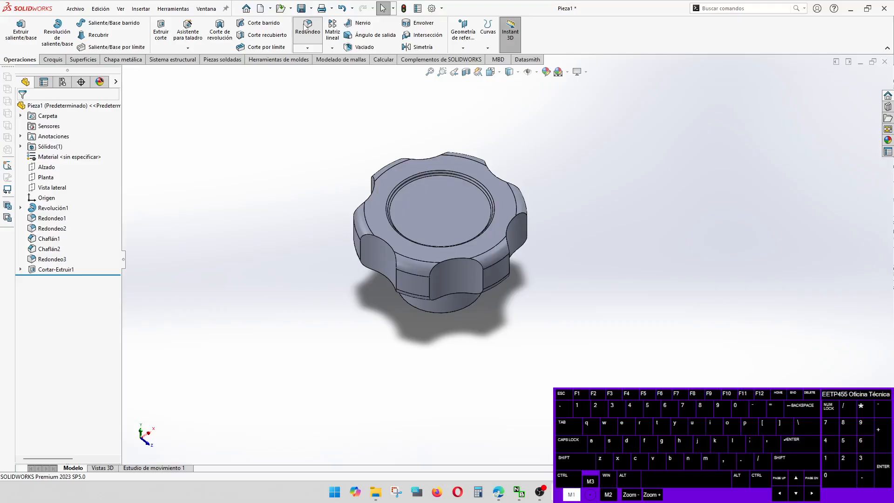
pyautogui.click(440, 274)
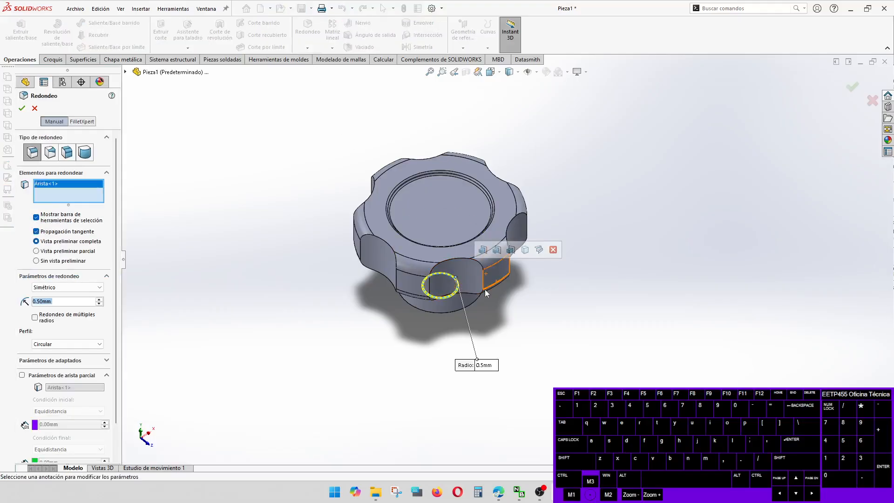
pyautogui.moveTo(486, 292); pyautogui.dragTo(340, 322, button='middle')
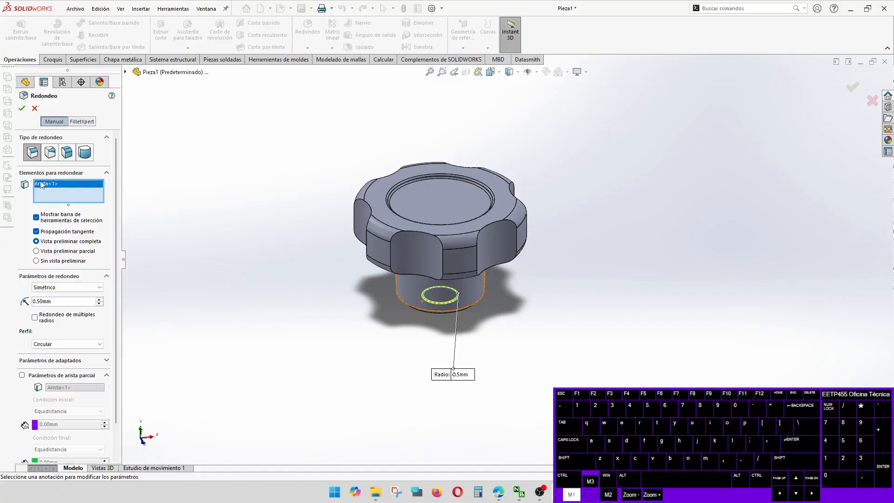
pyautogui.press('Delete')
pyautogui.click(412, 252)
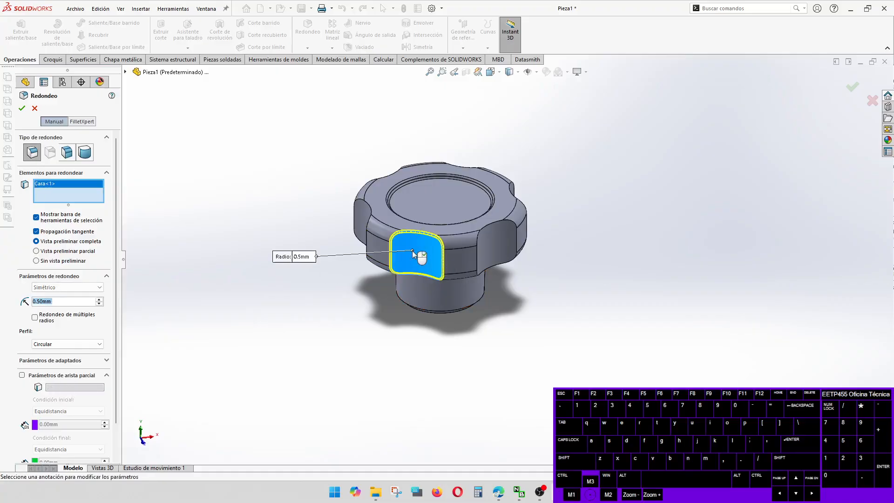
pyautogui.click(504, 244)
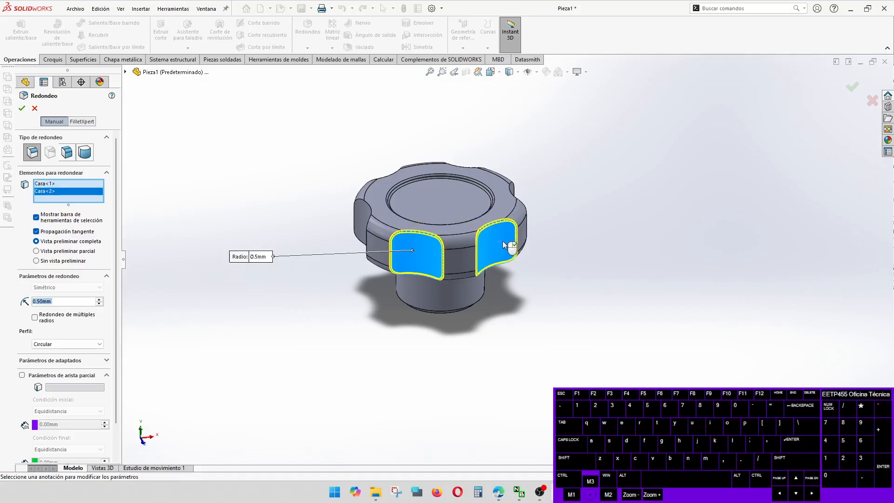
pyautogui.moveTo(503, 245)
pyautogui.mouseDown(button='middle')
pyautogui.moveTo(492, 250)
pyautogui.moveTo(479, 237)
pyautogui.moveTo(503, 246)
pyautogui.mouseUp(button='middle')
pyautogui.click(494, 252)
pyautogui.click(493, 243)
pyautogui.click(495, 247)
pyautogui.click(505, 247)
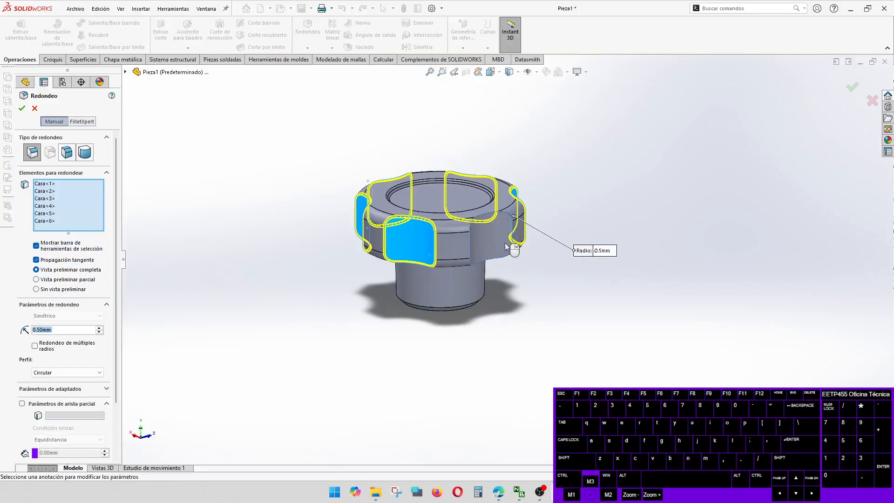
pyautogui.write('0.2')
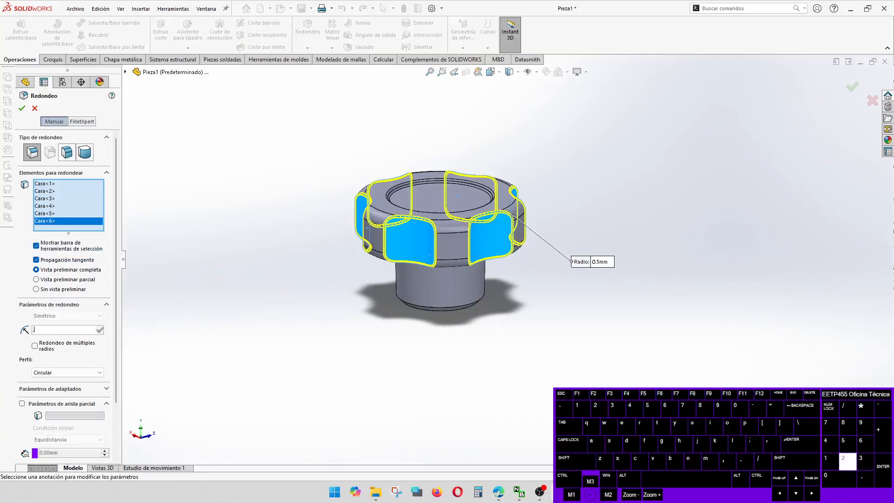
pyautogui.press('Return')
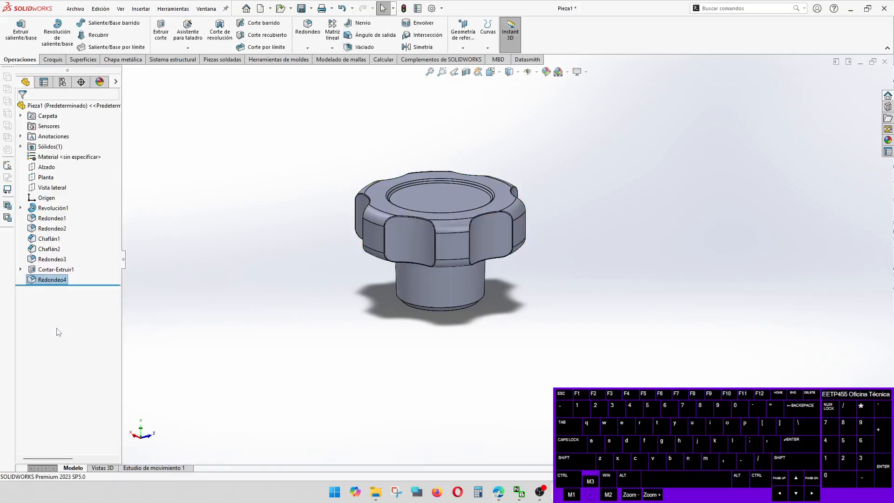
# Step: Switch the display to shaded without edges and examine the filleted grip recesses and the knob's underside
pyautogui.click(535, 330)
pyautogui.moveTo(500, 243); pyautogui.dragTo(336, 340, button='middle')
pyautogui.scroll(-5, 397, 263)
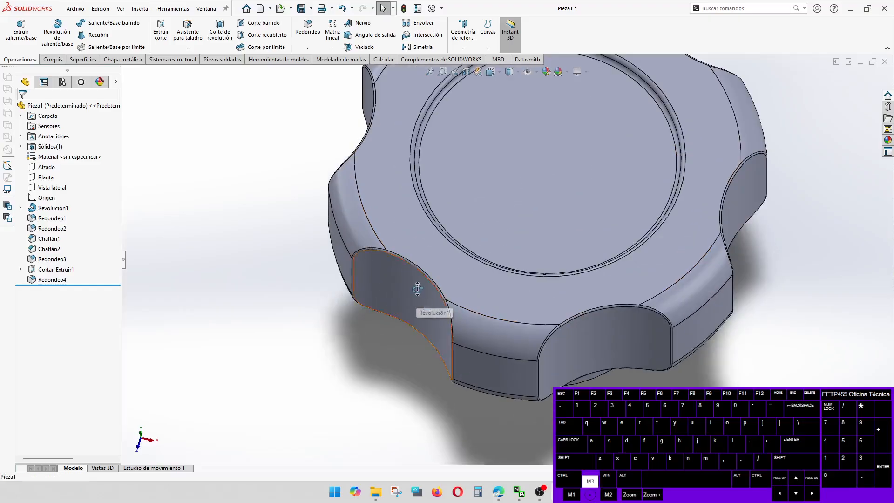
pyautogui.scroll(3, 409, 298)
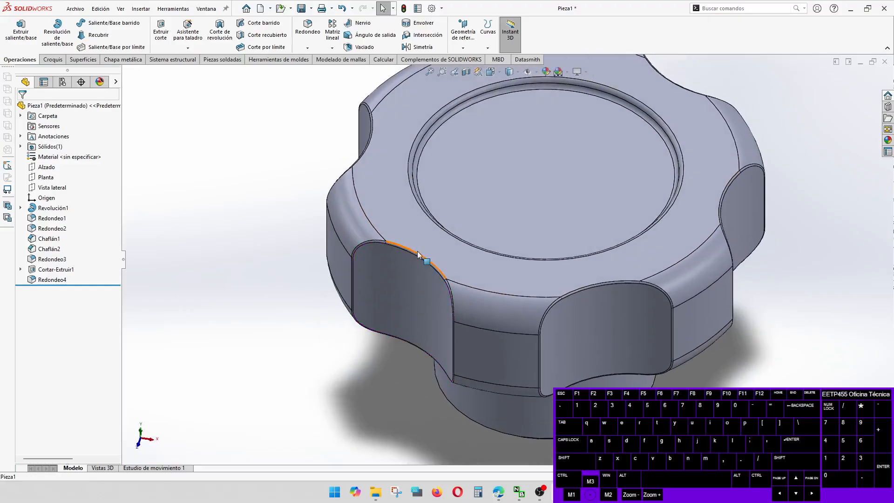
pyautogui.click(521, 74)
pyautogui.click(510, 100)
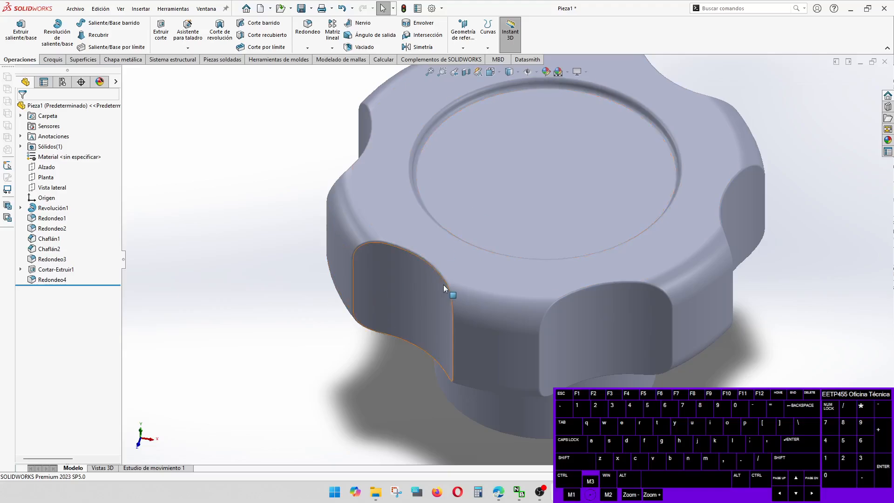
pyautogui.moveTo(446, 287); pyautogui.dragTo(457, 235, button='middle')
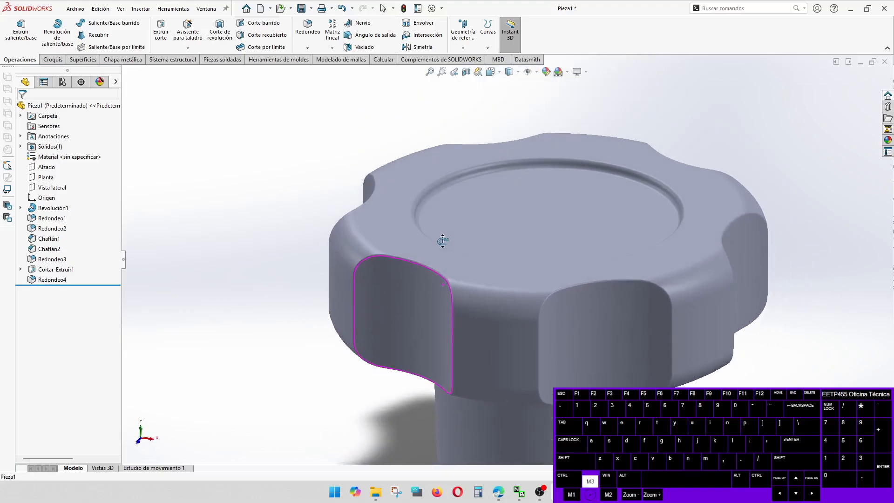
pyautogui.scroll(4, 419, 215)
pyautogui.scroll(-4, 538, 289)
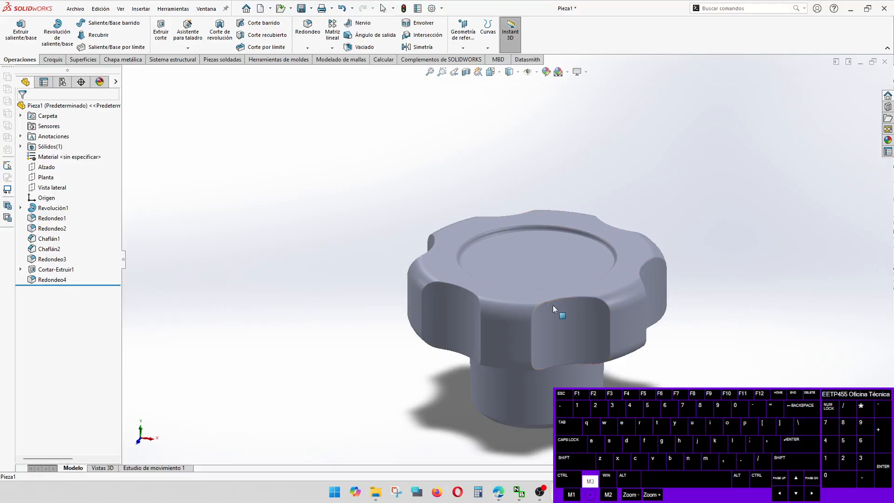
pyautogui.moveTo(552, 306); pyautogui.dragTo(461, 294, button='middle')
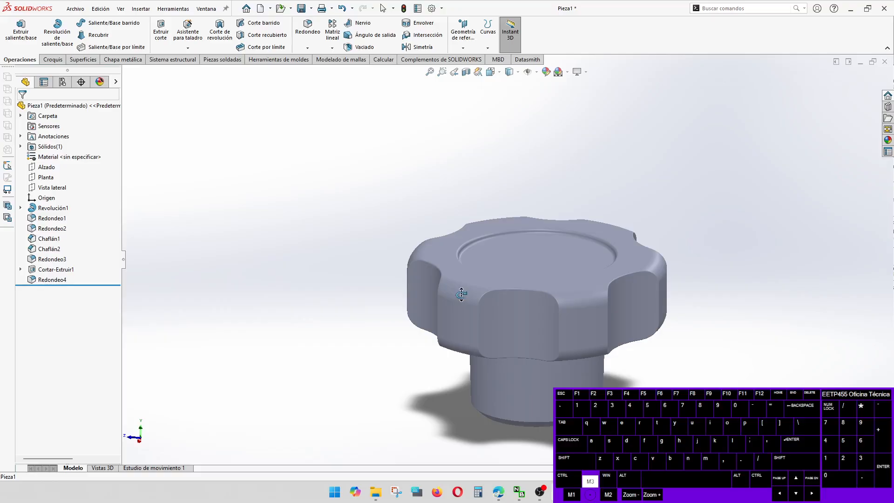
pyautogui.moveTo(461, 294); pyautogui.dragTo(592, 199, button='middle')
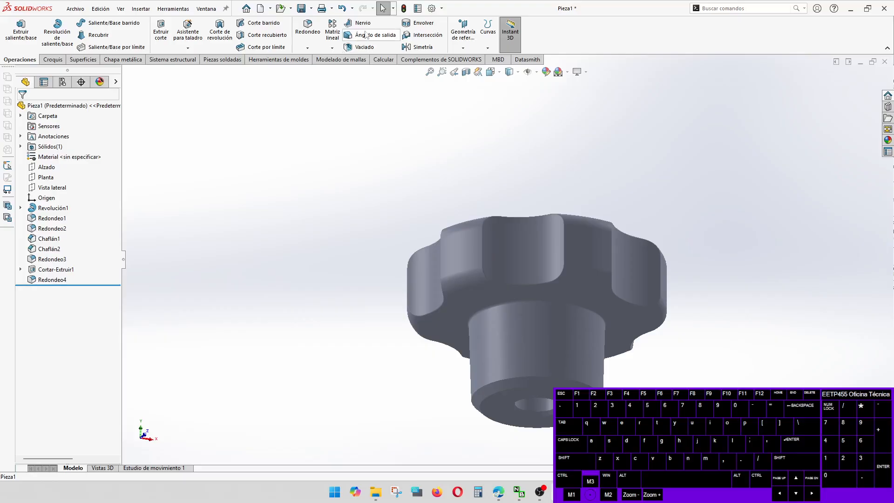
# Step: Restore the shaded with edges display and view the whole knob from below
pyautogui.click(518, 73)
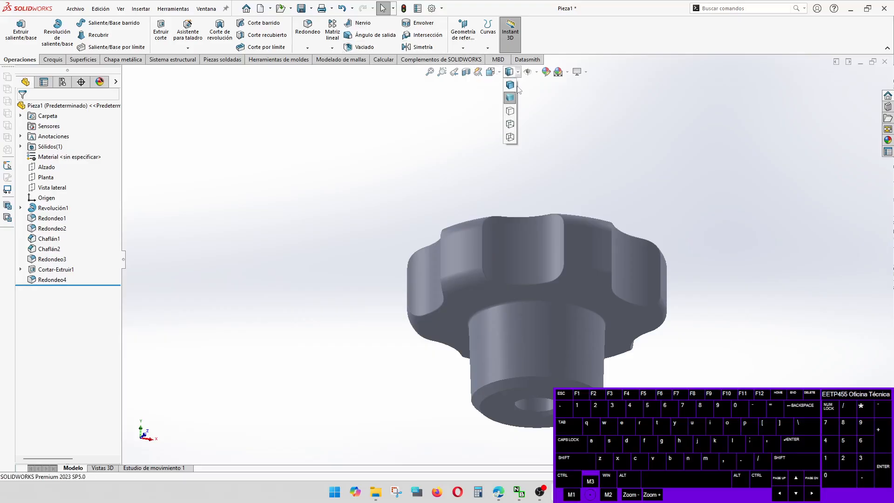
pyautogui.click(510, 96)
pyautogui.scroll(3, 534, 266)
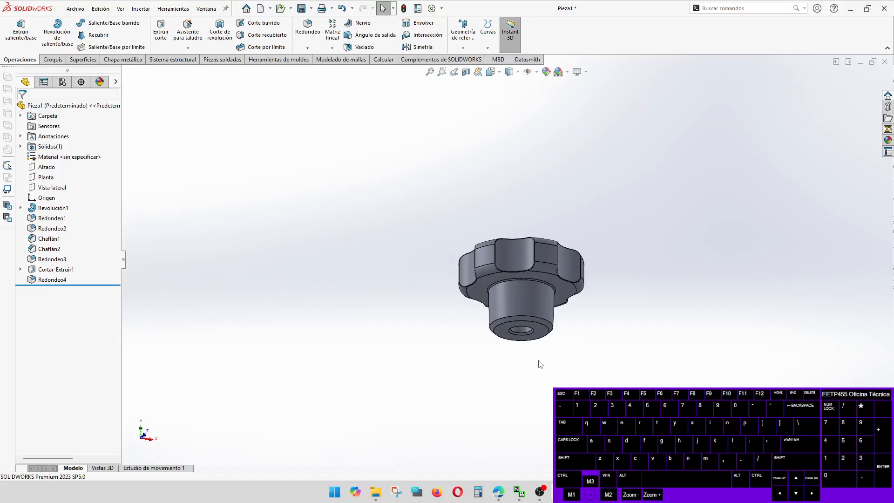
pyautogui.scroll(-4, 540, 303)
pyautogui.moveTo(540, 304); pyautogui.dragTo(540, 318, button='middle')
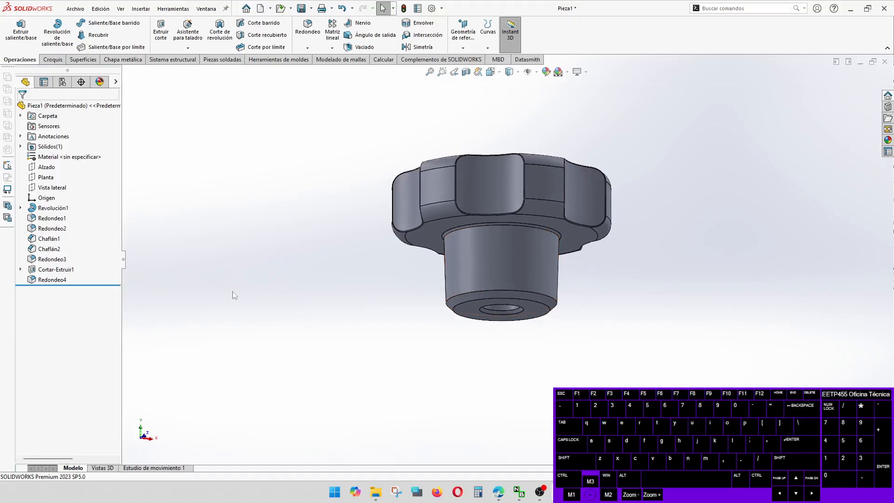
# Step: Roll the model history back to just after the Revolución1 feature and bring the plain stem into close view
pyautogui.moveTo(89, 285); pyautogui.dragTo(107, 213)
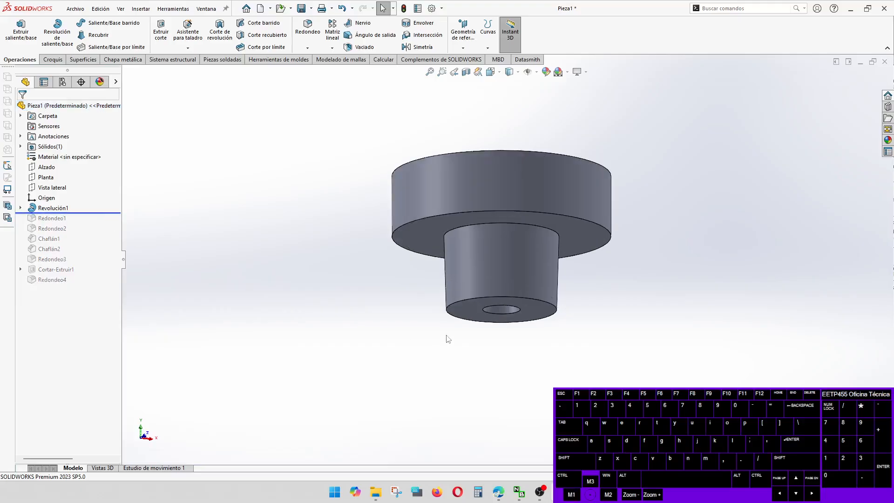
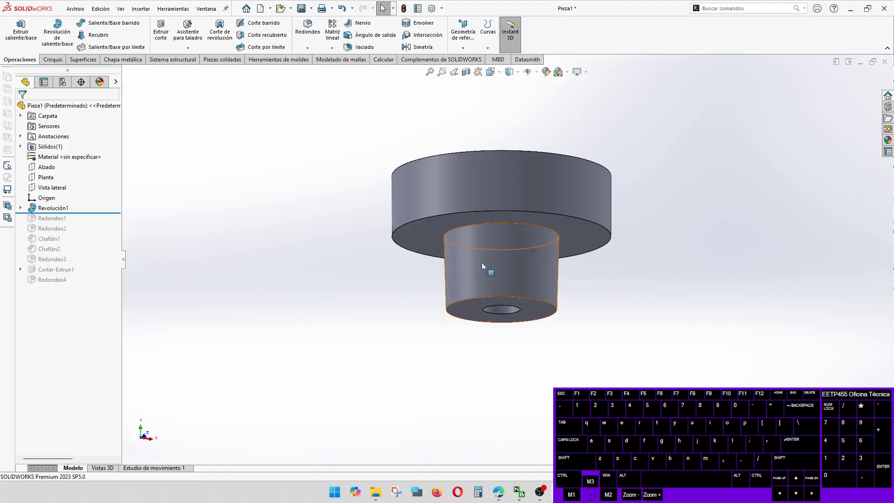
pyautogui.scroll(-6, 571, 302)
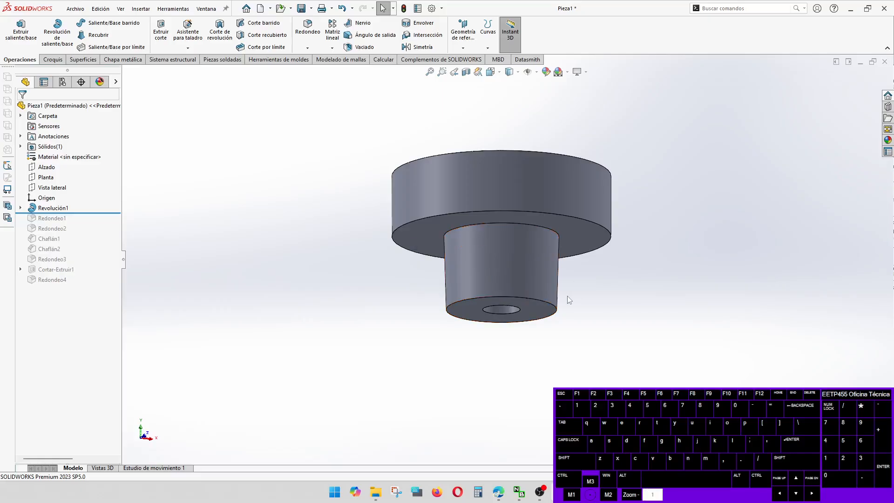
pyautogui.scroll(3, 397, 317)
pyautogui.scroll(2, 398, 316)
pyautogui.scroll(-2, 343, 219)
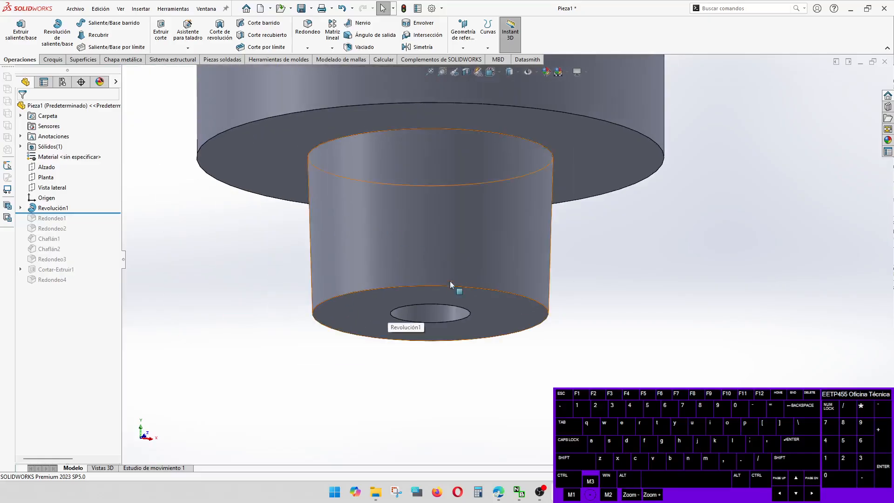
# Step: Sketch a three-sided polygon on the Vista lateral plane at the stem hole's edge, with an inscribed circle about 1.19 mm in diameter
pyautogui.click(48, 187)
pyautogui.click(50, 175)
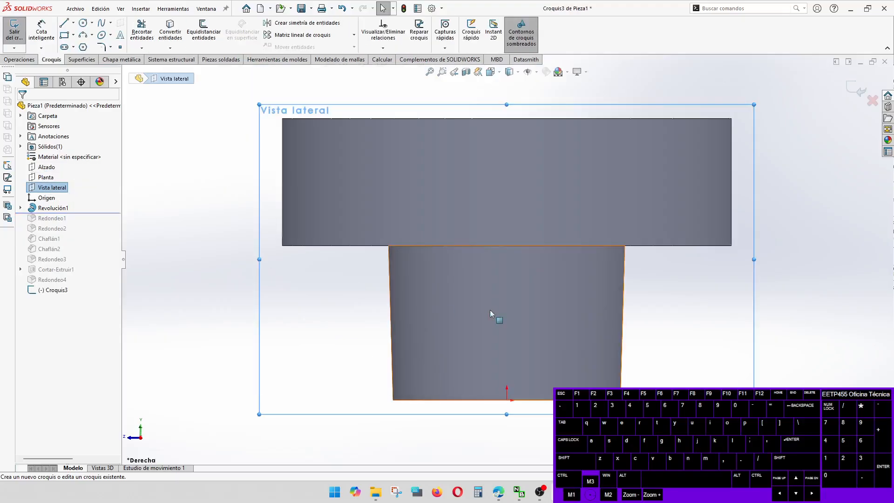
pyautogui.scroll(-2, 536, 396)
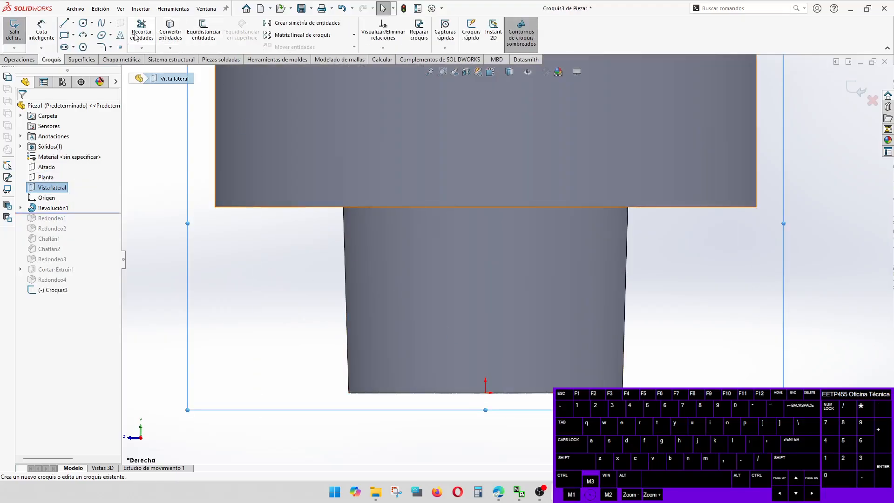
pyautogui.click(83, 47)
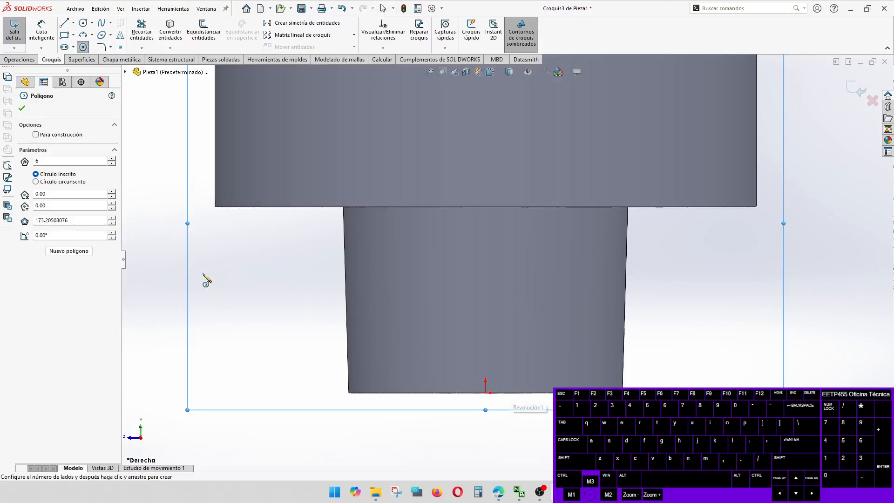
pyautogui.click(112, 163)
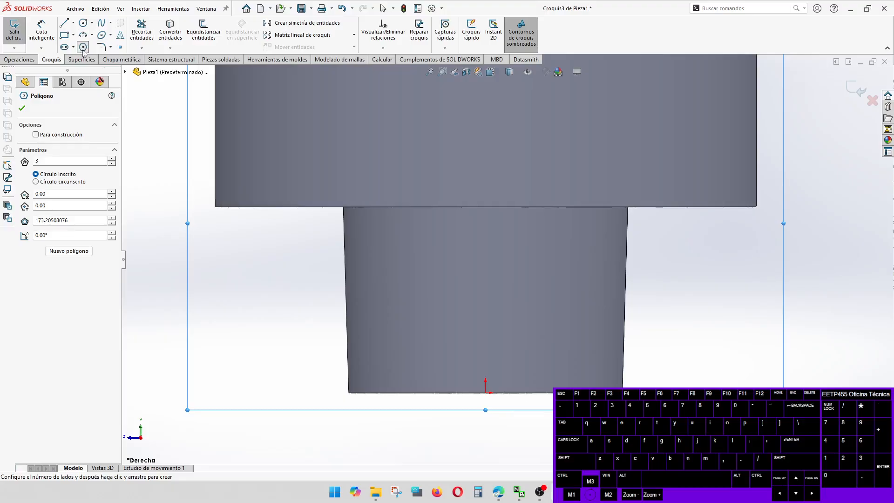
pyautogui.moveTo(554, 405)
pyautogui.mouseDown(button='middle')
pyautogui.moveTo(553, 381)
pyautogui.moveTo(552, 390)
pyautogui.mouseUp(button='middle')
pyautogui.click(532, 394)
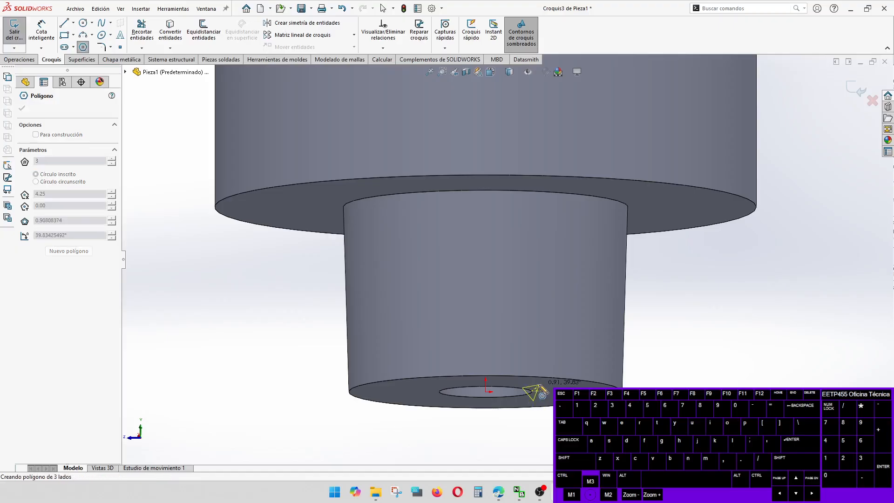
pyautogui.click(521, 392)
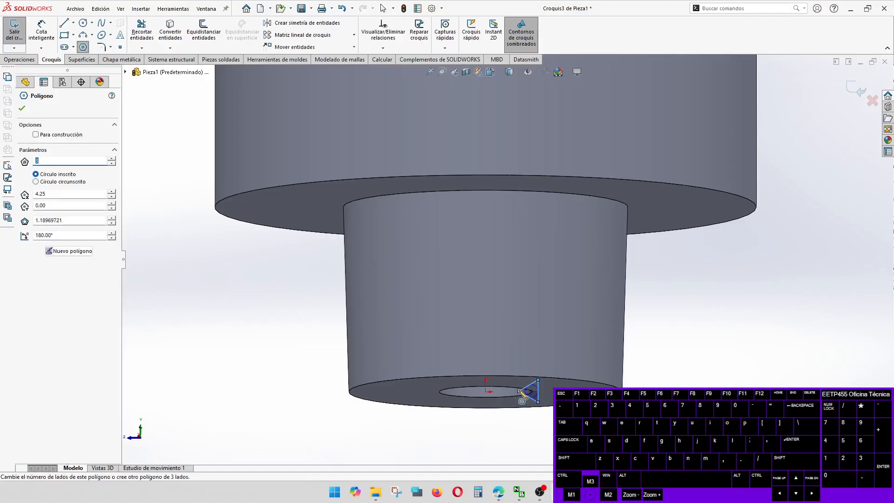
pyautogui.press('Escape')
# Step: Add a horizontal relation aligning the triangle's inner vertex, the midpoint of its opposite side and the origin
pyautogui.scroll(-5, 514, 390)
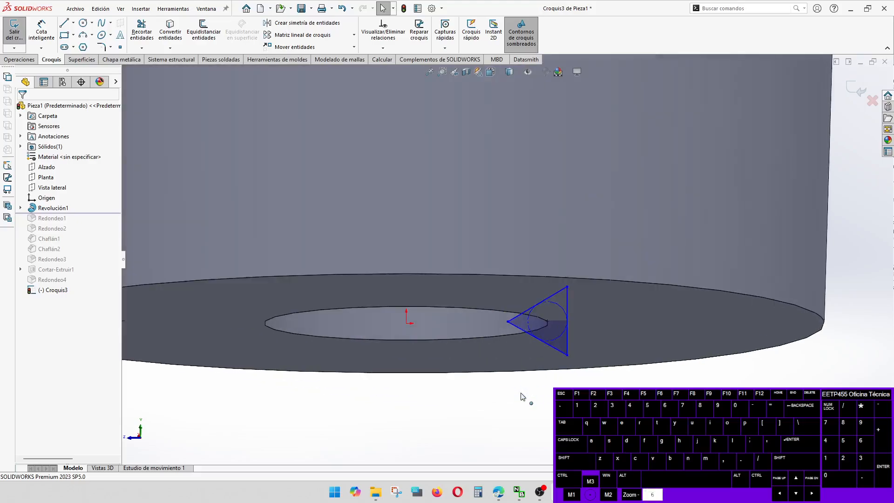
pyautogui.click(508, 322)
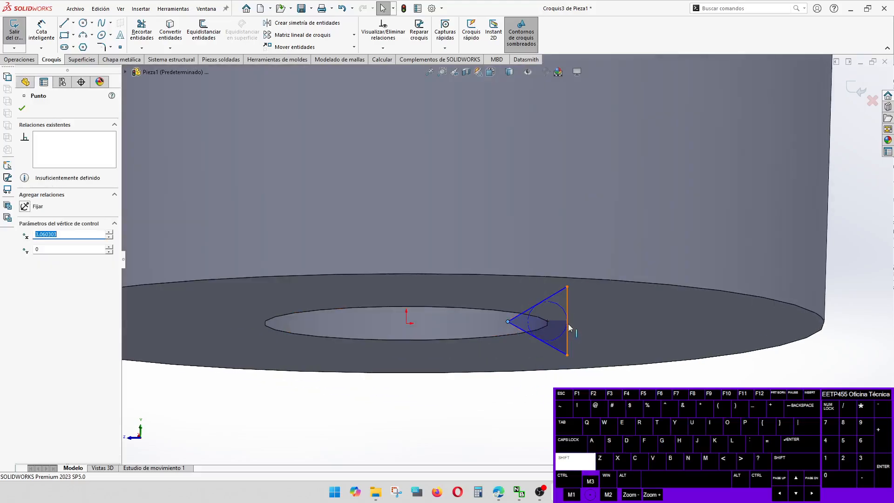
pyautogui.keyDown('shift'); pyautogui.click(567, 321); pyautogui.keyUp('shift')
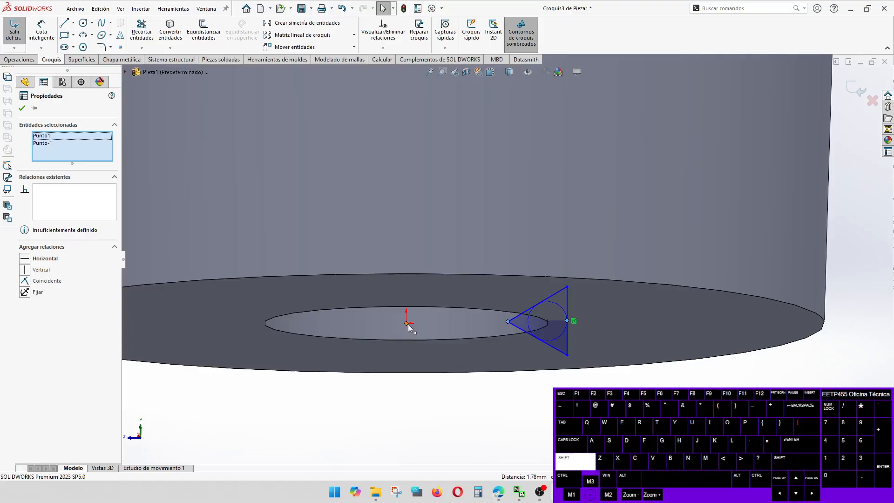
pyautogui.keyDown('shift'); pyautogui.click(406, 323); pyautogui.keyUp('shift')
pyautogui.click(432, 281)
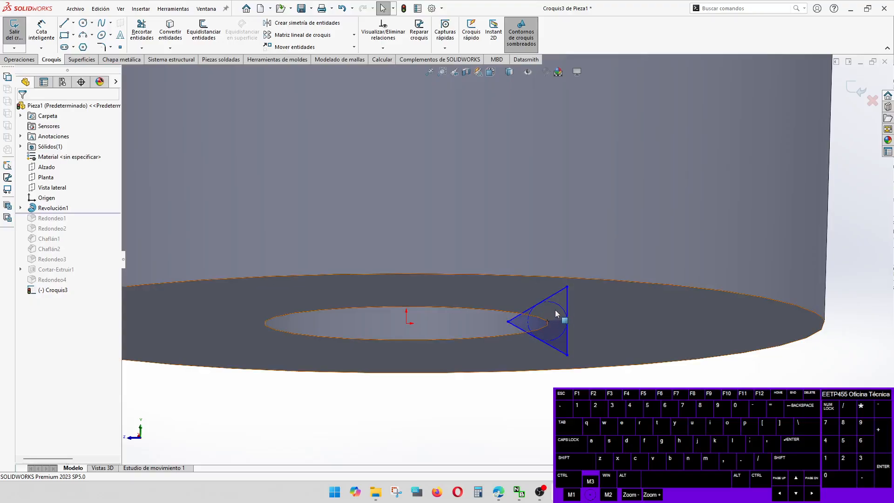
# Step: Shrink the triangle to a side length of about 0.61 mm, keeping it across the hole's edge
pyautogui.click(508, 322)
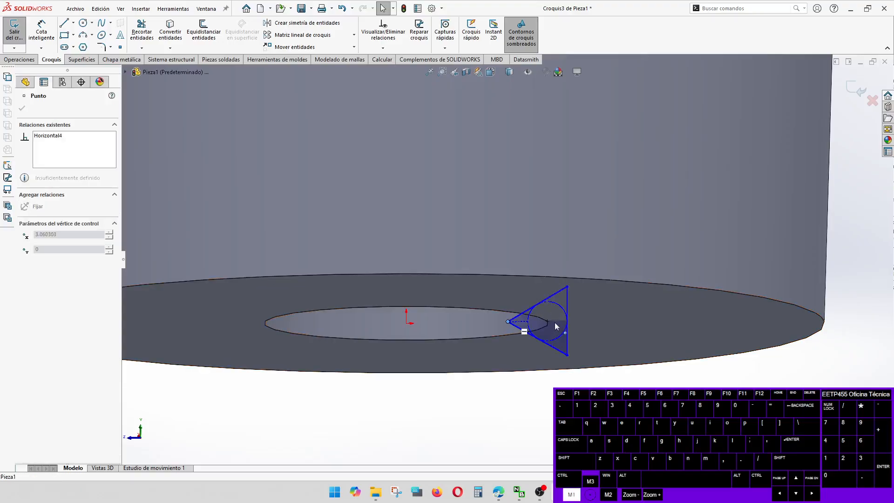
pyautogui.moveTo(587, 323)
pyautogui.mouseDown()
pyautogui.moveTo(496, 321)
pyautogui.moveTo(585, 321)
pyautogui.moveTo(534, 324)
pyautogui.moveTo(548, 326)
pyautogui.mouseUp()
pyautogui.scroll(-3, 553, 328)
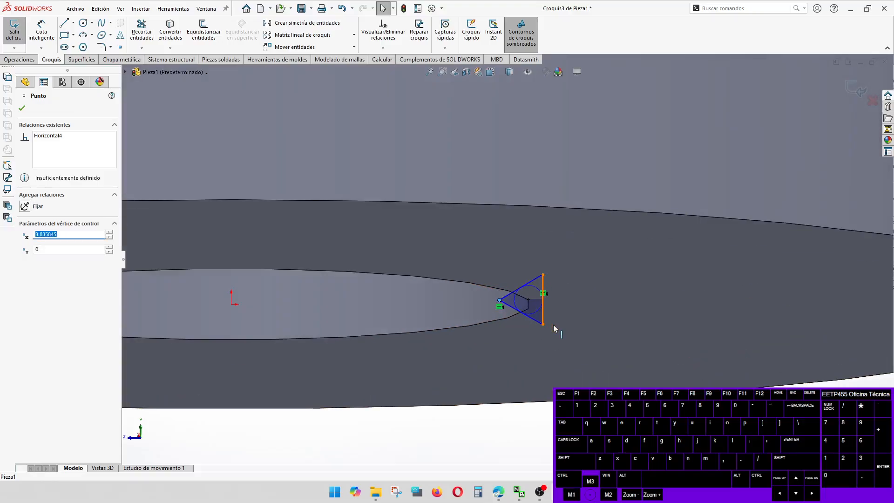
pyautogui.scroll(3, 476, 303)
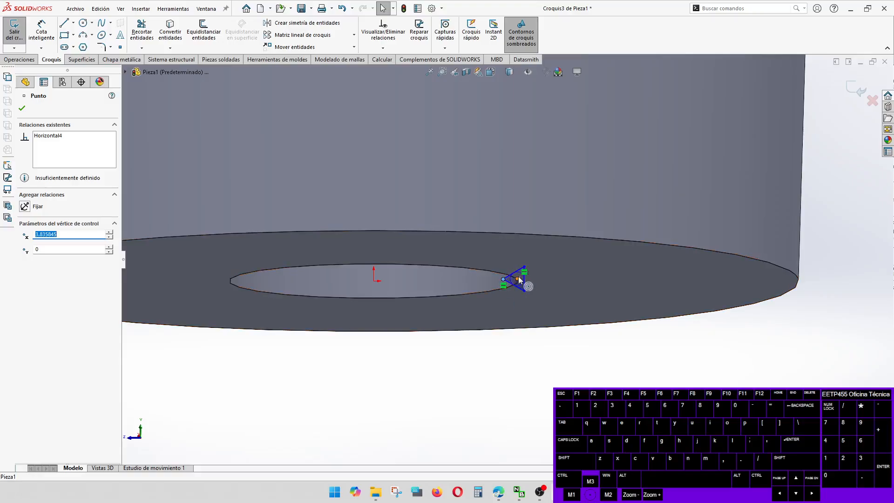
pyautogui.click(471, 271)
pyautogui.click(544, 390)
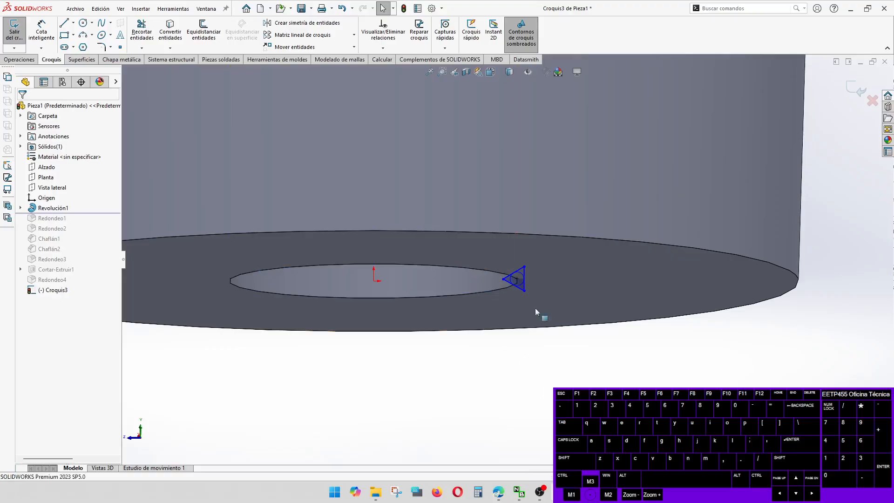
pyautogui.click(523, 278)
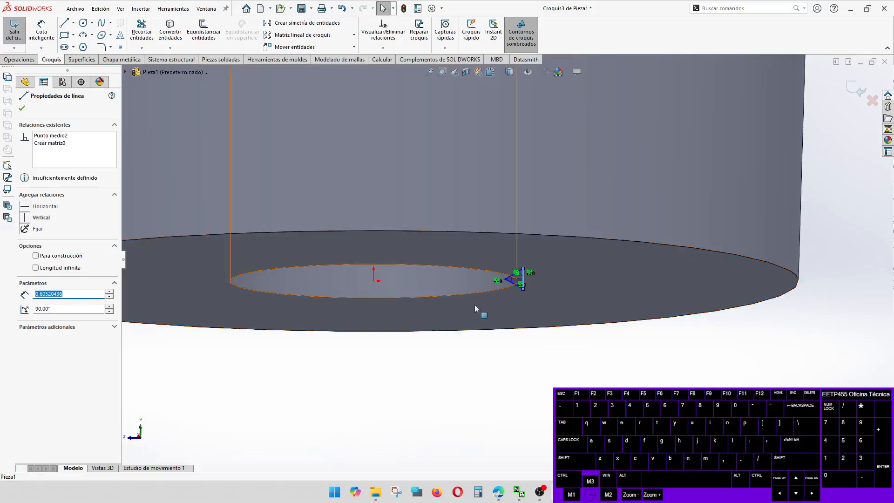
pyautogui.scroll(-3, 476, 305)
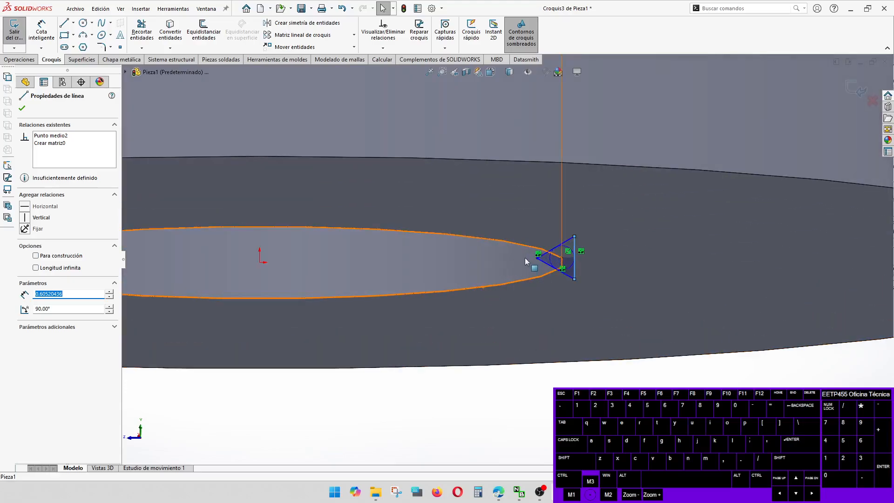
# Step: Resize and rotate the triangle at the hole's edge so its tip points outward and its vertical side faces the axis
pyautogui.click(537, 258)
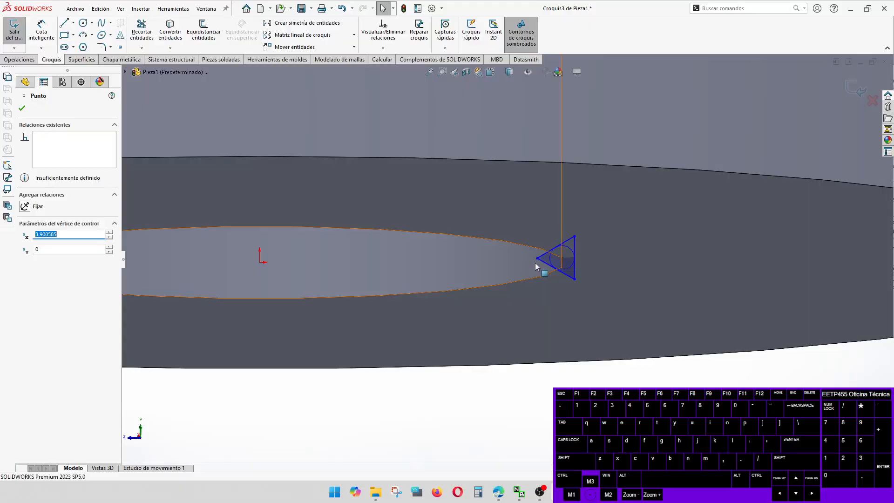
pyautogui.moveTo(539, 260)
pyautogui.mouseDown()
pyautogui.moveTo(585, 257)
pyautogui.moveTo(536, 261)
pyautogui.mouseUp()
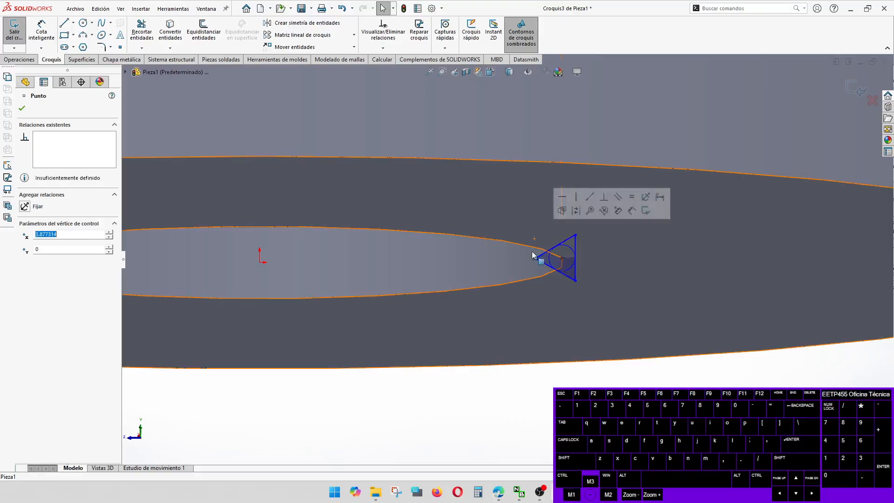
pyautogui.click(576, 263)
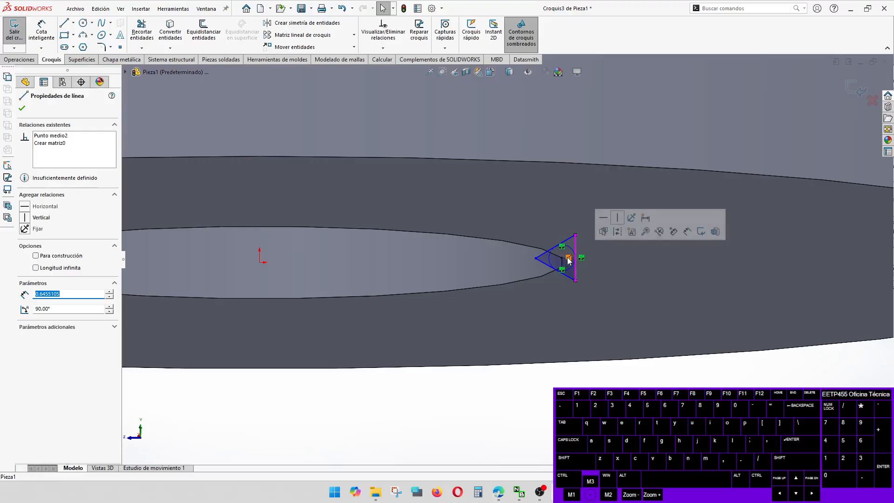
pyautogui.click(251, 262)
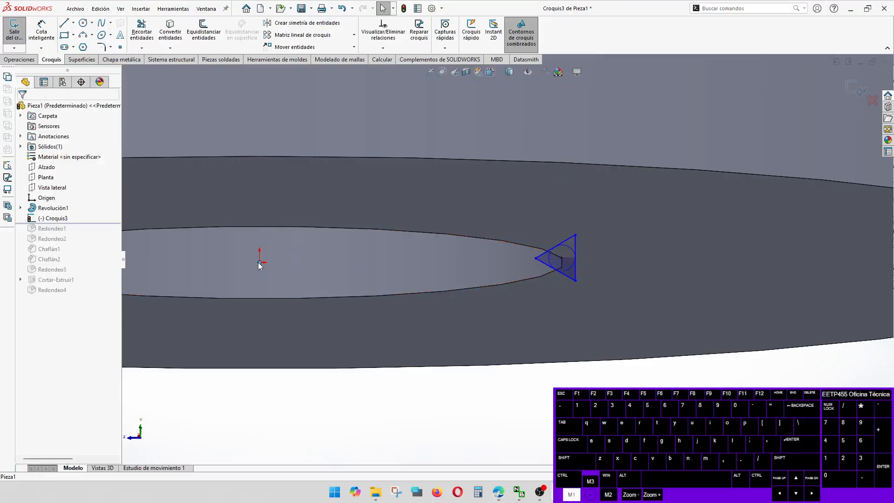
pyautogui.click(576, 236)
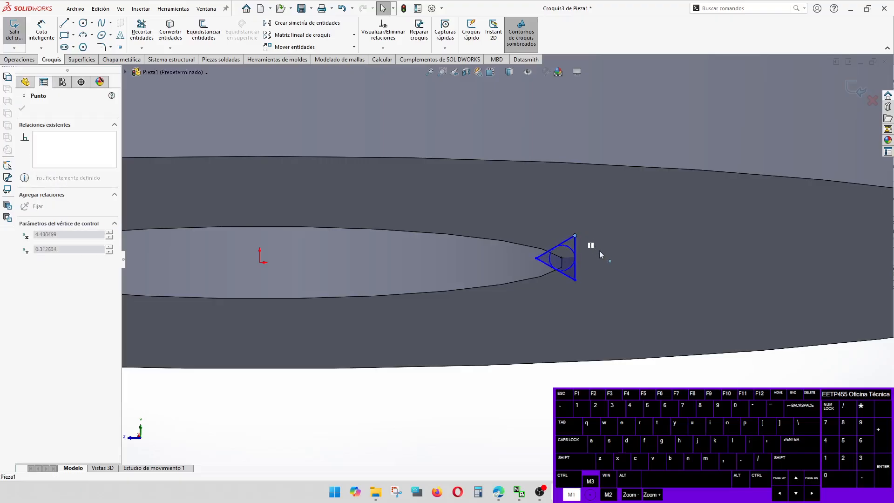
pyautogui.click(568, 260)
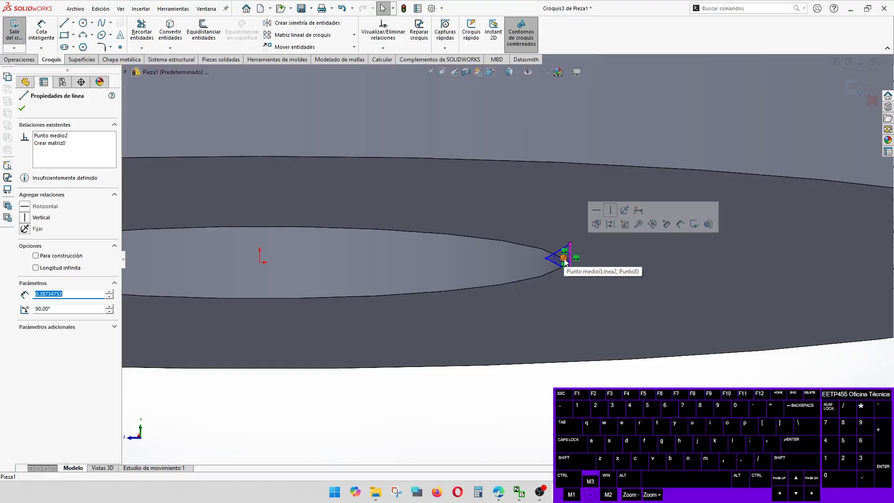
pyautogui.click(565, 262)
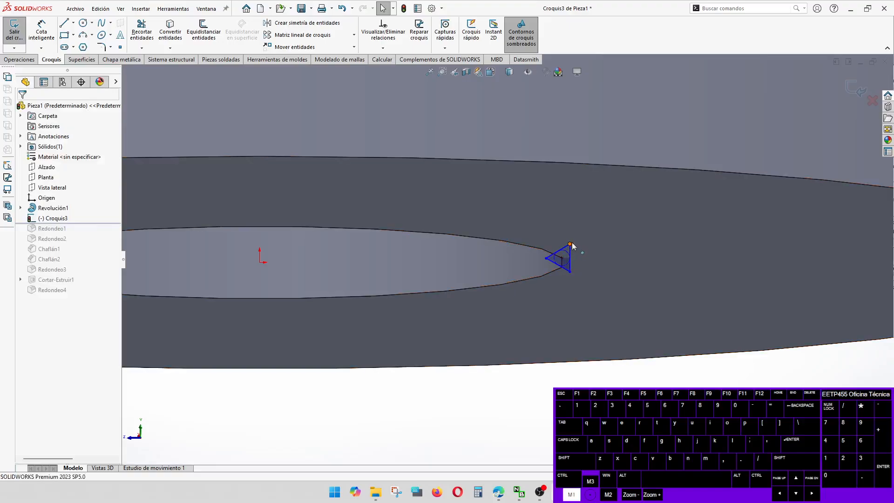
pyautogui.moveTo(570, 245); pyautogui.dragTo(595, 258)
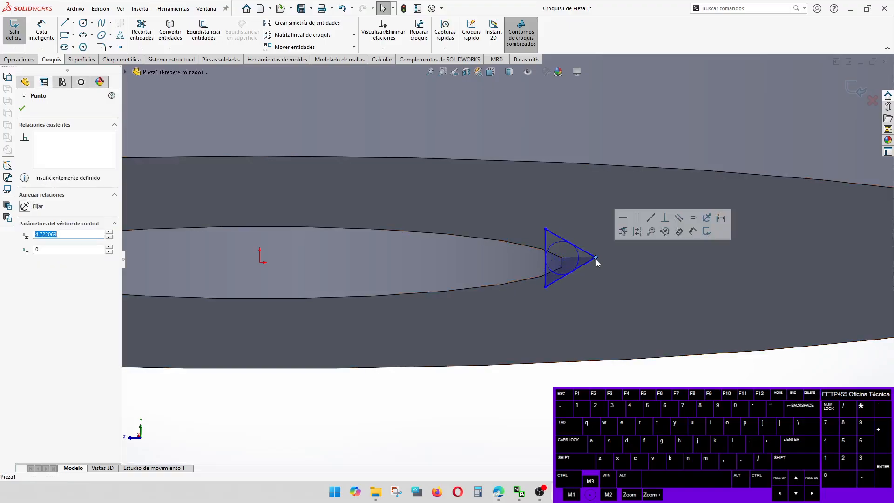
# Step: Add a Horizontal relation between the triangle's outer tip, its centre point and the origin
pyautogui.keyDown('shift'); pyautogui.click(562, 262); pyautogui.keyUp('shift')
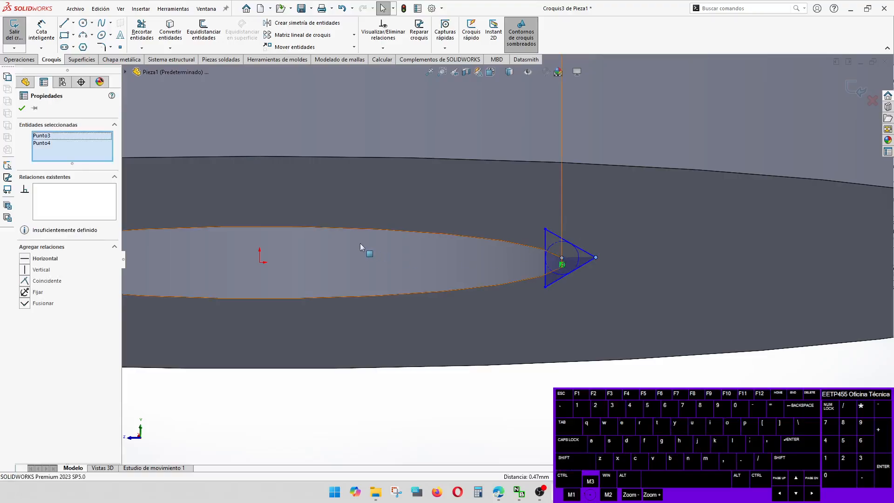
pyautogui.keyDown('shift'); pyautogui.click(259, 263); pyautogui.keyUp('shift')
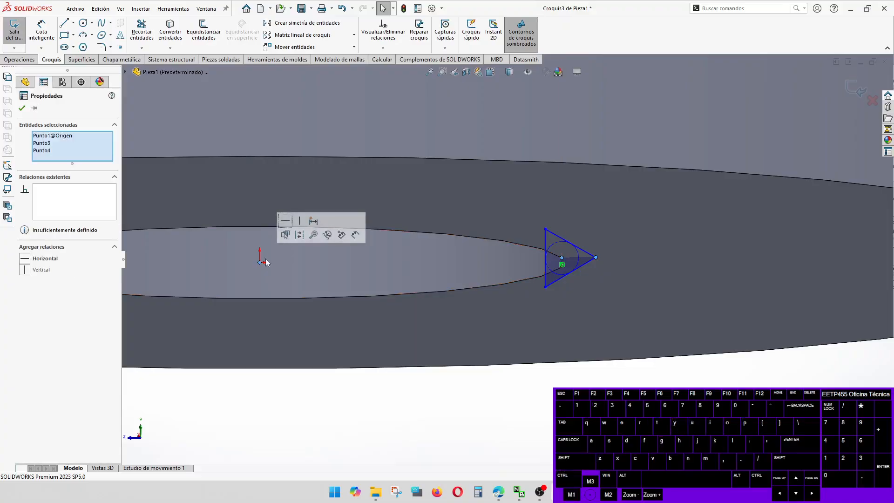
pyautogui.click(293, 227)
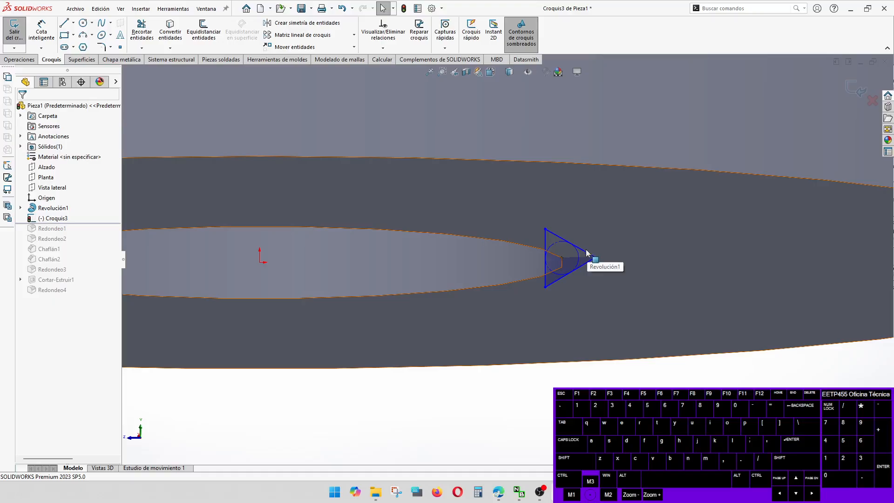
# Step: Remove the triangle's polygon pattern relation and dimension the angle between its two sloping sides as 55°
pyautogui.click(546, 240)
pyautogui.click(539, 263)
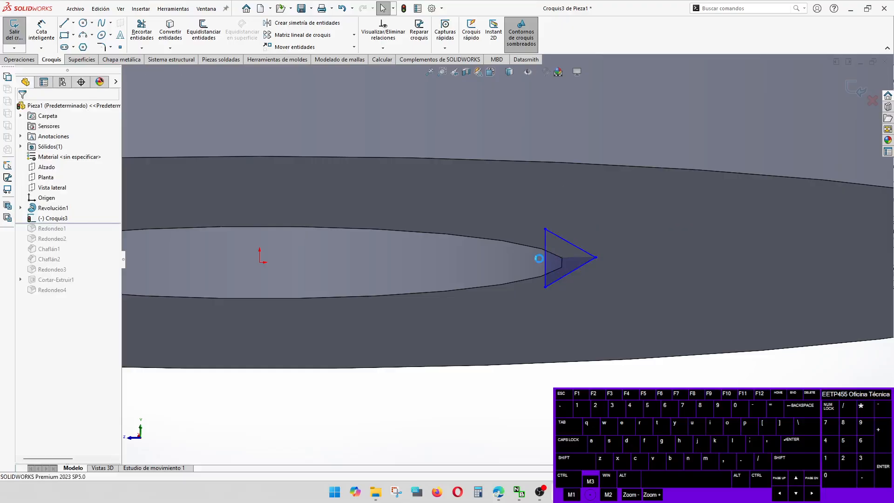
pyautogui.click(46, 32)
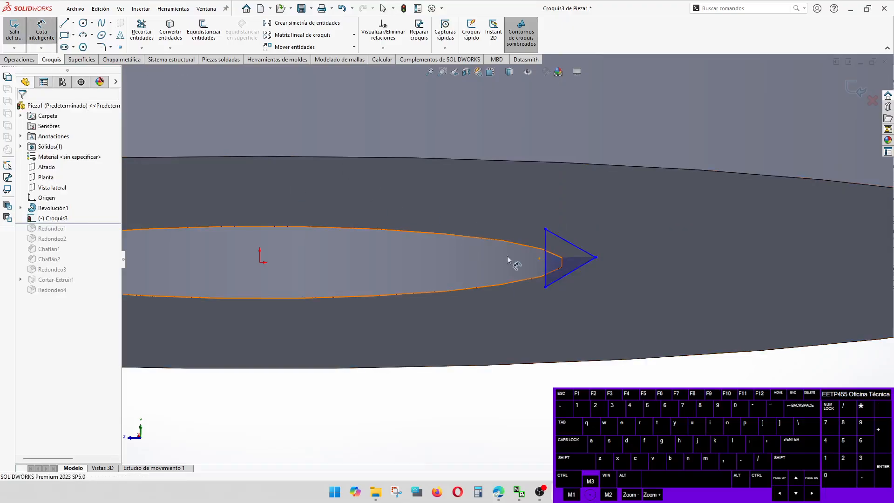
pyautogui.click(578, 264)
pyautogui.click(570, 243)
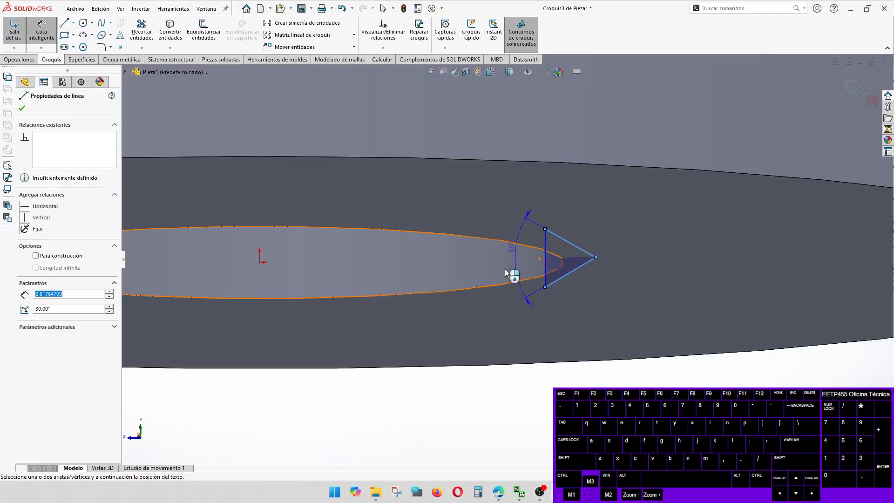
pyautogui.click(504, 270)
pyautogui.write('55')
pyautogui.press('Return')
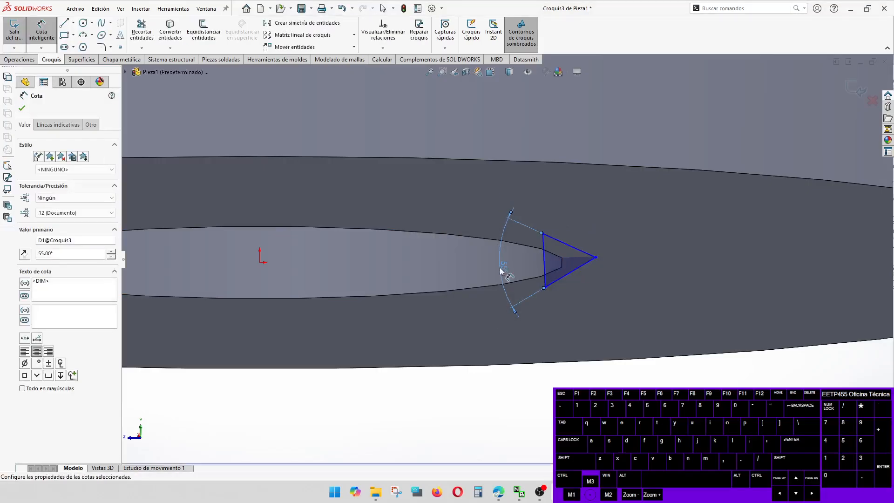
pyautogui.press('Escape')
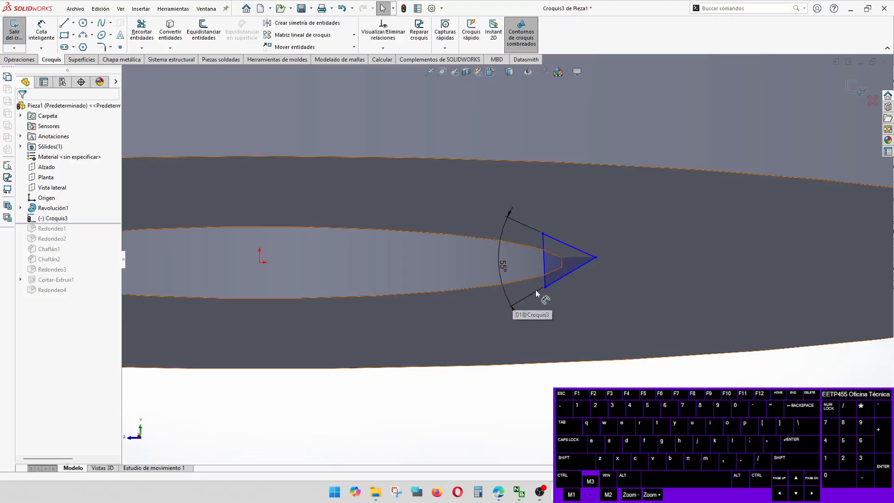
# Step: Add a Horizontal relation between the midpoint of the triangle's inner side, its outer tip and the origin
pyautogui.click(544, 267)
pyautogui.click(595, 257)
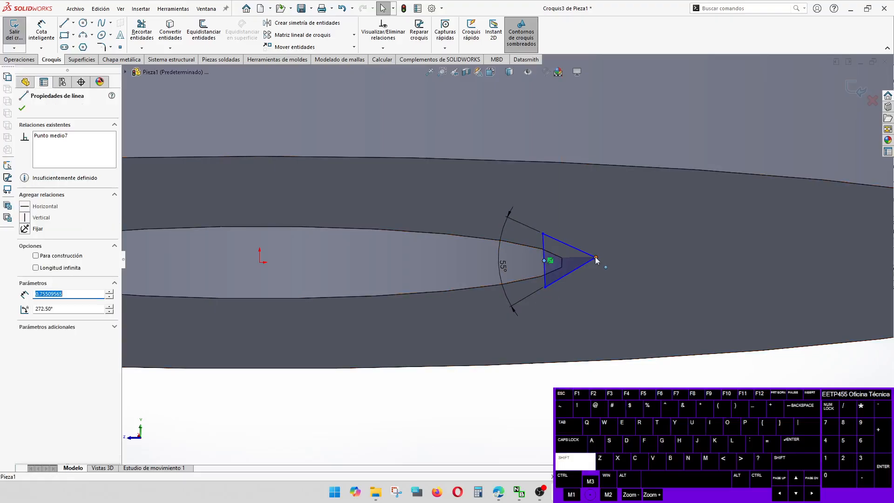
pyautogui.keyDown('ctrl'); pyautogui.click(260, 262); pyautogui.keyUp('ctrl')
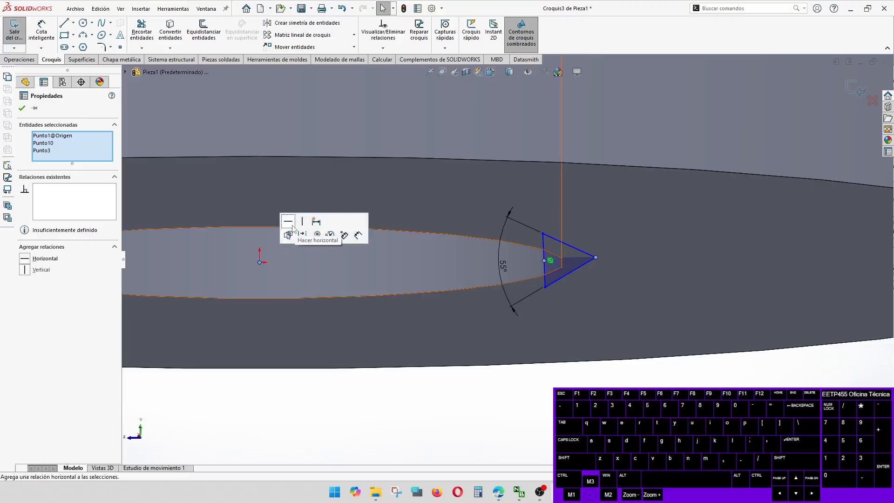
pyautogui.click(479, 394)
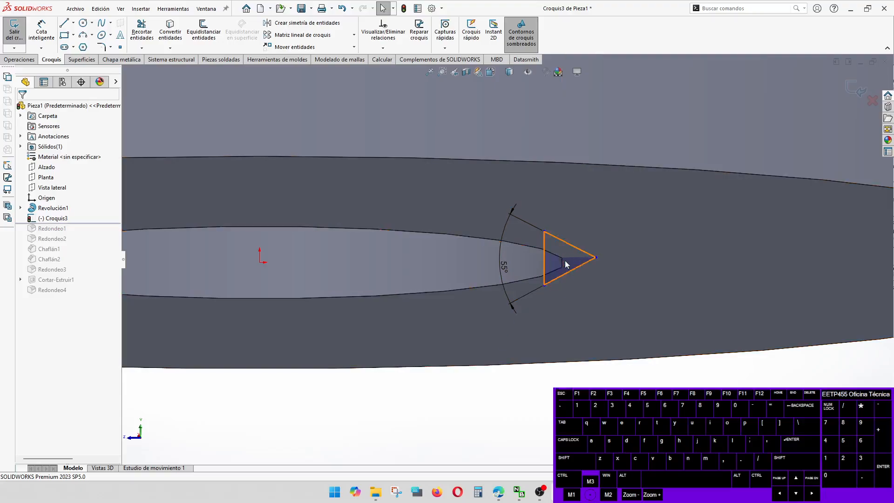
pyautogui.click(572, 247)
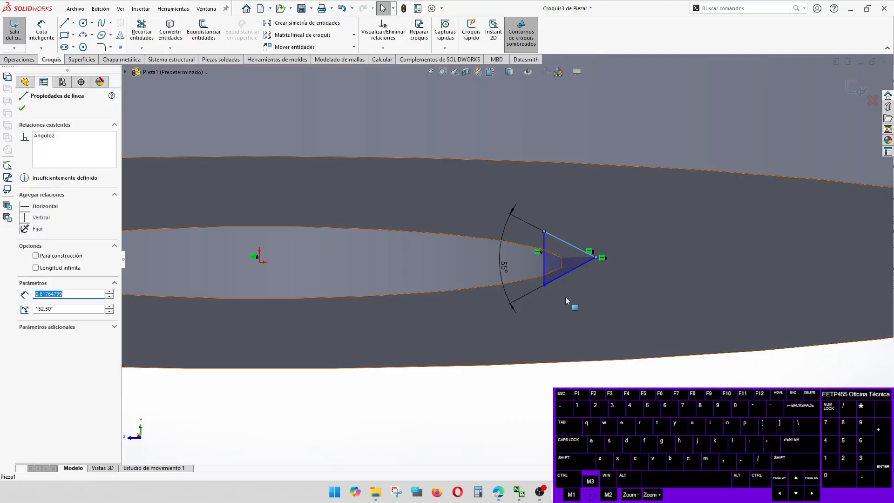
pyautogui.click(563, 376)
# Step: Undo the triangle edits back to the regular polygon with its construction circle, including a trial move of the tip
pyautogui.hotkey('ctrl', 'z')
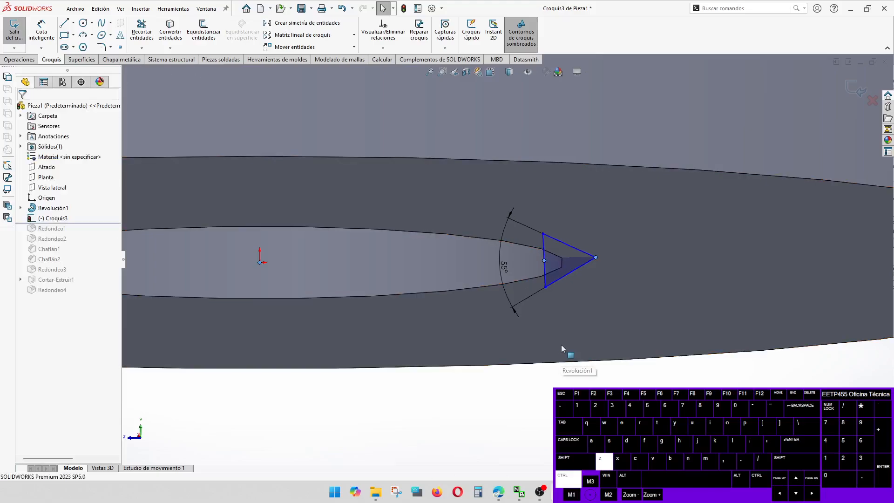
pyautogui.click(577, 262)
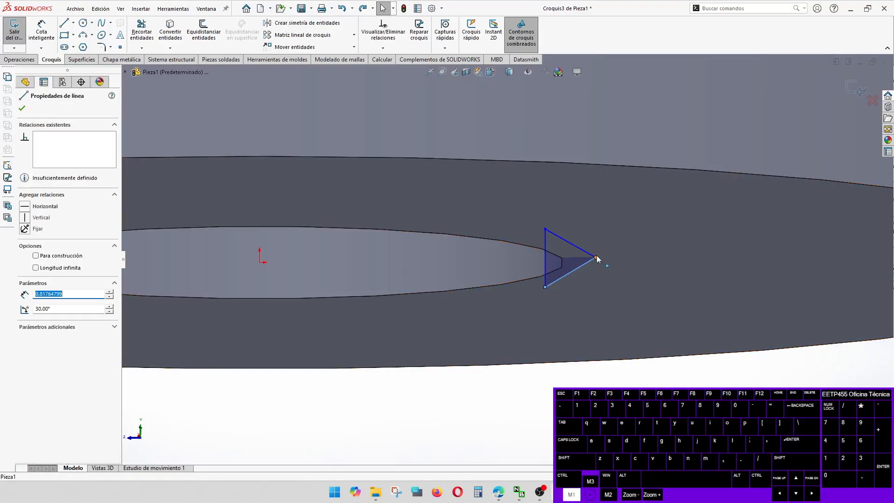
pyautogui.moveTo(596, 257); pyautogui.dragTo(587, 257)
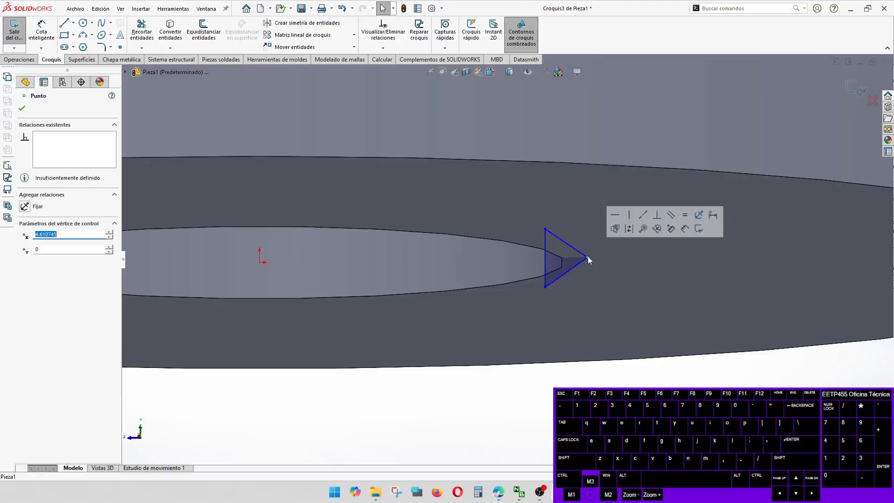
pyautogui.hotkey('ctrl', 'z')
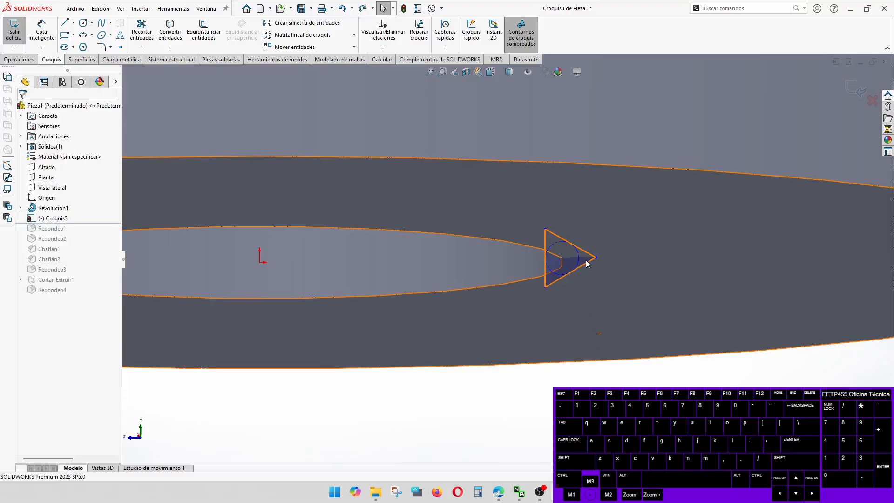
pyautogui.click(585, 262)
pyautogui.click(567, 378)
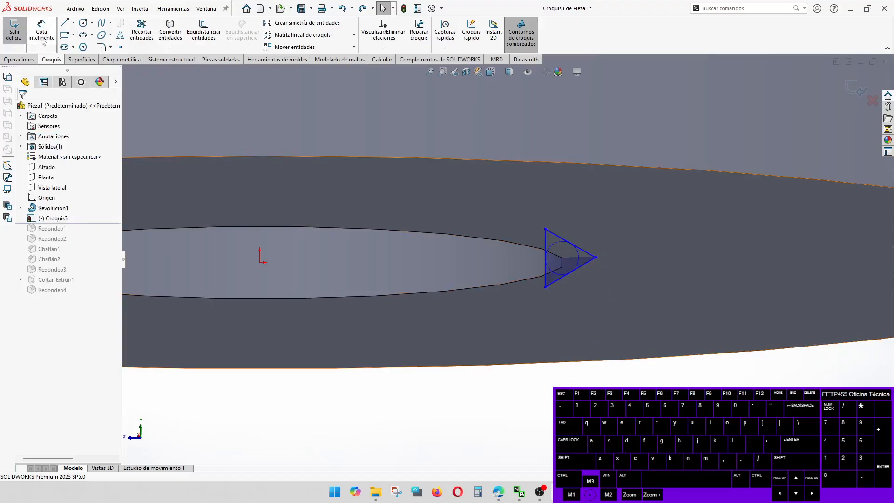
# Step: Draw a vertical construction line about 2.97 mm long upward from the origin
pyautogui.click(69, 26)
pyautogui.scroll(2, 507, 261)
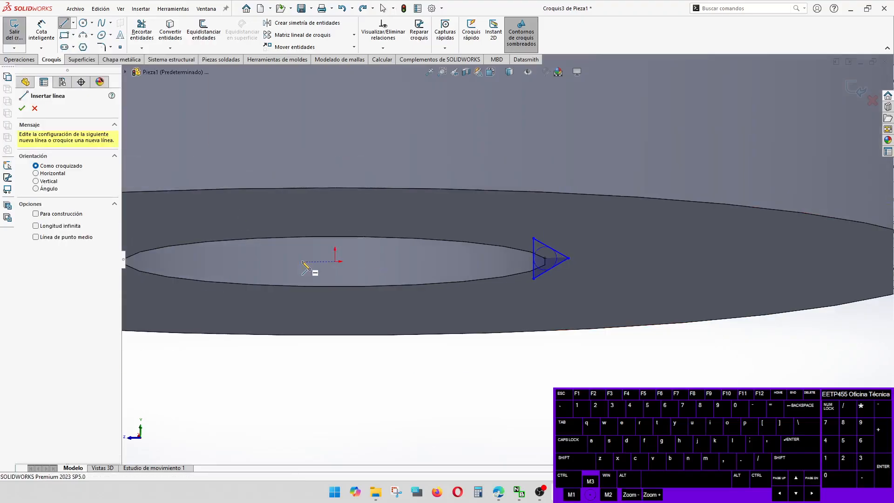
pyautogui.click(335, 261)
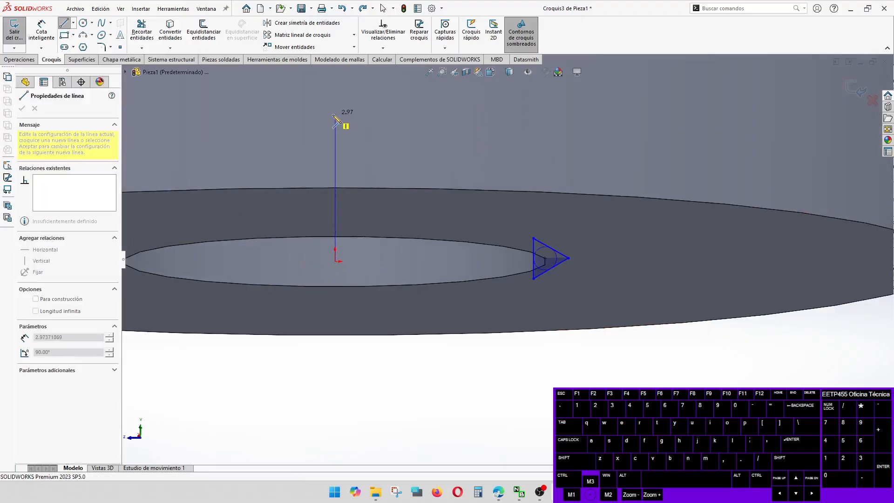
pyautogui.click(335, 115)
pyautogui.press('Escape')
pyautogui.click(335, 124)
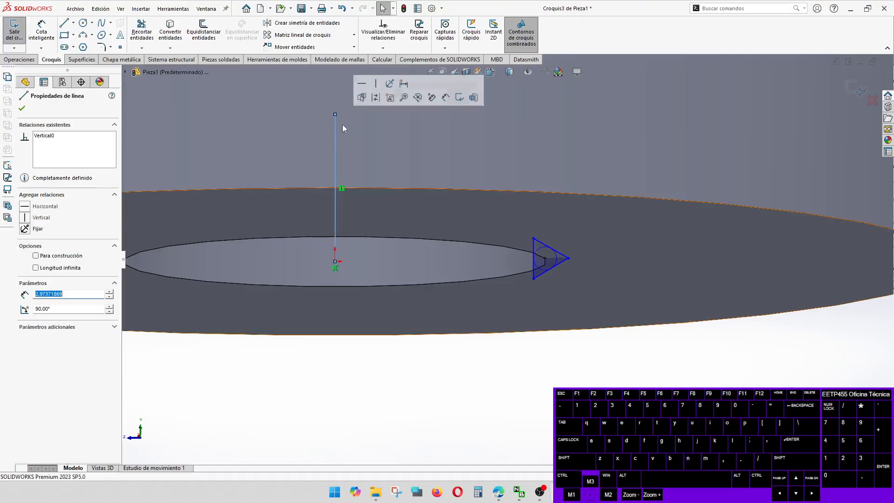
pyautogui.press('Escape')
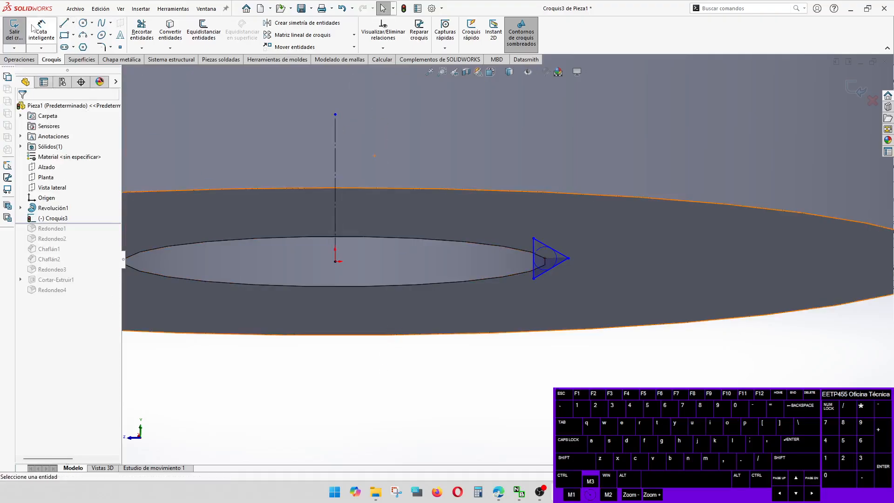
# Step: Dimension the triangle's outer tip across the vertical construction line as a 10 mm diameter and exit the sketch
pyautogui.click(41, 31)
pyautogui.click(335, 199)
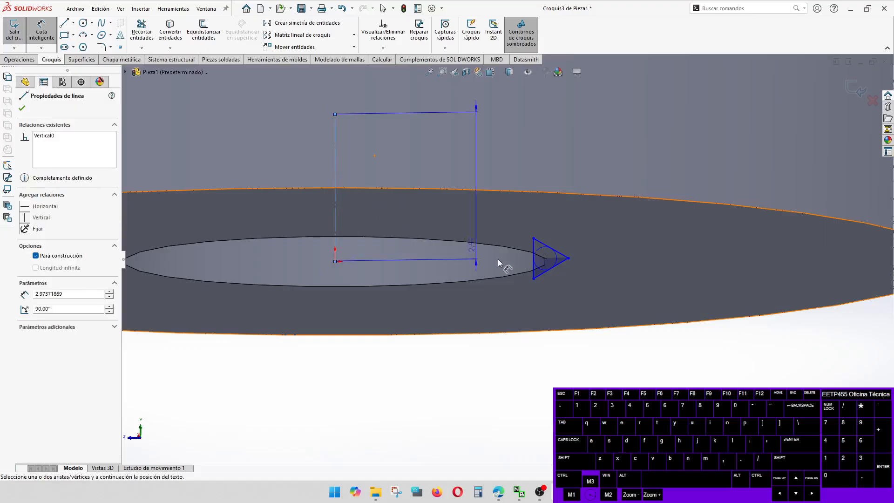
pyautogui.click(568, 258)
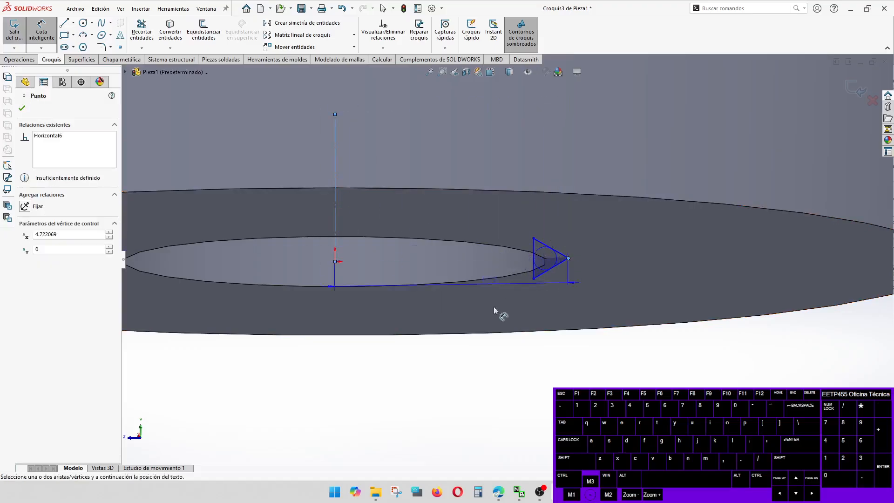
pyautogui.click(295, 389)
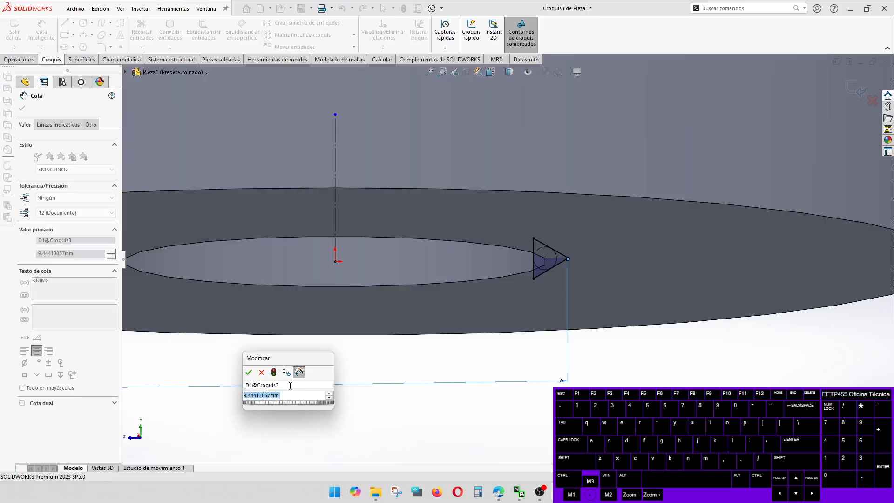
pyautogui.write('10')
pyautogui.press('Return')
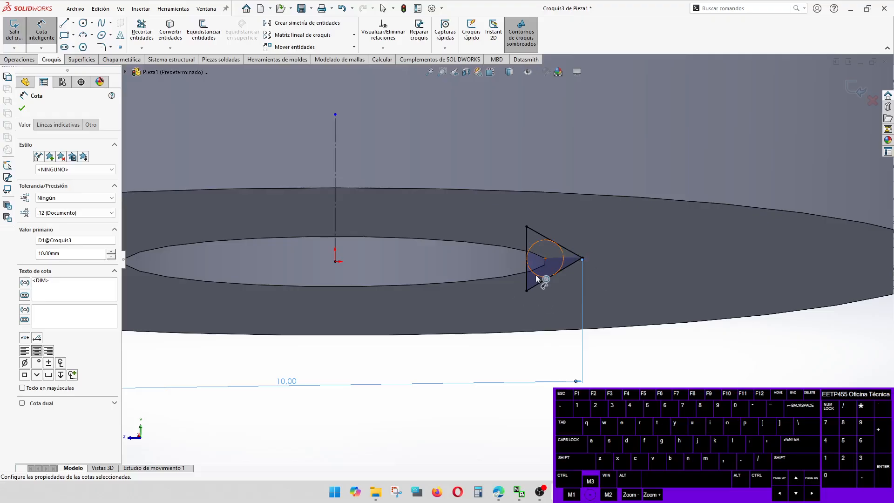
pyautogui.click(859, 100)
# Step: Start a new sketch on the ring-shaped bottom face of the revolved part
pyautogui.click(572, 246)
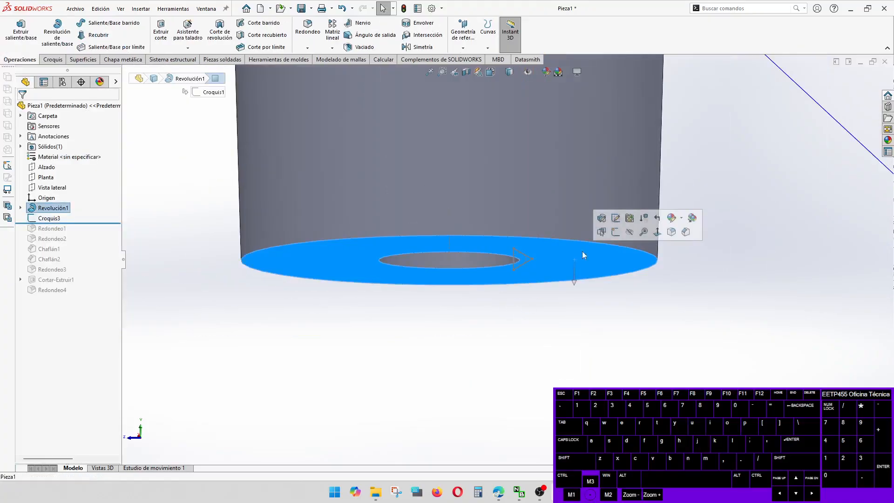
pyautogui.click(621, 235)
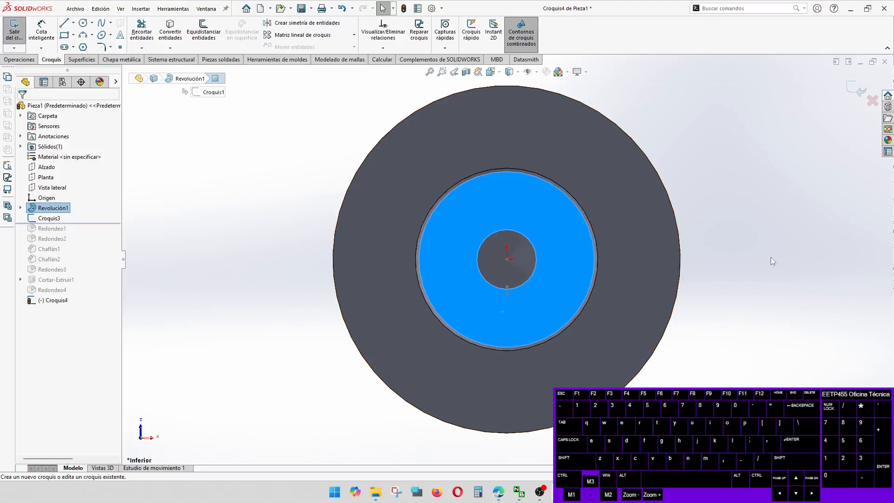
pyautogui.click(723, 242)
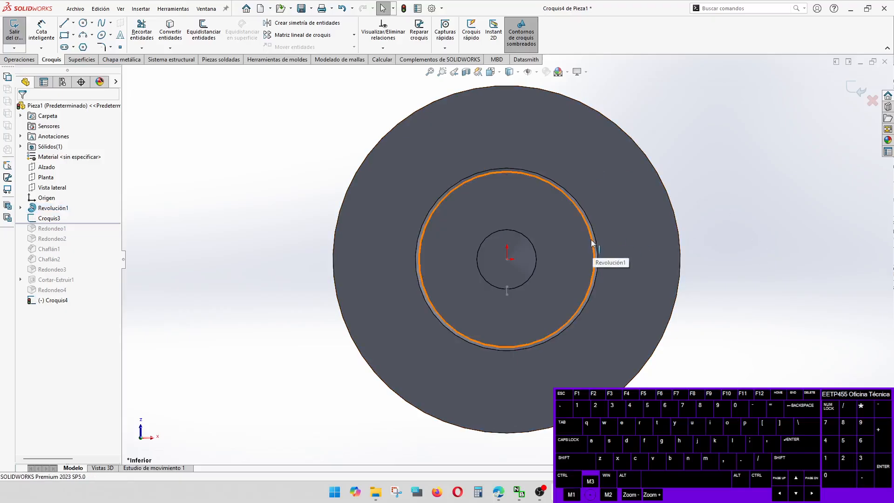
# Step: Try converting the bottom face's outer circular edge into the sketch, and discard the converted circle
pyautogui.click(591, 274)
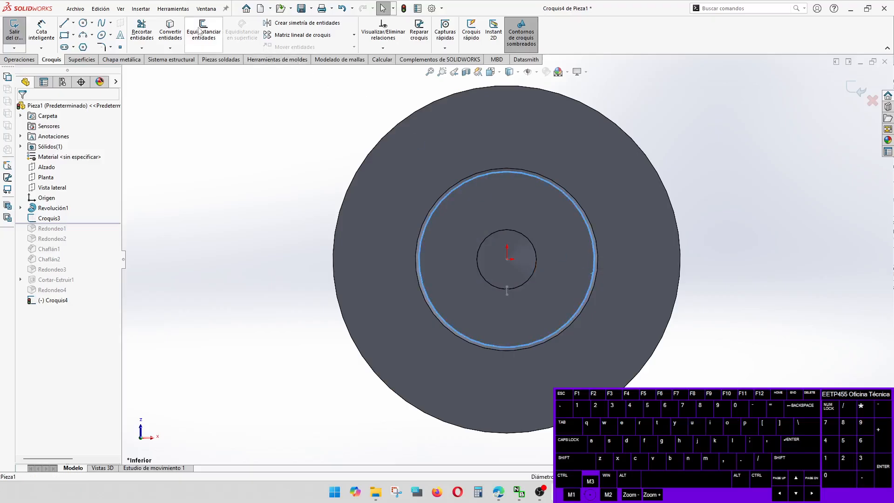
pyautogui.click(170, 31)
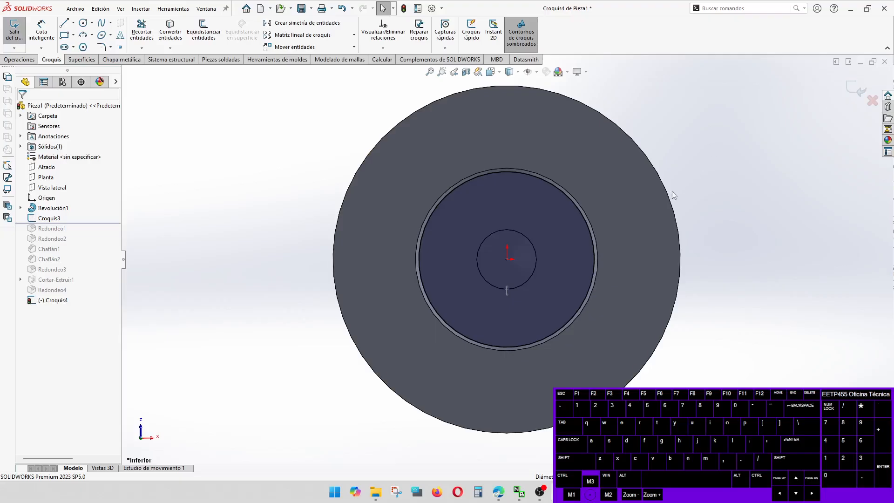
pyautogui.moveTo(607, 214); pyautogui.dragTo(591, 373, button='middle')
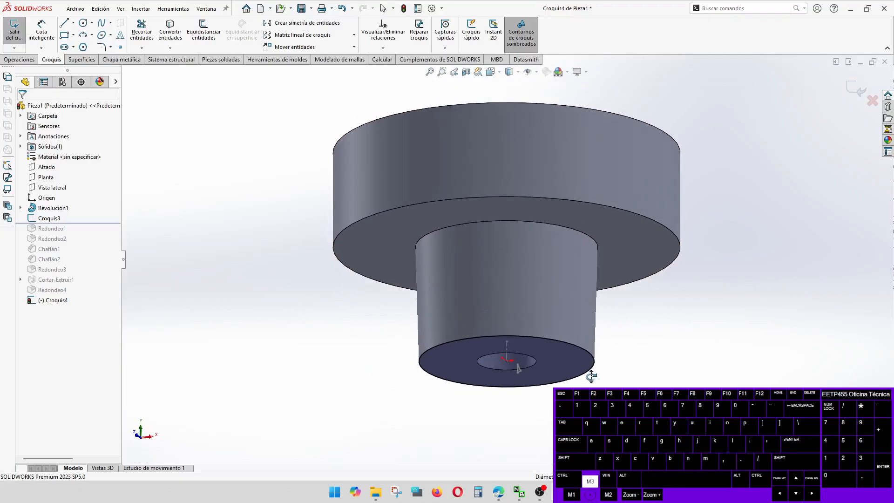
pyautogui.scroll(5, 564, 361)
pyautogui.moveTo(555, 344); pyautogui.dragTo(567, 312, button='middle')
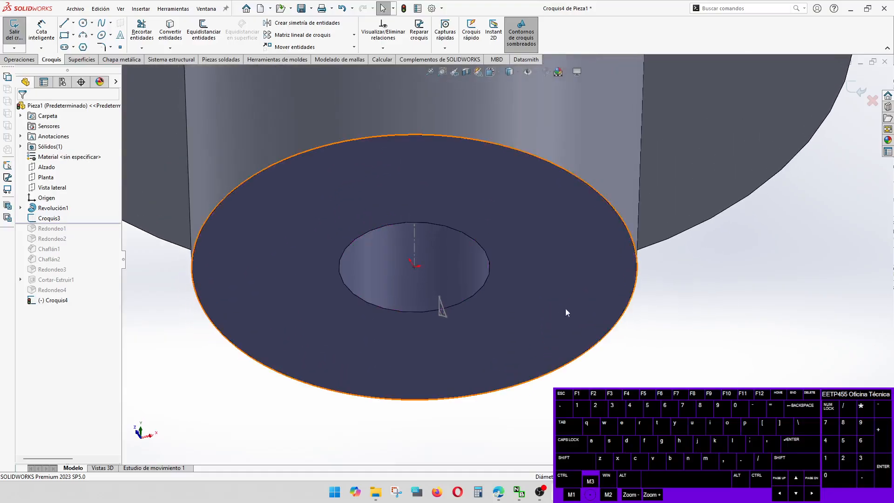
pyautogui.click(632, 263)
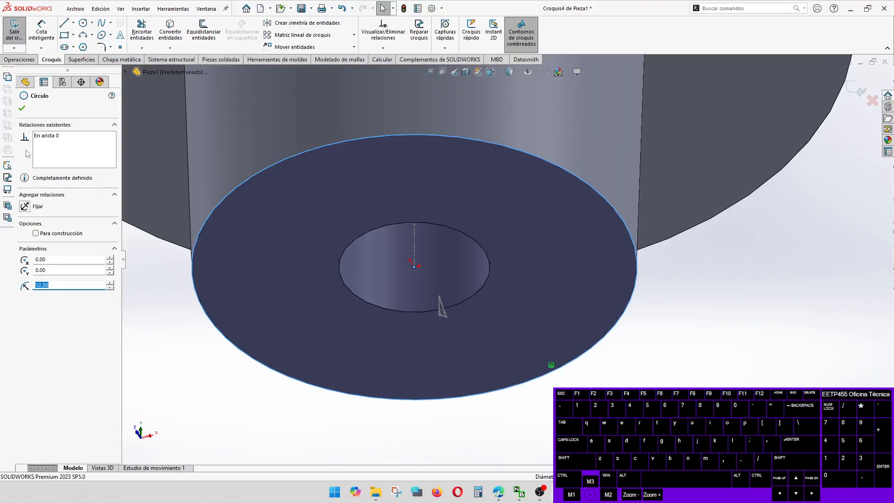
pyautogui.press('Escape')
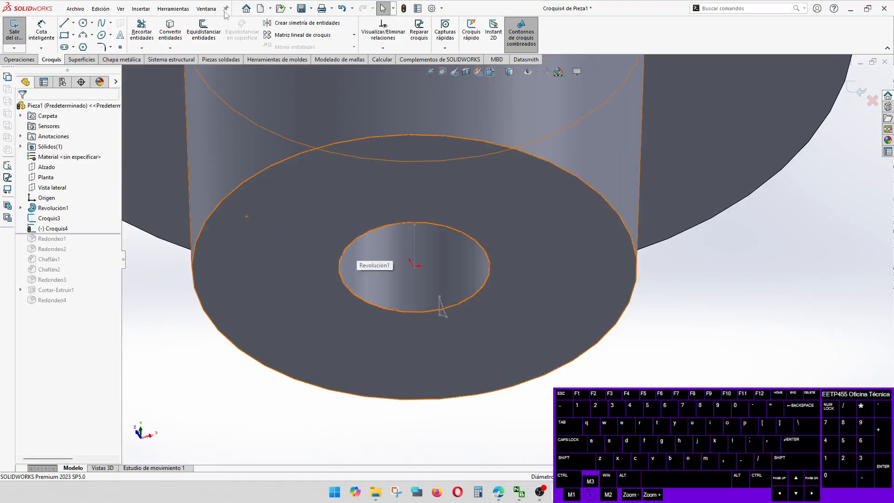
# Step: Convert the hole's circular edge on the bottom face into a sketch circle and exit the sketch
pyautogui.click(163, 37)
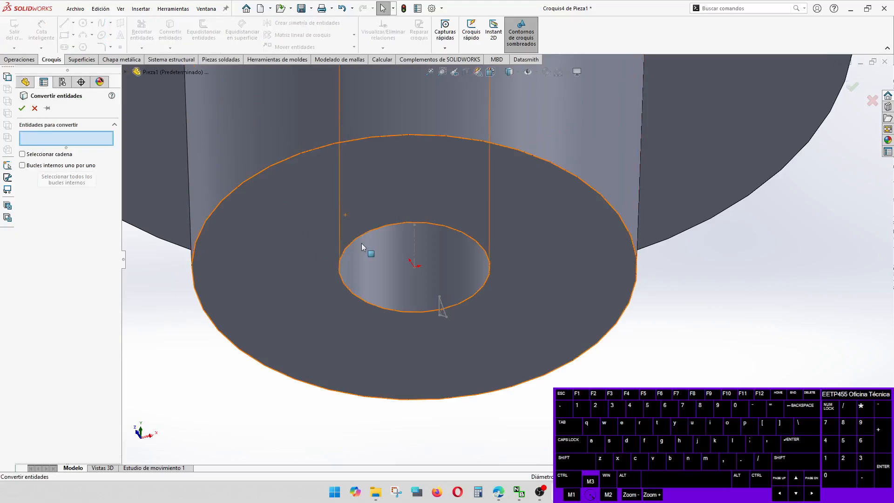
pyautogui.click(361, 233)
pyautogui.rightClick(361, 234)
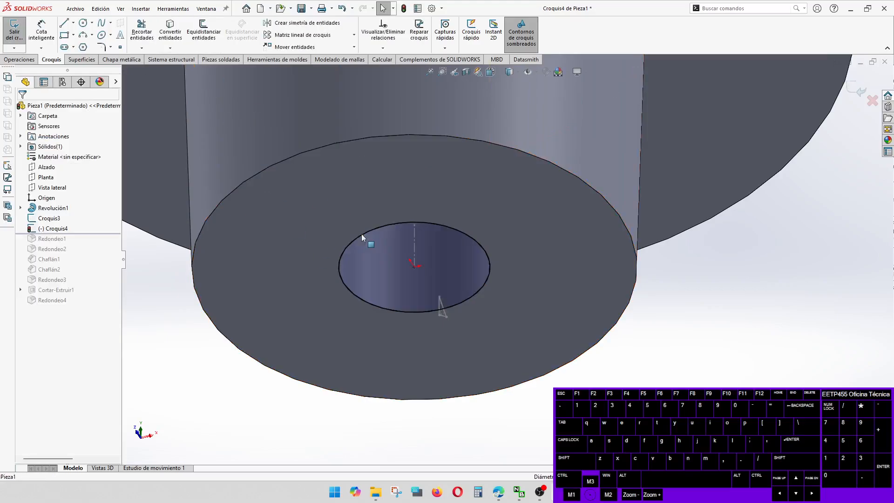
pyautogui.click(859, 94)
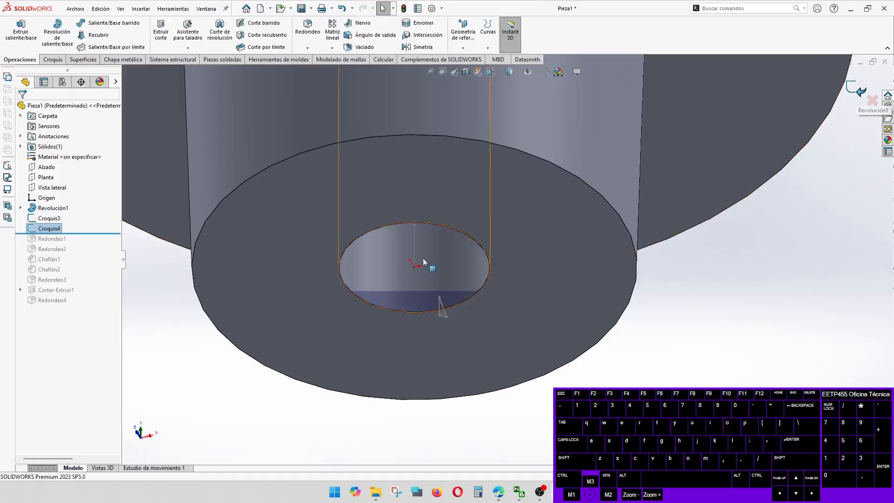
pyautogui.click(727, 290)
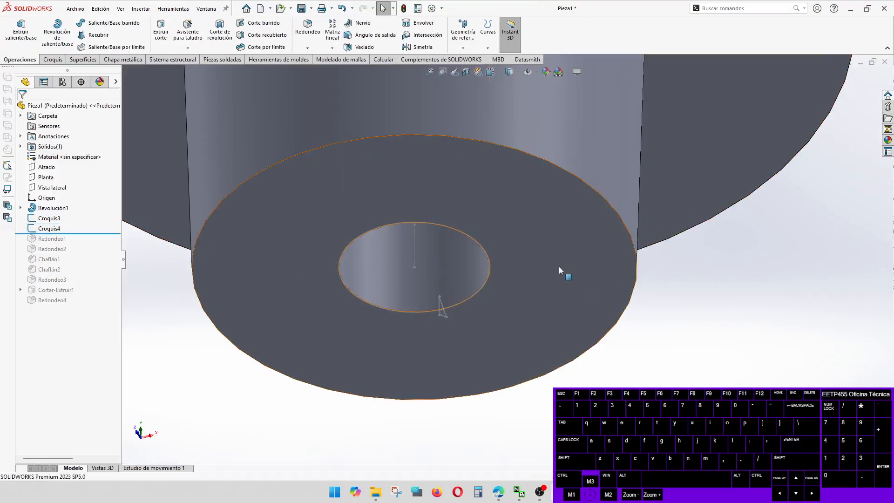
# Step: Start a Helix/Spiral from the hole's circle sketch and reverse its direction so it runs into the part
pyautogui.moveTo(559, 266); pyautogui.dragTo(515, 292, button='middle')
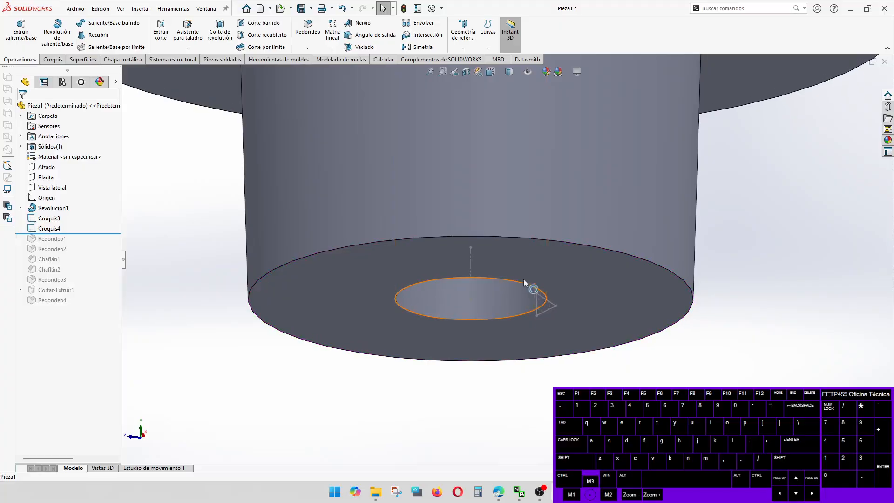
pyautogui.click(494, 29)
pyautogui.click(495, 28)
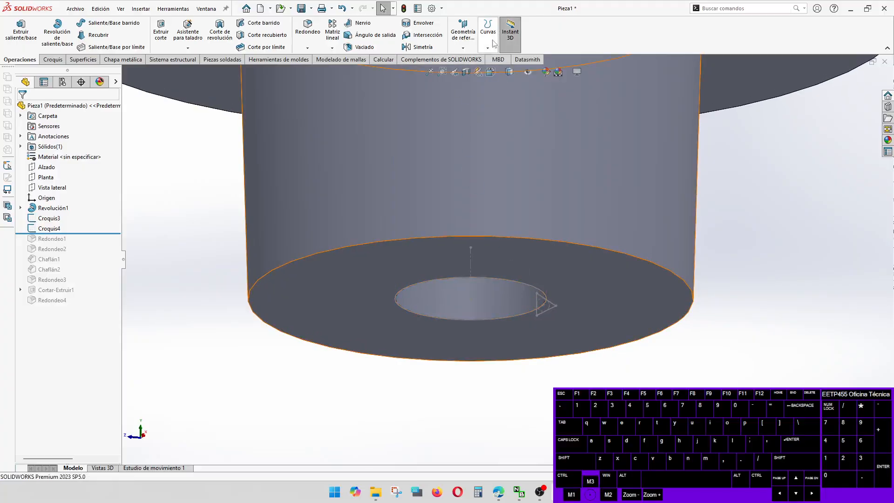
pyautogui.click(487, 35)
pyautogui.click(505, 117)
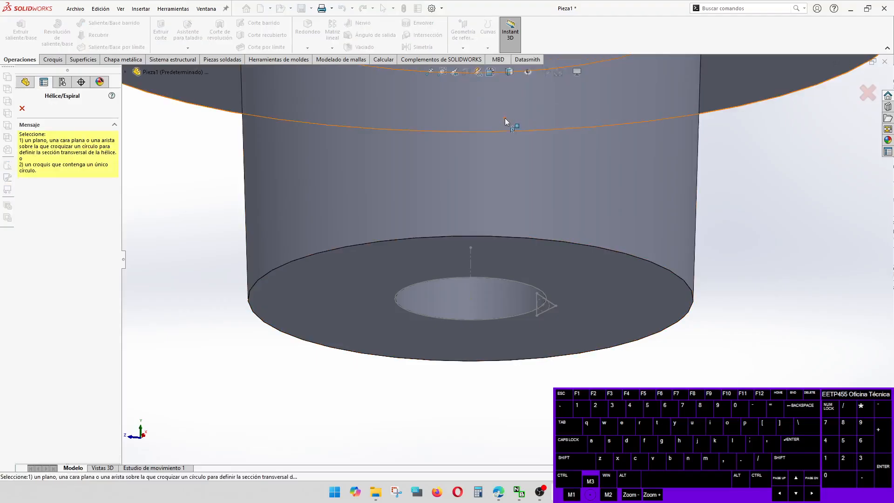
pyautogui.click(515, 281)
pyautogui.scroll(5, 516, 281)
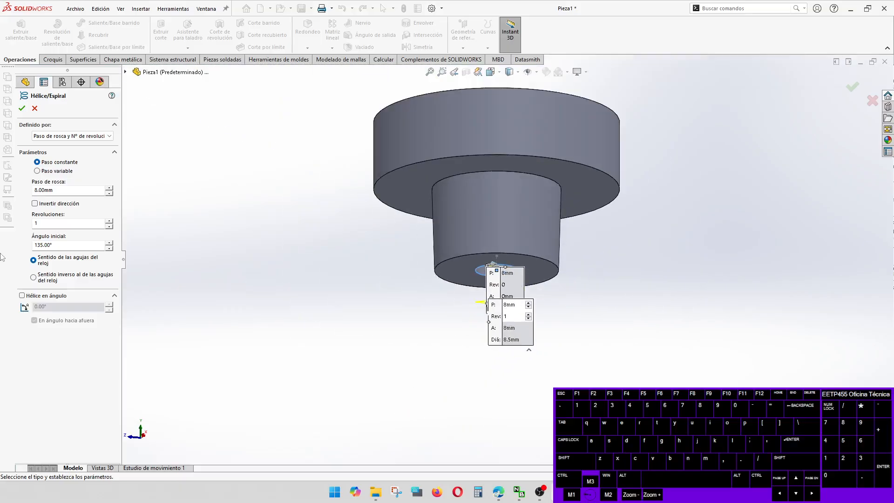
pyautogui.click(35, 204)
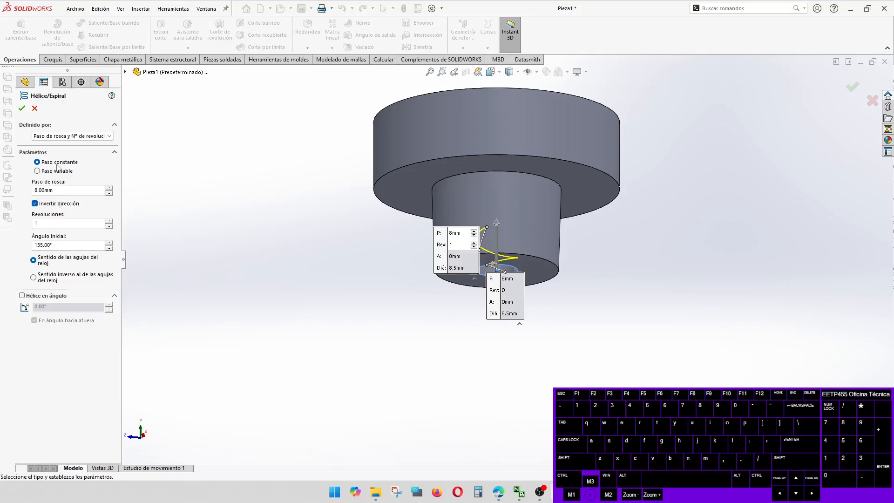
# Step: Define the helix by height and pitch, set the pitch to 1.5 mm and create it
pyautogui.click(58, 136)
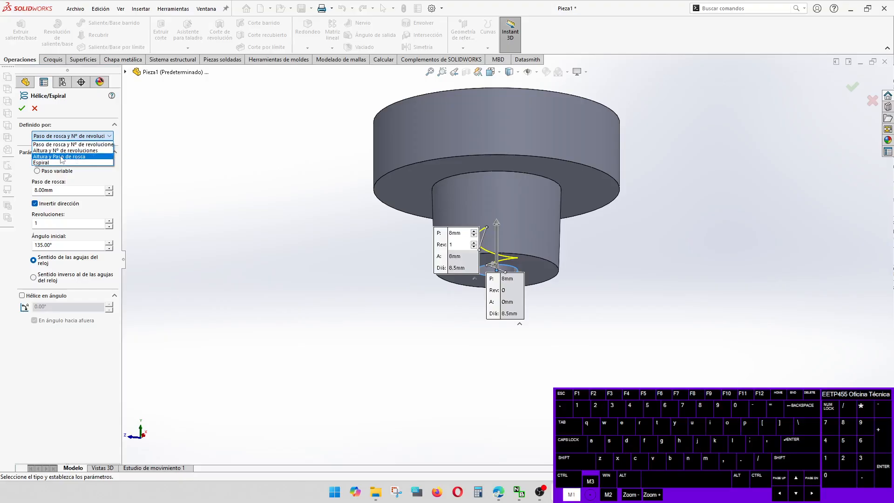
pyautogui.click(62, 157)
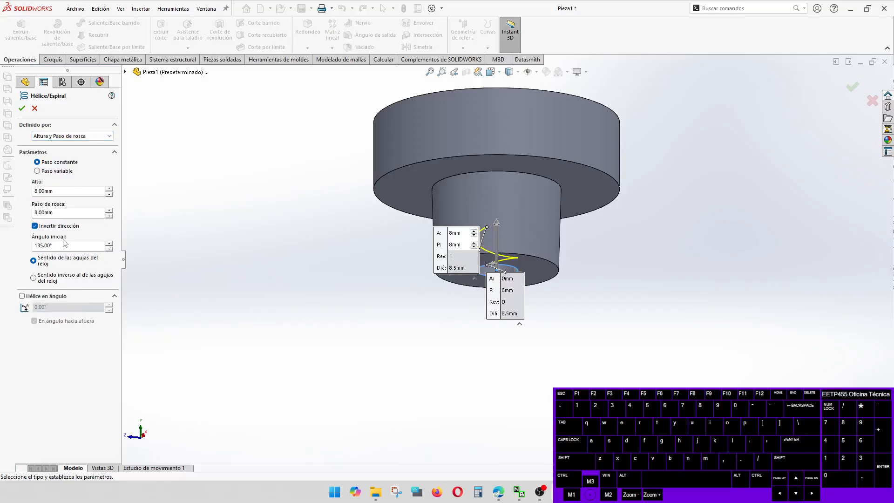
pyautogui.click(65, 213)
pyautogui.write('1.5')
pyautogui.press('Return')
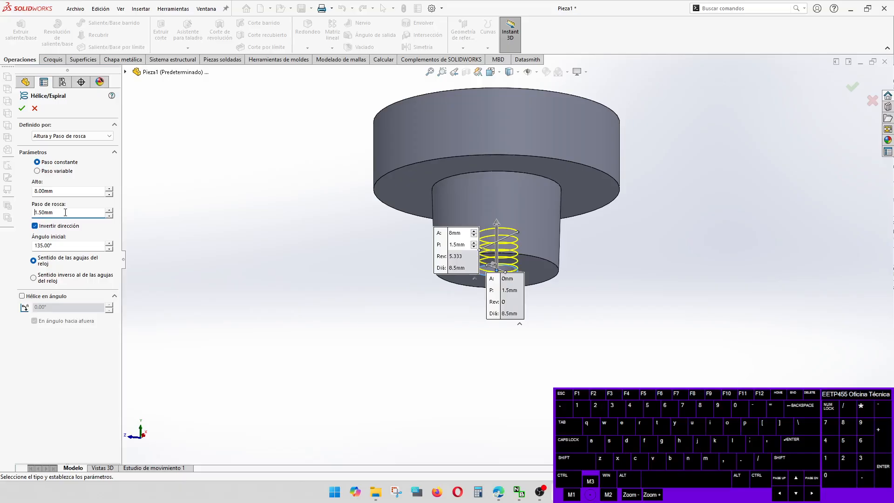
pyautogui.click(855, 87)
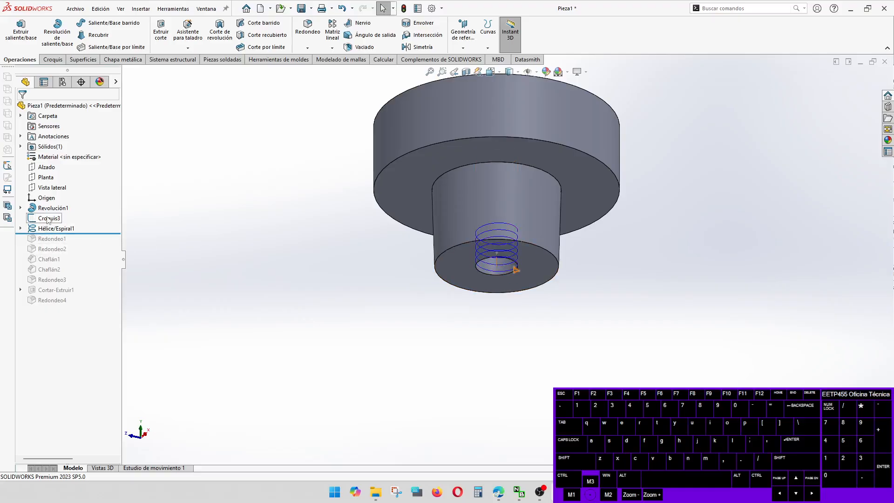
# Step: Open the profile sketch of the revolve feature for editing
pyautogui.click(20, 207)
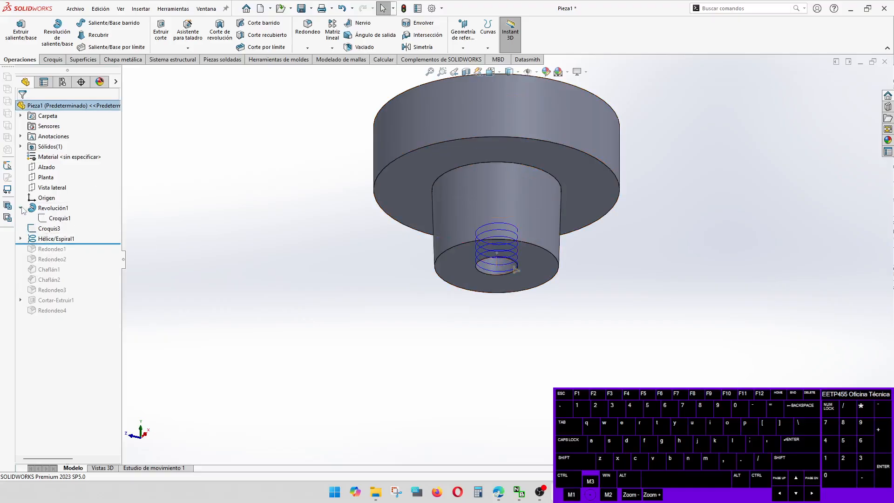
pyautogui.click(56, 218)
pyautogui.moveTo(508, 209); pyautogui.dragTo(507, 253, button='middle')
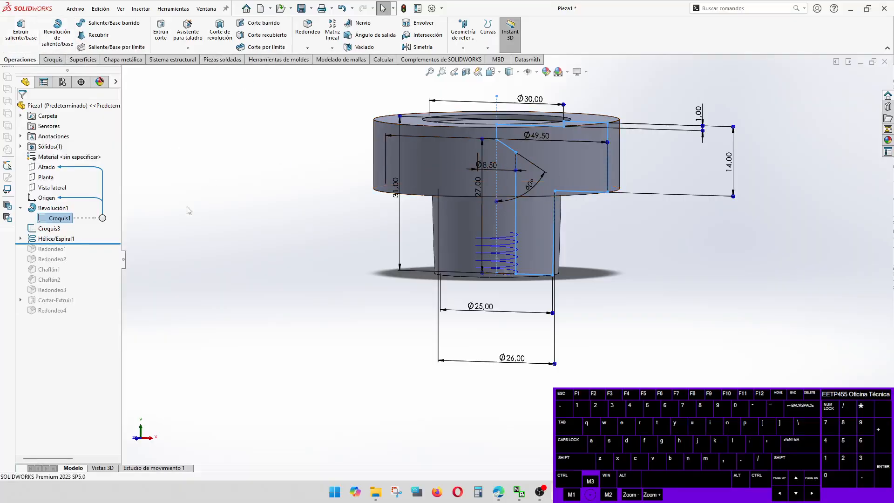
pyautogui.click(60, 217)
pyautogui.click(67, 190)
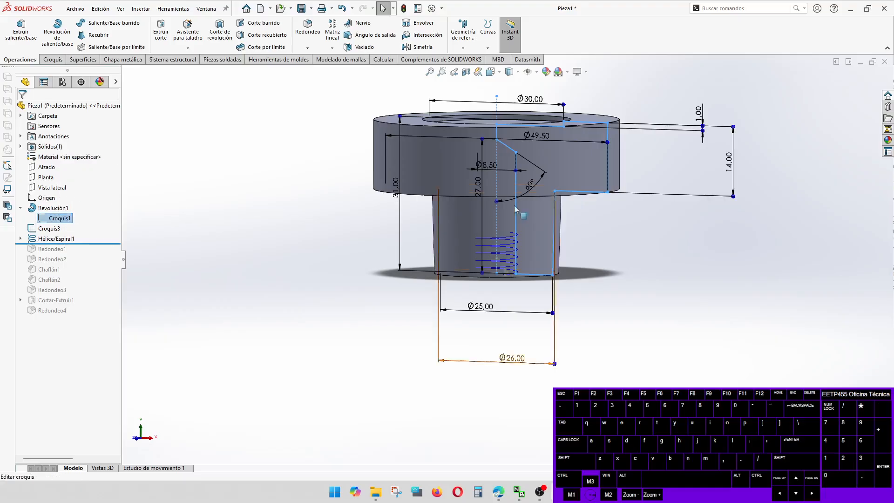
pyautogui.click(59, 218)
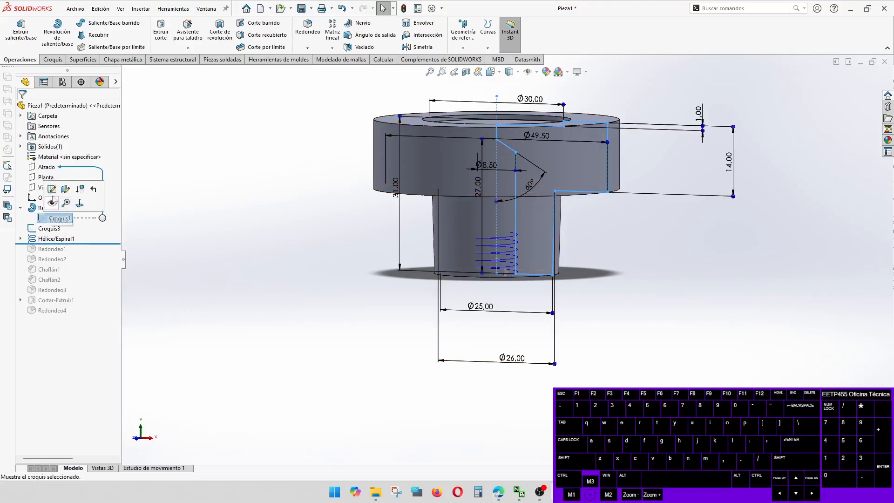
pyautogui.click(52, 189)
pyautogui.click(424, 279)
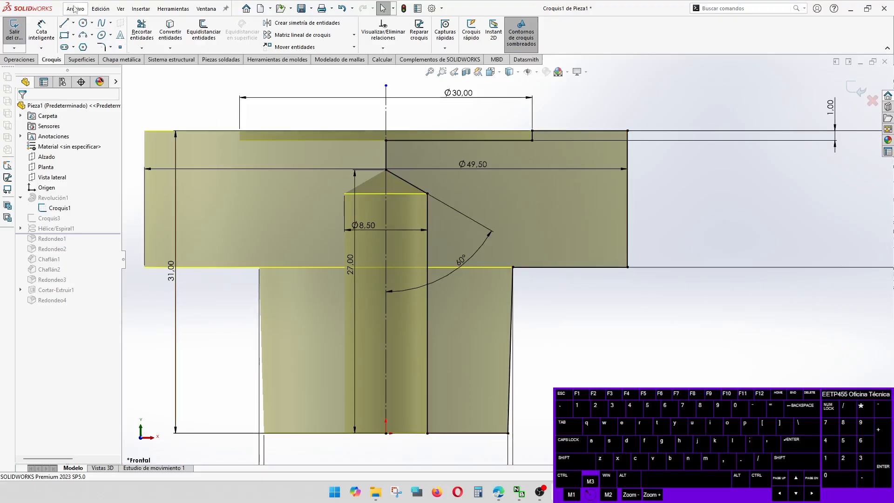
# Step: Try dimensioning the height of the hole's straight wall from the bottom edge as a driven dimension
pyautogui.click(427, 343)
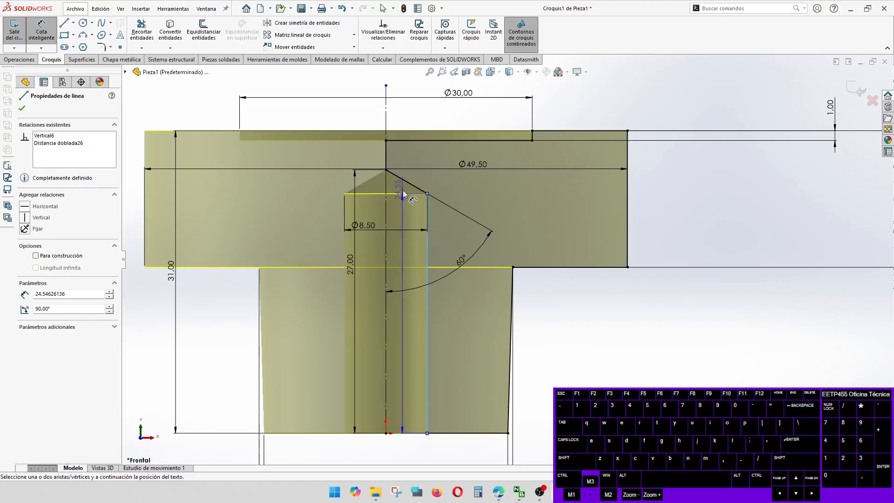
pyautogui.click(568, 313)
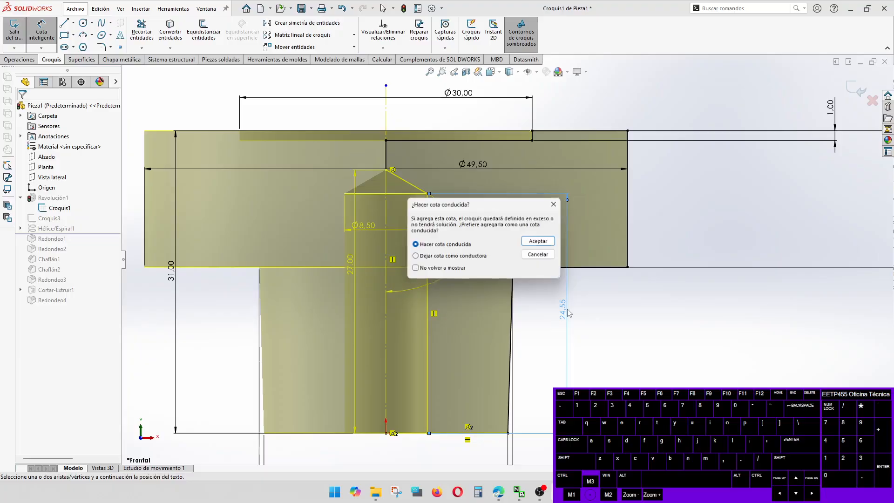
pyautogui.click(538, 238)
pyautogui.press('Escape')
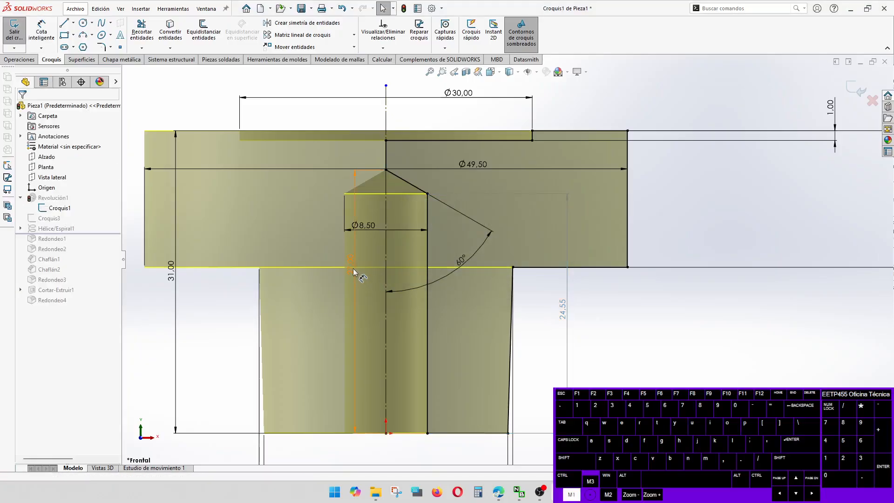
# Step: Delete the hole depth dimension to the cone tip and dimension the hole's straight wall height as 25 mm
pyautogui.press('Delete')
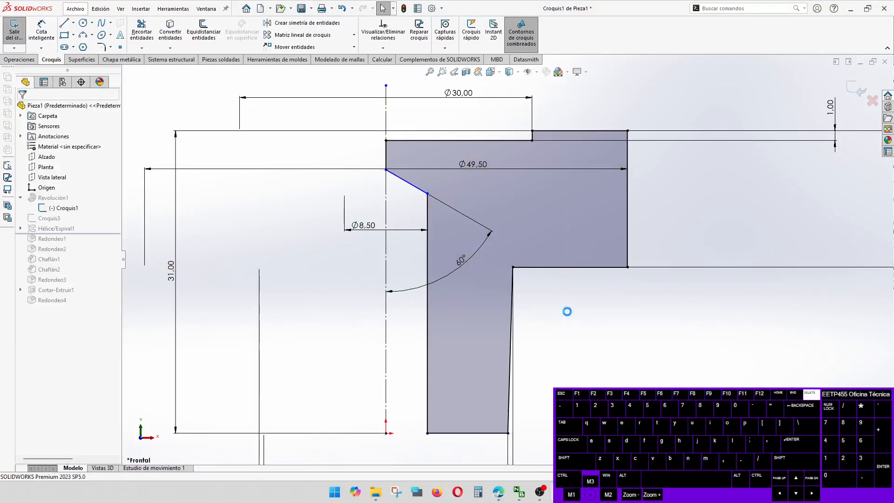
pyautogui.click(41, 30)
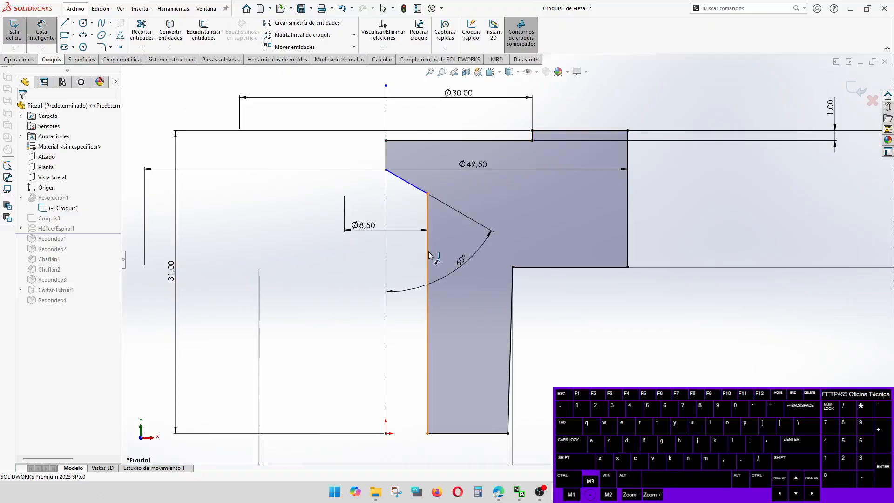
pyautogui.click(429, 254)
pyautogui.click(561, 313)
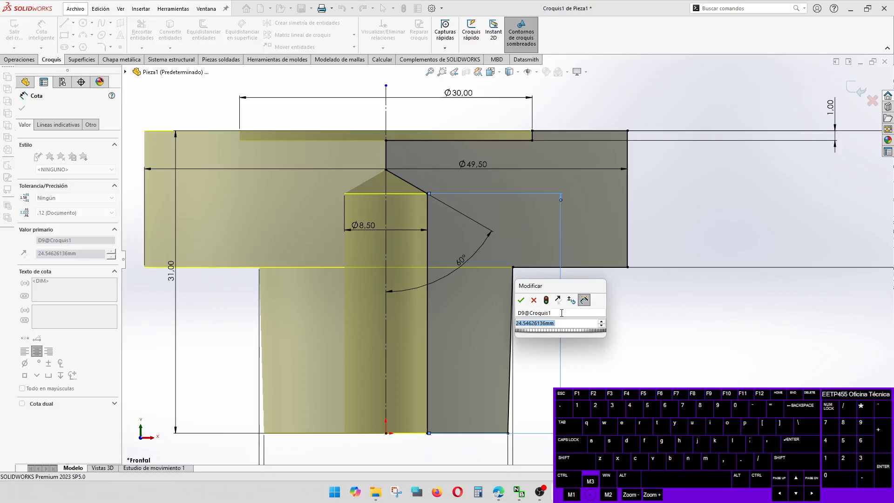
pyautogui.write('25')
pyautogui.press('Return')
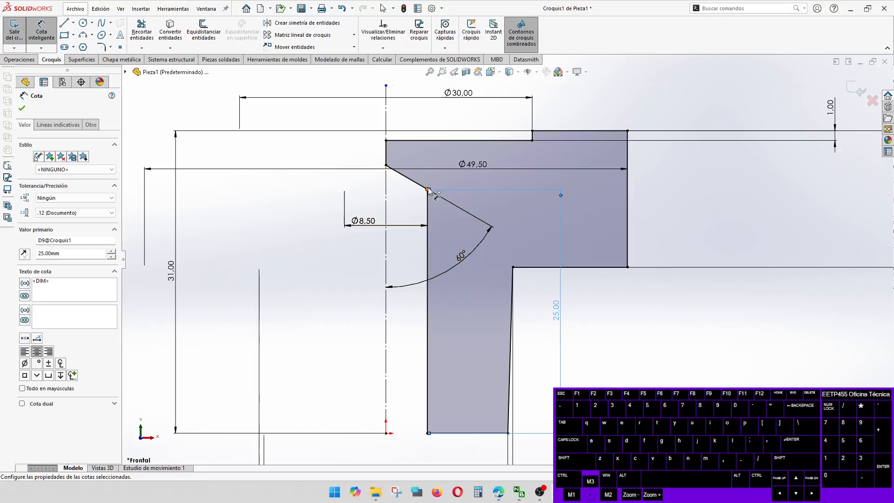
pyautogui.click(386, 165)
pyautogui.click(484, 434)
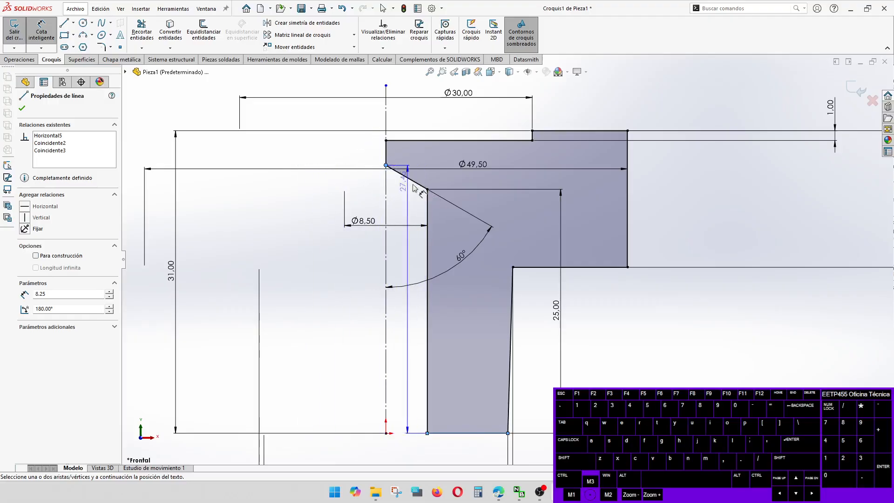
pyautogui.press('Escape')
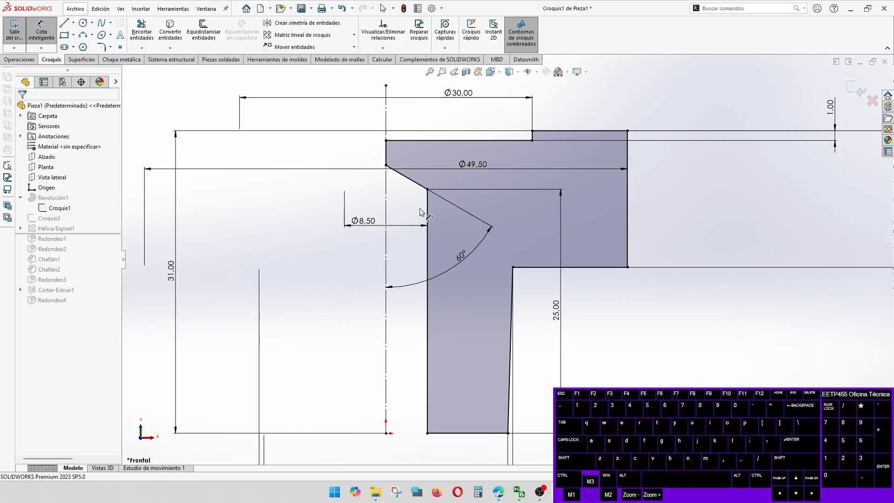
# Step: Finish editing the revolve's profile sketch and set the helix height to 20 mm
pyautogui.click(858, 89)
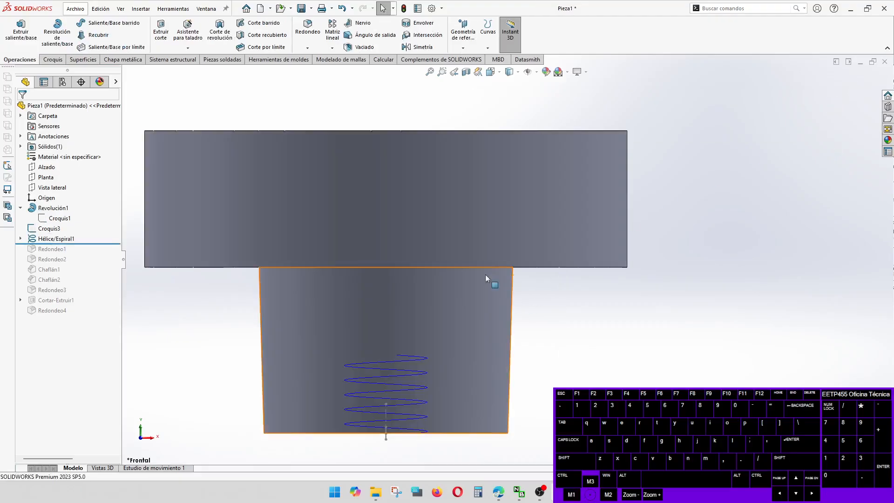
pyautogui.click(59, 240)
pyautogui.click(68, 218)
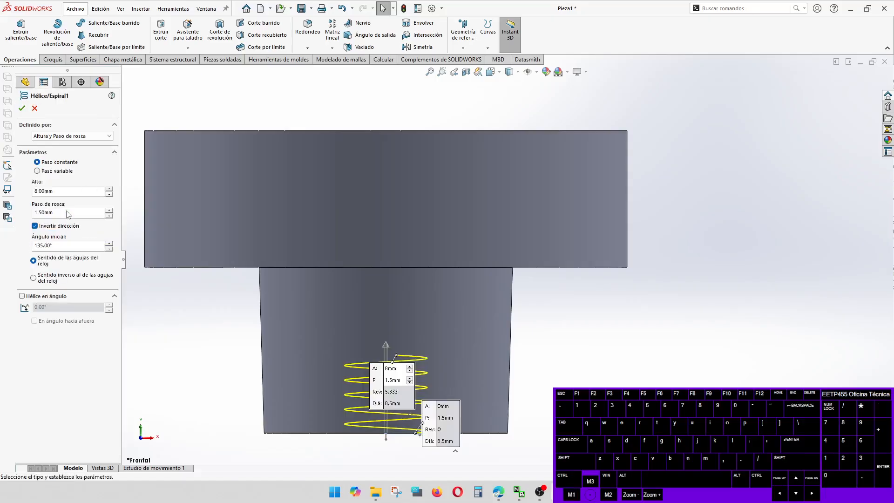
pyautogui.click(58, 192)
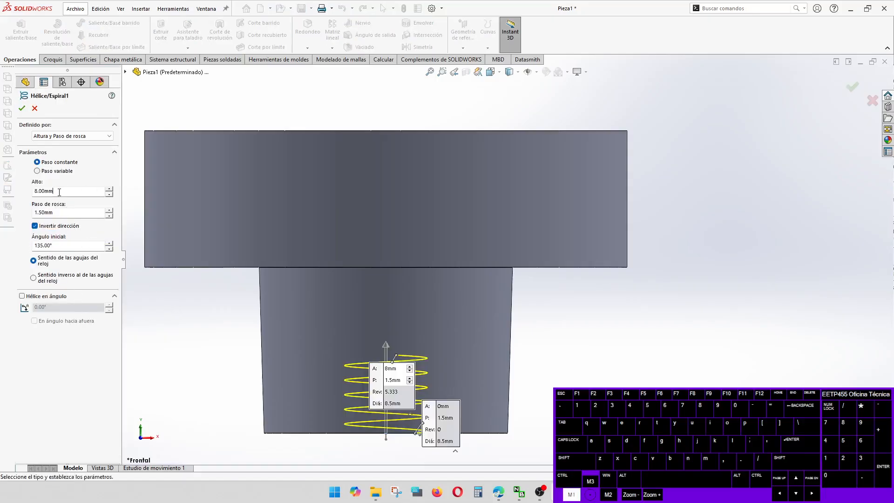
pyautogui.write('20')
pyautogui.press('Return')
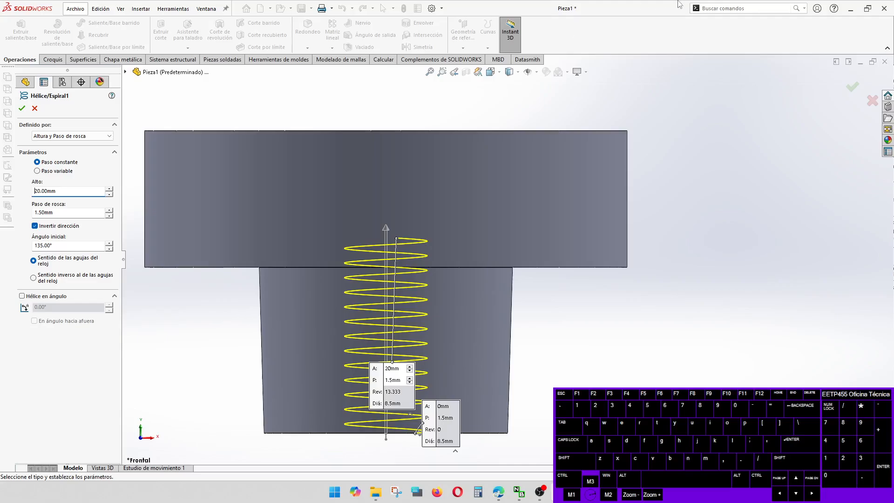
pyautogui.click(852, 87)
# Step: Create a swept cut in both directions with the triangular sketch as profile and the helix as path
pyautogui.scroll(3, 484, 261)
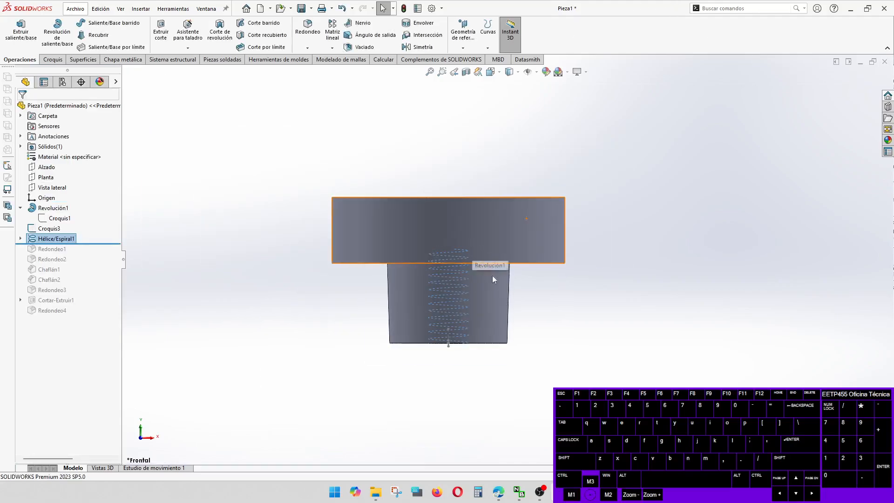
pyautogui.click(492, 384)
pyautogui.moveTo(487, 328); pyautogui.dragTo(421, 307, button='middle')
pyautogui.scroll(-5, 445, 342)
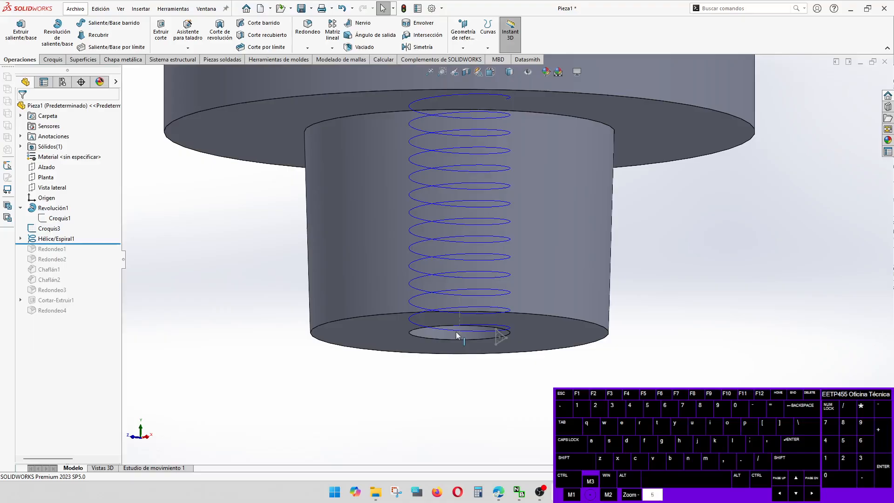
pyautogui.scroll(-3, 456, 331)
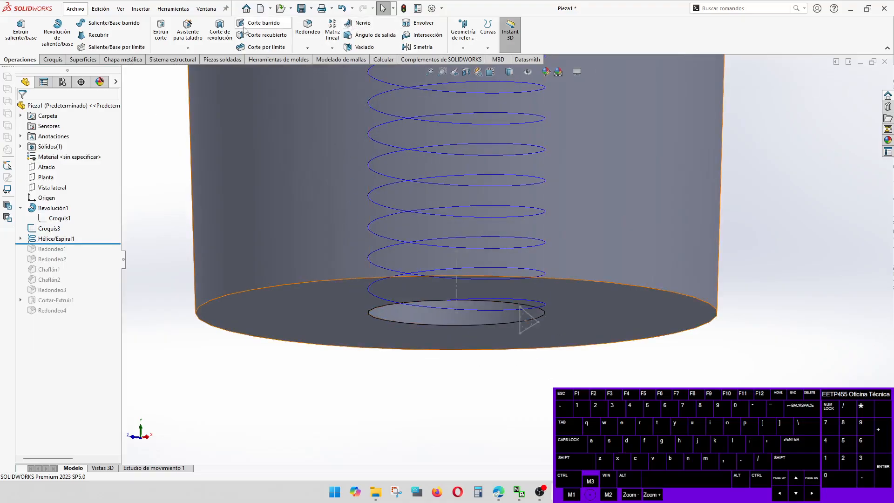
pyautogui.click(261, 26)
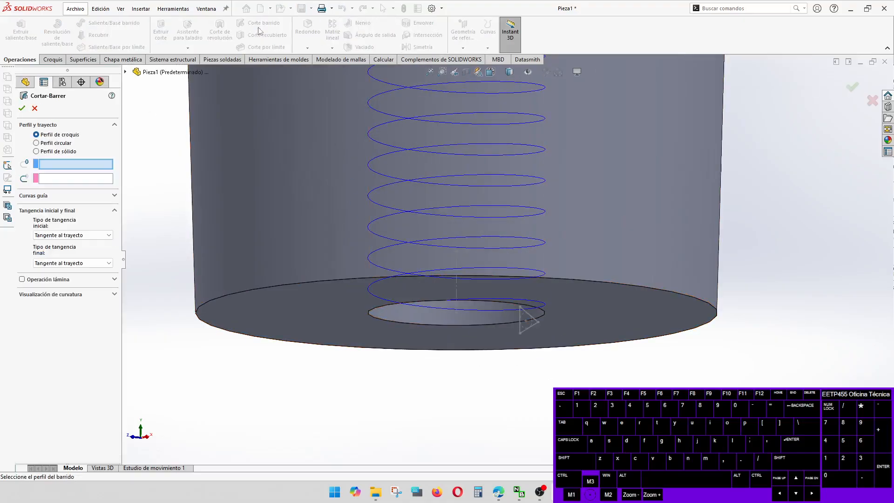
pyautogui.click(521, 321)
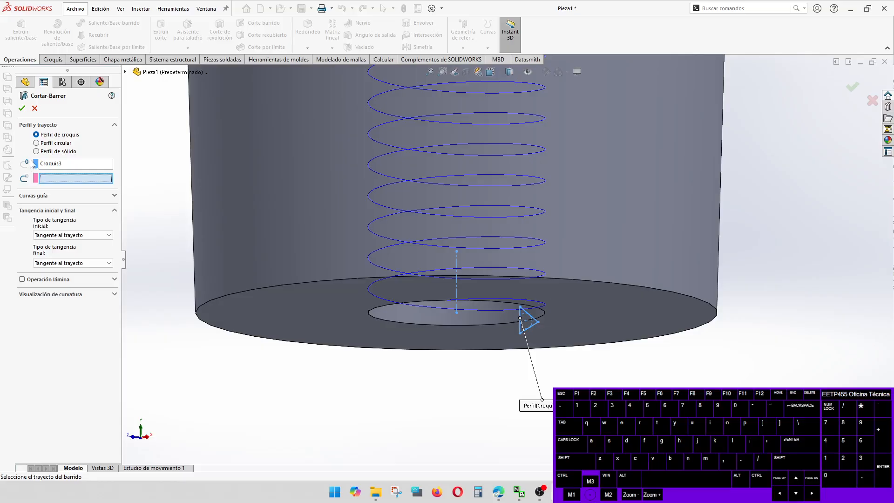
pyautogui.click(536, 305)
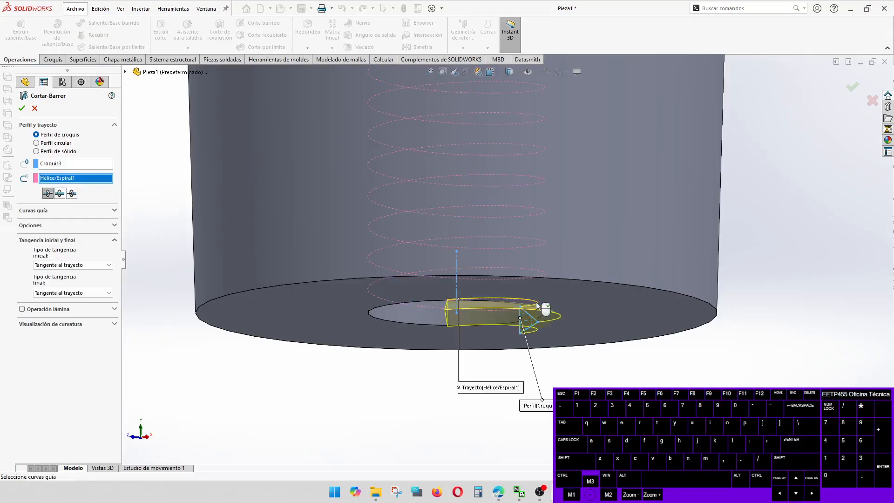
pyautogui.click(59, 193)
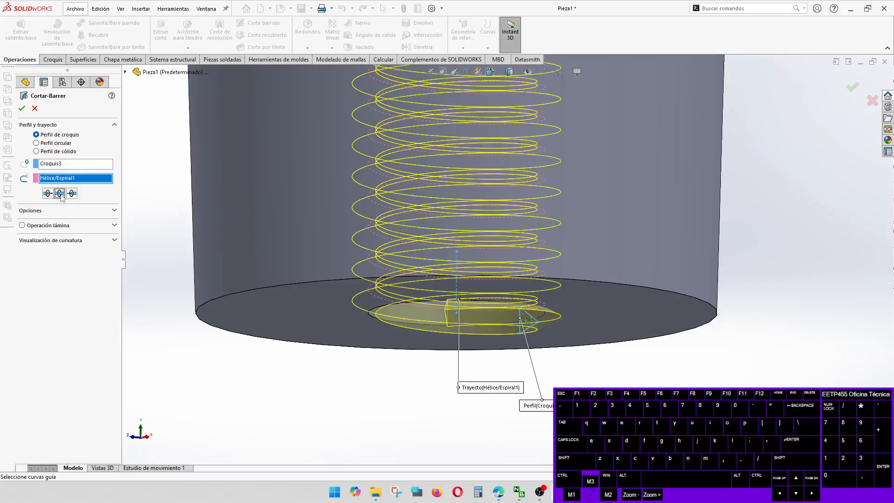
pyautogui.click(22, 108)
# Step: Hide the helix curve in the threaded hole
pyautogui.moveTo(468, 387); pyautogui.dragTo(439, 326, button='middle')
pyautogui.click(500, 391)
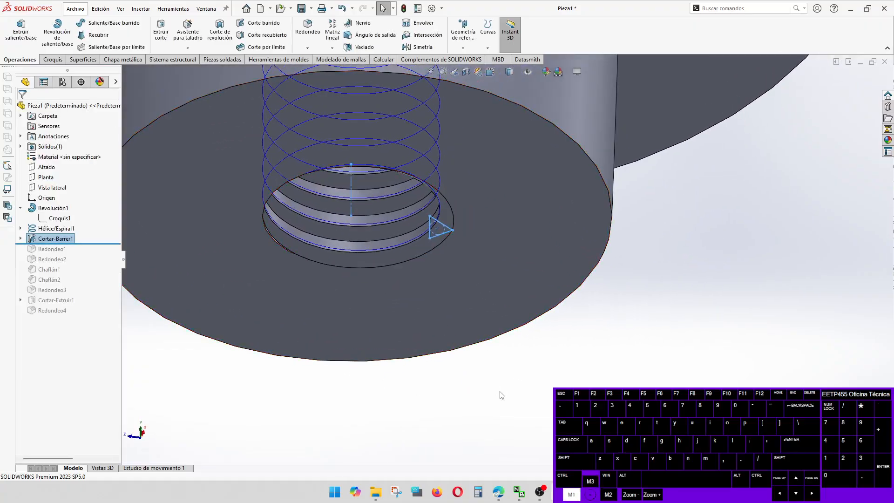
pyautogui.click(415, 241)
pyautogui.click(455, 210)
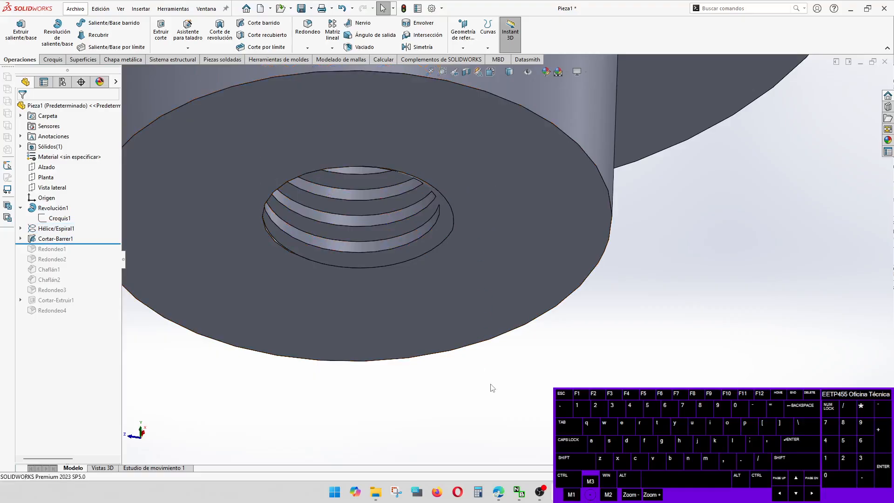
pyautogui.moveTo(488, 386)
pyautogui.mouseDown(button='middle')
pyautogui.moveTo(458, 429)
pyautogui.moveTo(447, 250)
pyautogui.moveTo(455, 220)
pyautogui.moveTo(453, 355)
pyautogui.moveTo(477, 398)
pyautogui.mouseUp(button='middle')
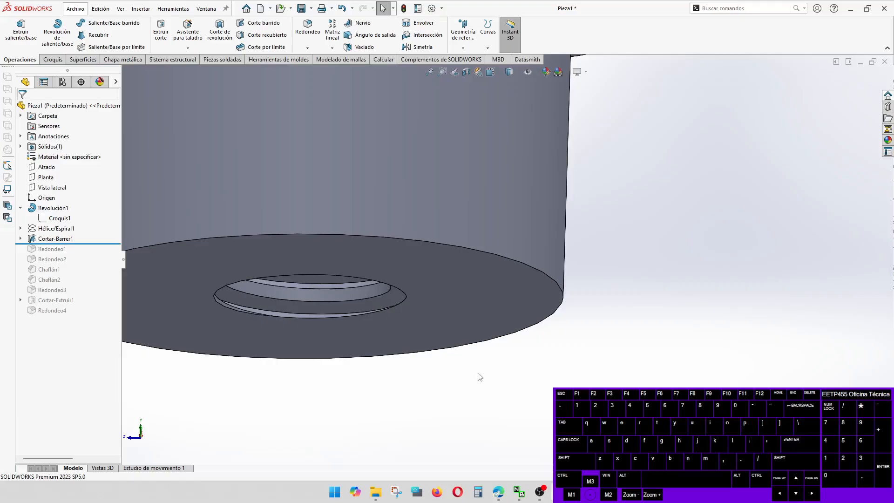
# Step: Roll the feature history forward past the last fillet to restore all the suppressed features
pyautogui.scroll(3, 481, 295)
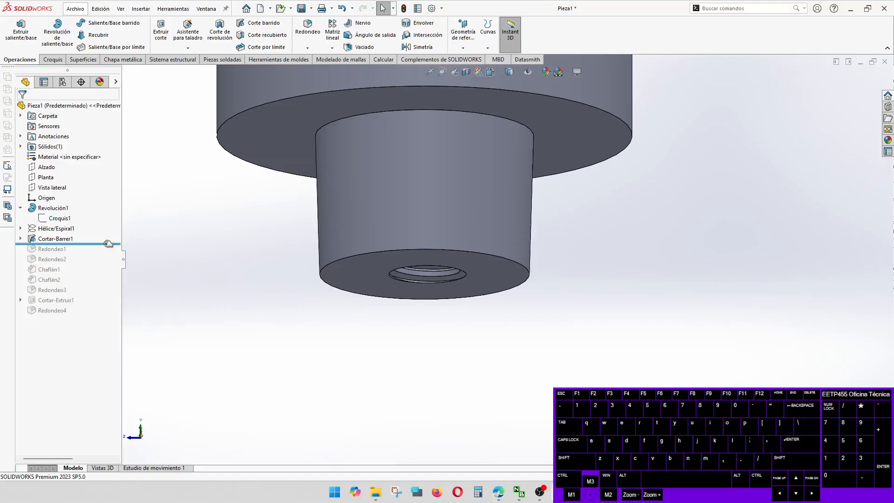
pyautogui.moveTo(108, 243); pyautogui.dragTo(198, 315)
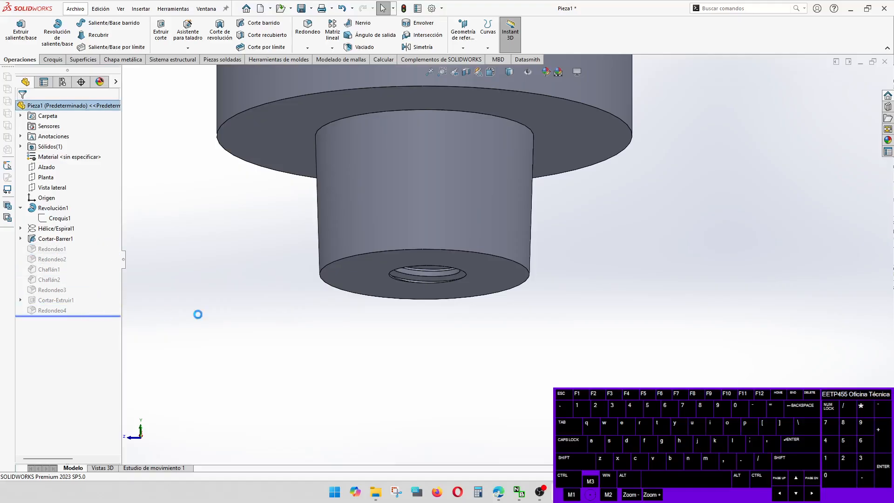
pyautogui.scroll(5, 397, 328)
pyautogui.moveTo(471, 281); pyautogui.dragTo(369, 271, button='middle')
pyautogui.scroll(-5, 445, 240)
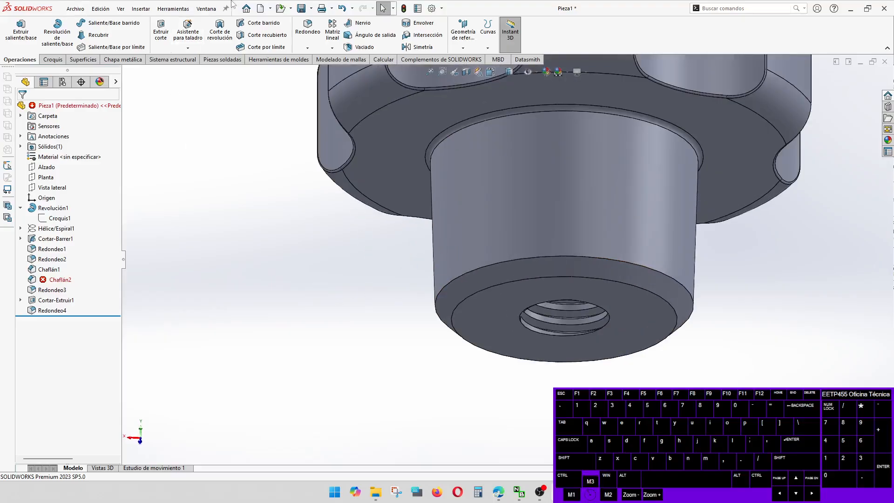
# Step: Save the part as "Tuerca de cierre" in the Luneta folder, accepting the save despite rebuild errors
pyautogui.click(301, 8)
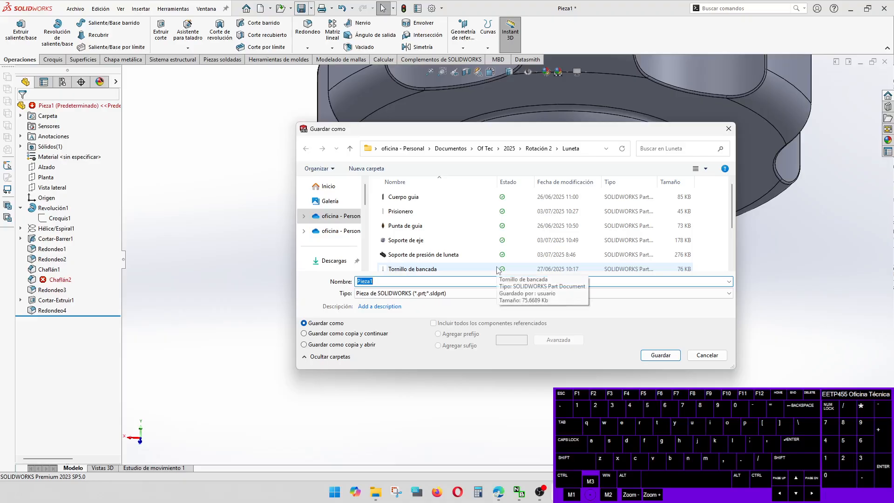
pyautogui.press('shift')
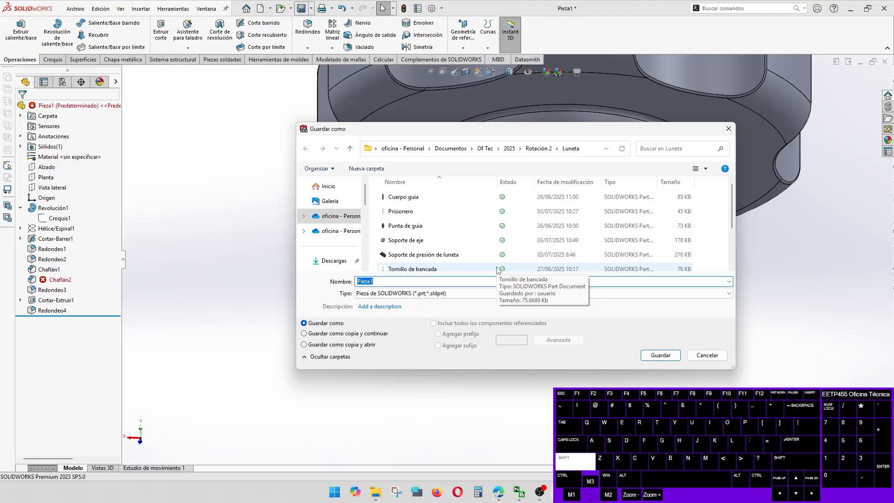
pyautogui.write('Tuer')
pyautogui.write('a...')
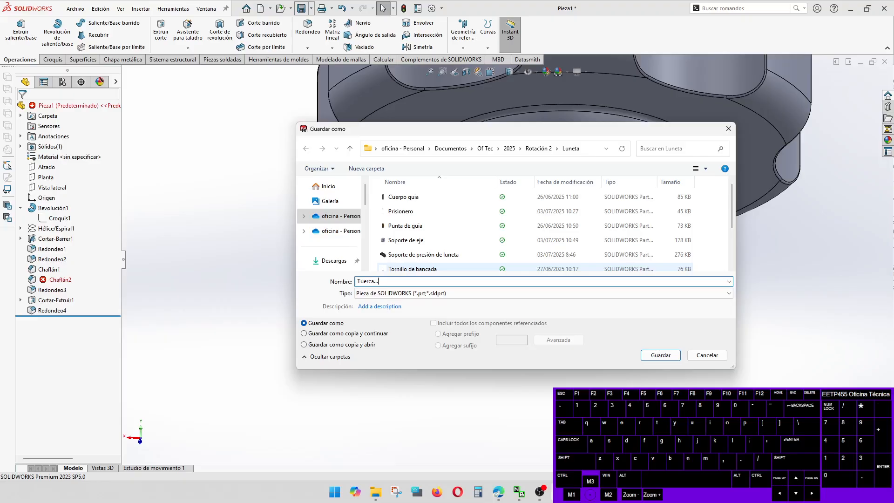
pyautogui.press('BackSpace')
pyautogui.press('BackSpace')
pyautogui.press('BackSpace')
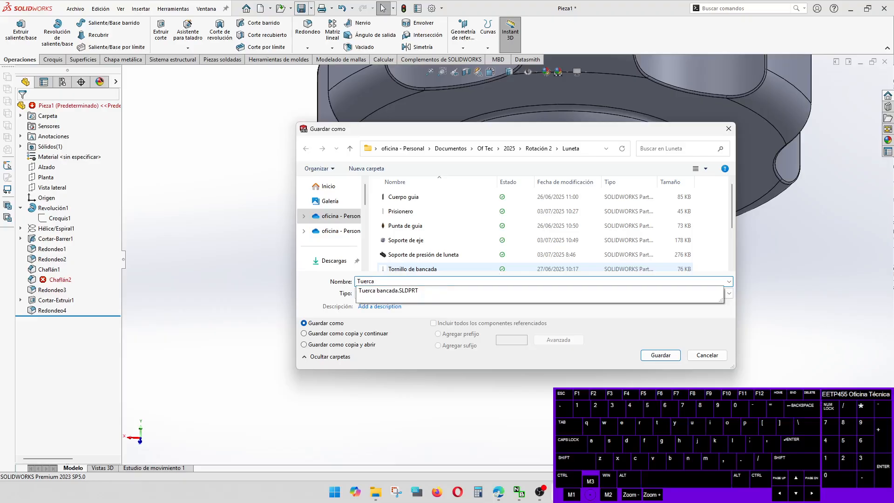
pyautogui.write('de cierre')
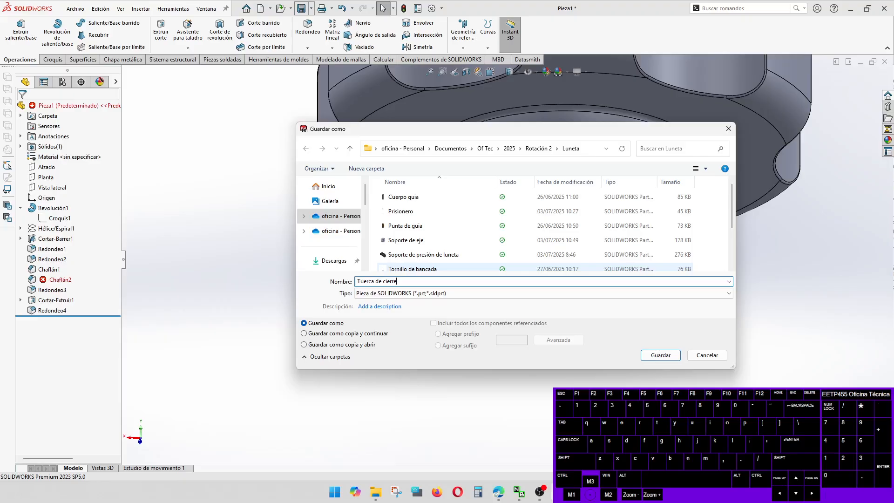
pyautogui.press('Return')
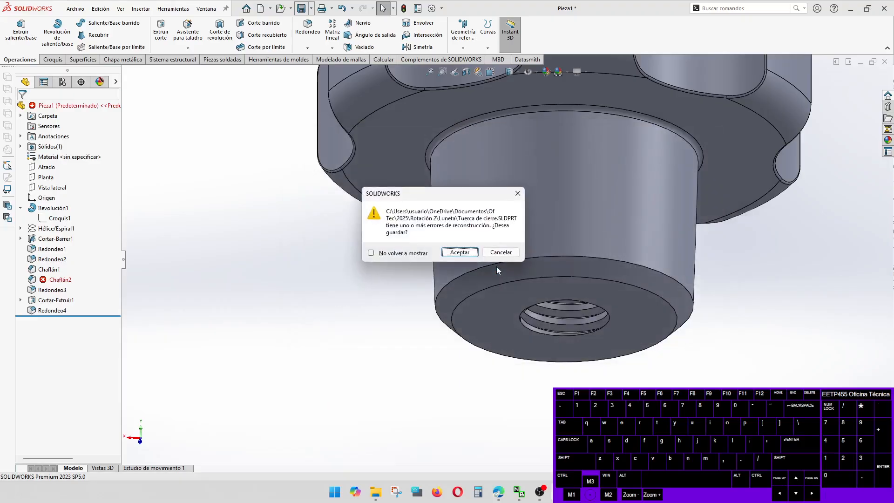
pyautogui.click(466, 254)
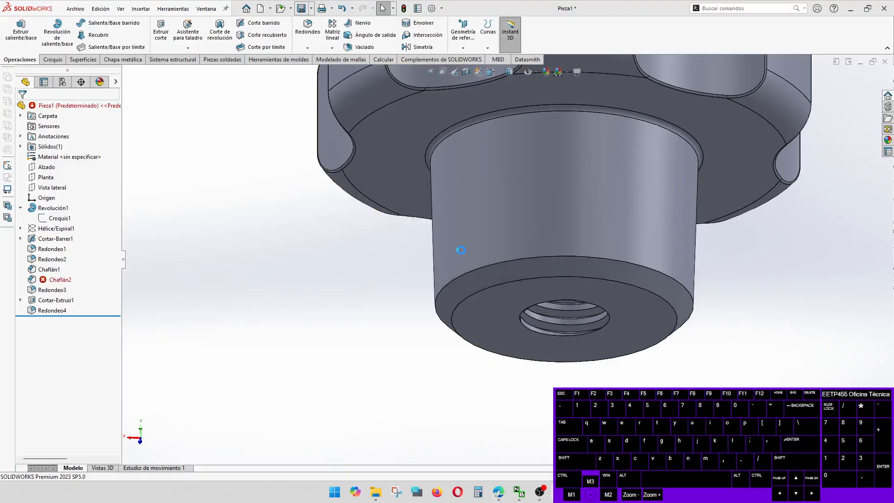
pyautogui.click(65, 280)
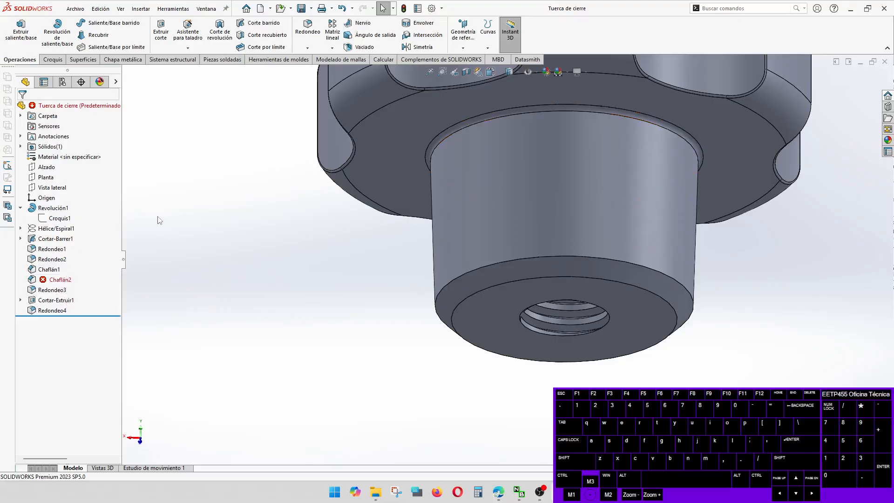
pyautogui.scroll(5, 298, 278)
pyautogui.moveTo(640, 198); pyautogui.dragTo(630, 243, button='middle')
pyautogui.scroll(-5, 554, 272)
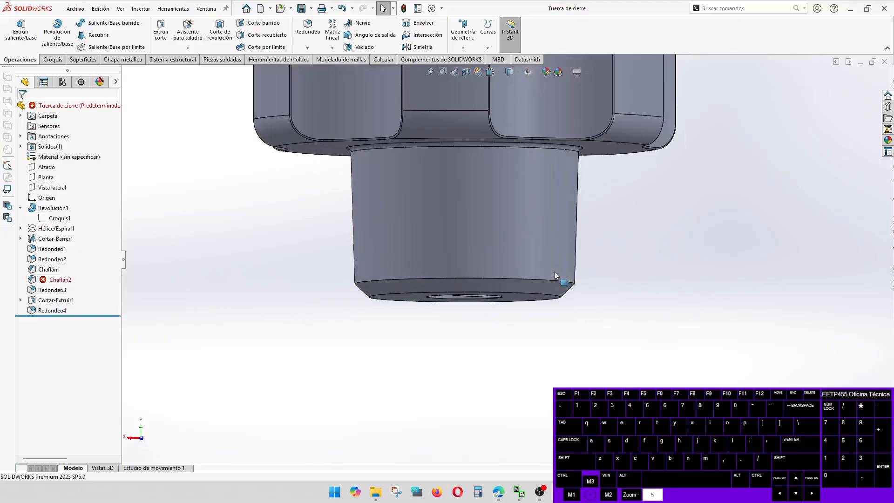
pyautogui.moveTo(553, 260); pyautogui.dragTo(487, 312, button='middle')
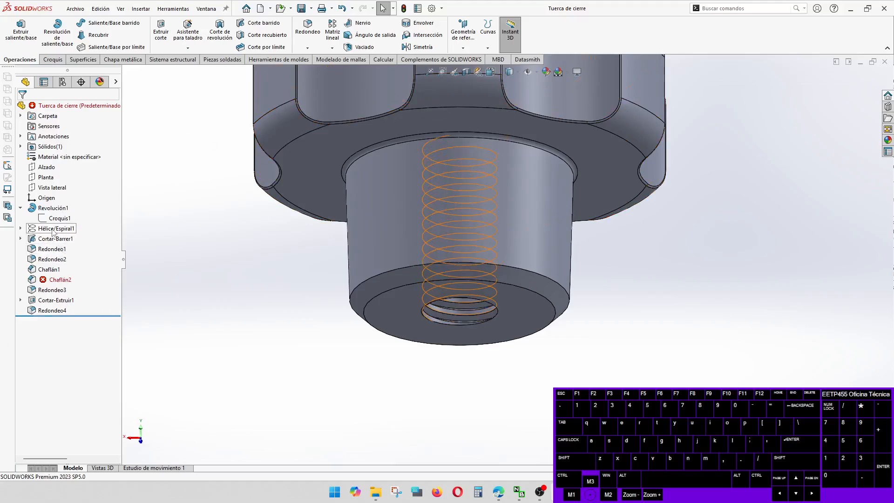
pyautogui.click(144, 230)
# Step: Create a new drawing on a standard A3 (ISO) sheet and choose the Tuerca de cierre part for the model view
pyautogui.click(260, 8)
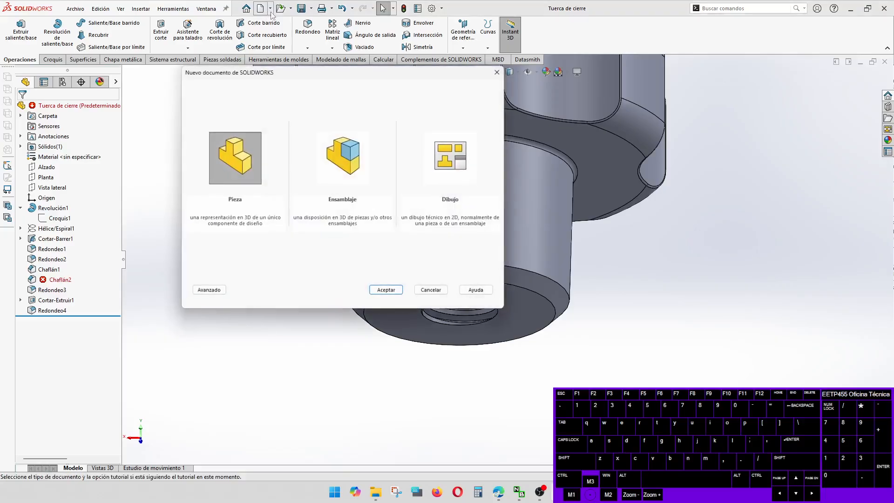
pyautogui.click(453, 157)
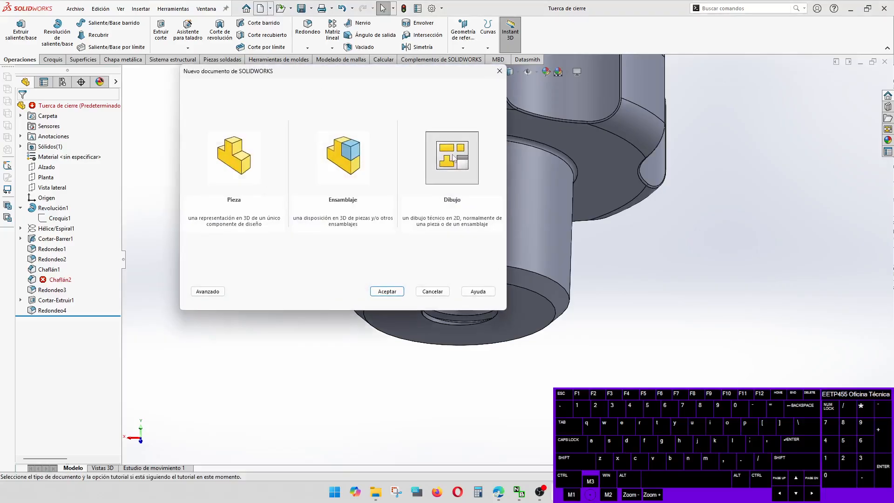
pyautogui.click(387, 291)
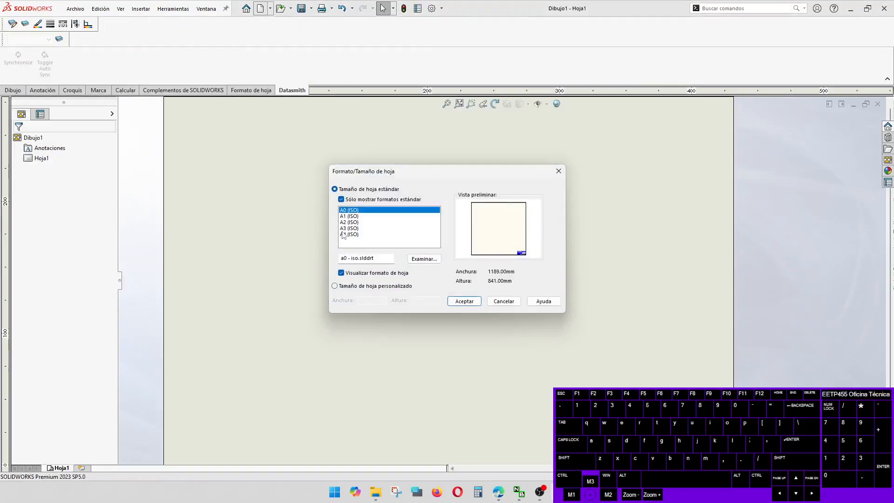
pyautogui.click(344, 234)
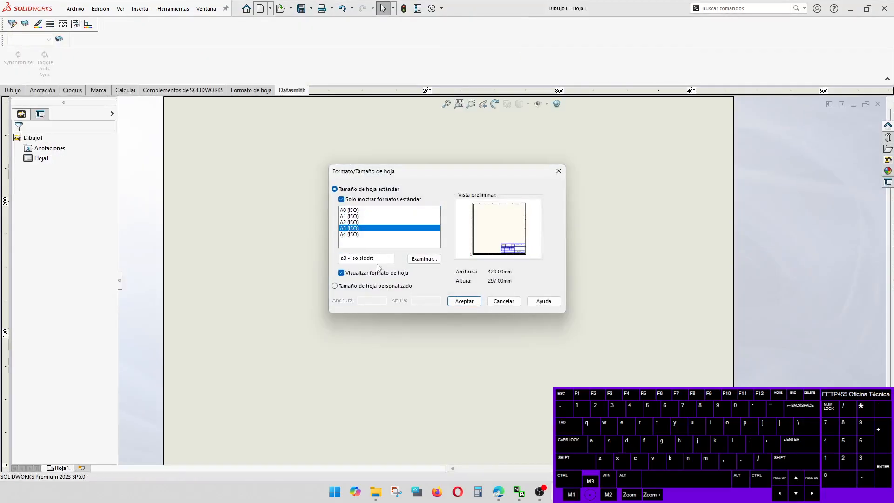
pyautogui.click(464, 302)
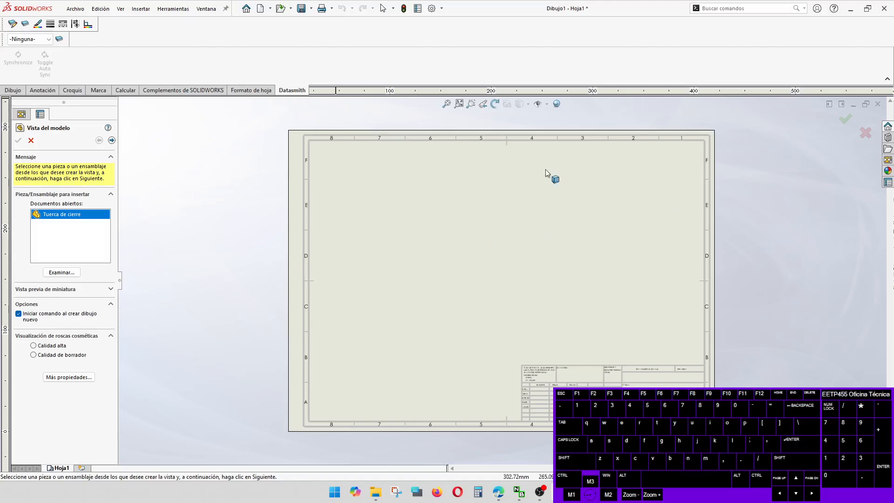
pyautogui.doubleClick(71, 212)
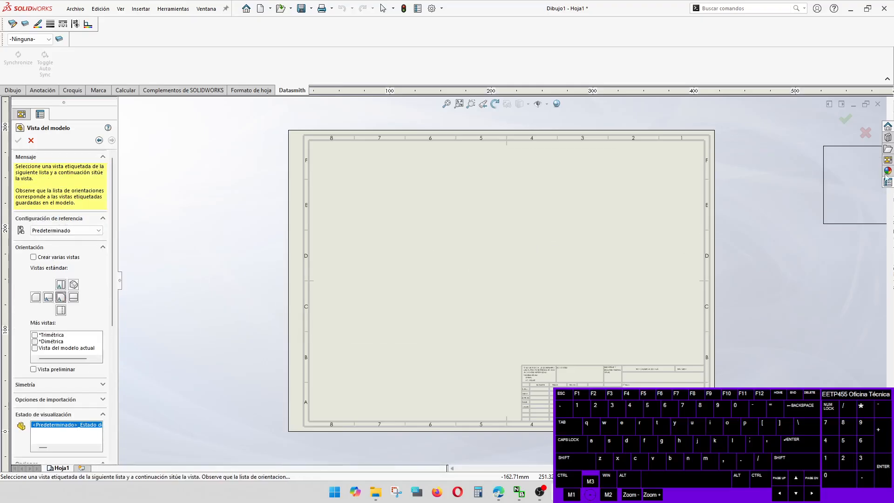
# Step: Place the nut's front view near the sheet's upper left with a projected round view, and move the projected view below it
pyautogui.click(412, 219)
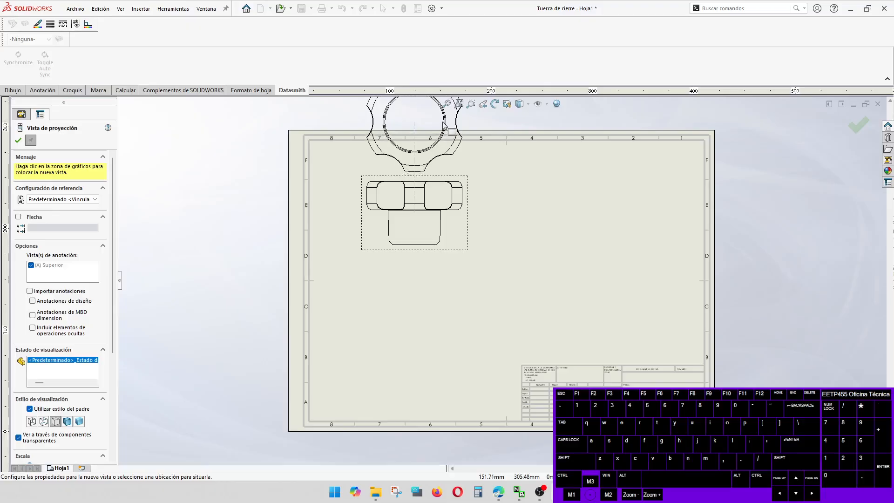
pyautogui.click(443, 125)
pyautogui.rightClick(444, 130)
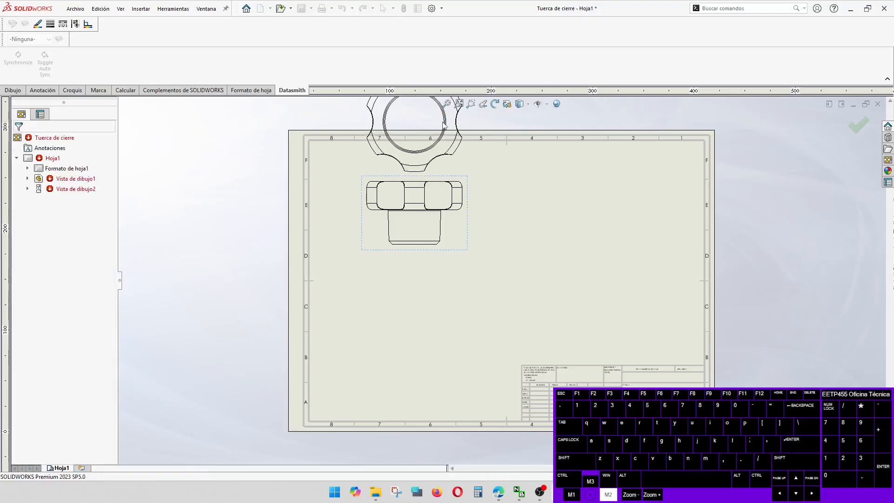
pyautogui.moveTo(444, 131); pyautogui.dragTo(446, 331)
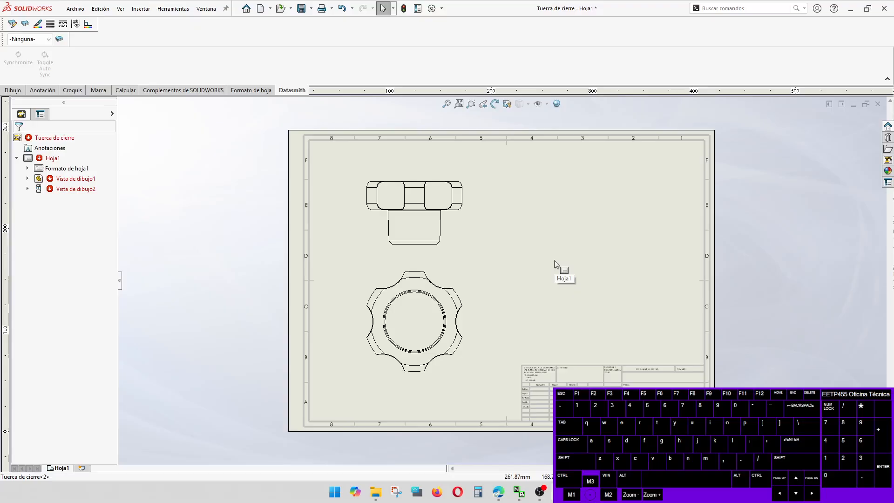
# Step: Show the hidden edges of the nut in the lower, round projected view
pyautogui.click(448, 314)
pyautogui.rightClick(448, 315)
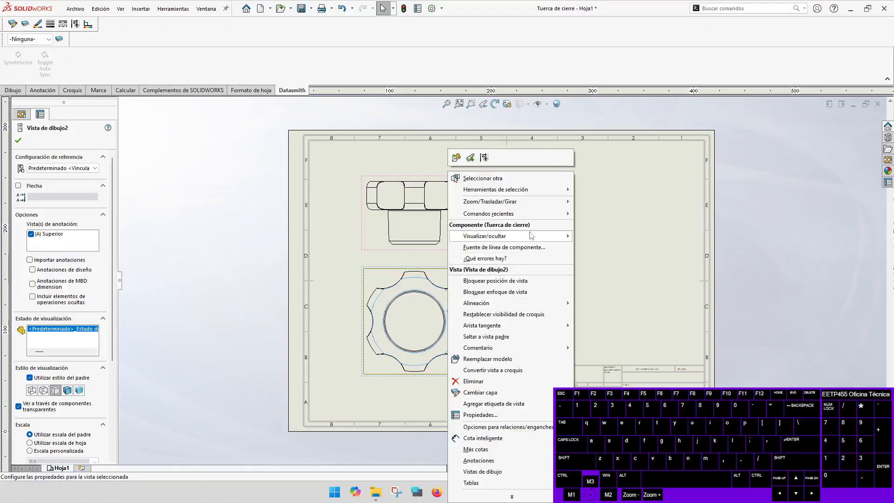
pyautogui.moveTo(557, 236)
pyautogui.click(614, 237)
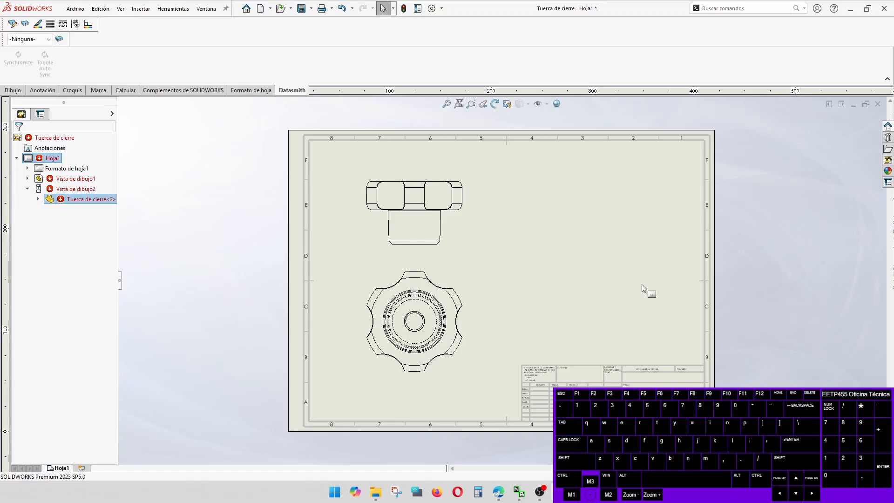
# Step: Show the hidden edges of the nut in the upper front view
pyautogui.rightClick(427, 226)
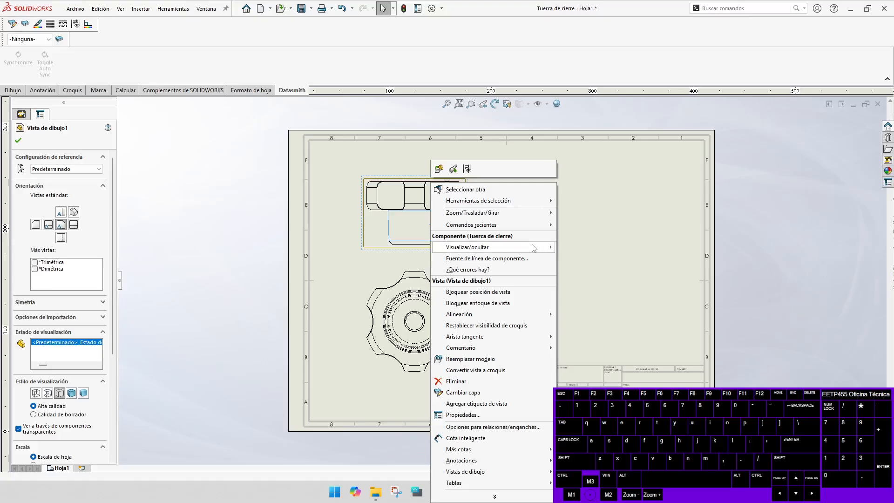
pyautogui.moveTo(534, 246)
pyautogui.click(603, 251)
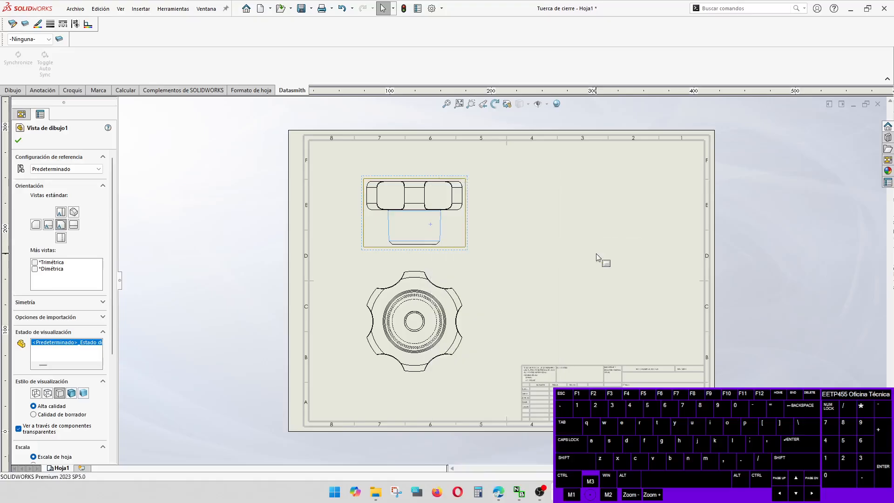
pyautogui.rightClick(437, 230)
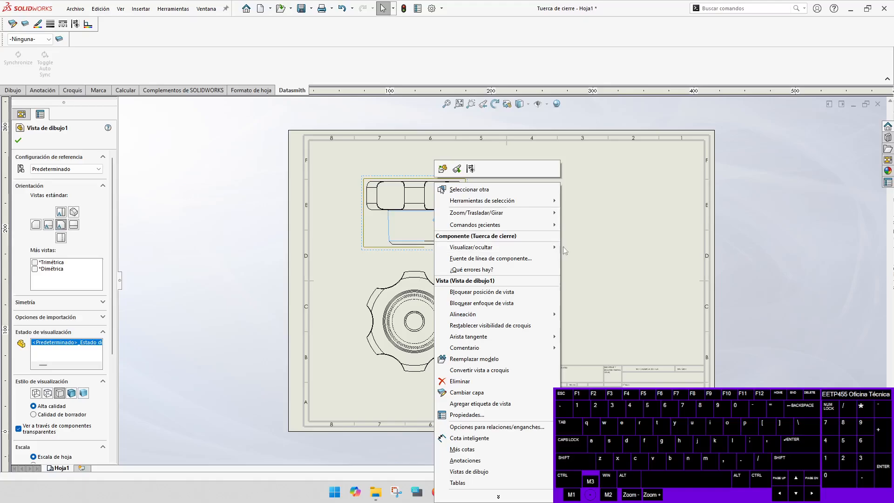
pyautogui.moveTo(542, 247)
pyautogui.click(600, 248)
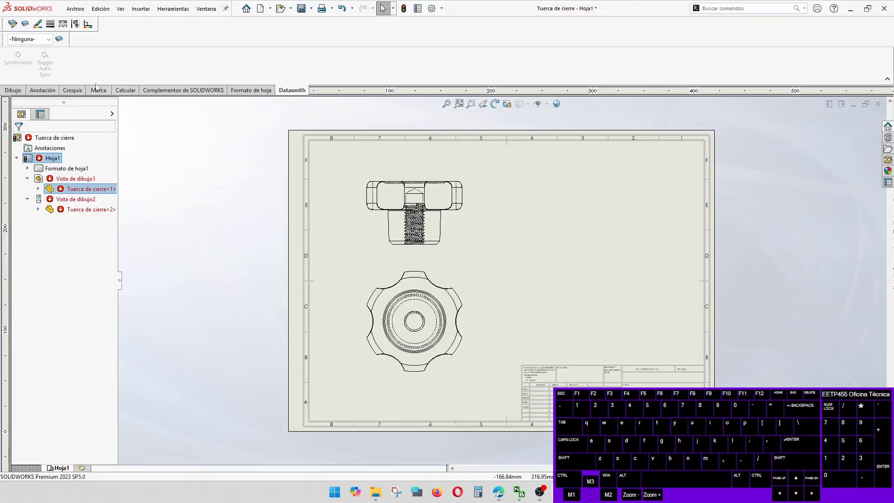
# Step: Create a vertical section view through the centre of the front view and place it left of the sheet
pyautogui.click(42, 91)
pyautogui.click(13, 90)
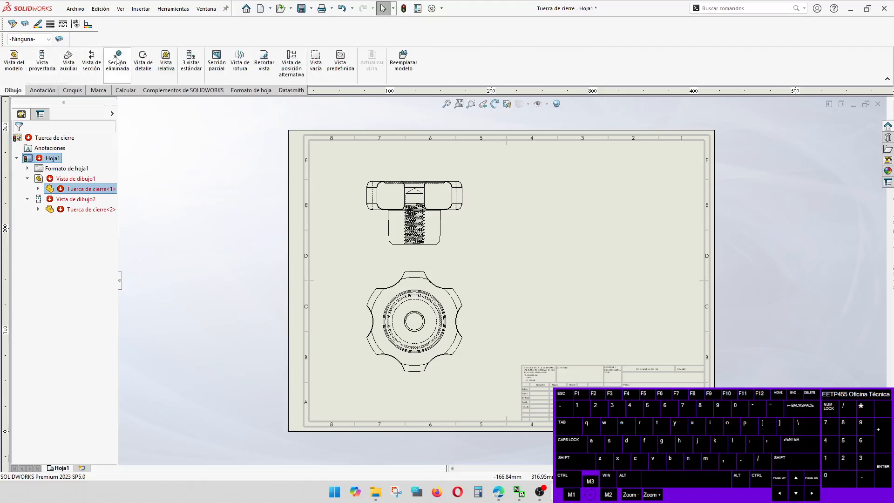
pyautogui.click(92, 63)
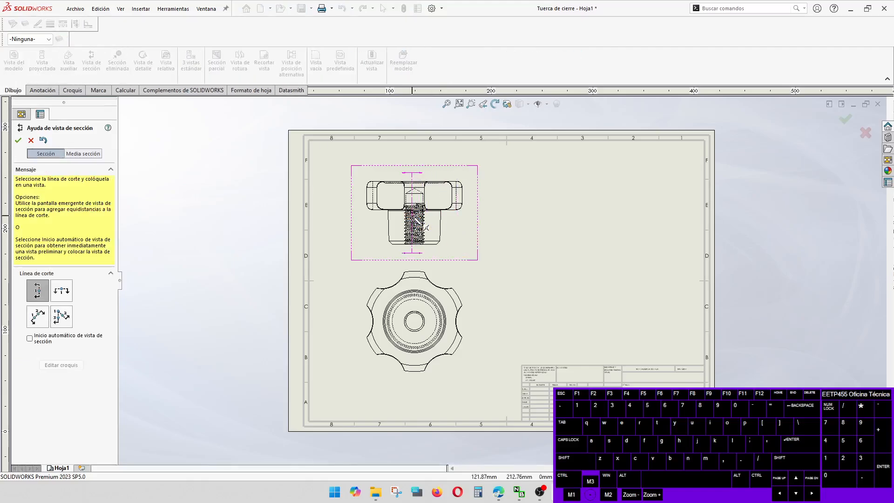
pyautogui.click(415, 199)
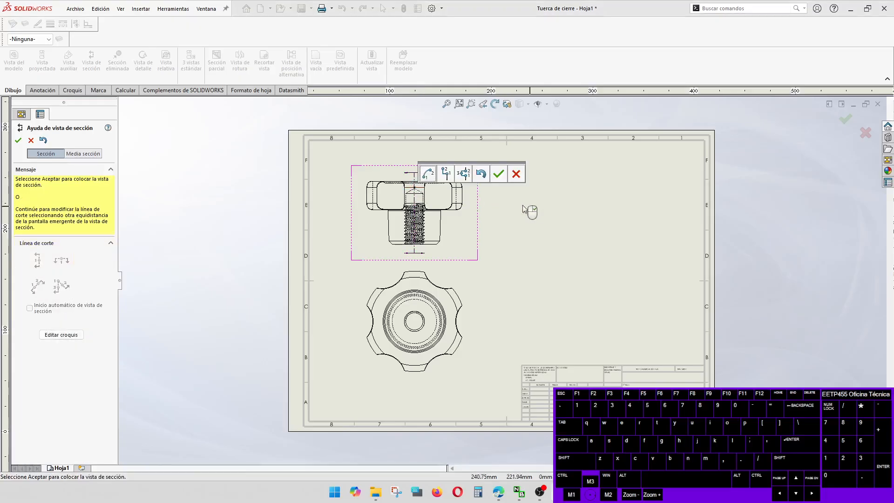
pyautogui.click(498, 177)
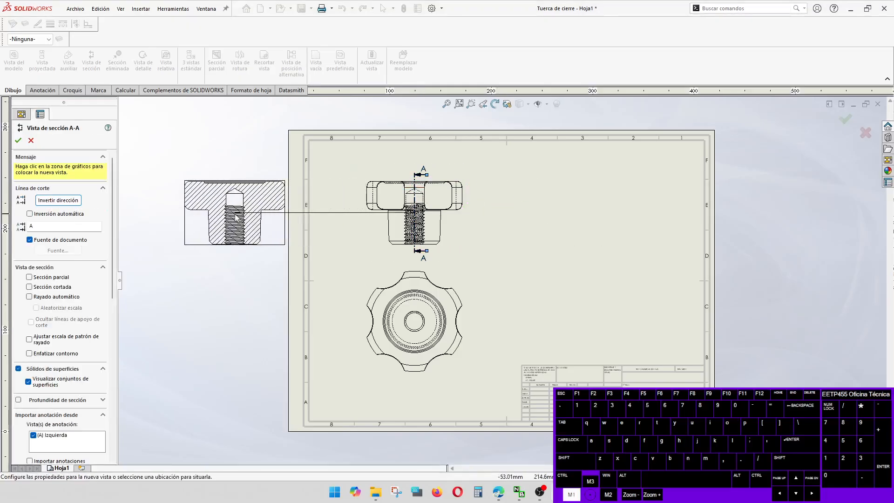
pyautogui.click(236, 217)
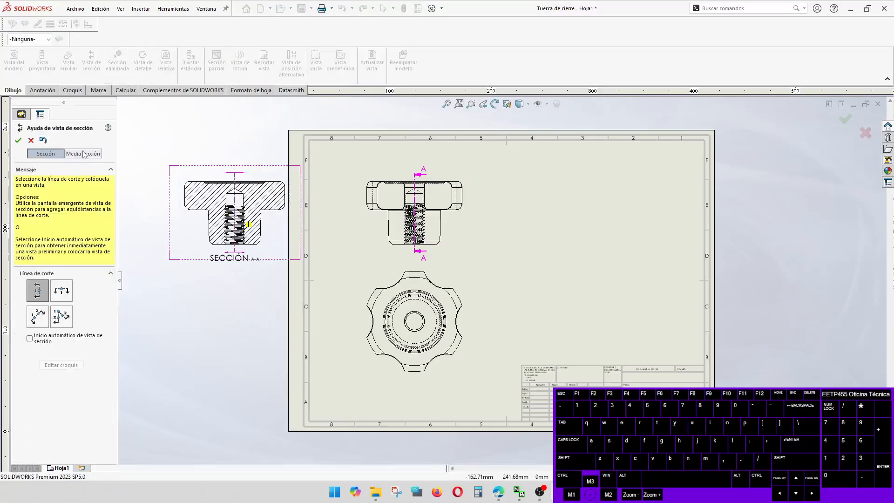
# Step: Create a half section view centred on the round view, cutting its lower-right quarter, and place it above the front view
pyautogui.click(83, 154)
pyautogui.click(59, 259)
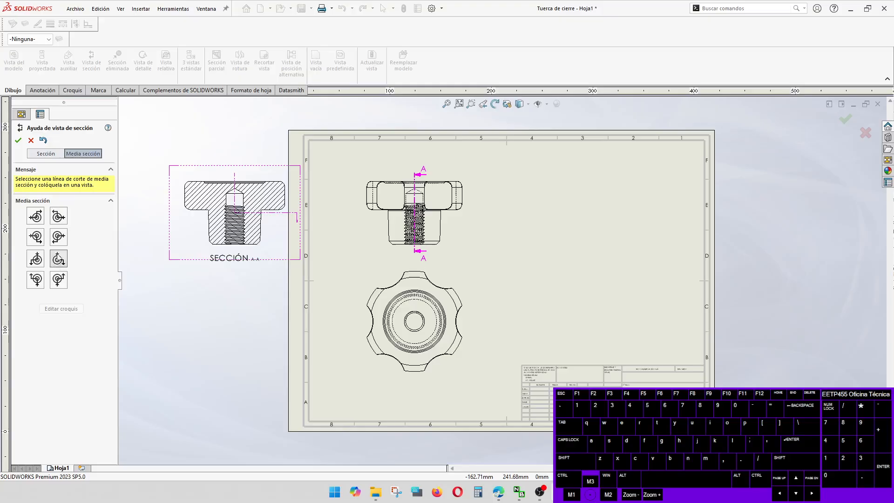
pyautogui.click(59, 280)
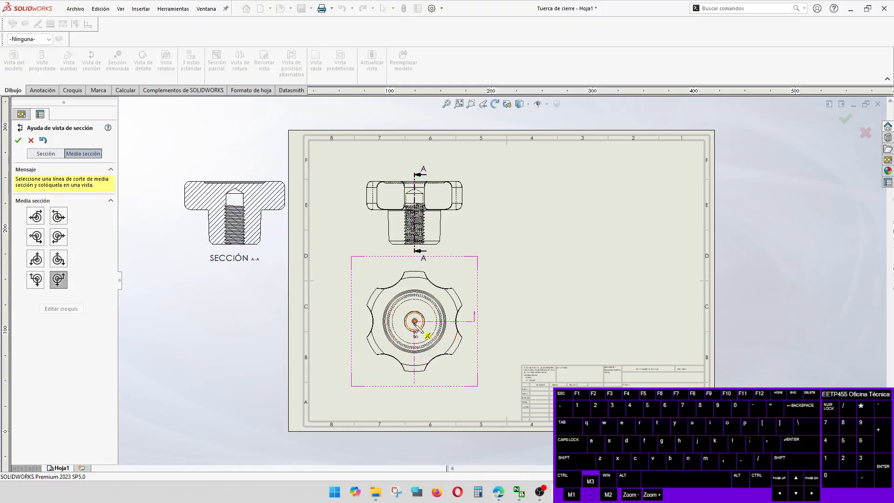
pyautogui.click(413, 321)
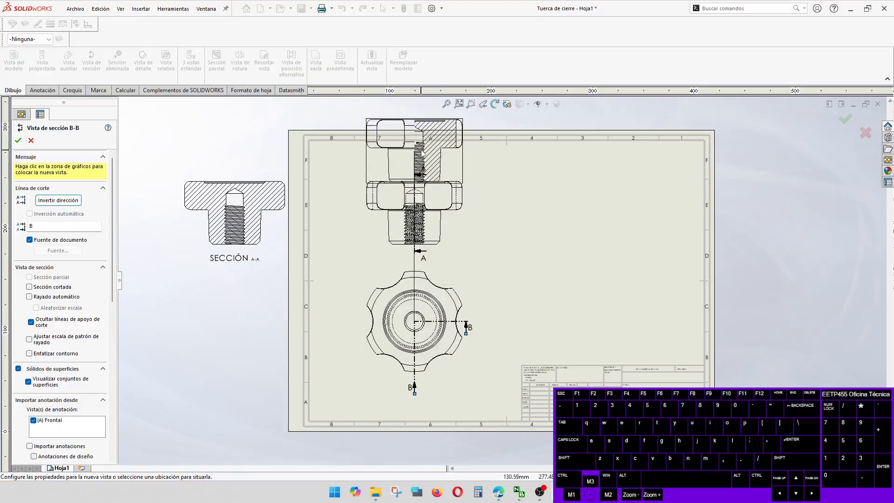
pyautogui.click(442, 167)
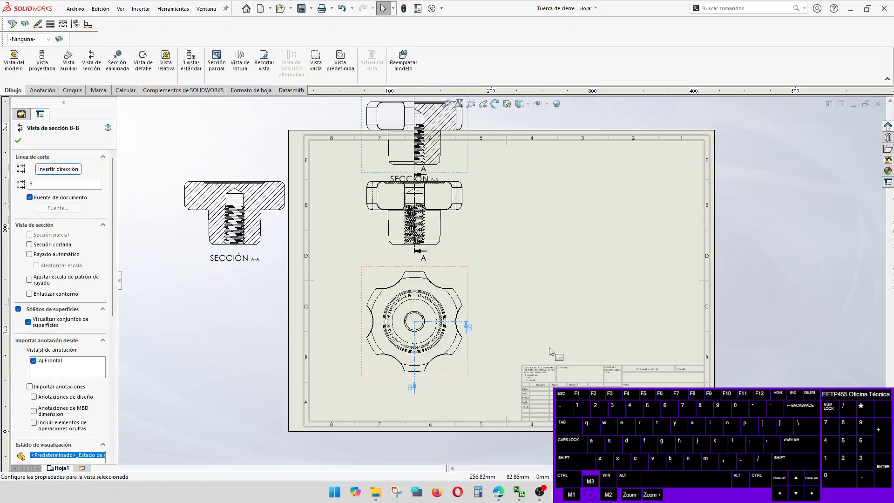
# Step: Free section view B-B from its alignment and move it to the sheet's right half, above the title block
pyautogui.rightClick(436, 157)
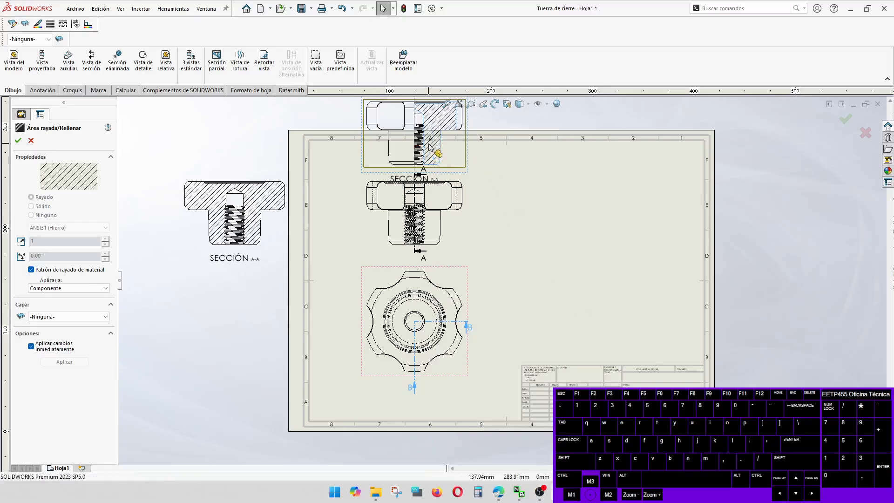
pyautogui.moveTo(428, 143)
pyautogui.mouseDown()
pyautogui.moveTo(578, 232)
pyautogui.moveTo(558, 192)
pyautogui.moveTo(445, 159)
pyautogui.mouseUp()
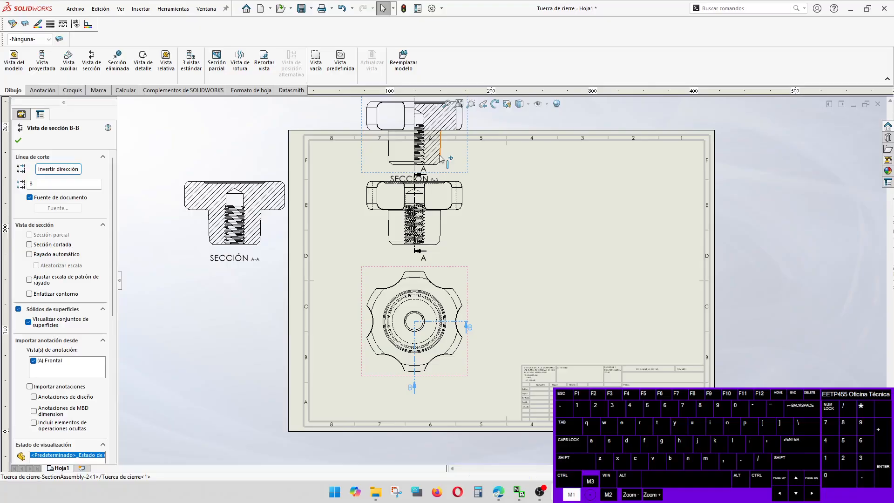
pyautogui.click(566, 312)
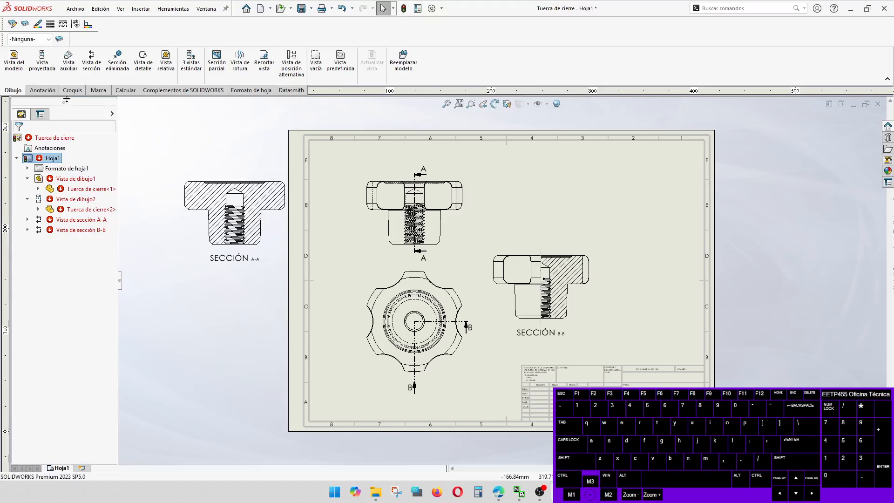
# Step: Create a circular detail view around the upper end of the thread in section B-B and place it above that section
pyautogui.click(148, 67)
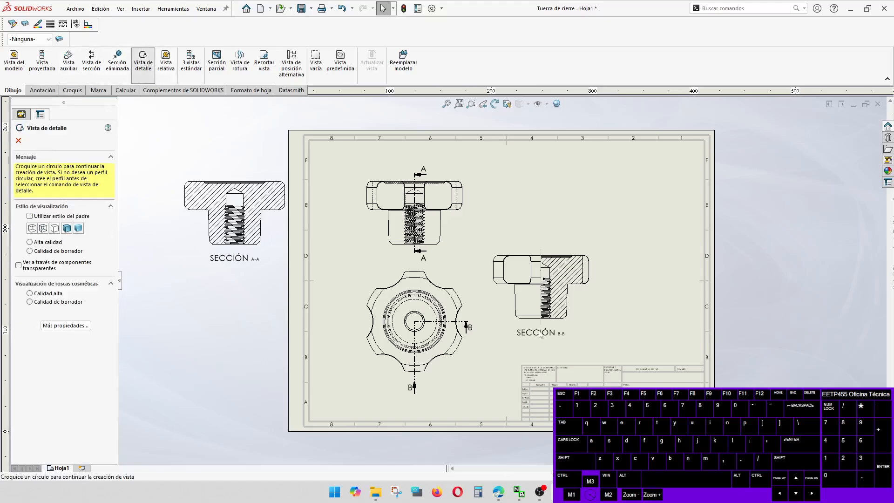
pyautogui.click(549, 278)
pyautogui.click(567, 285)
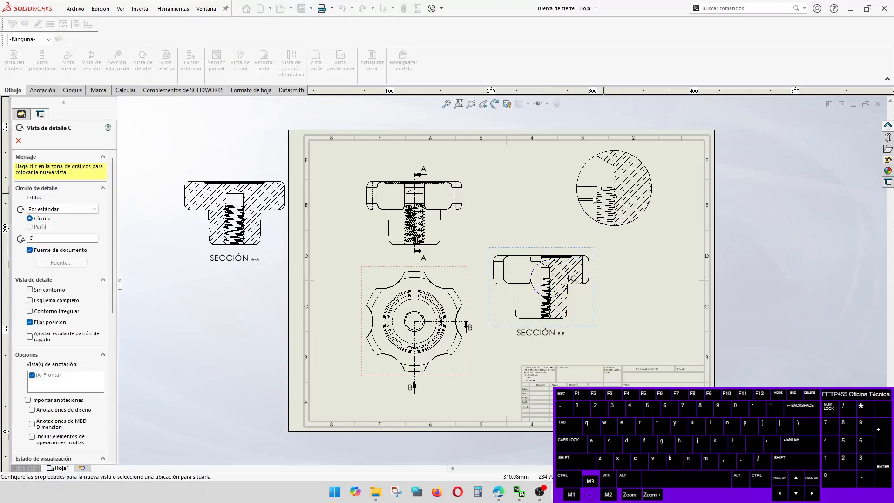
pyautogui.click(576, 228)
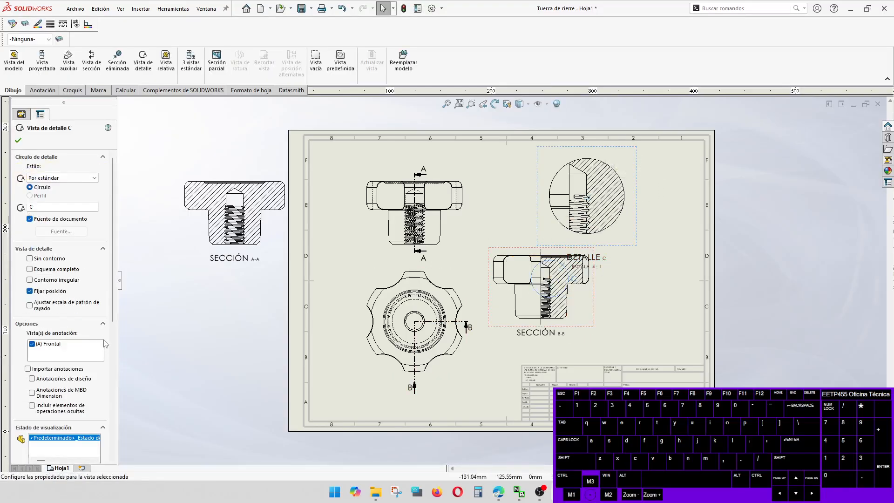
# Step: Set the detail view's custom scale to 10:1
pyautogui.scroll(-5, 78, 375)
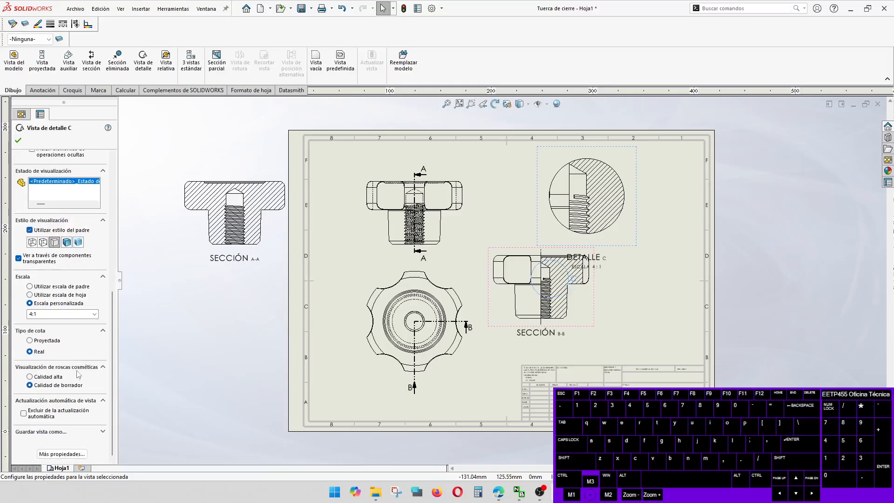
pyautogui.click(95, 314)
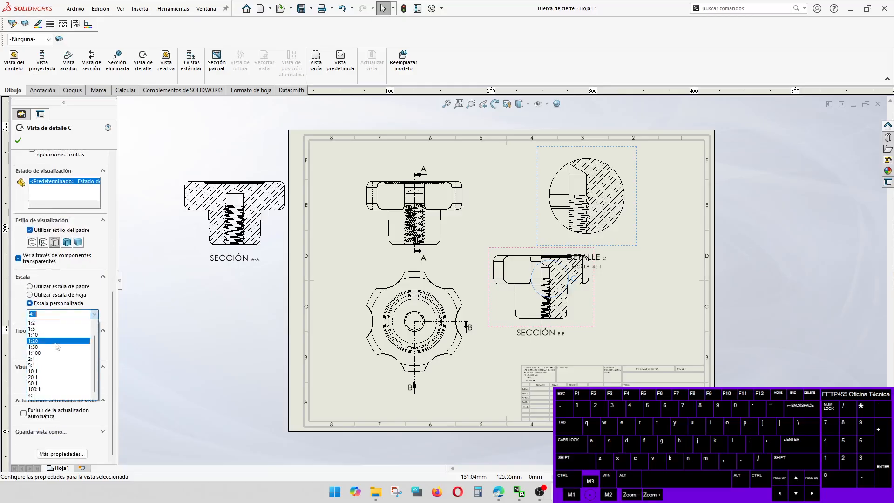
pyautogui.click(40, 371)
# Step: Move detail view C off the sheet, to the right of its border
pyautogui.moveTo(623, 227)
pyautogui.mouseDown()
pyautogui.moveTo(647, 221)
pyautogui.moveTo(664, 191)
pyautogui.mouseUp()
pyautogui.moveTo(670, 240)
pyautogui.mouseDown()
pyautogui.moveTo(685, 232)
pyautogui.moveTo(675, 240)
pyautogui.mouseUp()
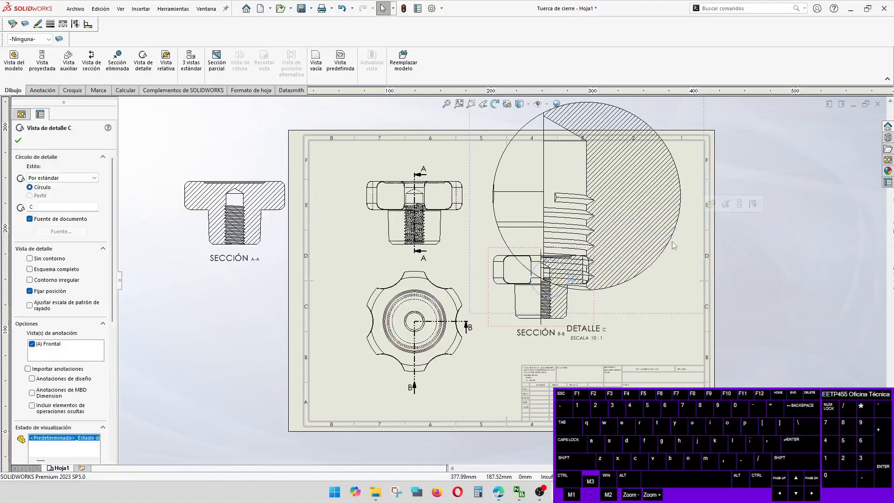
pyautogui.click(674, 240)
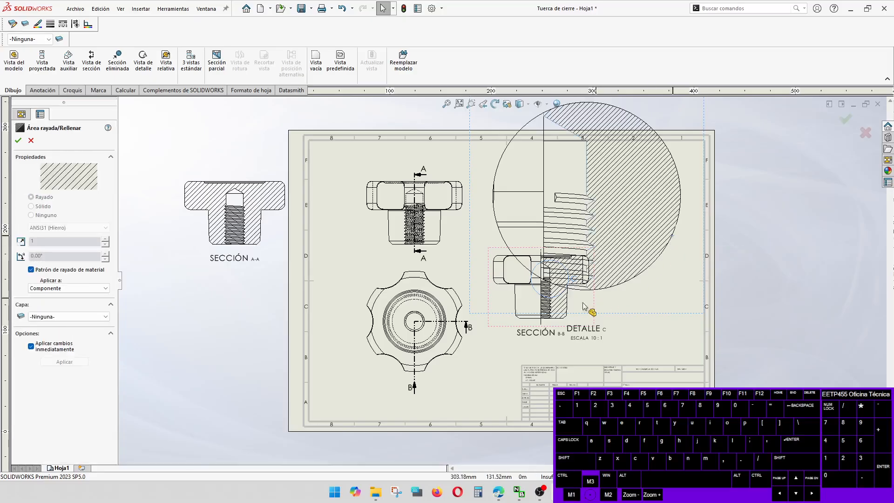
pyautogui.click(618, 289)
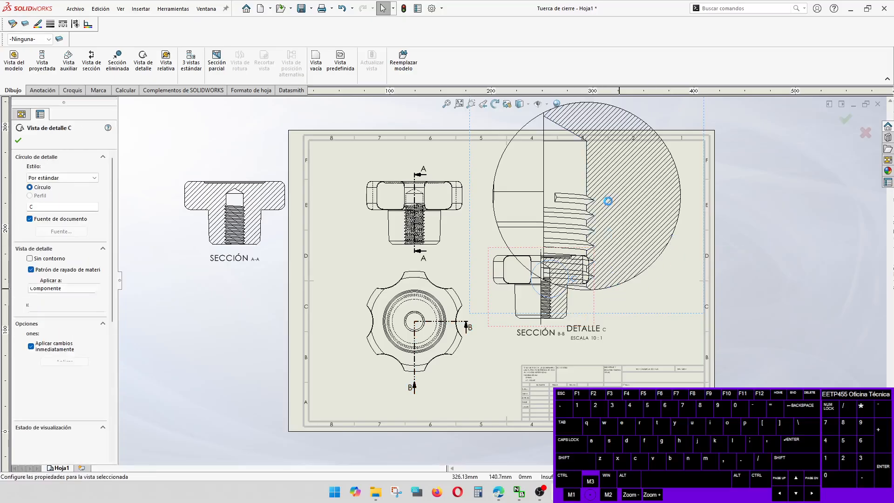
pyautogui.moveTo(594, 154); pyautogui.dragTo(658, 118)
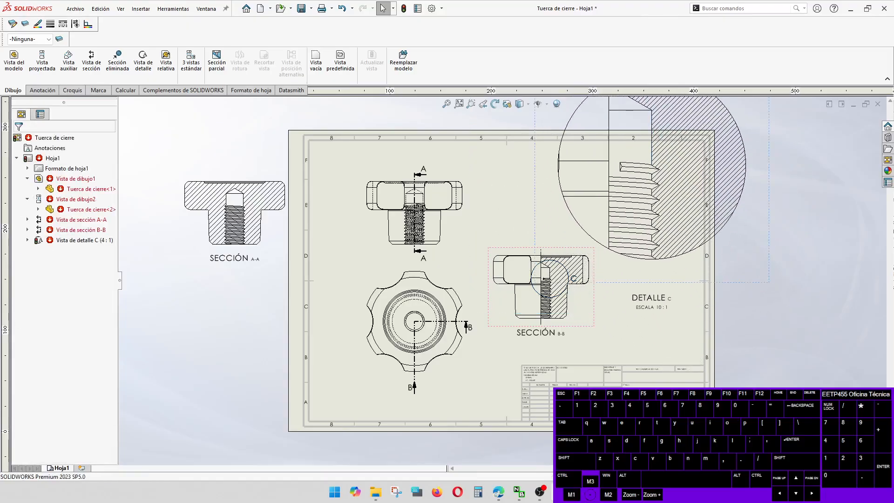
pyautogui.scroll(5, 610, 216)
pyautogui.moveTo(571, 232); pyautogui.dragTo(650, 234)
pyautogui.scroll(-3, 589, 298)
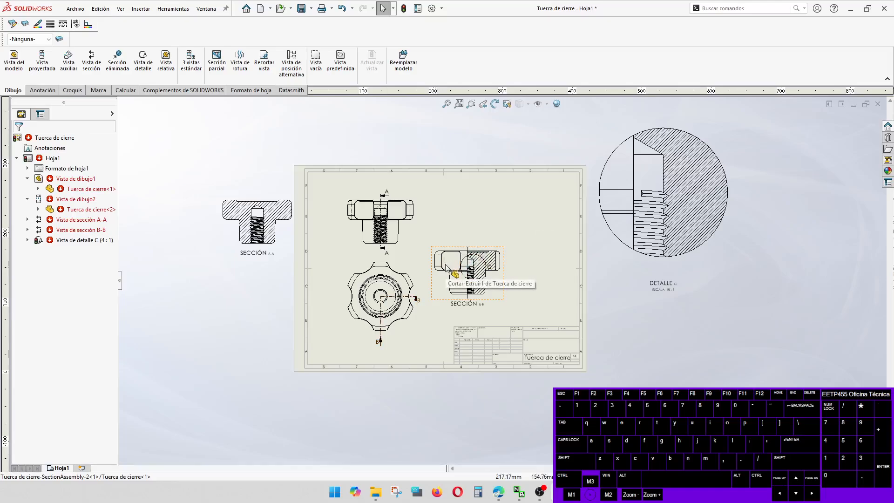
# Step: Rotate the upper front view by 180° and accept the rotation of its dependent views
pyautogui.scroll(-3, 482, 311)
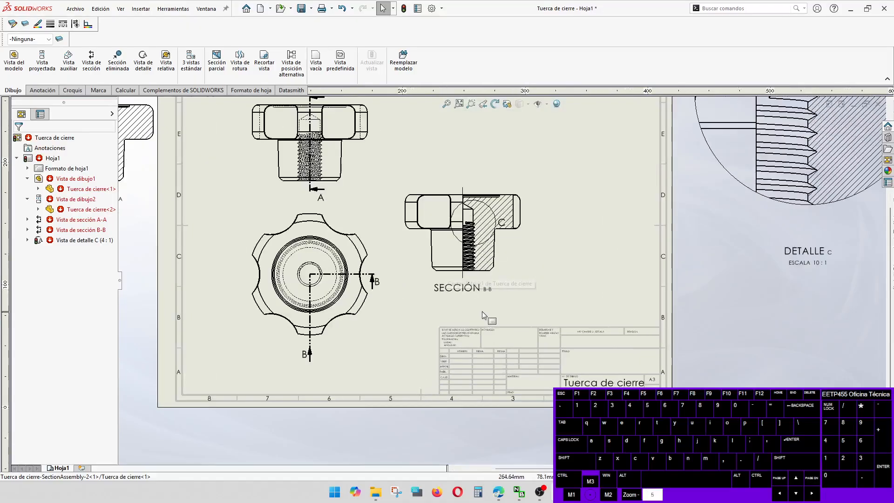
pyautogui.click(341, 158)
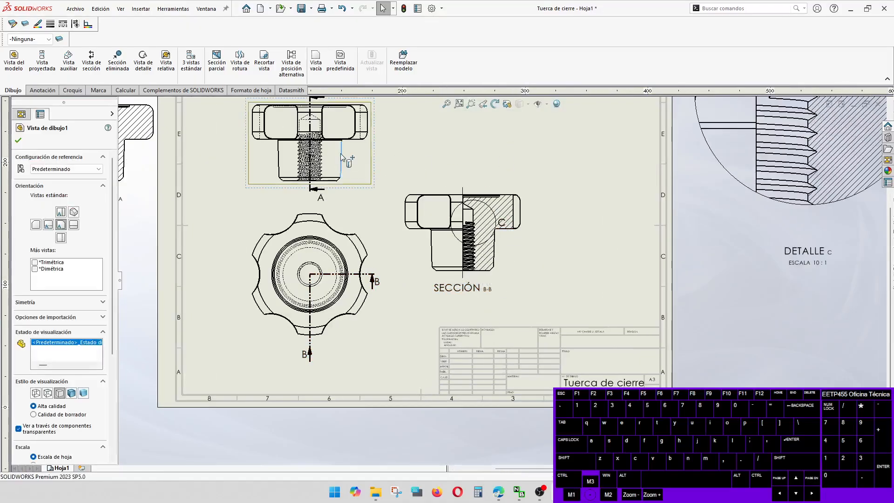
pyautogui.click(494, 103)
pyautogui.click(93, 24)
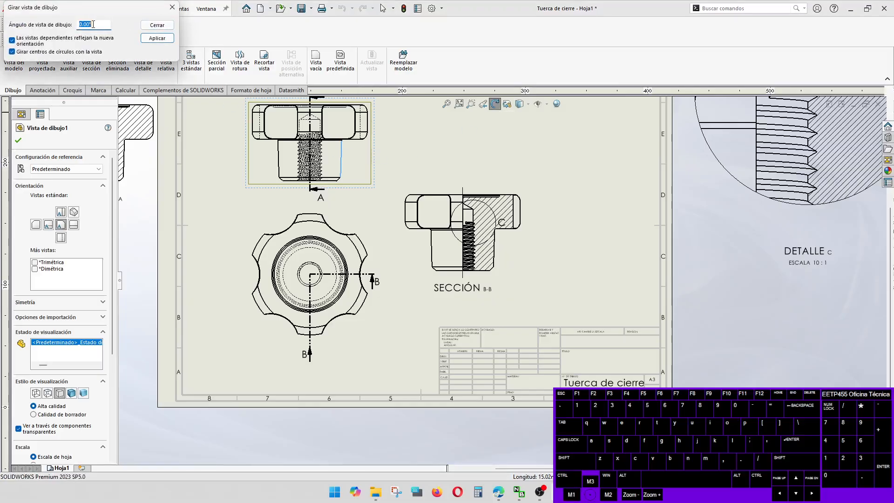
pyautogui.press('Return')
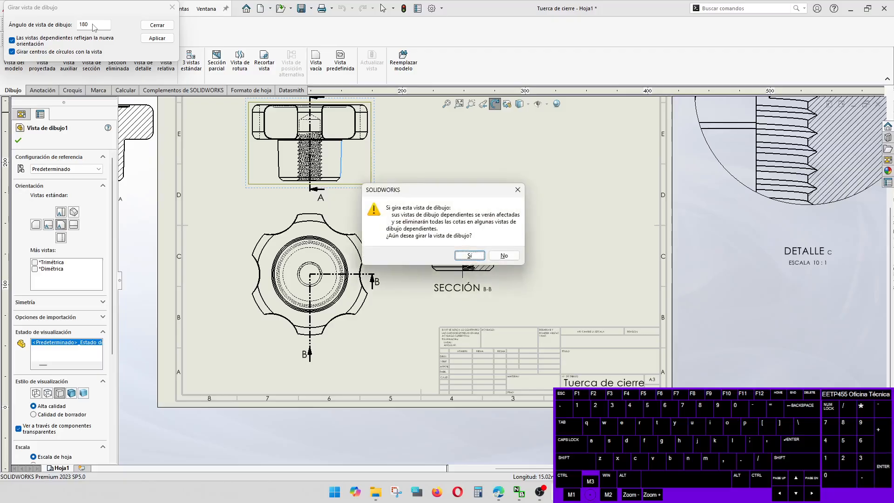
pyautogui.press('Return')
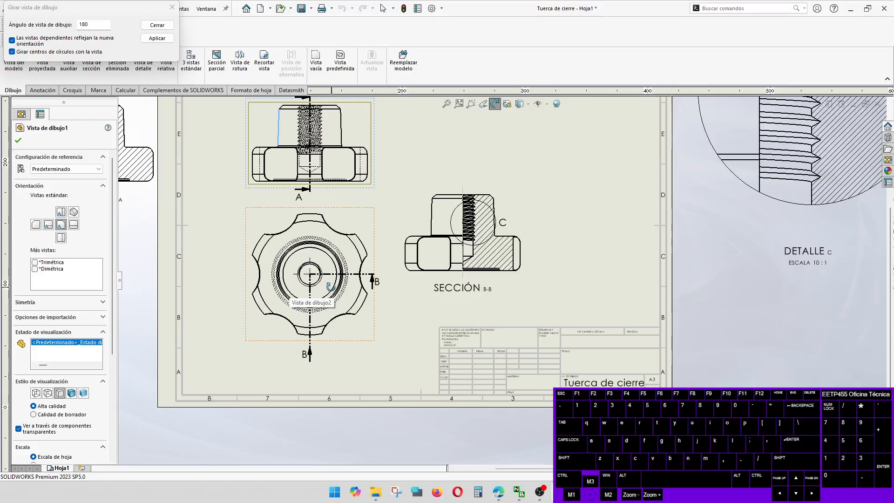
pyautogui.press('Escape')
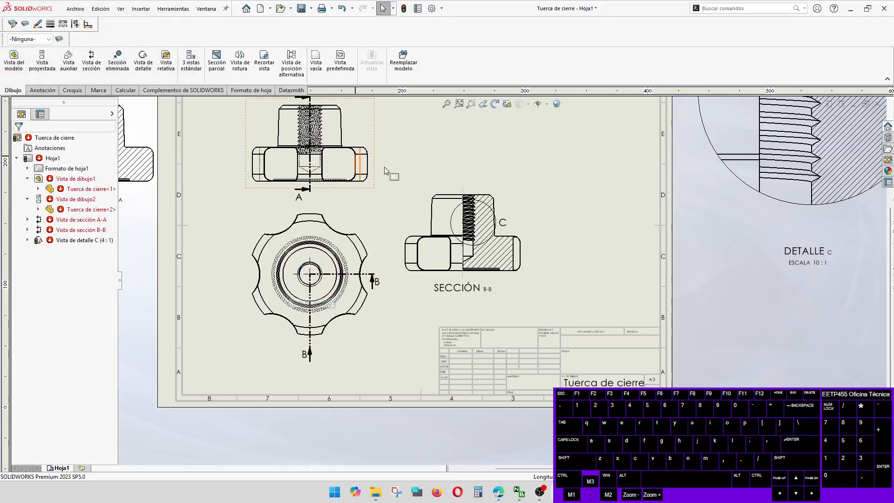
pyautogui.click(444, 147)
# Step: Move section A-A onto the sheet beside the front view and shift section B-B slightly down beneath it
pyautogui.scroll(3, 333, 160)
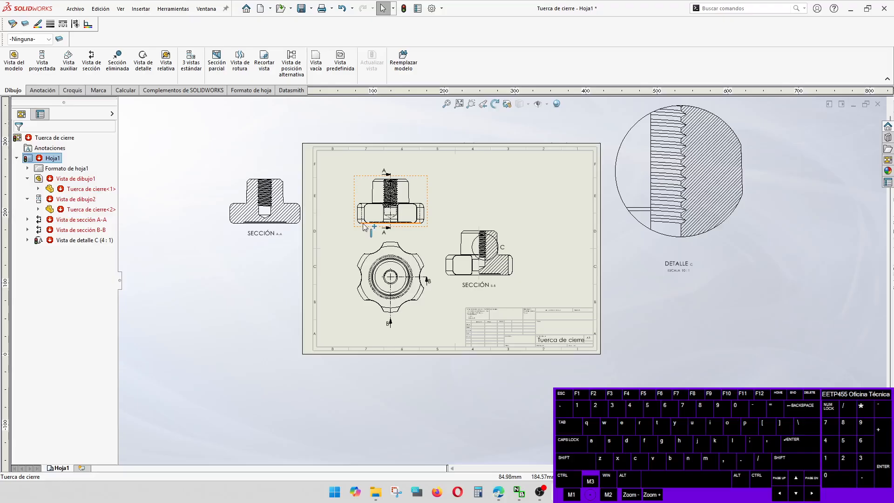
pyautogui.moveTo(294, 205); pyautogui.dragTo(511, 199)
pyautogui.moveTo(507, 259); pyautogui.dragTo(507, 273)
pyautogui.click(545, 273)
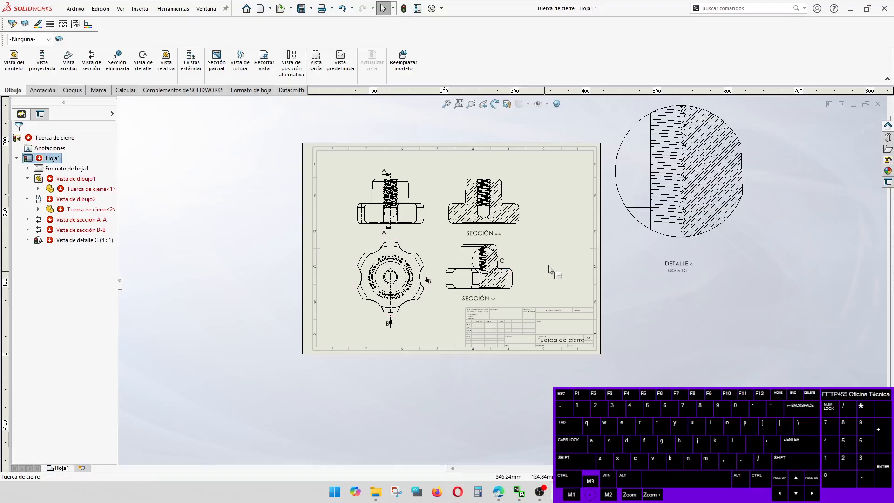
pyautogui.scroll(-3, 530, 265)
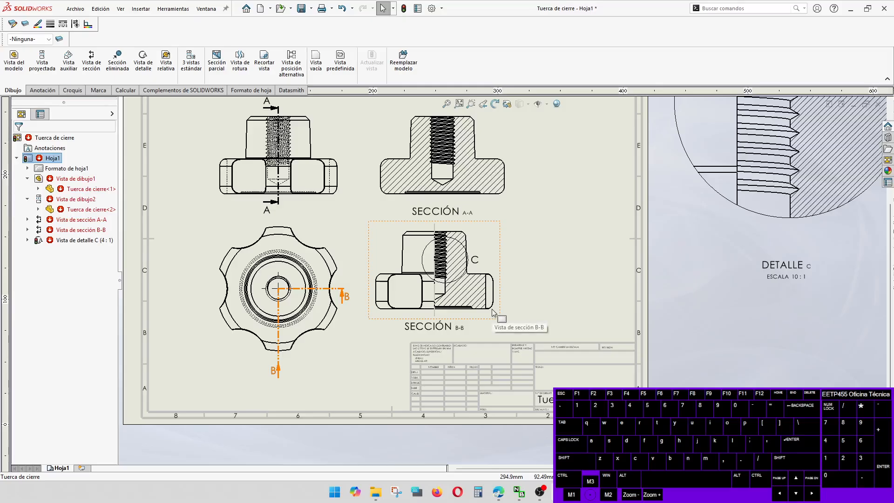
pyautogui.scroll(5, 494, 313)
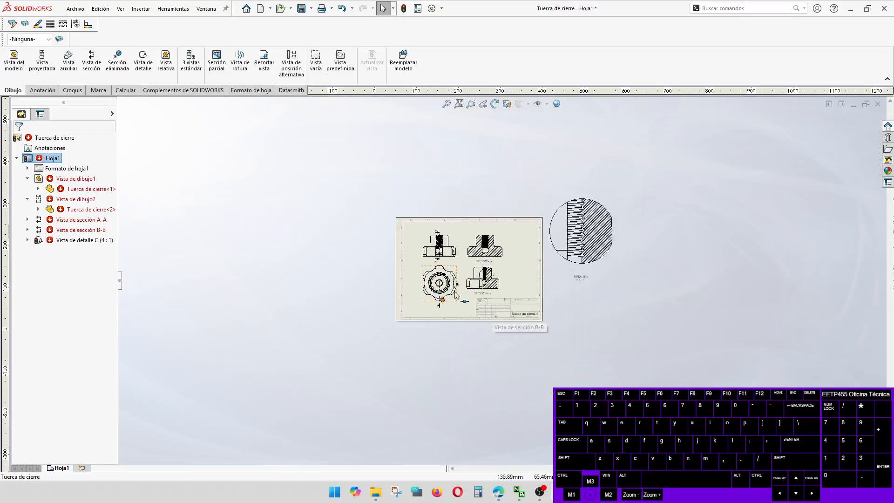
pyautogui.scroll(-4, 513, 283)
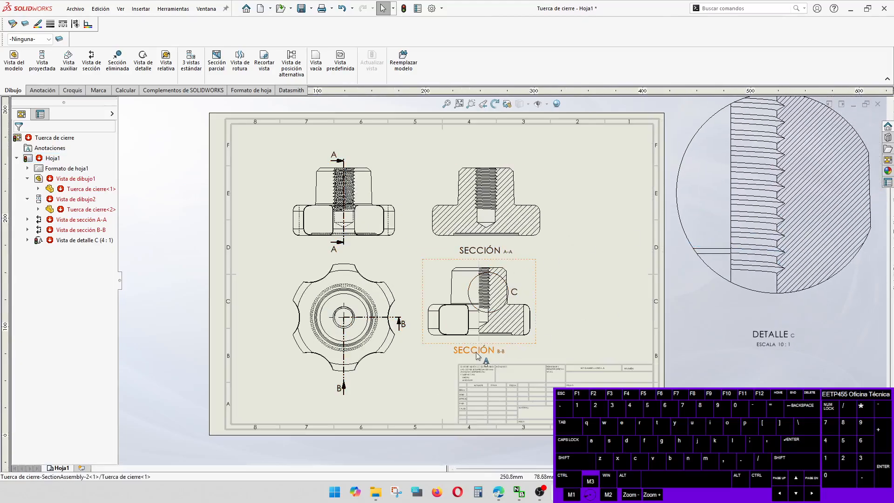
pyautogui.scroll(-3, 482, 330)
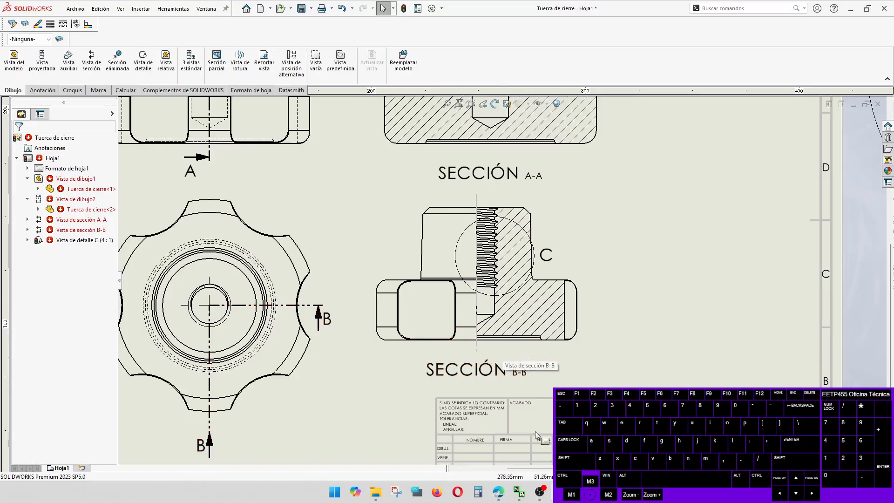
pyautogui.click(640, 242)
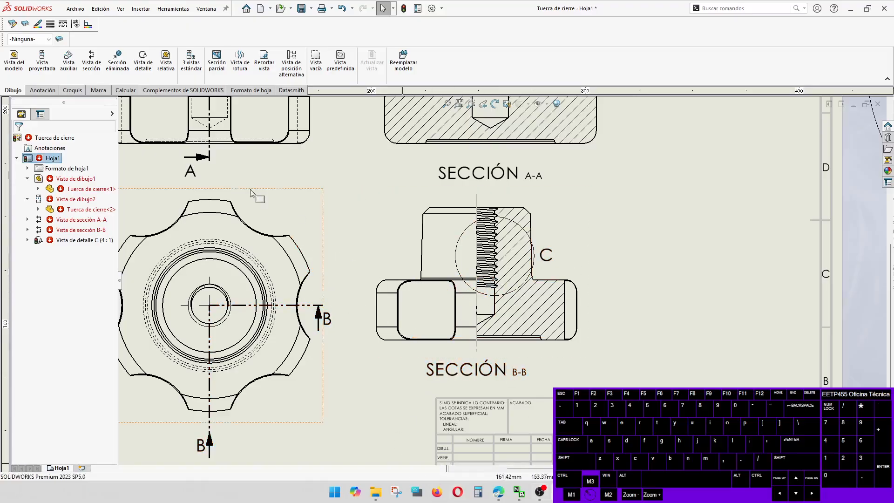
pyautogui.scroll(4, 218, 266)
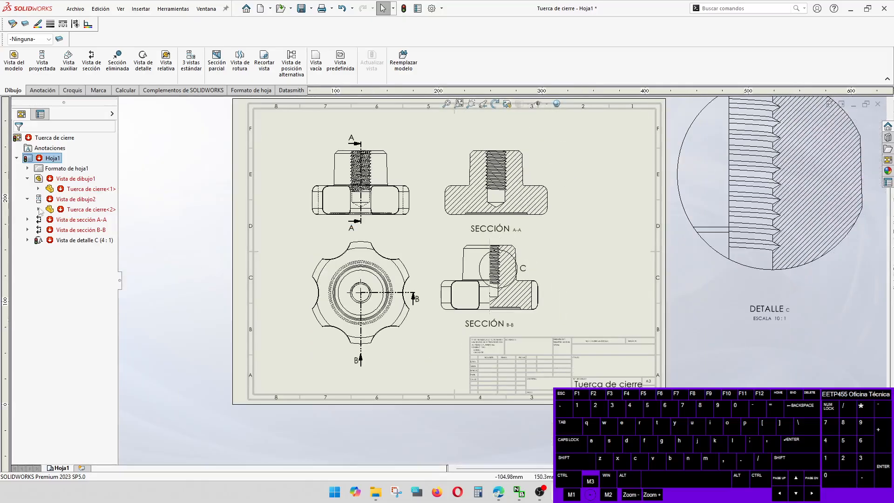
pyautogui.scroll(-1, 538, 215)
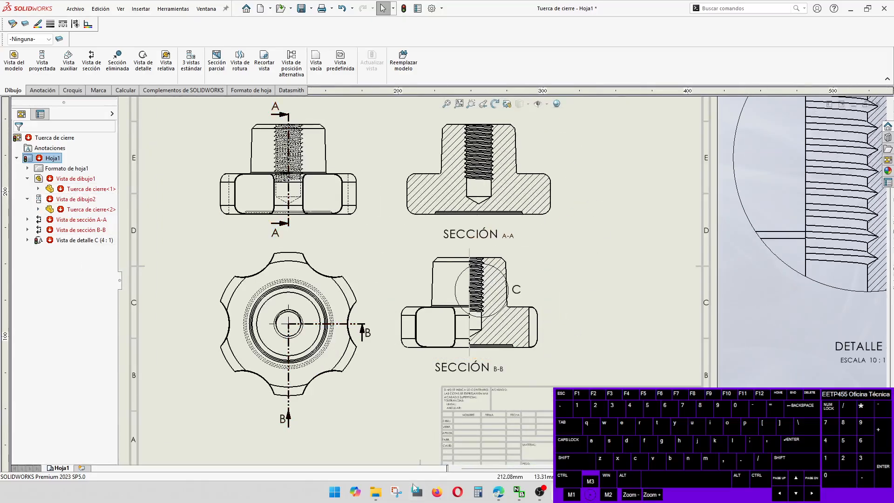
# Step: Roll the Tuerca de cierre part back to just after Revolución1 and return to the drawing to inspect its views
pyautogui.moveTo(539, 491)
pyautogui.click(538, 455)
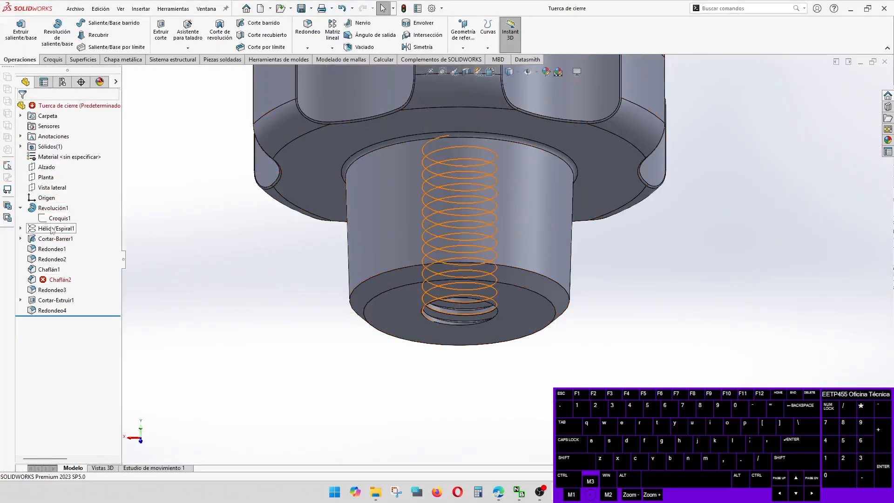
pyautogui.moveTo(85, 316); pyautogui.dragTo(88, 222)
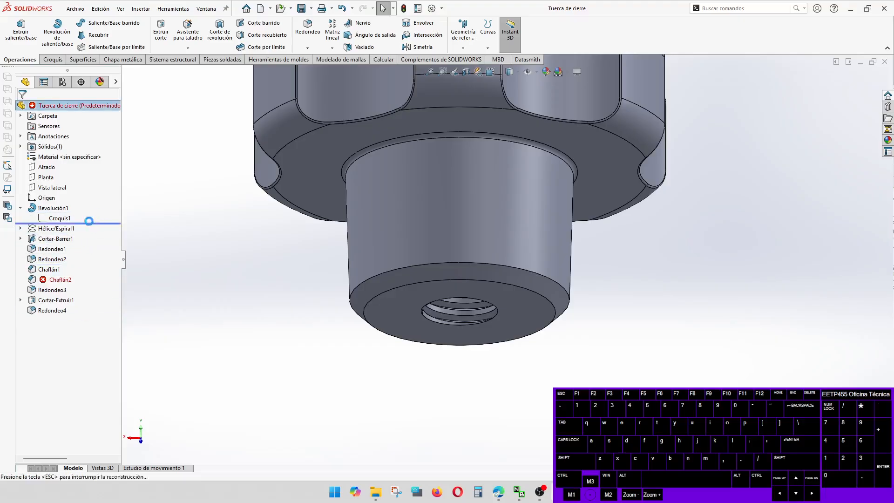
pyautogui.click(20, 209)
pyautogui.moveTo(539, 493)
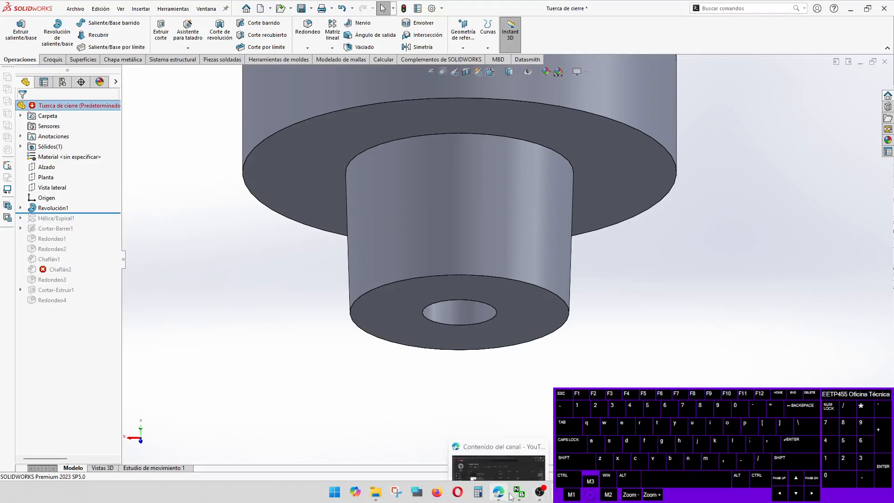
pyautogui.click(599, 440)
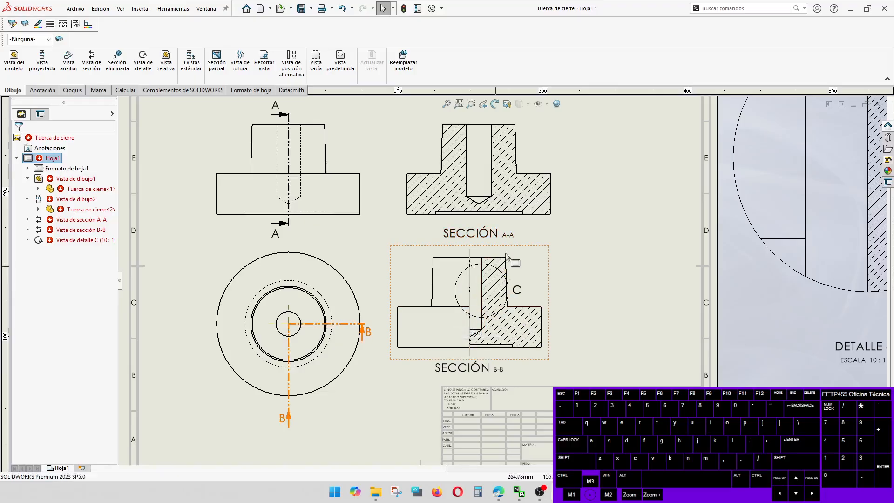
# Step: Switch to the Tuerca de cierre part and roll its feature history forward to the end, past Redondeo4
pyautogui.moveTo(496, 495)
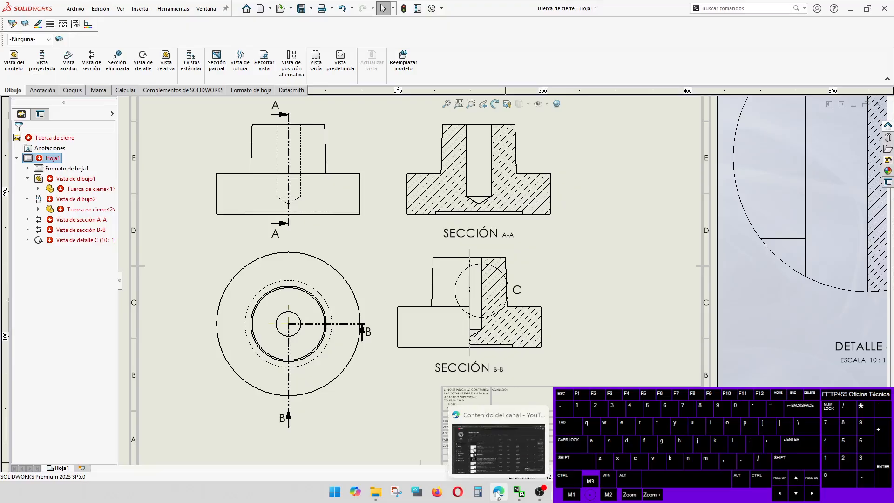
pyautogui.click(500, 436)
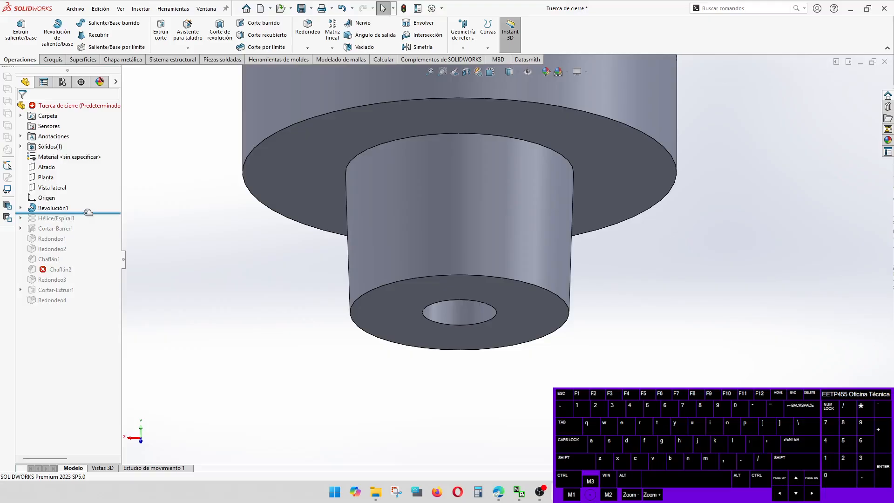
pyautogui.moveTo(88, 212); pyautogui.dragTo(88, 234)
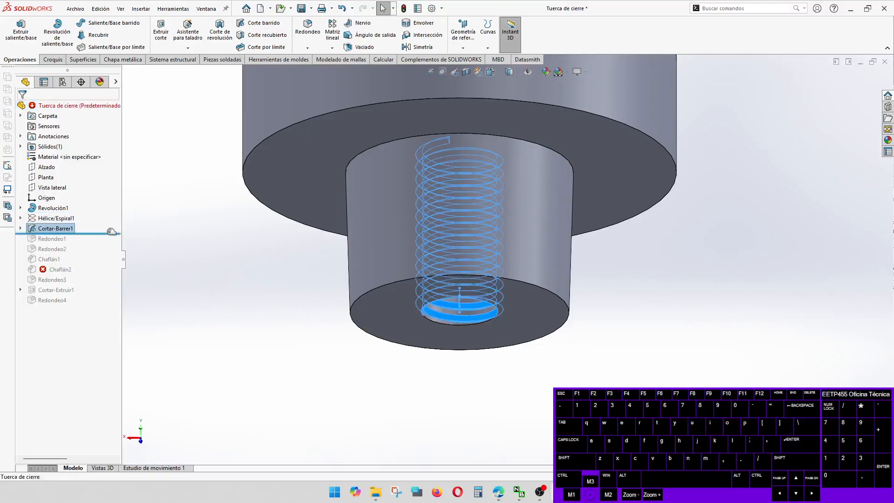
pyautogui.moveTo(108, 234); pyautogui.dragTo(88, 306)
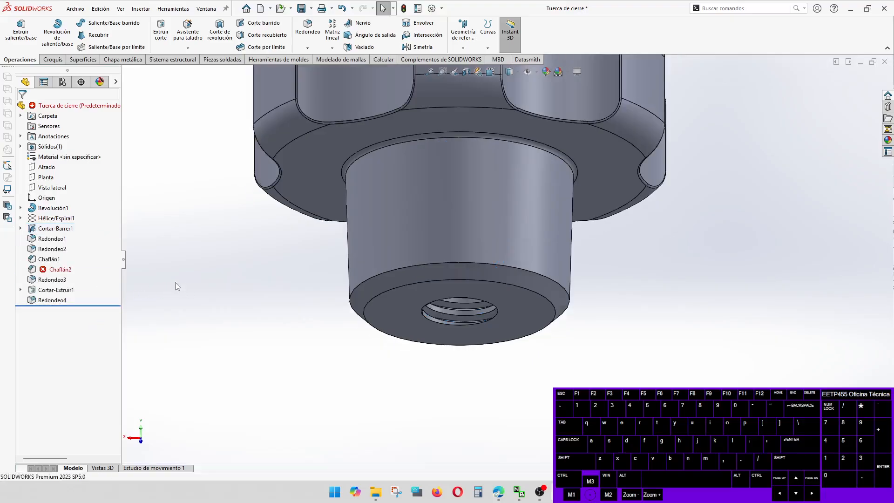
# Step: Reorder Cortar-Barrer1 and Hélice/Espiral1 to follow Redondeo4, with the helix before the swept cut, and dismiss the error reports
pyautogui.click(43, 229)
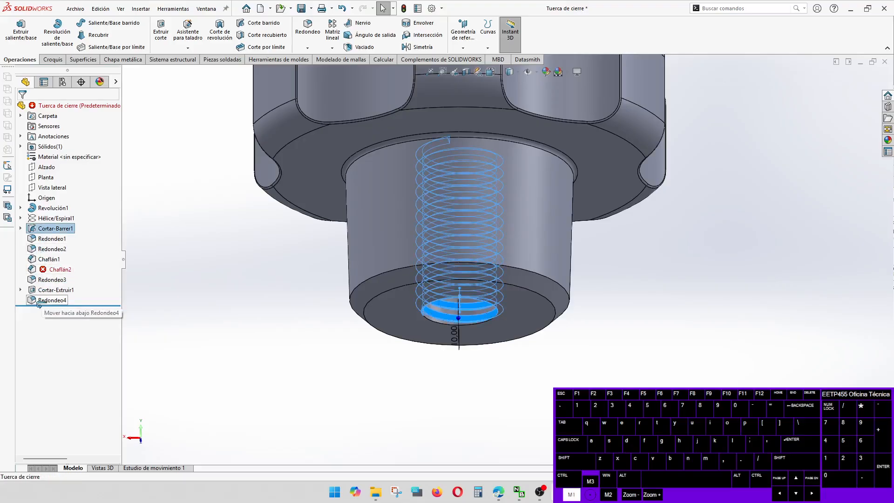
pyautogui.moveTo(41, 304); pyautogui.dragTo(41, 304)
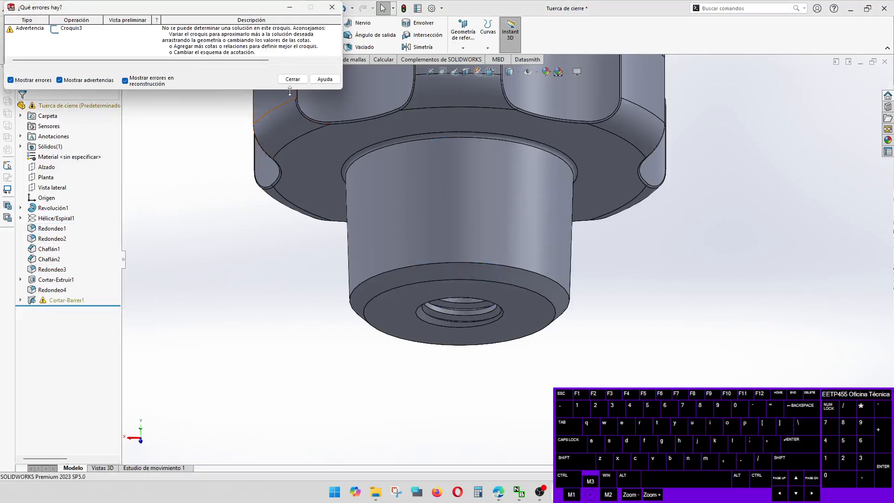
pyautogui.click(292, 79)
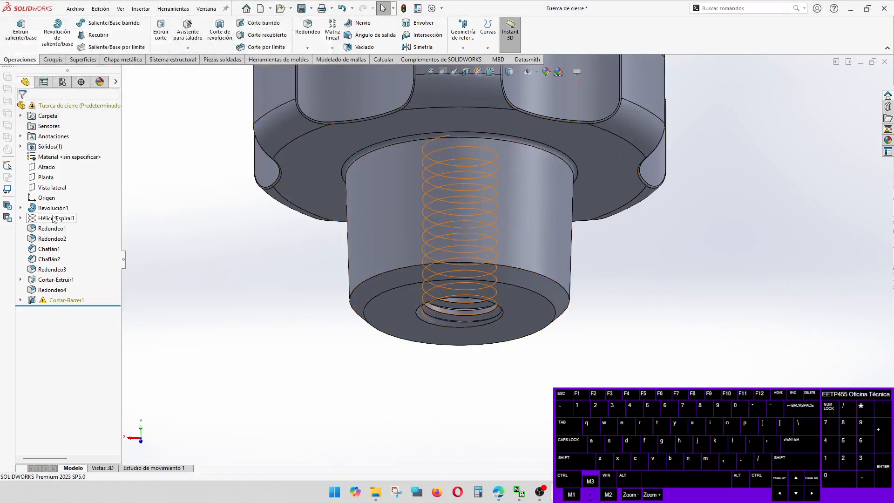
pyautogui.moveTo(55, 219); pyautogui.dragTo(50, 291)
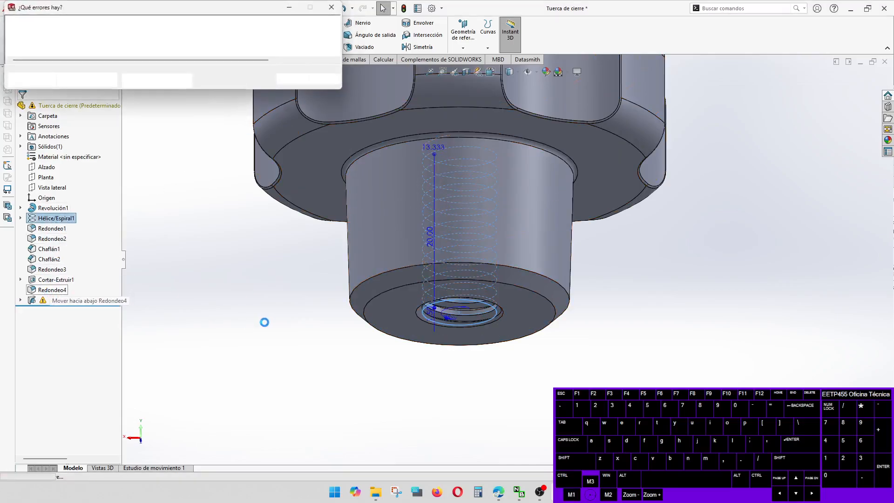
pyautogui.click(292, 80)
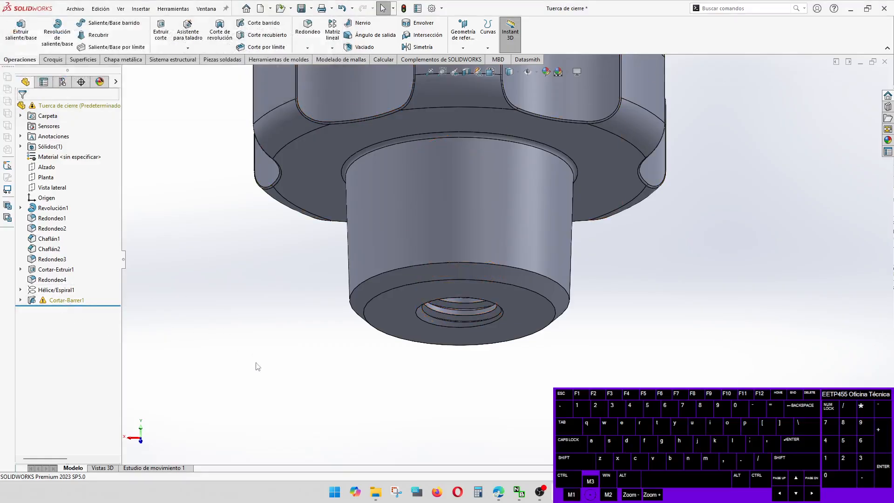
# Step: Open Croquis3 of Cortar-Barrer1 for editing and delete the conflicting relation on the triangular thread profile's centre point
pyautogui.click(34, 301)
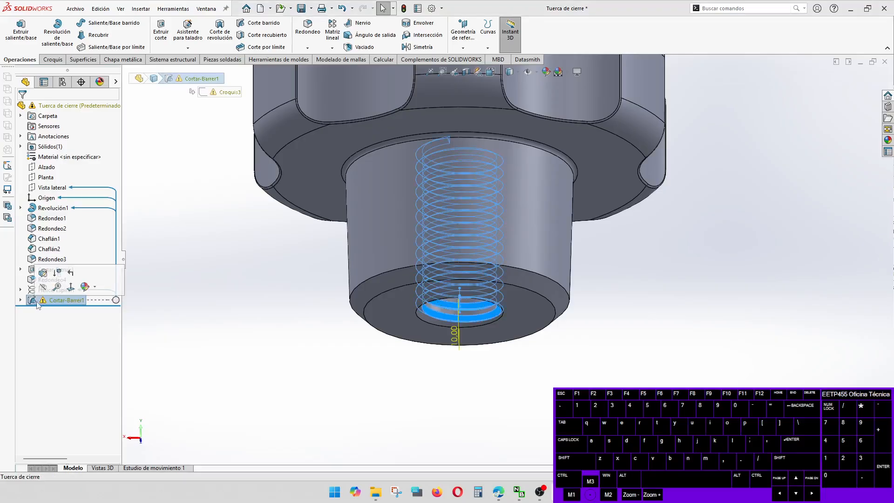
pyautogui.click(55, 311)
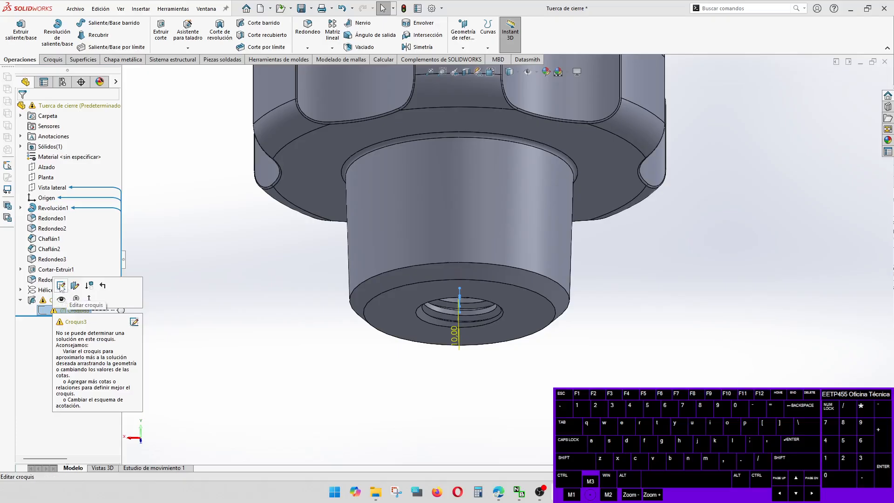
pyautogui.click(61, 285)
pyautogui.moveTo(517, 368)
pyautogui.mouseDown(button='middle')
pyautogui.moveTo(519, 333)
pyautogui.moveTo(551, 361)
pyautogui.mouseUp(button='middle')
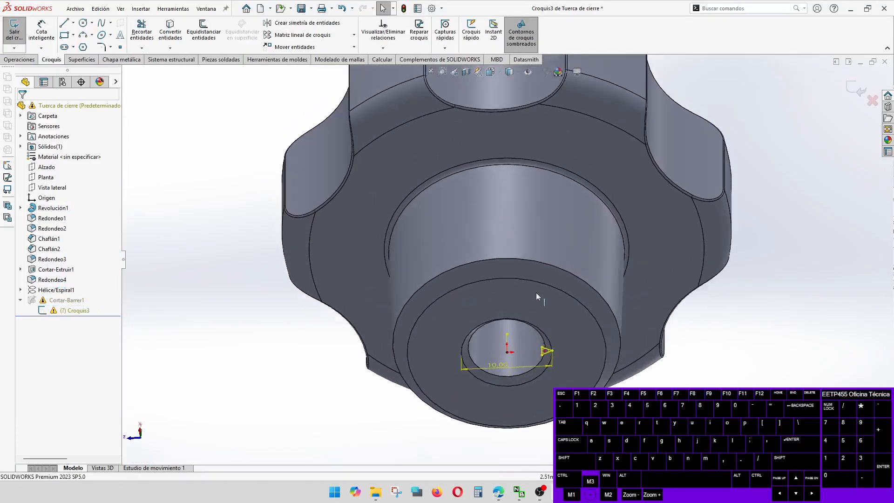
pyautogui.scroll(-6, 554, 362)
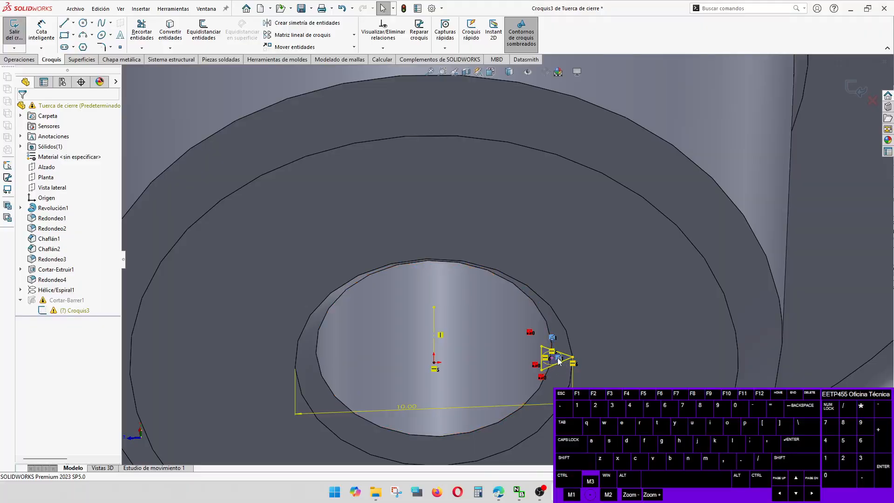
pyautogui.press('Delete')
# Step: Dimension the triangular thread profile's centre point as a diameter about the vertical construction line and exit Croquis3
pyautogui.click(553, 360)
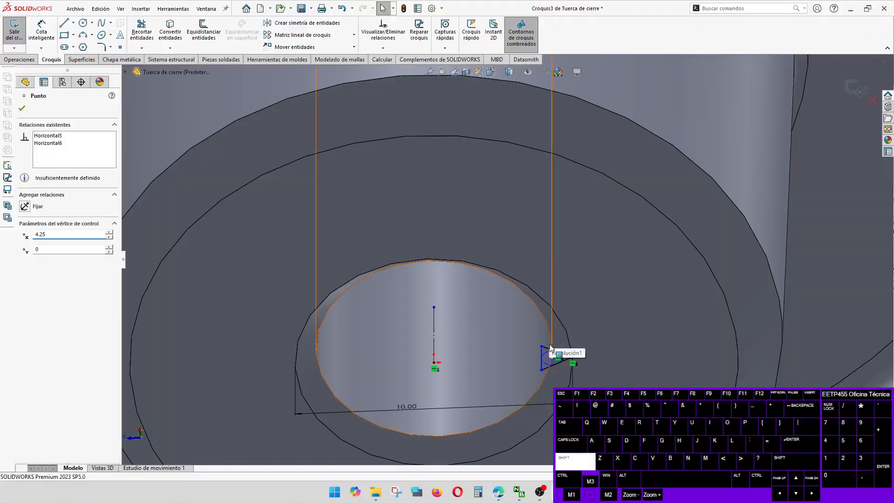
pyautogui.keyDown('shift'); pyautogui.click(549, 345); pyautogui.keyUp('shift')
pyautogui.moveTo(551, 348); pyautogui.dragTo(556, 386, button='middle')
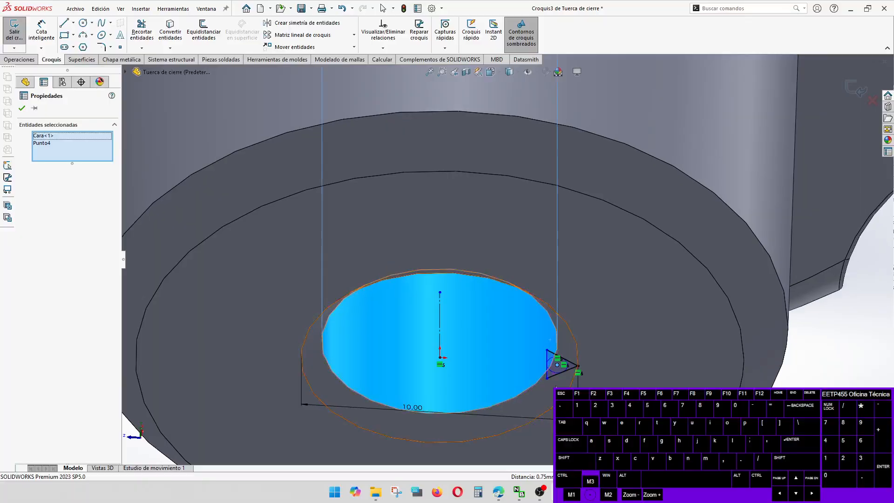
pyautogui.press('z')
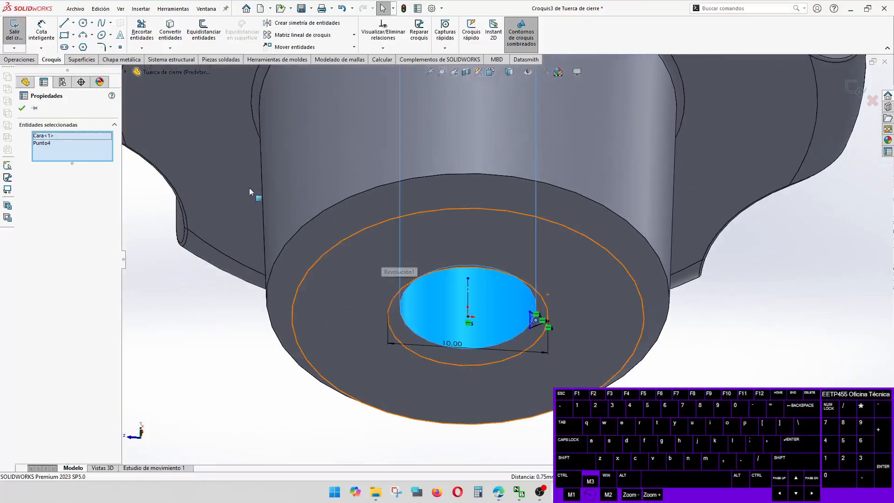
pyautogui.click(48, 33)
pyautogui.click(475, 298)
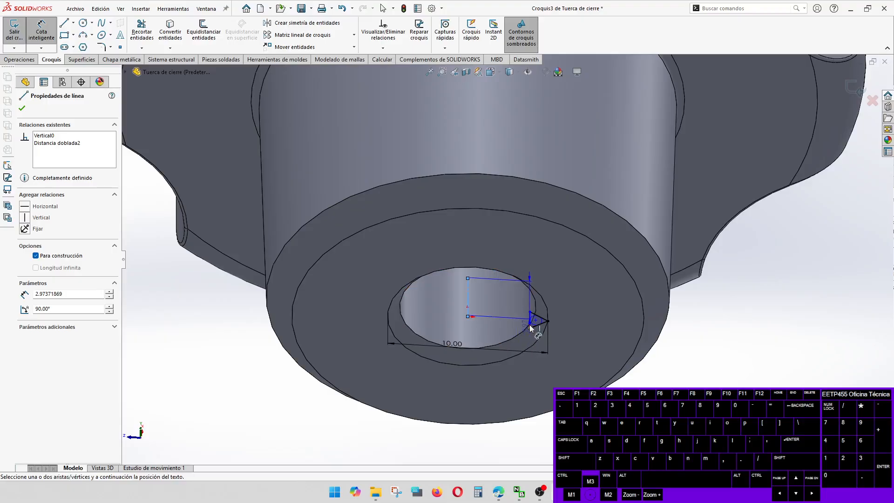
pyautogui.click(535, 322)
pyautogui.click(454, 331)
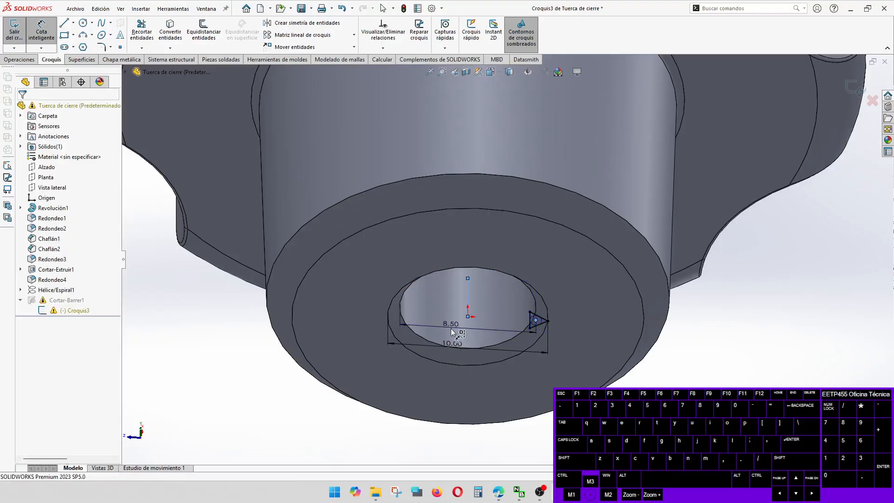
pyautogui.click(411, 315)
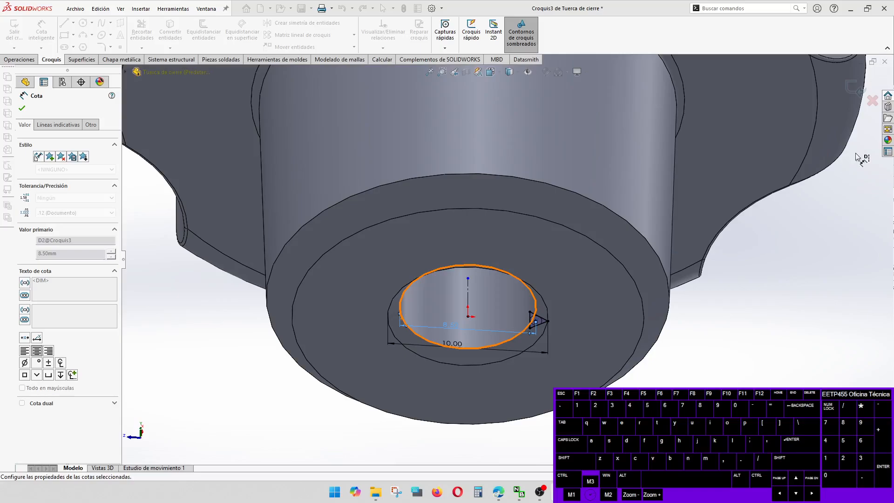
pyautogui.click(852, 87)
# Step: Examine the internal thread in the part's bore and return to the whole drawing sheet
pyautogui.scroll(5, 591, 307)
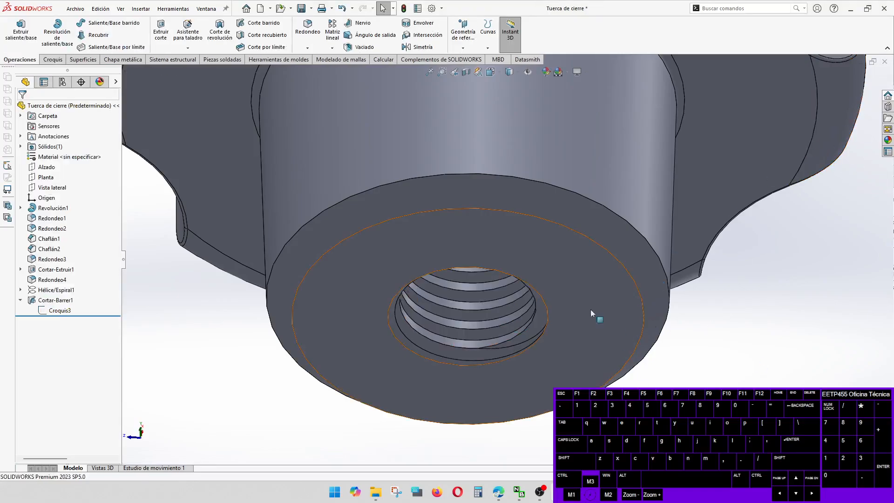
pyautogui.moveTo(562, 286); pyautogui.dragTo(571, 335, button='middle')
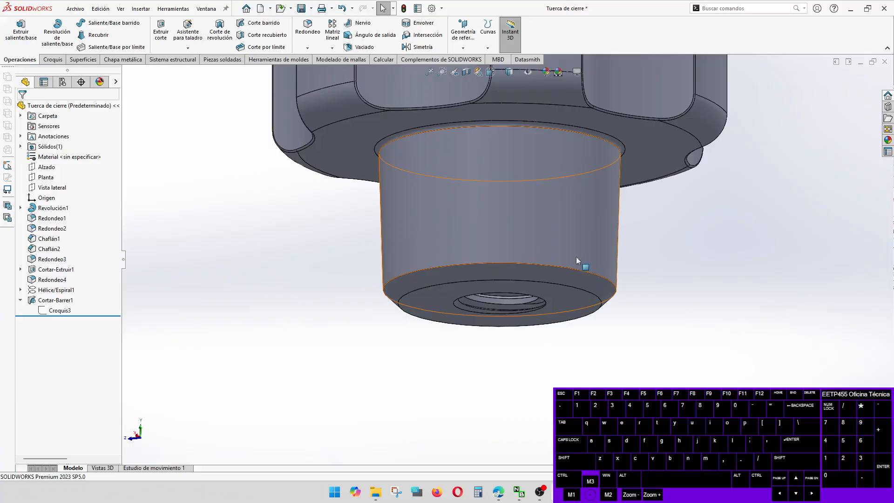
pyautogui.moveTo(576, 256); pyautogui.dragTo(613, 181, button='middle')
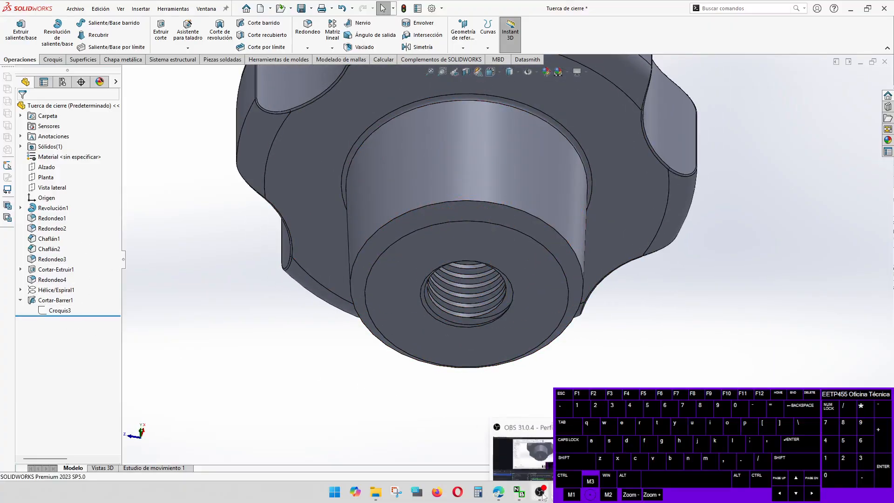
pyautogui.moveTo(560, 491)
pyautogui.click(605, 442)
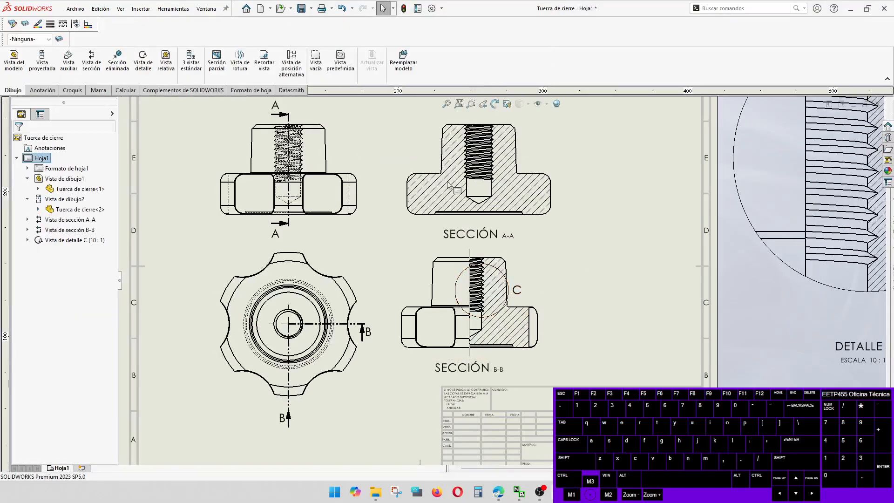
pyautogui.press('f')
pyautogui.scroll(3, 699, 269)
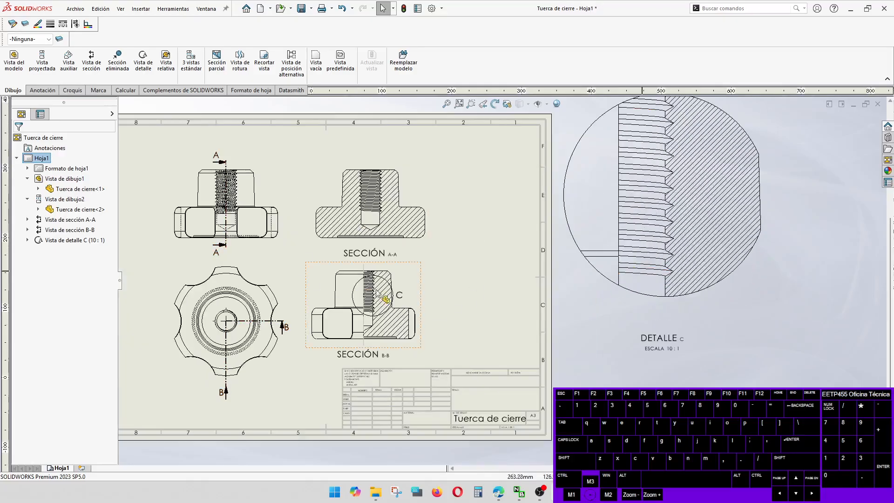
# Step: Insert an isometric model view of Tuerca de cierre on the sheet, beside the two section views
pyautogui.click(20, 62)
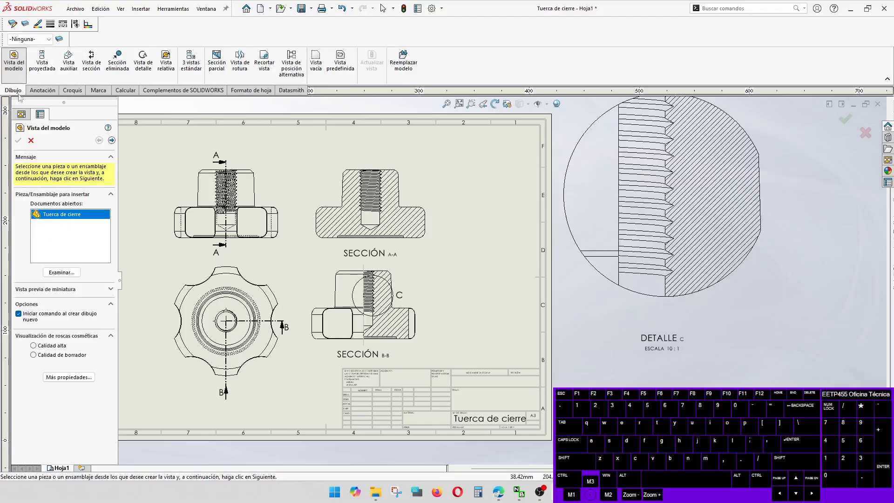
pyautogui.doubleClick(62, 220)
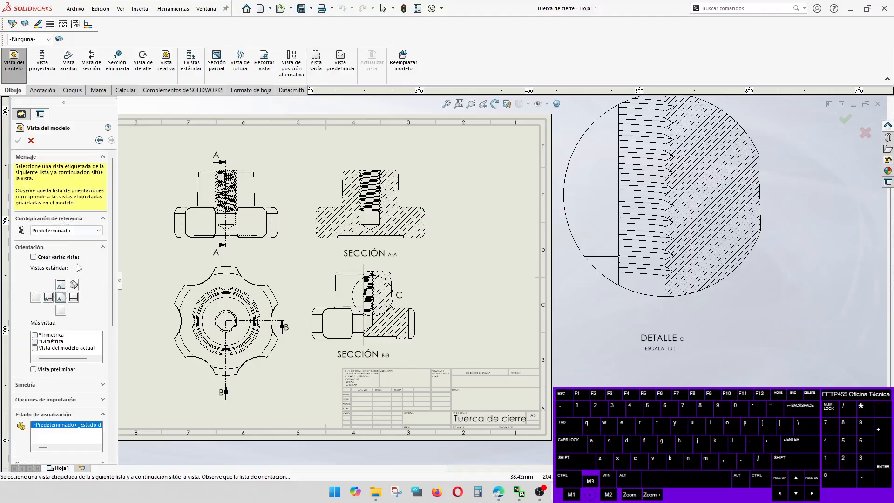
pyautogui.click(74, 285)
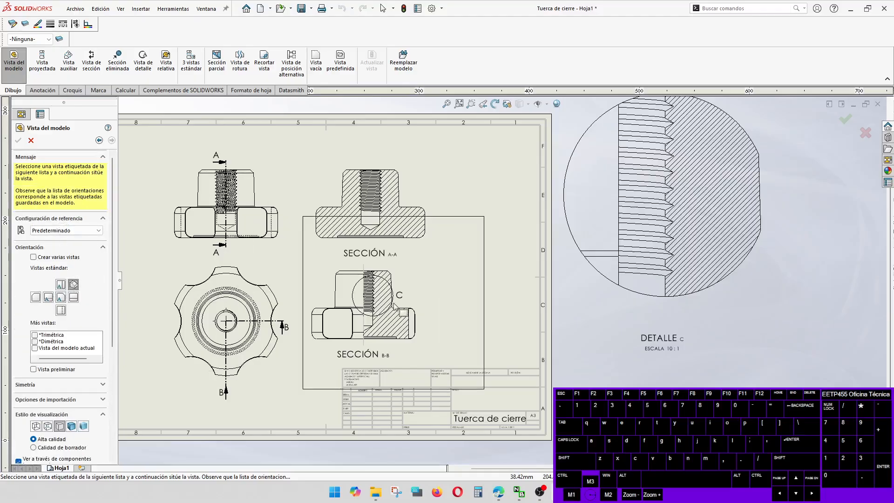
pyautogui.click(486, 285)
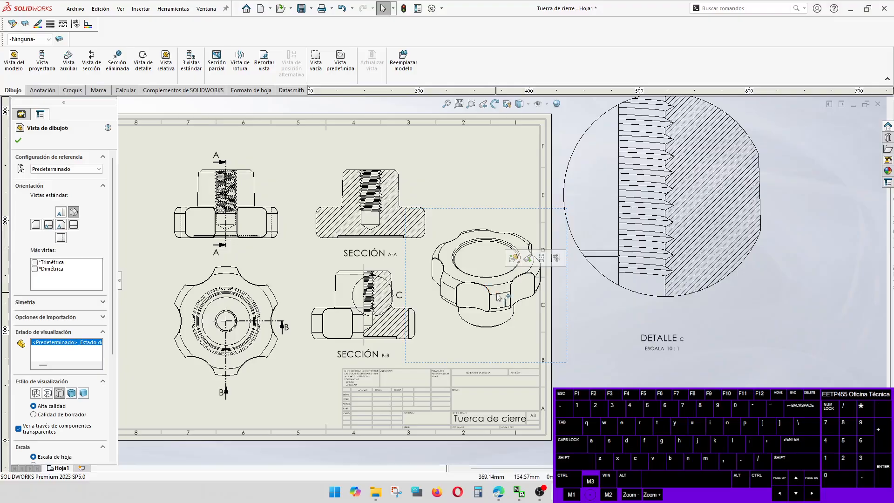
pyautogui.moveTo(499, 298); pyautogui.dragTo(488, 298)
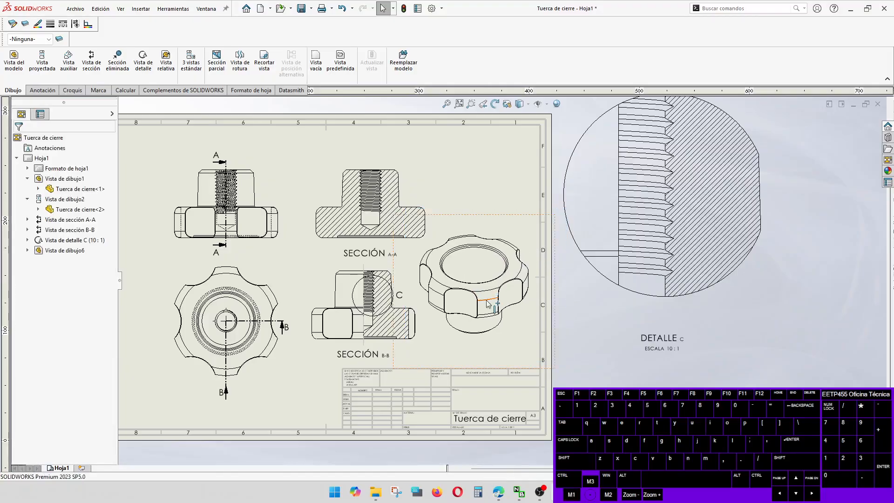
pyautogui.click(489, 298)
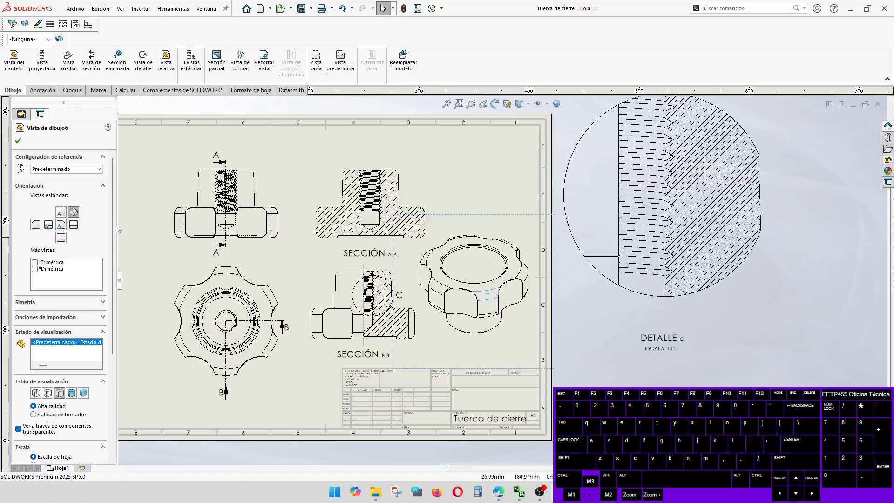
# Step: Try projecting an isometric view from the front view and a further view from it above the sheet, and delete both
pyautogui.click(270, 229)
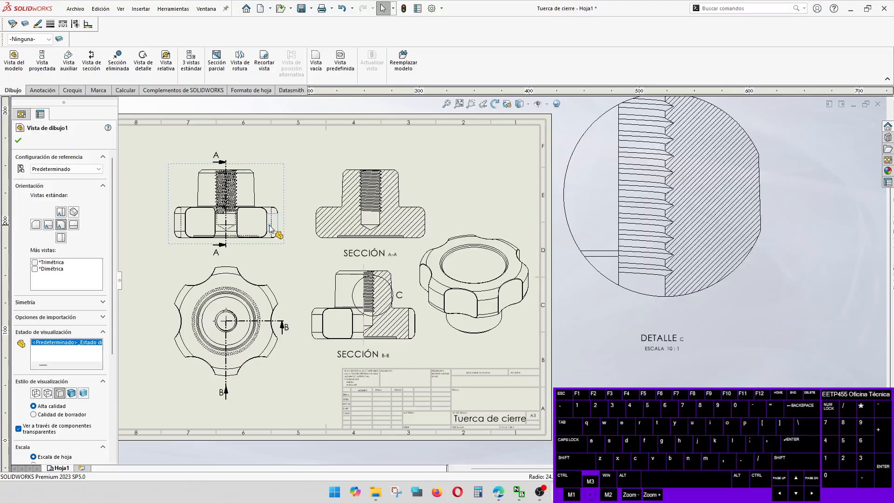
pyautogui.click(43, 65)
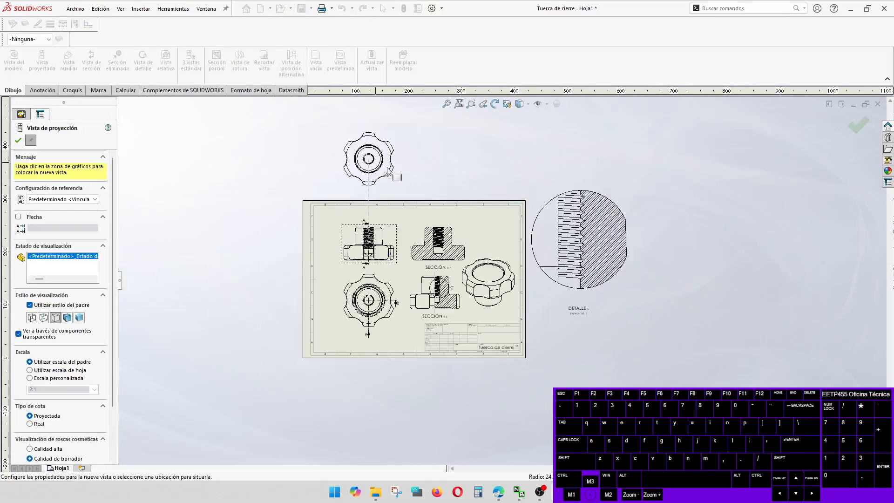
pyautogui.scroll(-2, 428, 187)
pyautogui.scroll(-1, 428, 186)
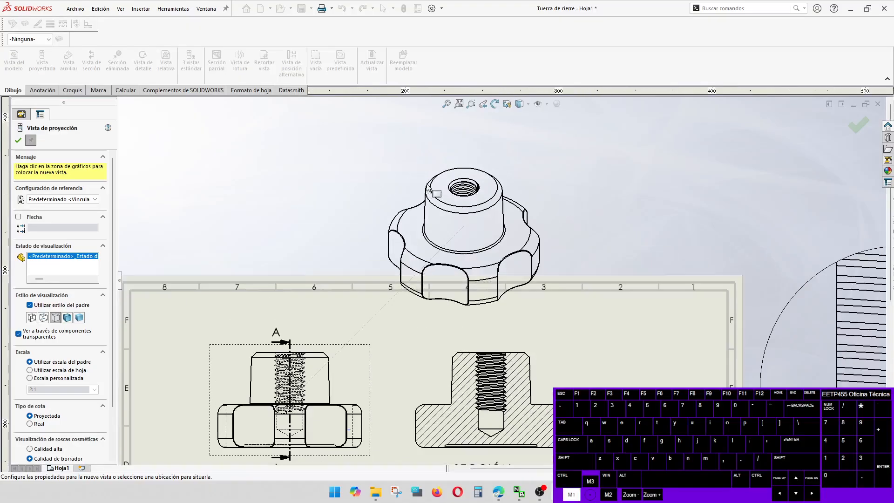
pyautogui.scroll(-1, 465, 215)
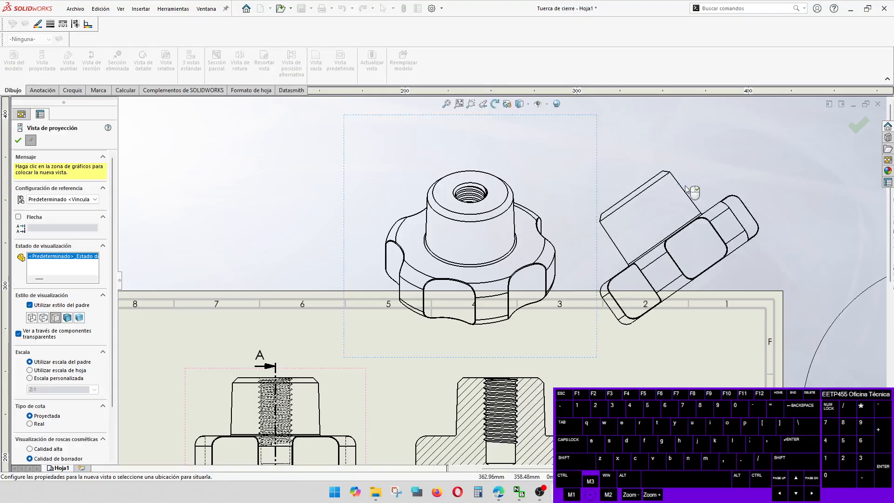
pyautogui.click(686, 189)
pyautogui.click(577, 201)
pyautogui.press('Delete')
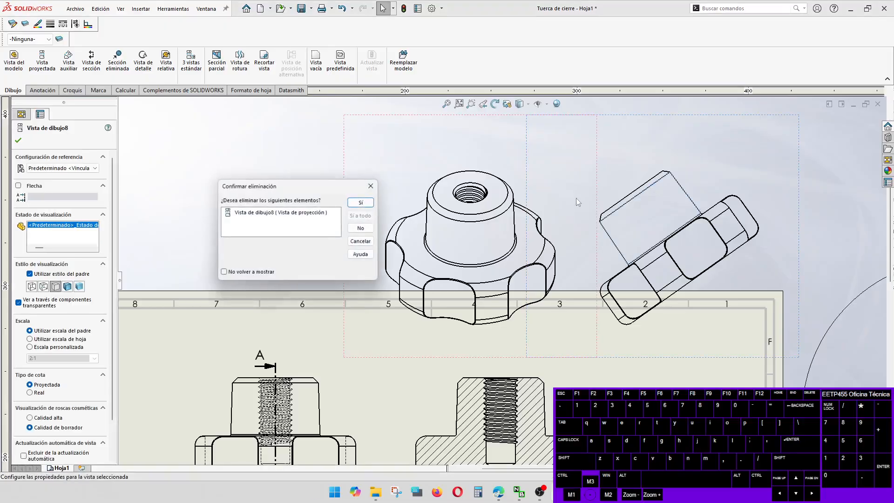
pyautogui.press('Return')
pyautogui.scroll(3, 498, 211)
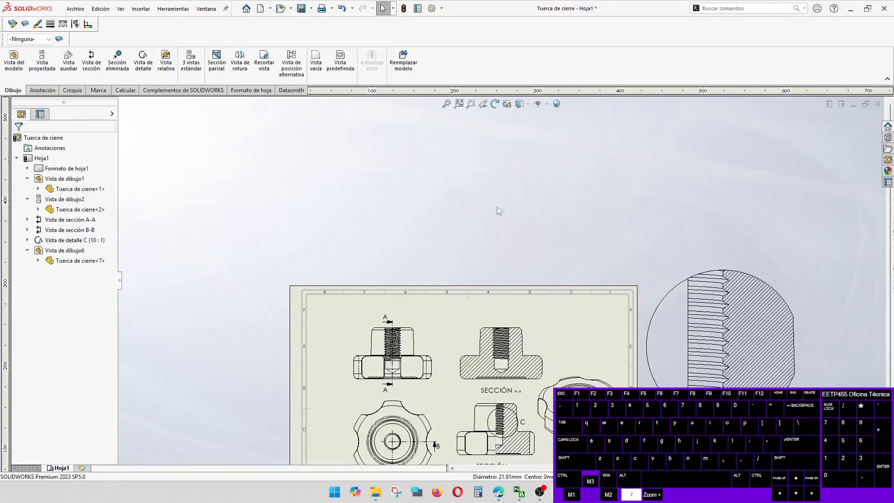
pyautogui.scroll(-3, 561, 333)
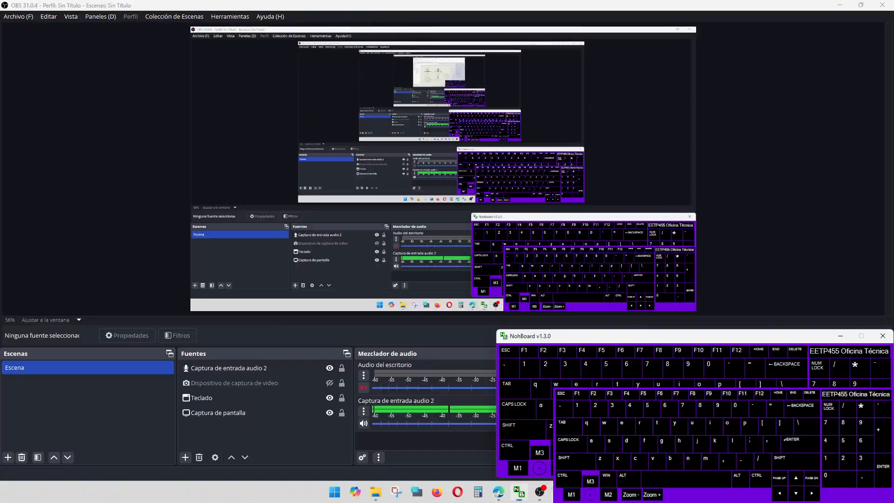
pyautogui.click(519, 492)
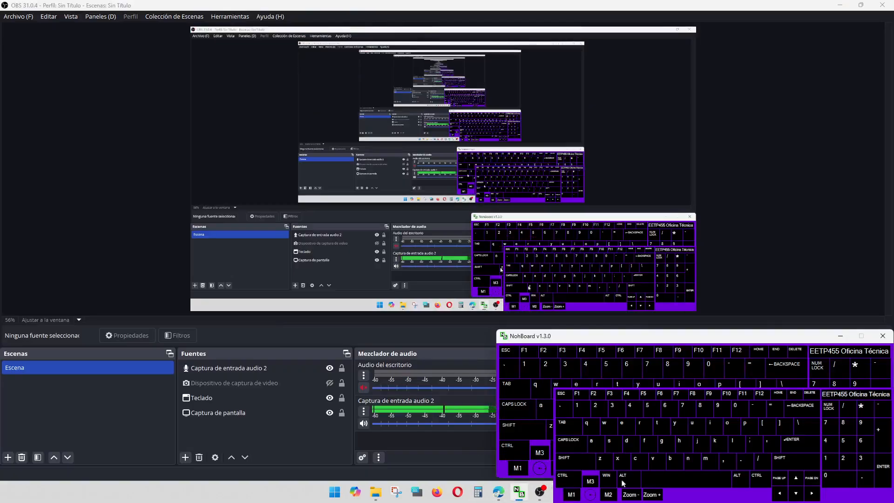
pyautogui.click(535, 493)
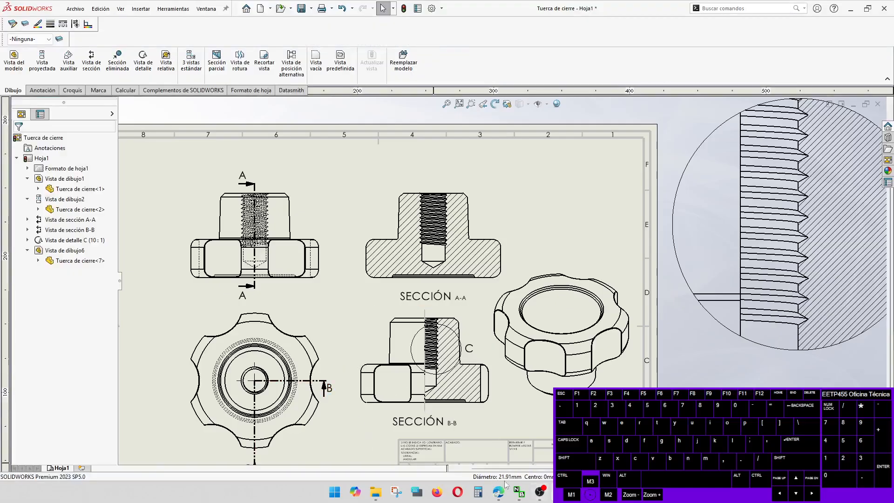
# Step: Roll the Tuerca de cierre part back to just after Redondeo4, excluding the helix and swept cut, and return to the drawing
pyautogui.moveTo(560, 492)
pyautogui.click(506, 438)
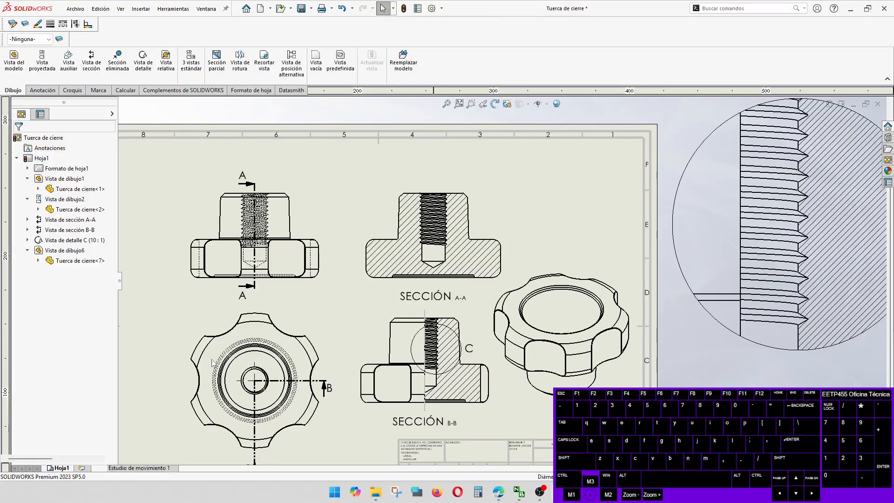
pyautogui.moveTo(81, 314); pyautogui.dragTo(75, 285)
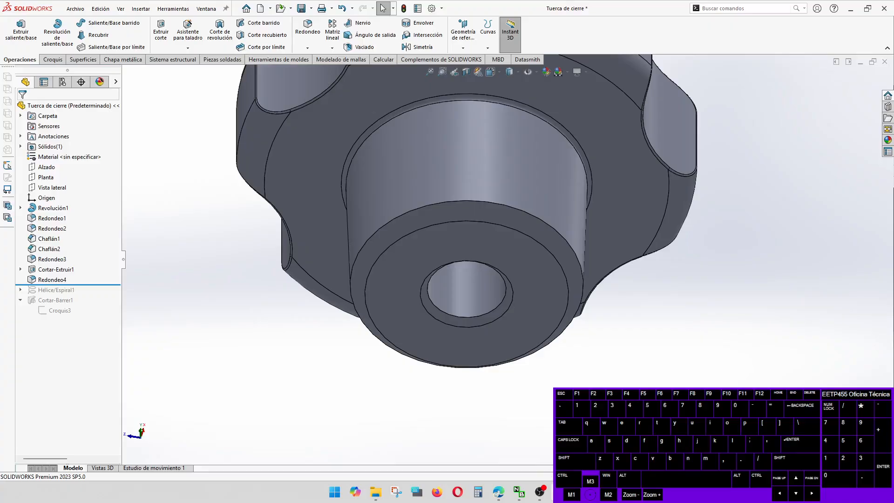
pyautogui.click(540, 492)
pyautogui.hotkey('alt', 'Tab')
pyautogui.moveTo(539, 492)
pyautogui.click(636, 475)
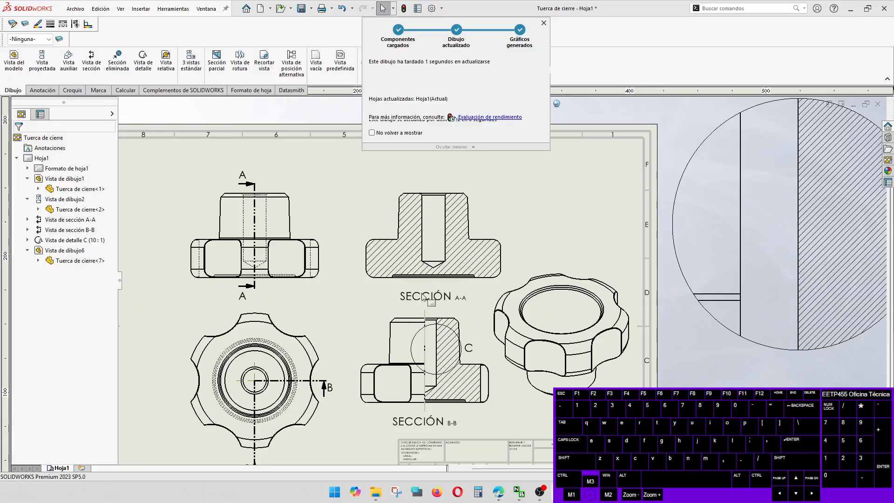
# Step: Sketch three connected lines around the bore in section A-A from its chamfer's outer corners, about 20 mm deep, closed by a horizontal line
pyautogui.scroll(-2, 397, 314)
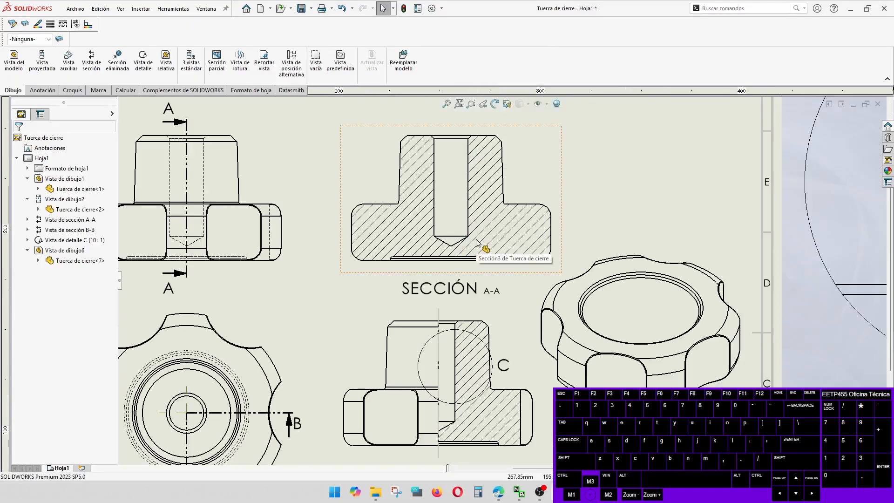
pyautogui.click(651, 182)
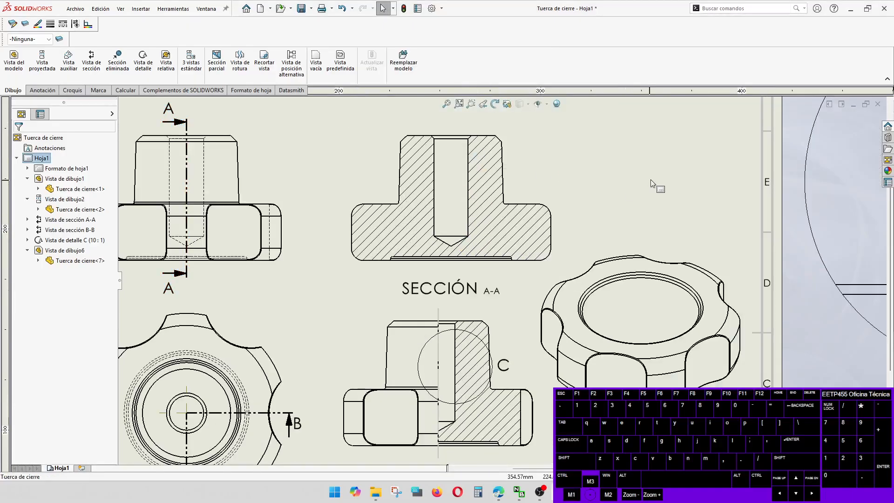
pyautogui.click(72, 92)
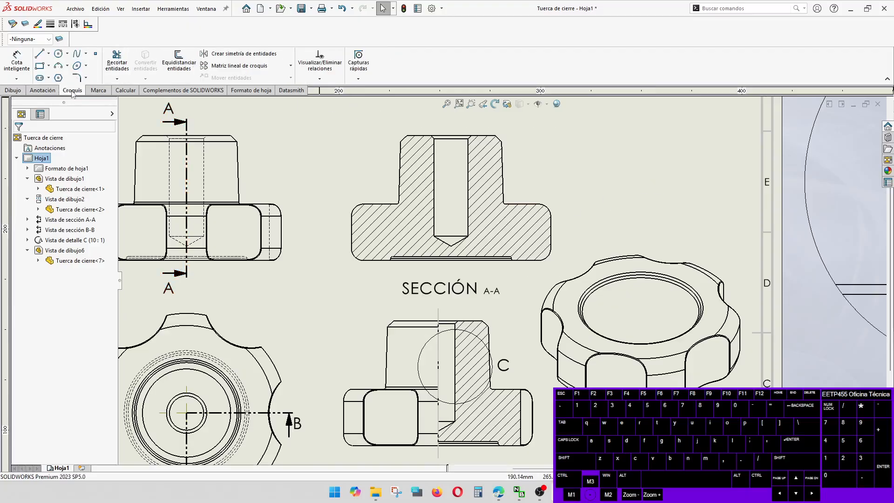
pyautogui.click(40, 54)
pyautogui.scroll(-3, 477, 140)
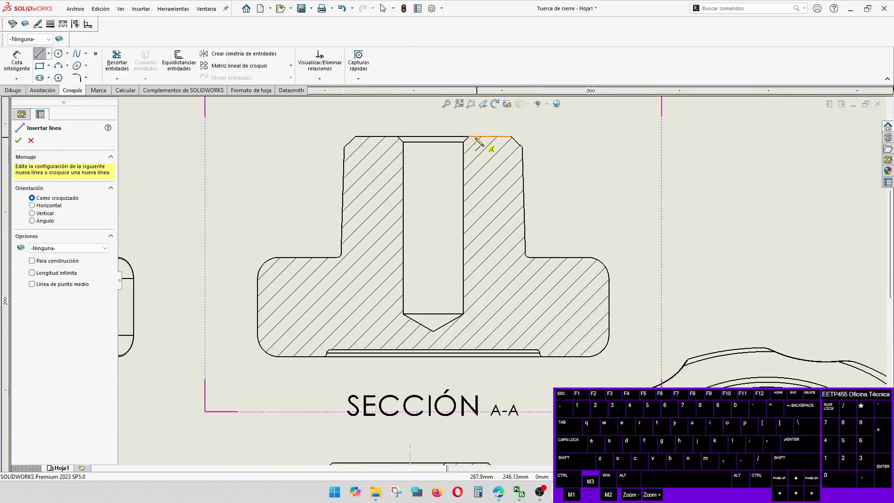
pyautogui.click(469, 137)
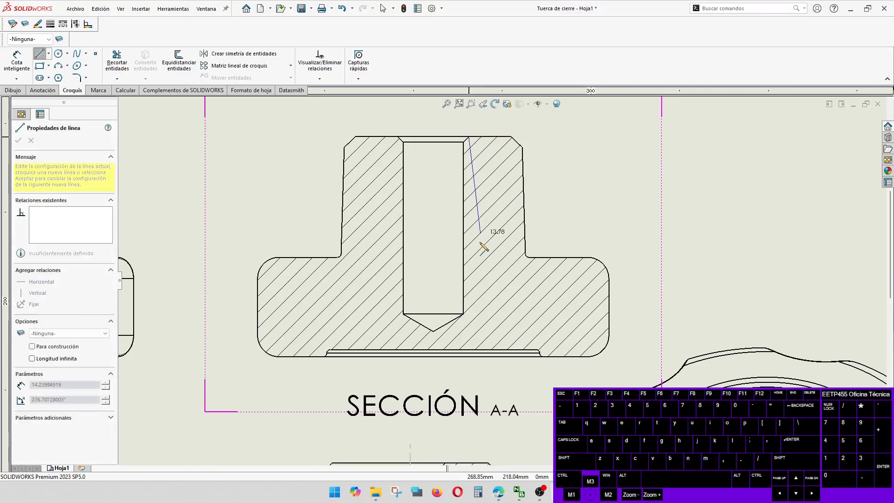
pyautogui.click(469, 279)
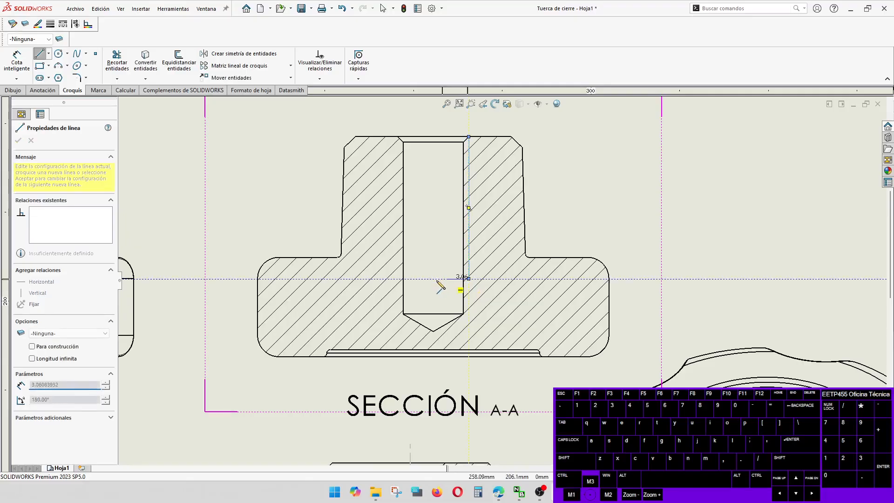
pyautogui.click(396, 279)
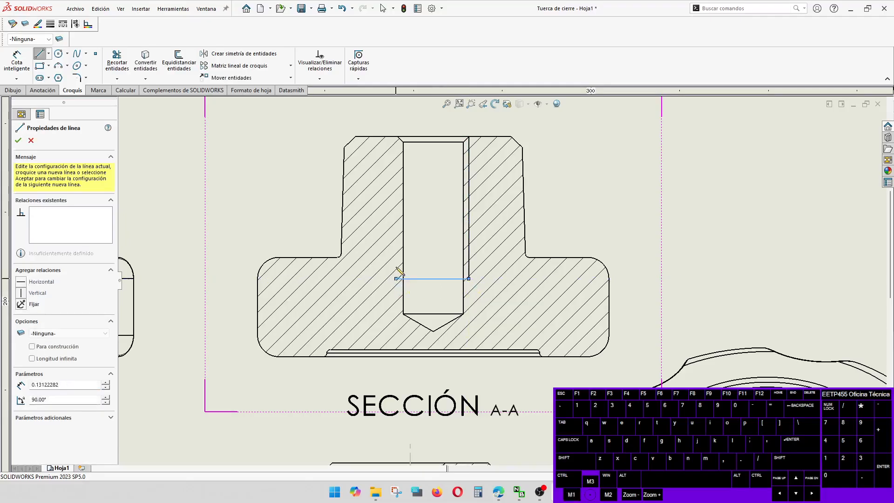
pyautogui.click(398, 137)
pyautogui.press('Escape')
# Step: Make the left thread line of the bore in section A-A vertical
pyautogui.click(396, 177)
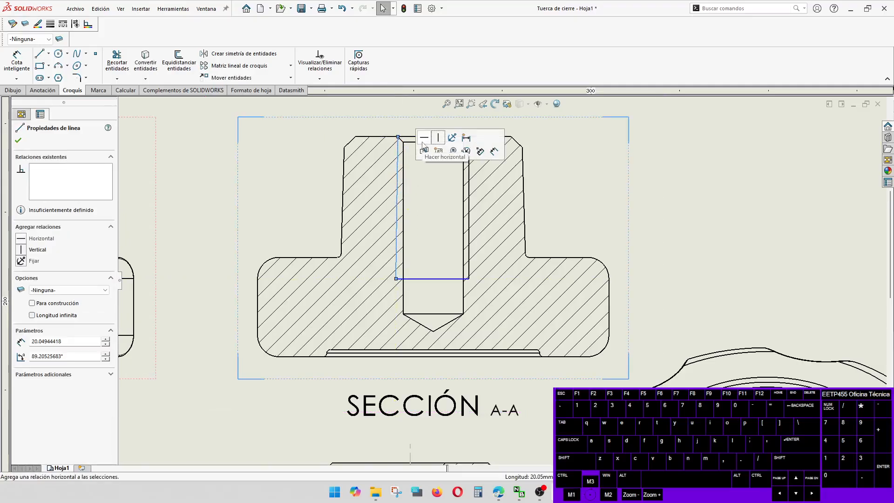
pyautogui.click(438, 138)
pyautogui.click(739, 233)
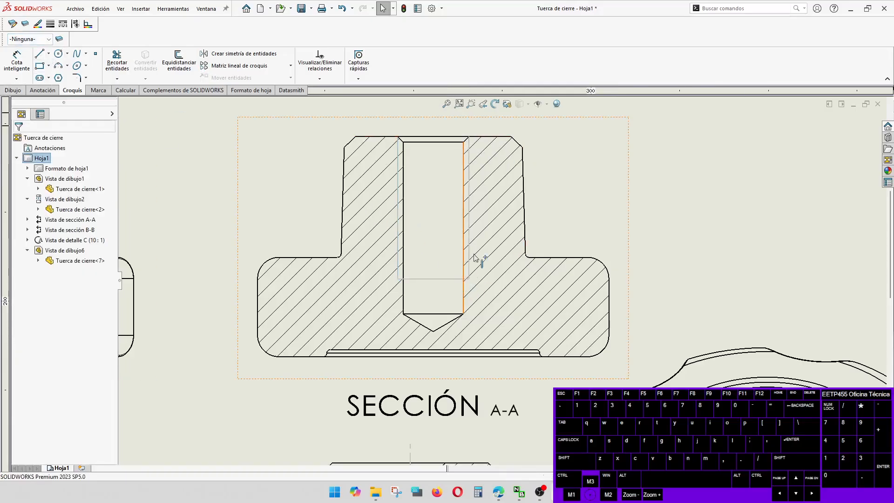
# Step: Add a leader note reading W10x1.5 above section A-A, pointing to the right thread line of the bore
pyautogui.click(43, 90)
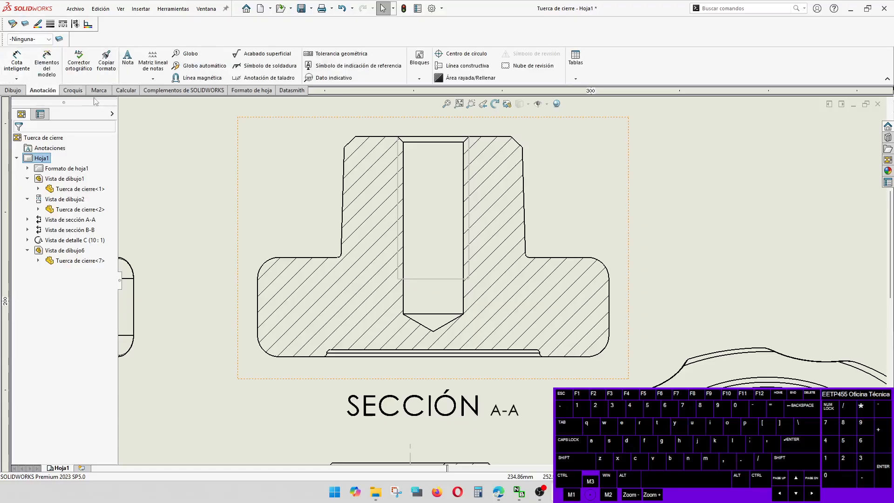
pyautogui.click(135, 64)
pyautogui.click(472, 189)
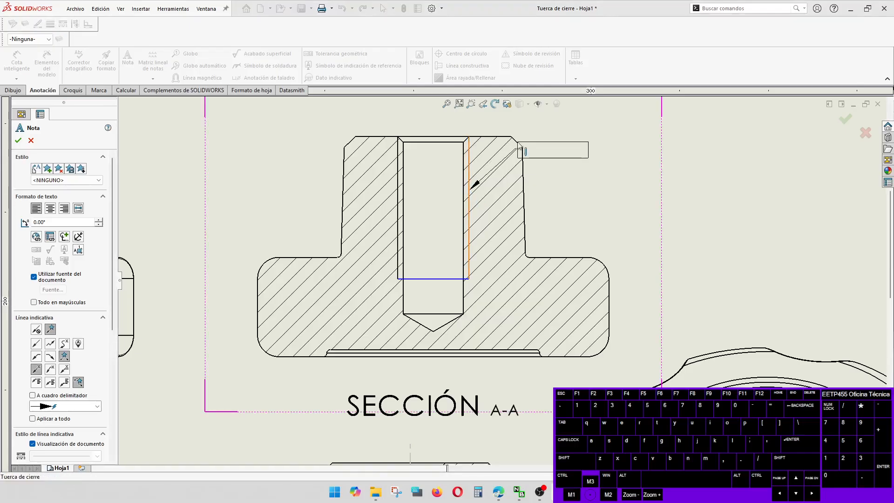
pyautogui.click(572, 113)
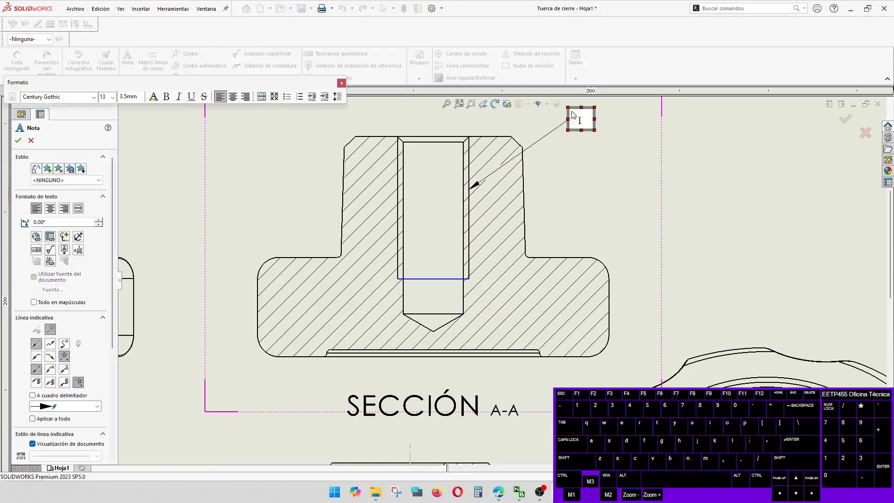
pyautogui.write('W')
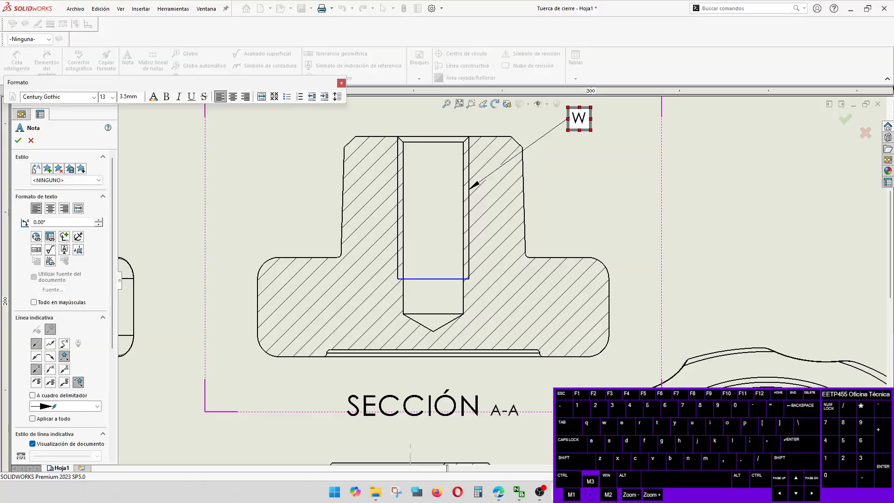
pyautogui.write('10')
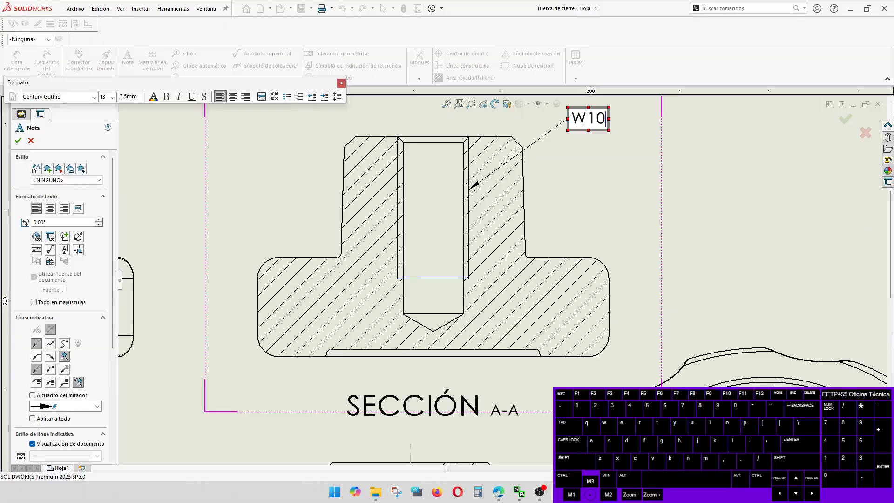
pyautogui.write('x1.5')
pyautogui.press('Return')
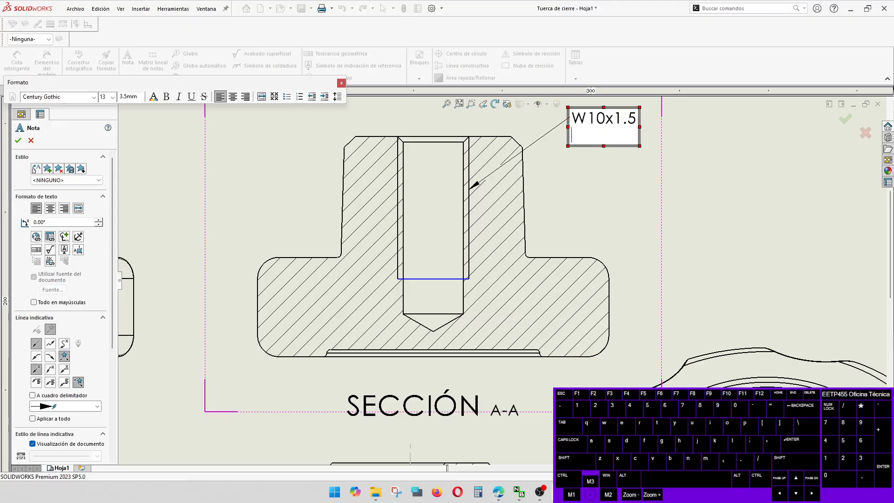
pyautogui.press('BackSpace')
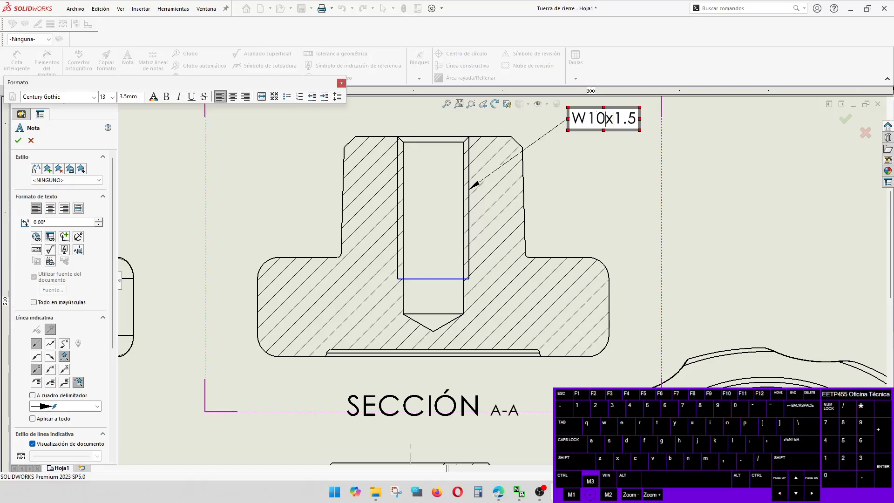
# Step: Correct the thread note to M10x1.5 and give it a bent leader that underlines the text
pyautogui.press('Home')
pyautogui.press('Delete')
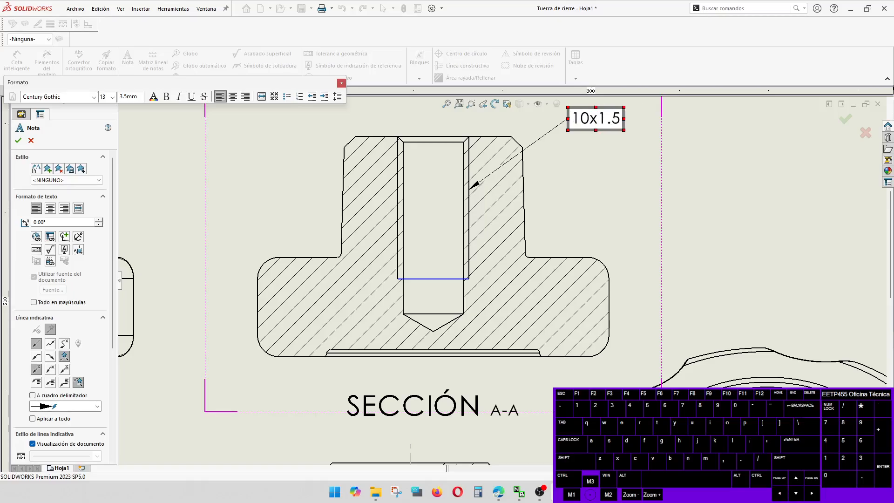
pyautogui.write('M')
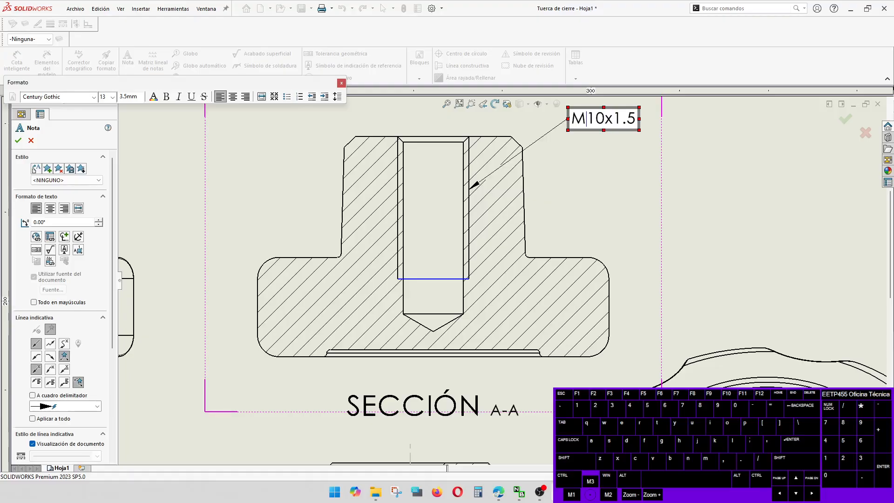
pyautogui.click(677, 178)
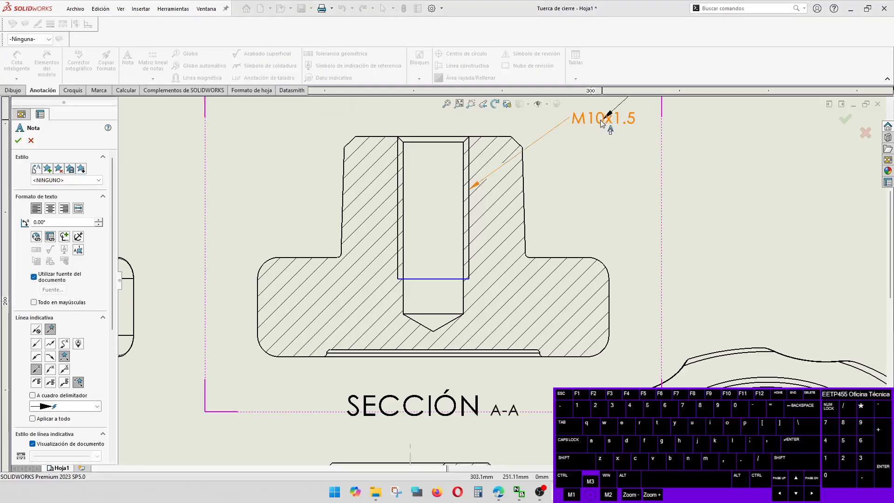
pyautogui.press('Escape')
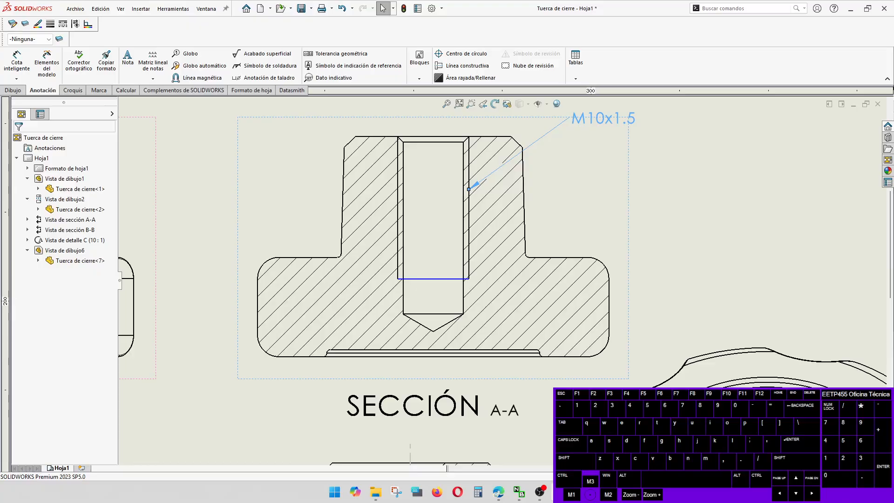
pyautogui.click(474, 185)
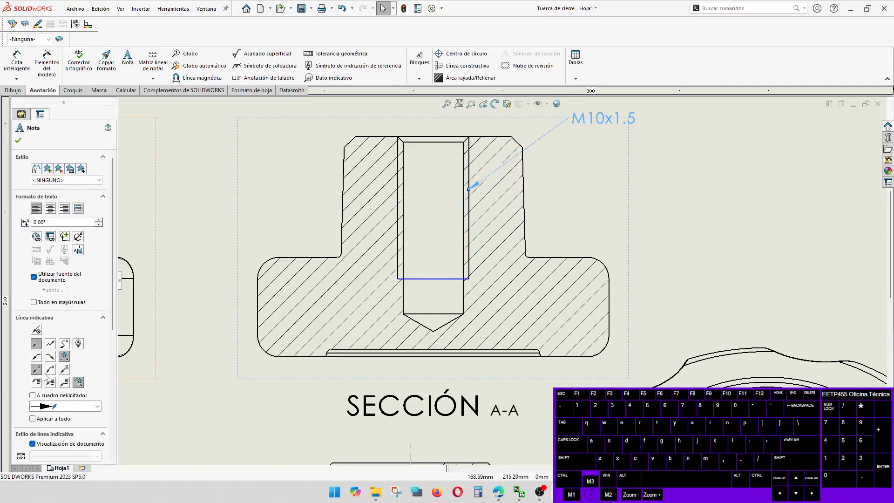
pyautogui.click(702, 206)
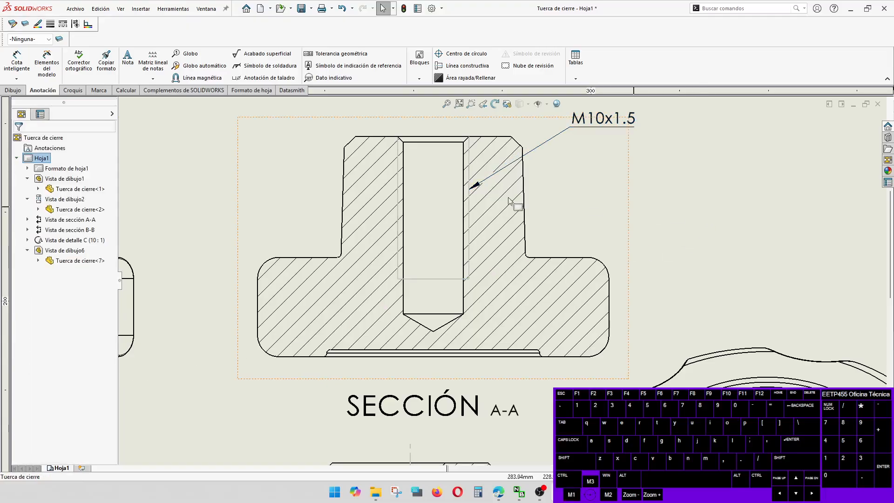
pyautogui.scroll(3, 539, 229)
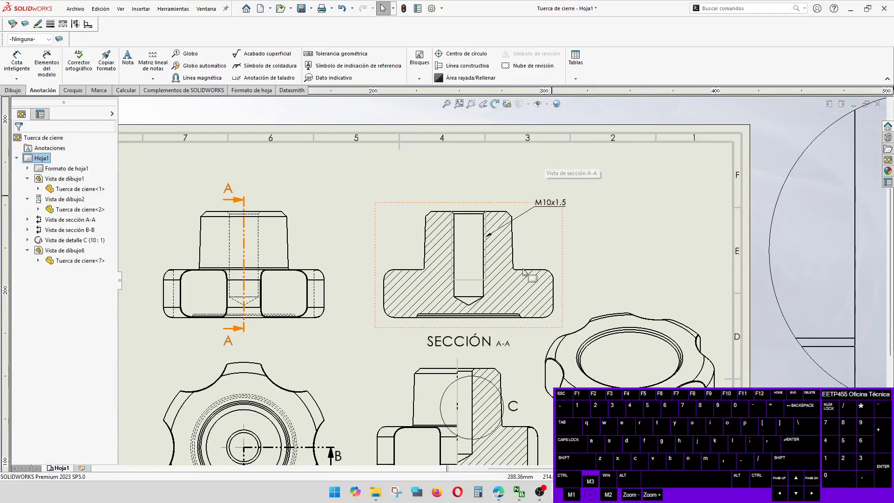
pyautogui.scroll(-1, 528, 241)
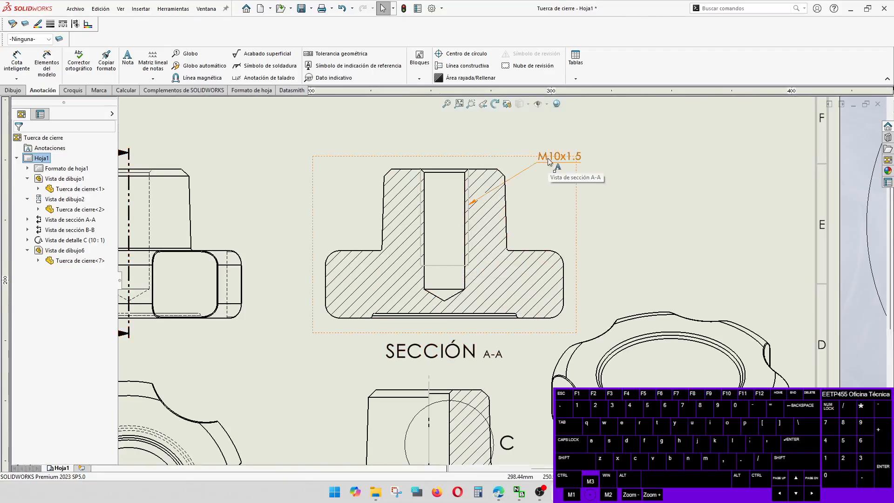
pyautogui.scroll(5, 476, 183)
pyautogui.scroll(-1, 477, 183)
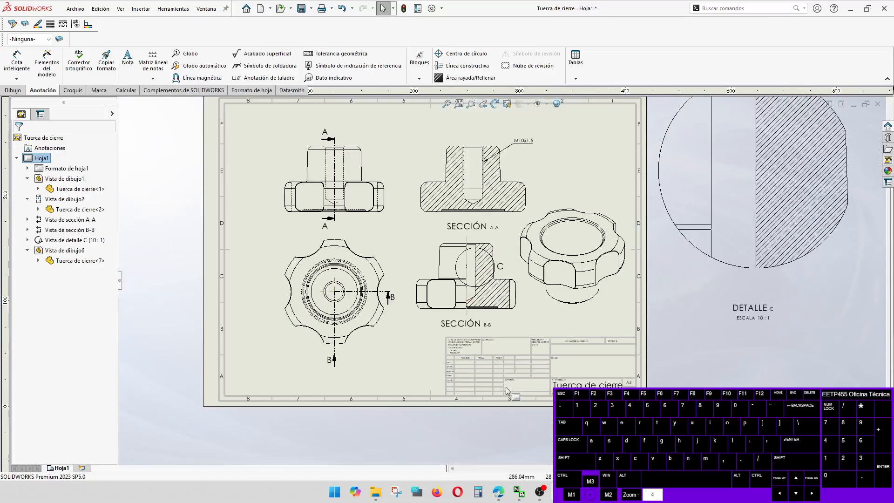
pyautogui.scroll(-2, 484, 366)
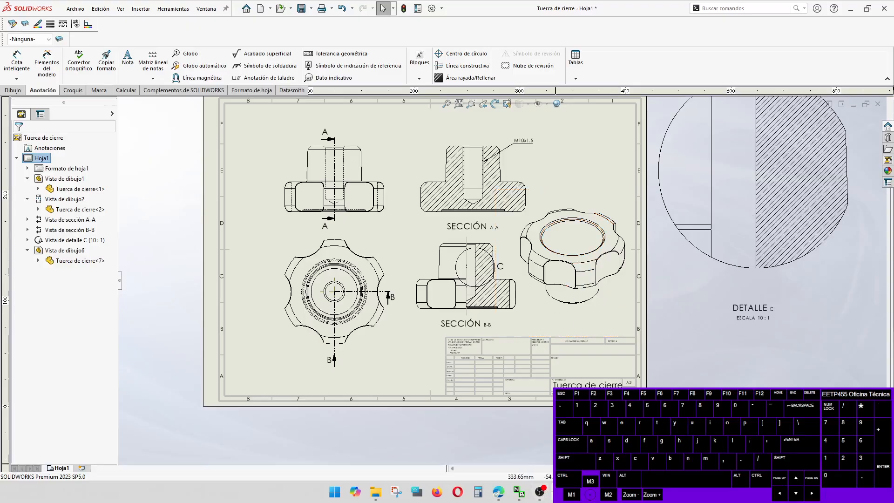
# Step: Switch to the Tuerca de cierre part and roll it forward to the end, including Hélice/Espiral1 and Cortar-Barrer1
pyautogui.moveTo(540, 491)
pyautogui.click(507, 434)
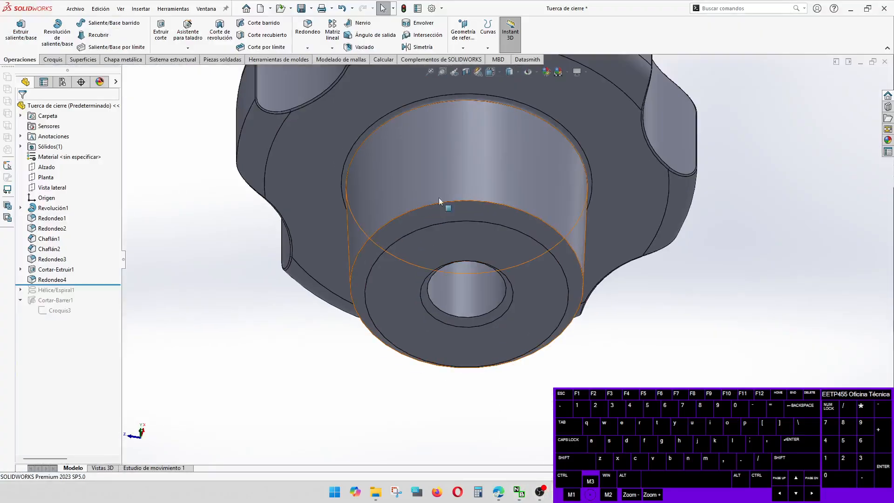
pyautogui.moveTo(454, 237); pyautogui.dragTo(470, 269, button='middle')
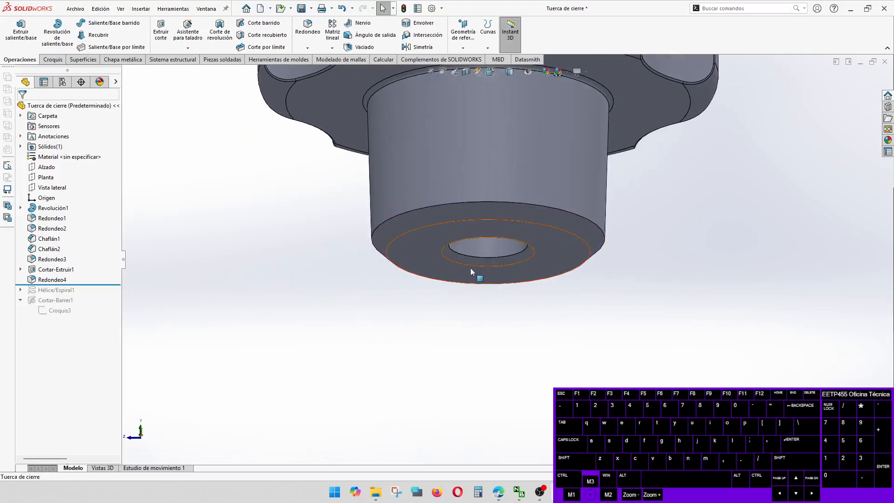
pyautogui.scroll(5, 471, 268)
pyautogui.moveTo(113, 285); pyautogui.dragTo(113, 320)
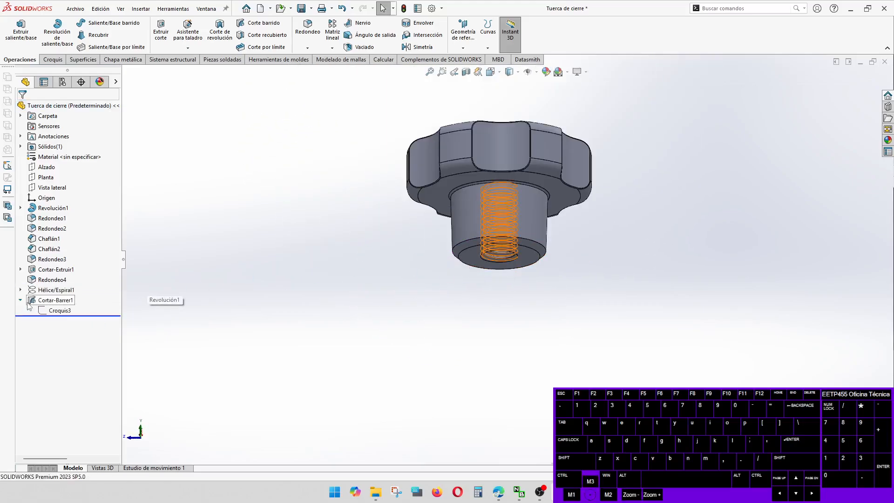
# Step: Save the Tuerca de cierre part with its thread features restored
pyautogui.moveTo(284, 265); pyautogui.dragTo(553, 339, button='middle')
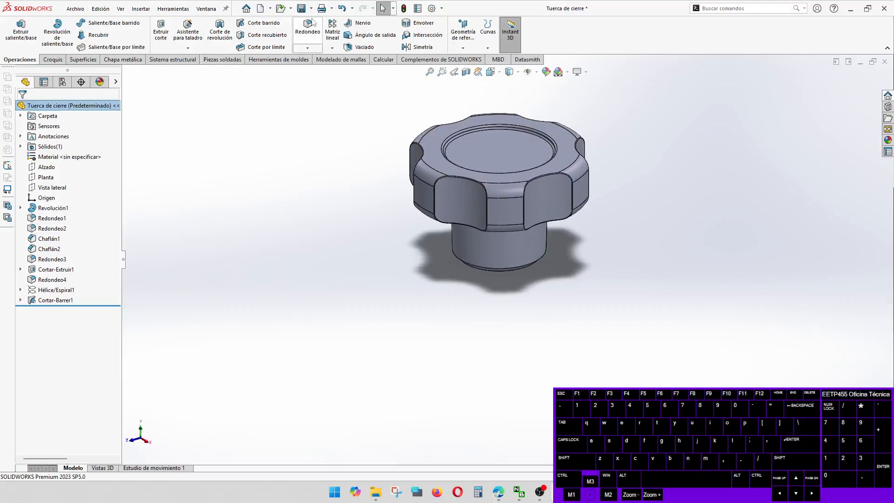
pyautogui.click(301, 8)
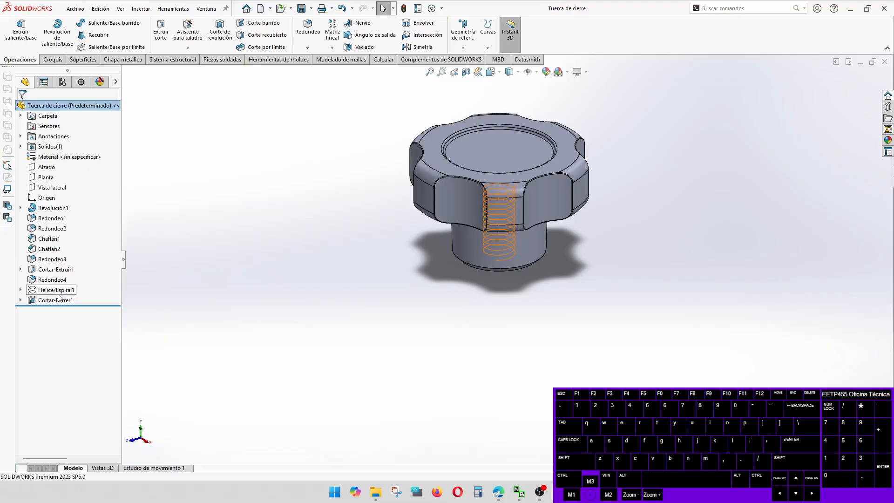
pyautogui.click(379, 268)
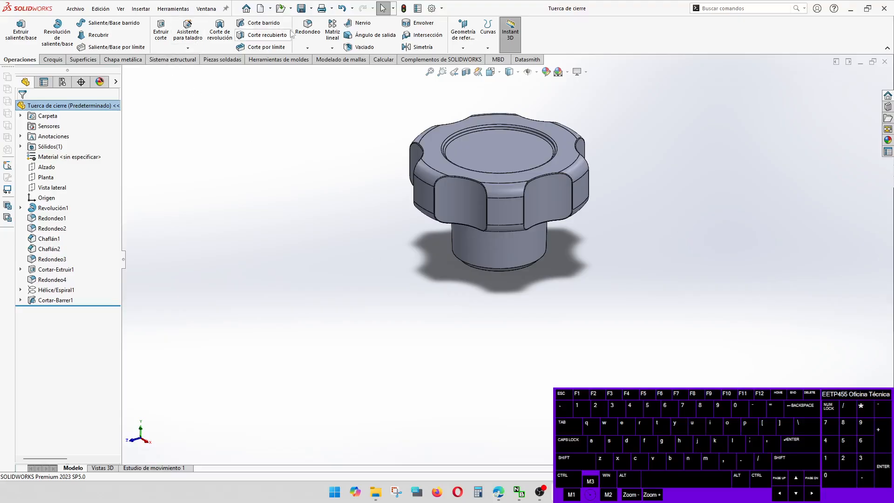
# Step: Create a new part document
pyautogui.click(260, 9)
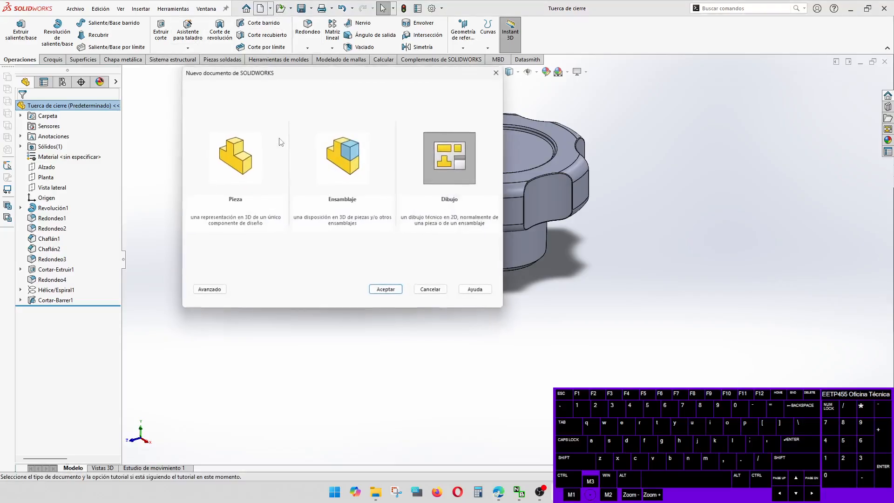
pyautogui.click(245, 158)
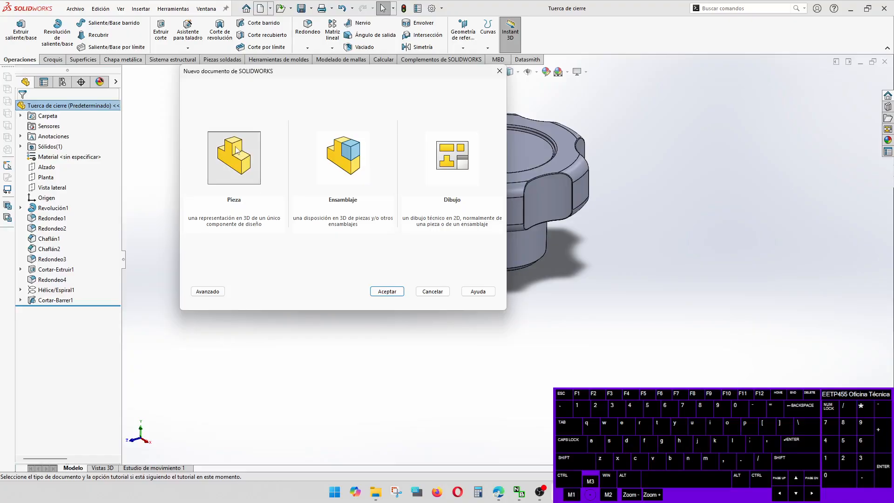
pyautogui.click(387, 291)
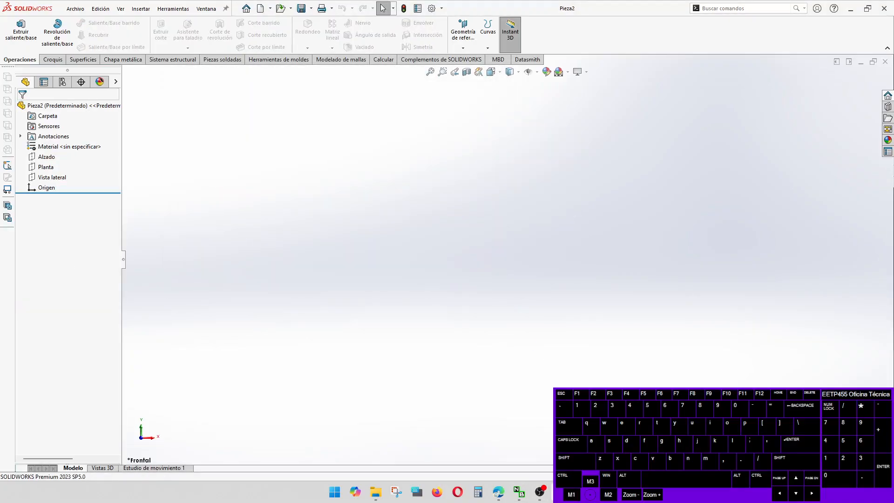
# Step: Close the Dibujo1 drawing and discard its unsaved changes
pyautogui.moveTo(560, 492)
pyautogui.click(602, 411)
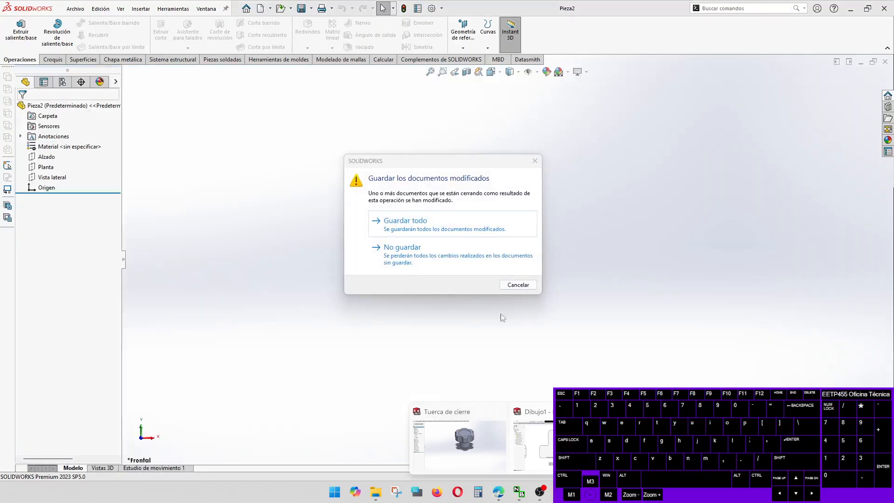
pyautogui.click(458, 263)
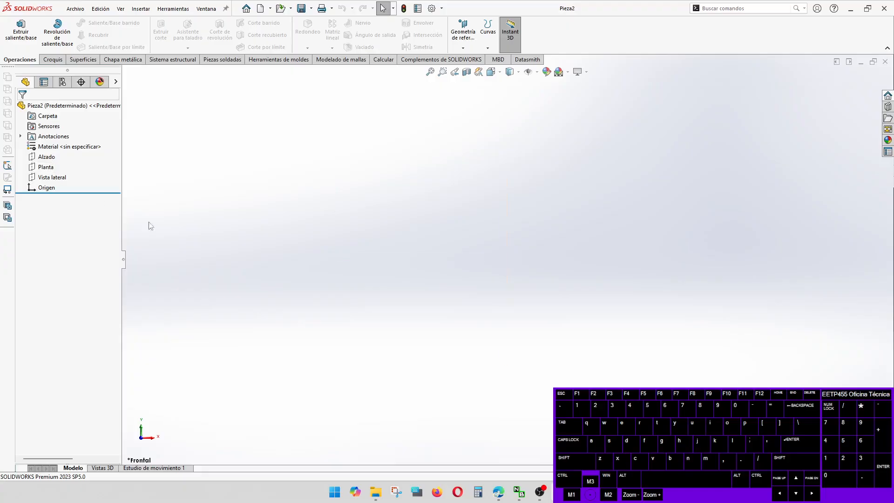
pyautogui.click(540, 491)
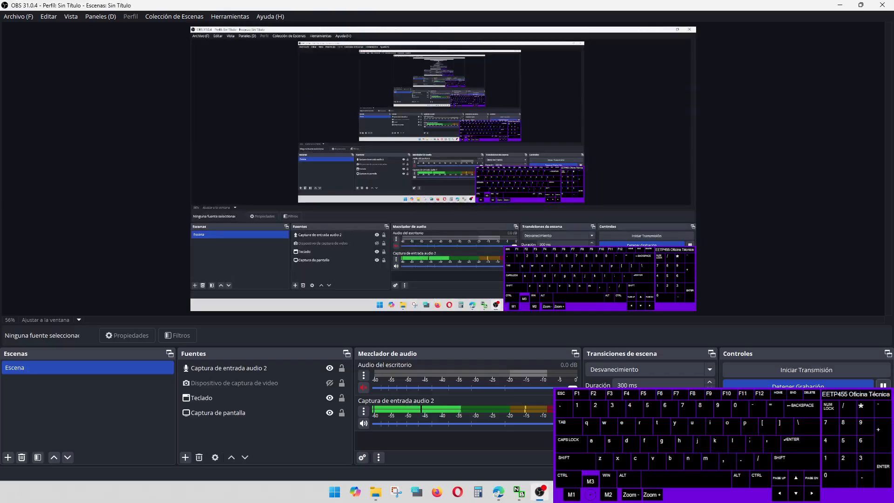
pyautogui.click(539, 492)
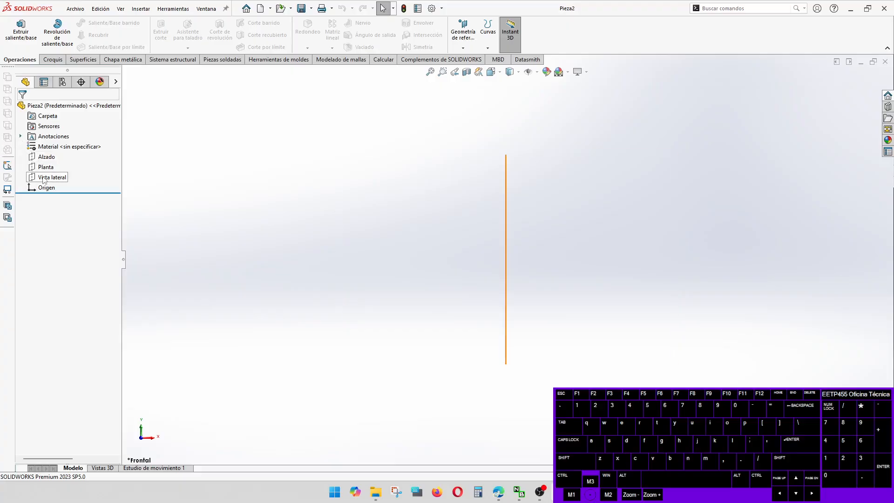
# Step: Start a sketch on Planta and draw a center rectangle about 22.5 by 11.75 mm, offset along X from the origin
pyautogui.click(43, 167)
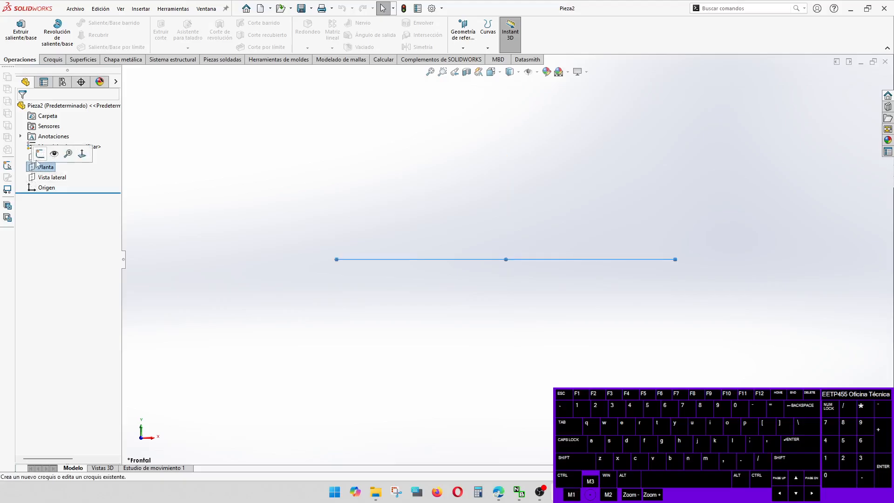
pyautogui.click(40, 151)
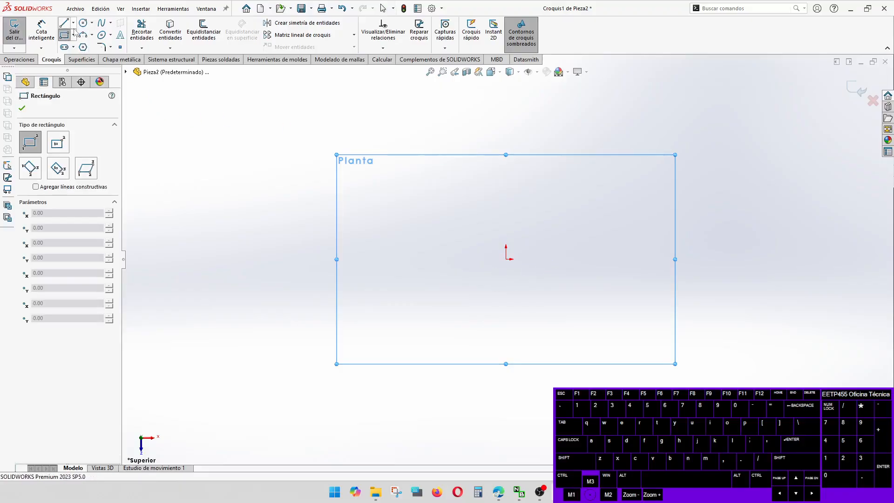
pyautogui.click(73, 35)
pyautogui.click(77, 58)
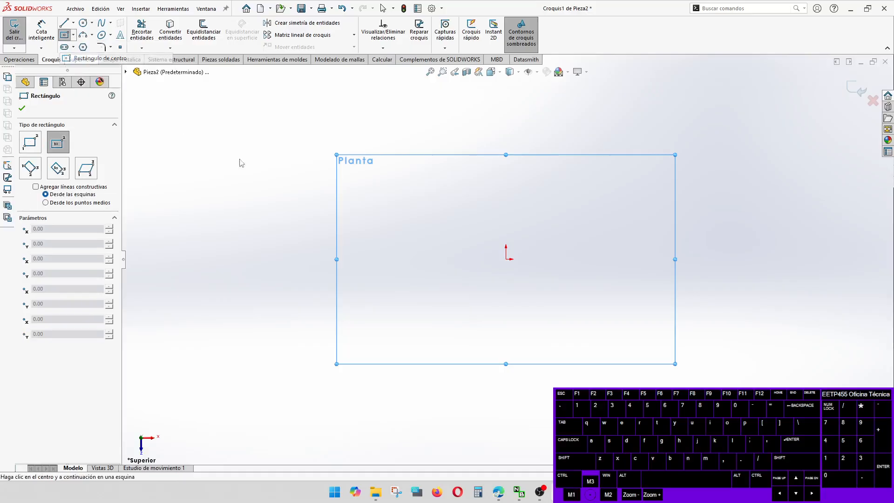
pyautogui.click(567, 259)
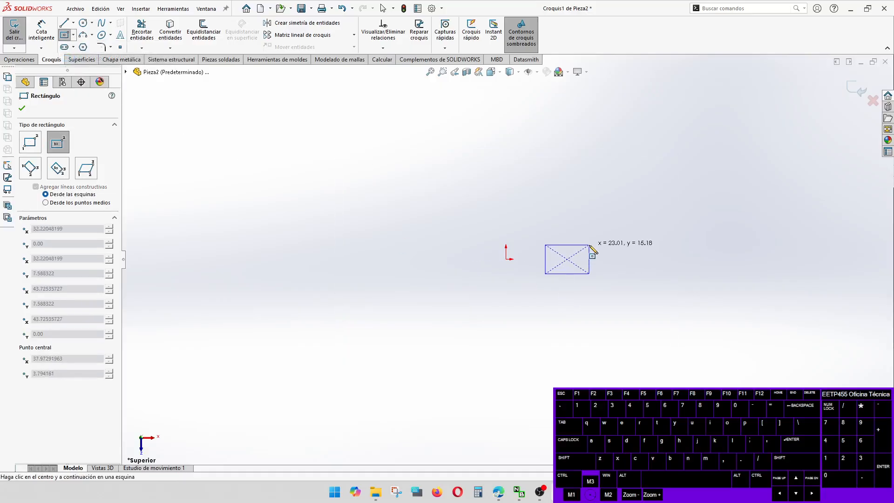
pyautogui.click(589, 248)
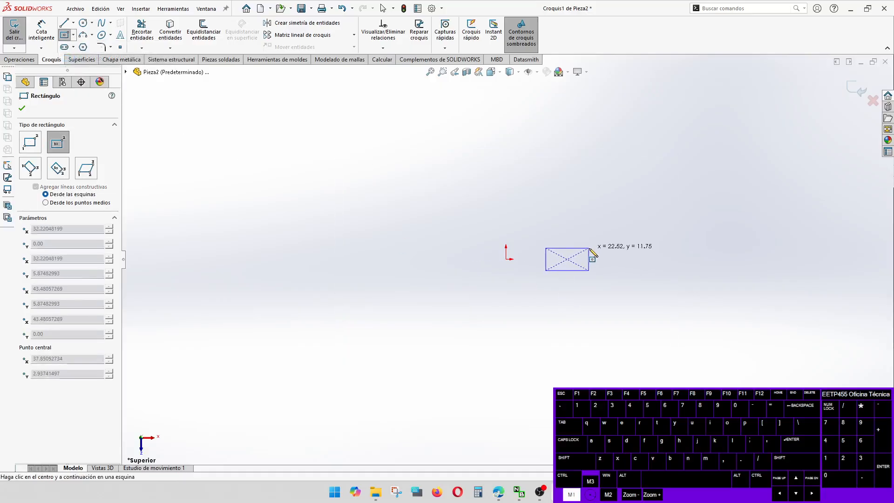
# Step: Draw a three-point arc of about 180° and radius 5.88 mm across the corners of the rectangle's side farthest from the origin
pyautogui.click(84, 35)
pyautogui.click(589, 248)
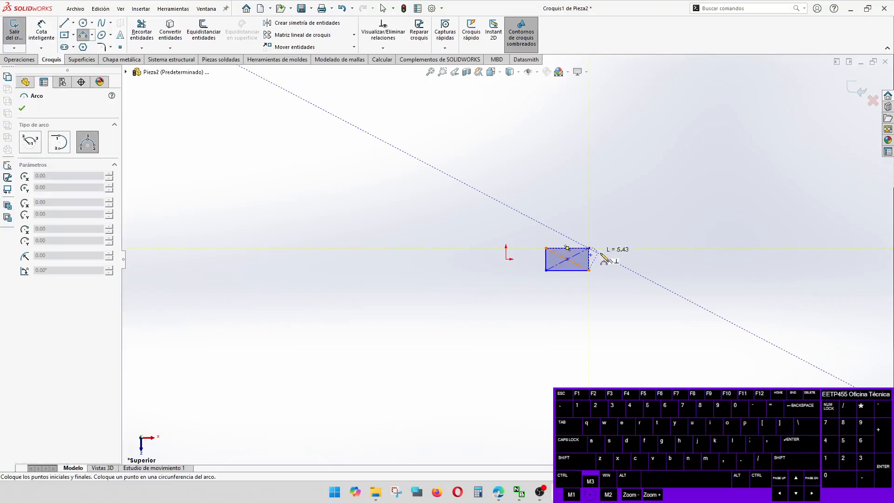
pyautogui.click(588, 270)
pyautogui.click(601, 265)
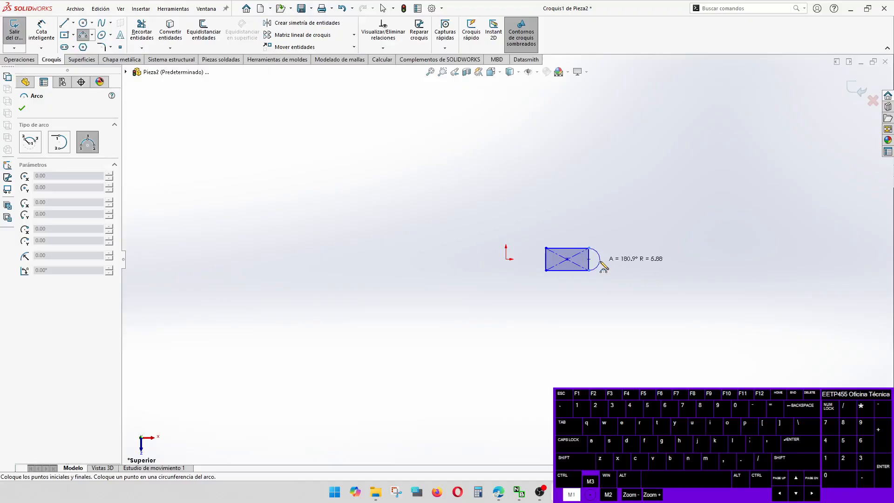
pyautogui.press('Escape')
pyautogui.scroll(3, 623, 289)
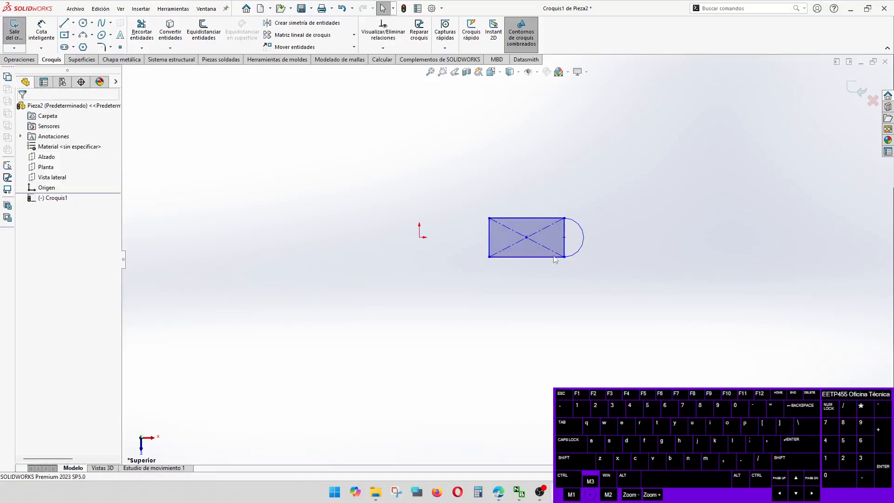
# Step: Align the rectangle's center point horizontally with the origin
pyautogui.click(526, 238)
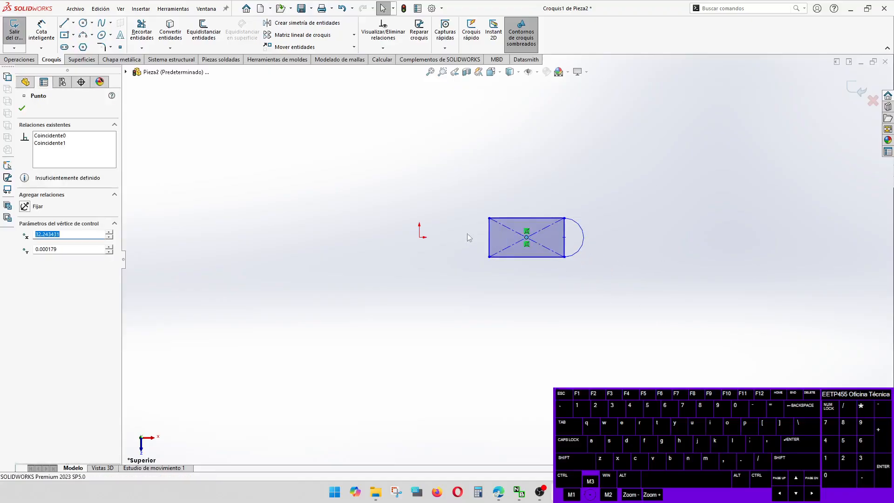
pyautogui.keyDown('shift'); pyautogui.click(420, 237); pyautogui.keyUp('shift')
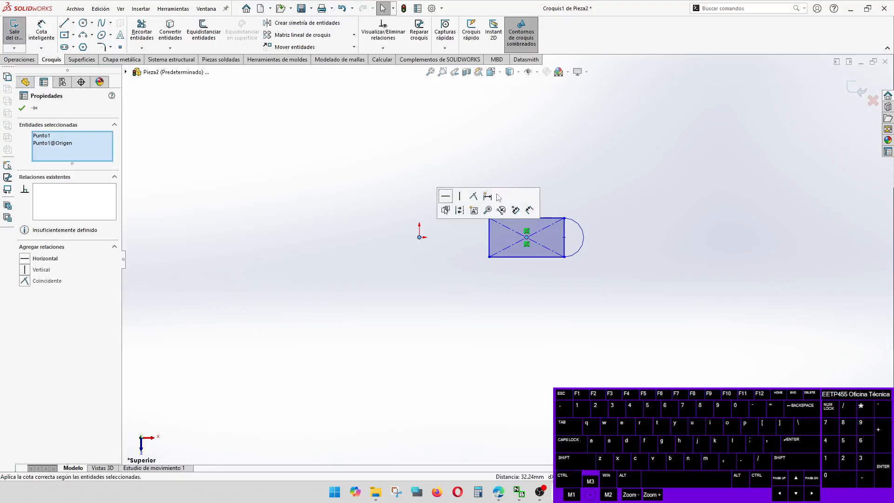
pyautogui.click(448, 199)
pyautogui.click(491, 290)
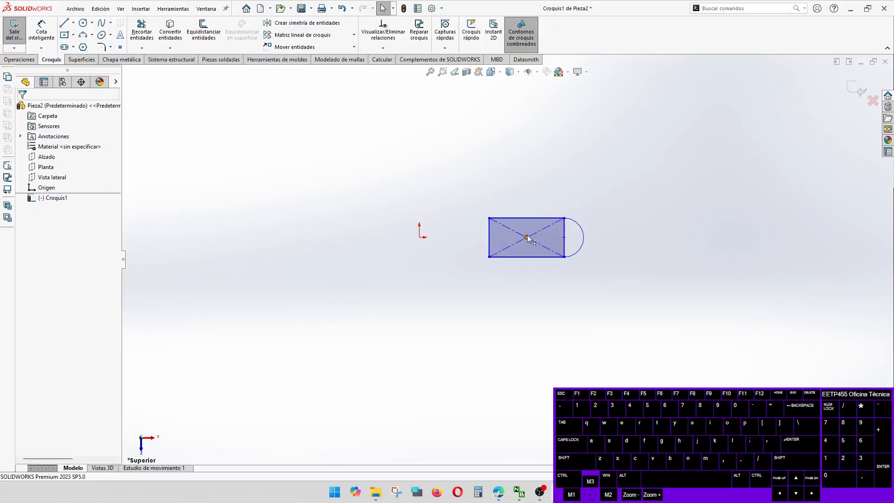
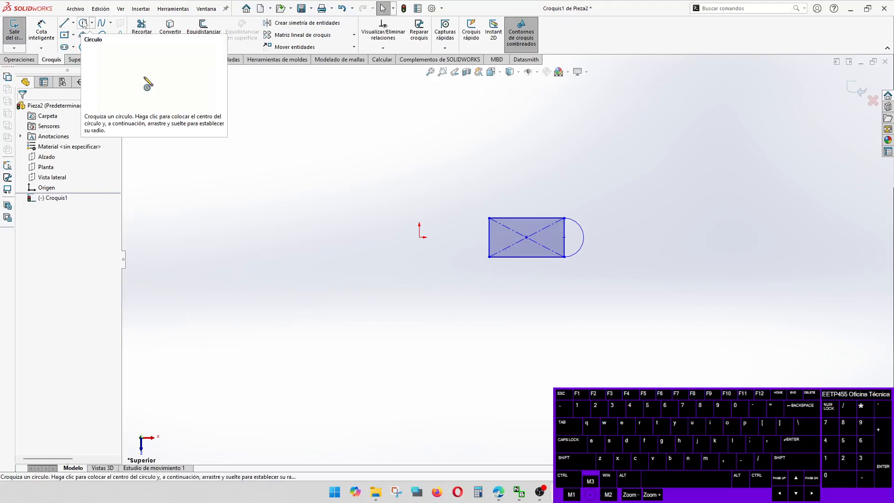
# Step: Draw a vertical line up from the origin, lengthen it and convert it to construction geometry as the revolution axis
pyautogui.click(41, 29)
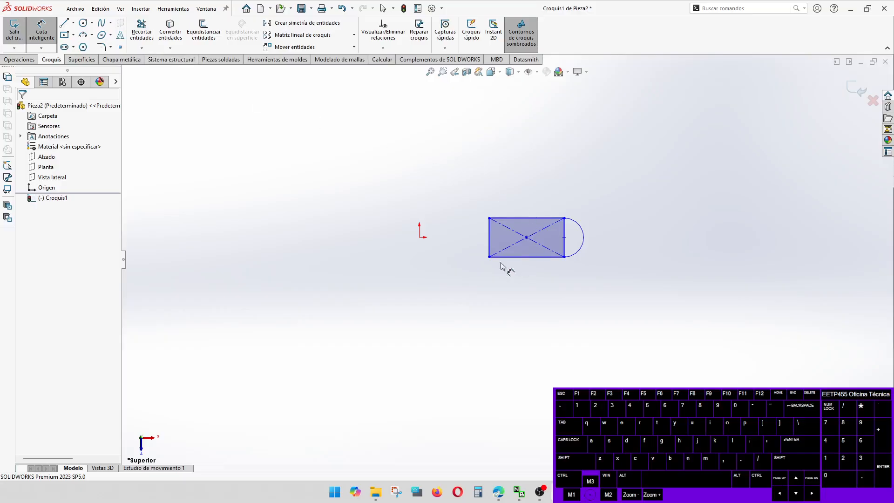
pyautogui.press('l')
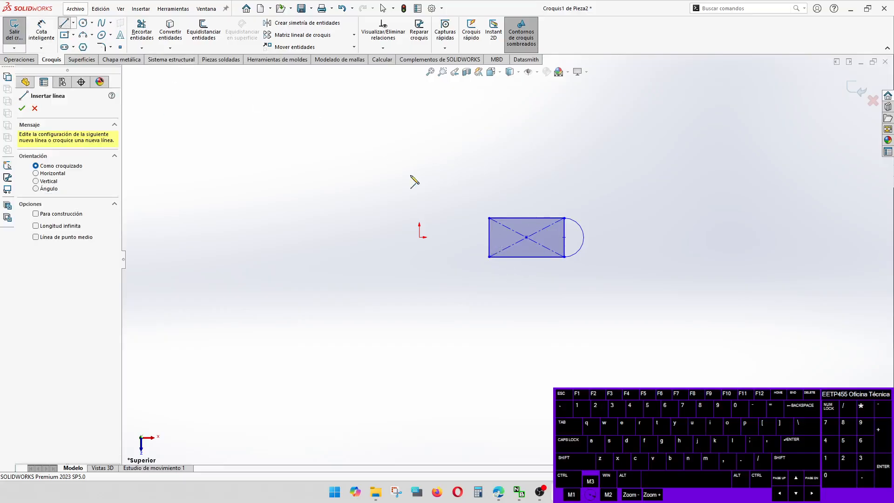
pyautogui.click(419, 237)
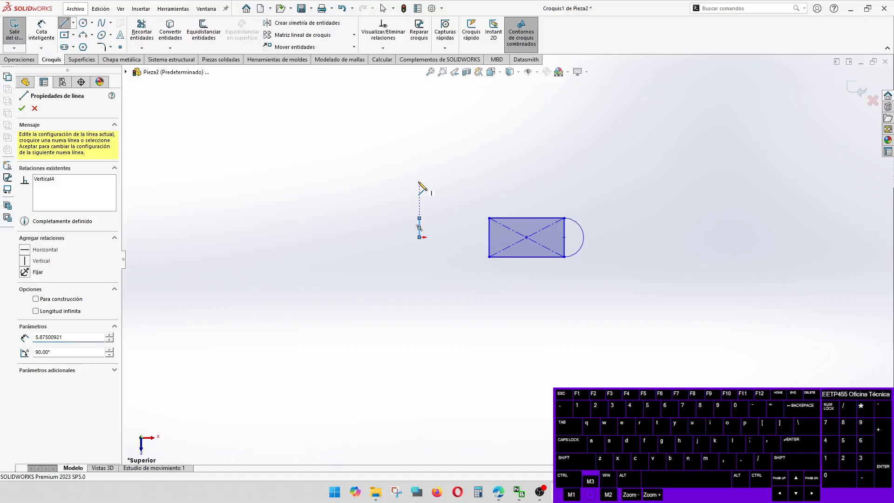
pyautogui.press('Escape')
pyautogui.click(420, 227)
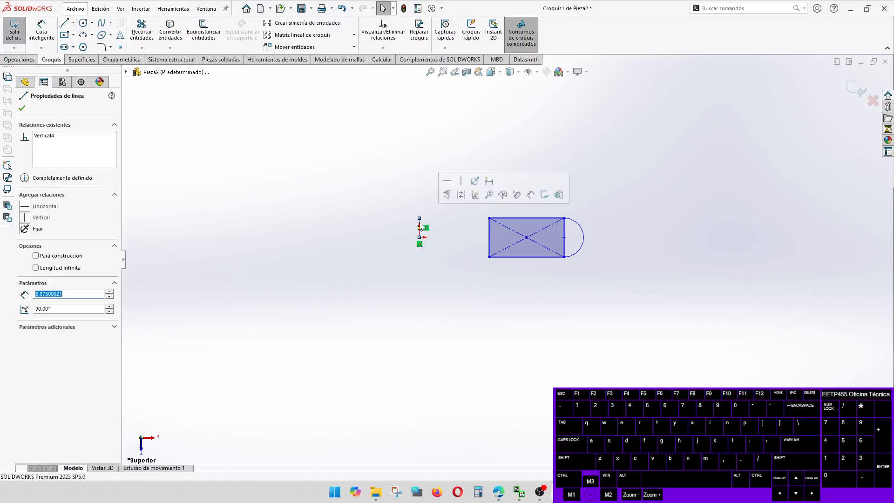
pyautogui.moveTo(419, 218); pyautogui.dragTo(419, 152)
pyautogui.click(436, 173)
# Step: Dimension the rectangle's side nearest the origin about the vertical centerline as an 8 mm diameter
pyautogui.click(40, 31)
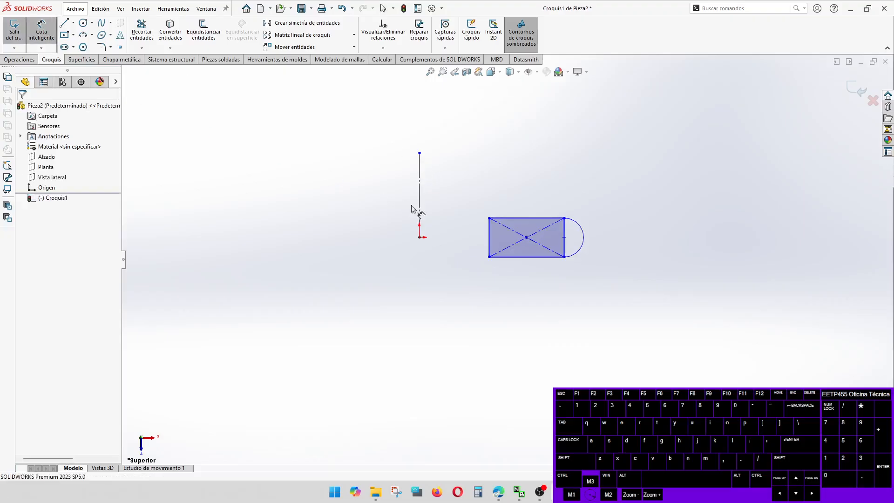
pyautogui.click(418, 206)
pyautogui.click(489, 239)
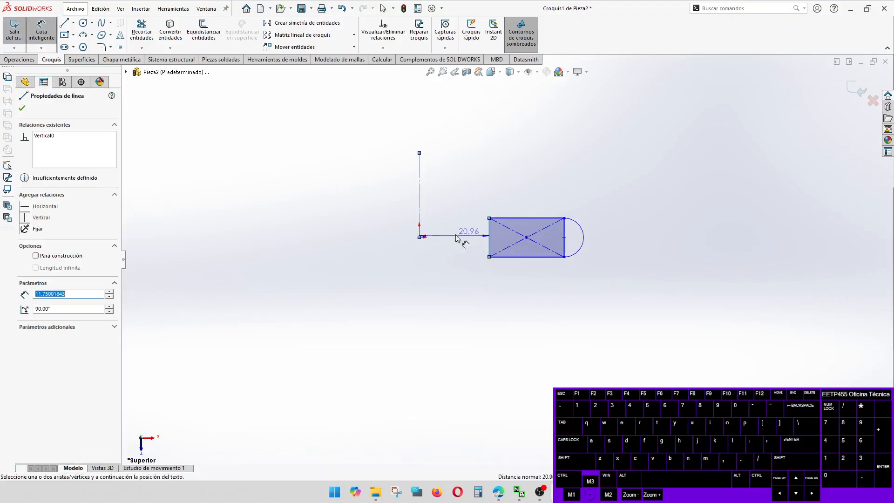
pyautogui.click(385, 233)
pyautogui.write('8')
pyautogui.press('Return')
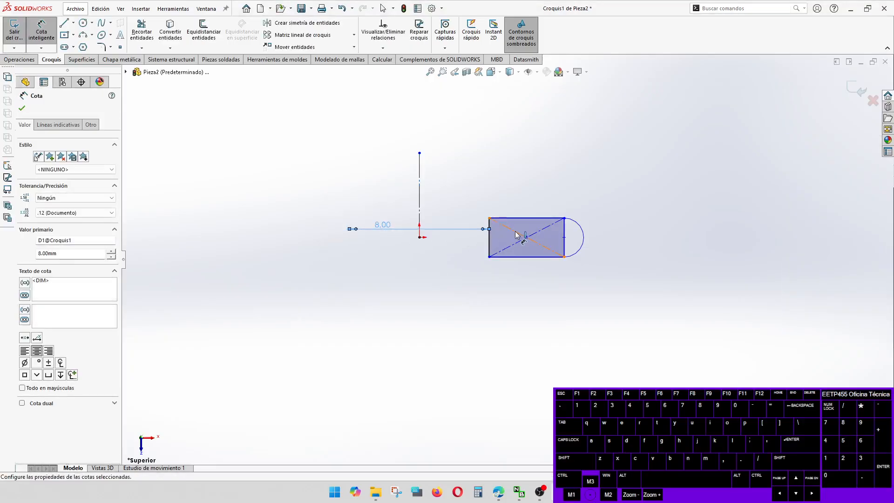
# Step: Dimension the arc's outermost point about the vertical centerline as a 25 mm diameter
pyautogui.click(583, 238)
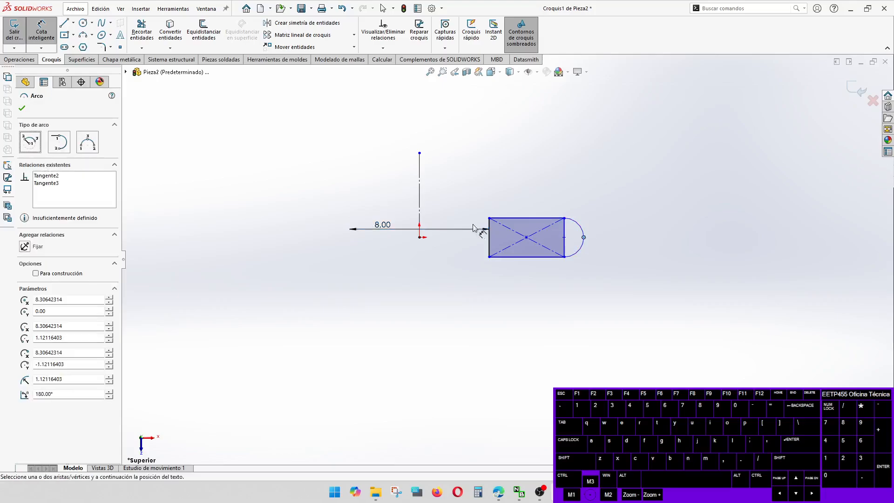
pyautogui.click(419, 213)
pyautogui.click(405, 322)
pyautogui.write('25')
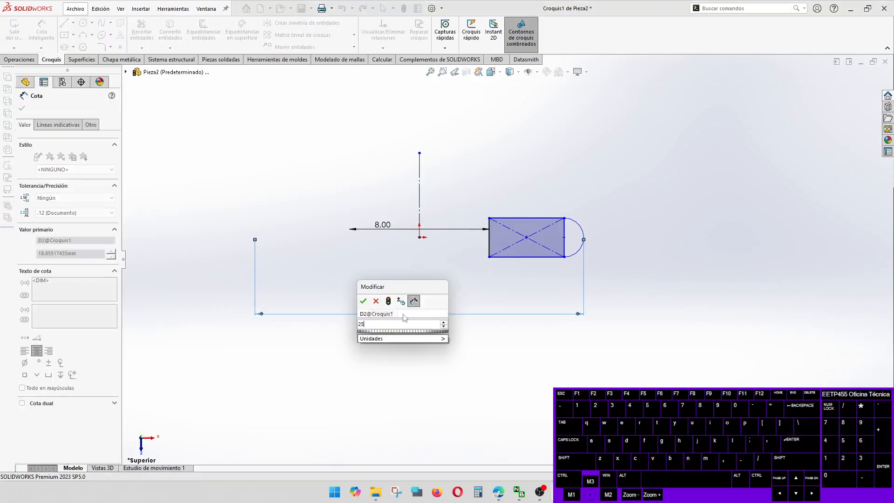
pyautogui.press('Return')
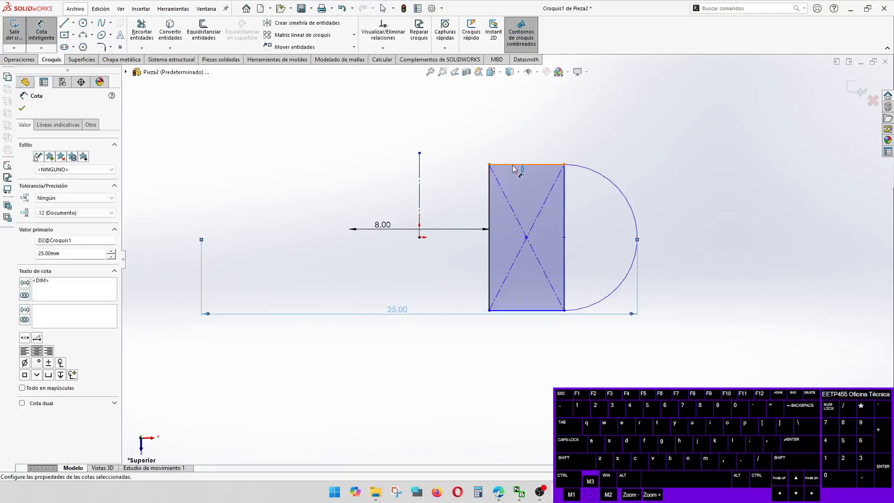
# Step: Dimension the height of the rectangle's side nearest the axis as 10 mm
pyautogui.click(490, 201)
pyautogui.click(420, 215)
pyautogui.press('Escape')
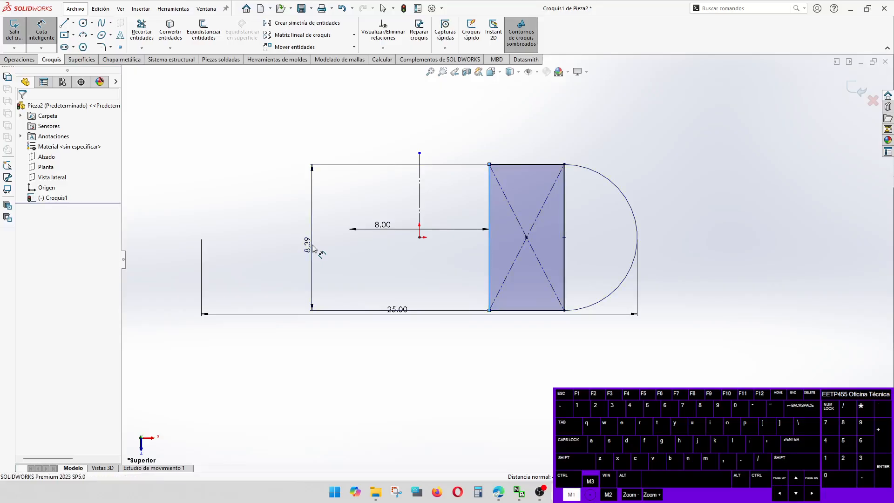
pyautogui.click(313, 248)
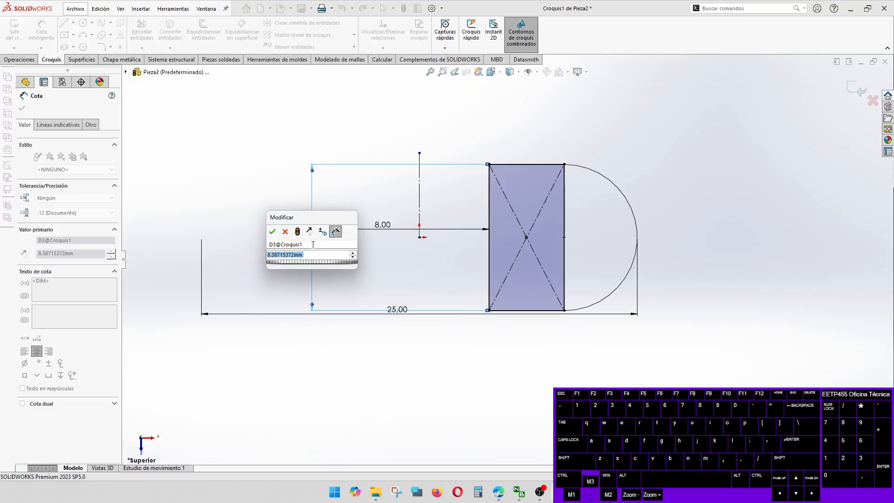
pyautogui.write('10')
pyautogui.press('Return')
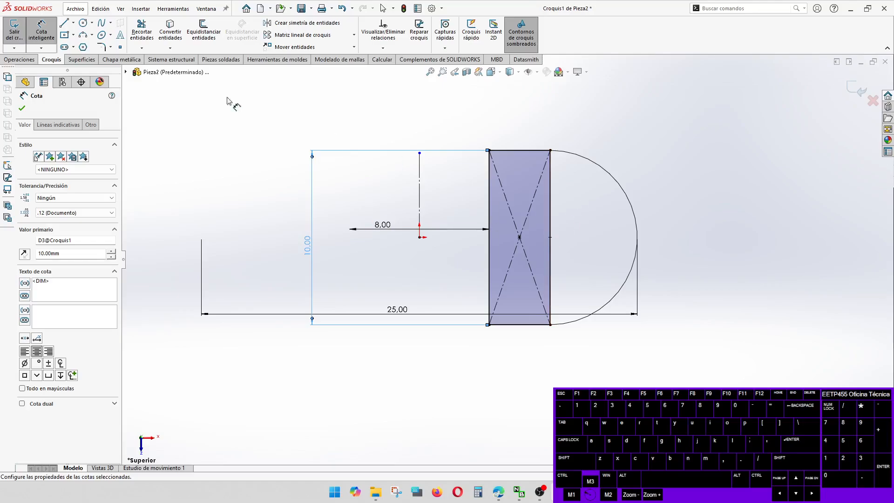
# Step: Trim away the vertical line between the rectangle and the arc to leave a single closed profile
pyautogui.click(141, 31)
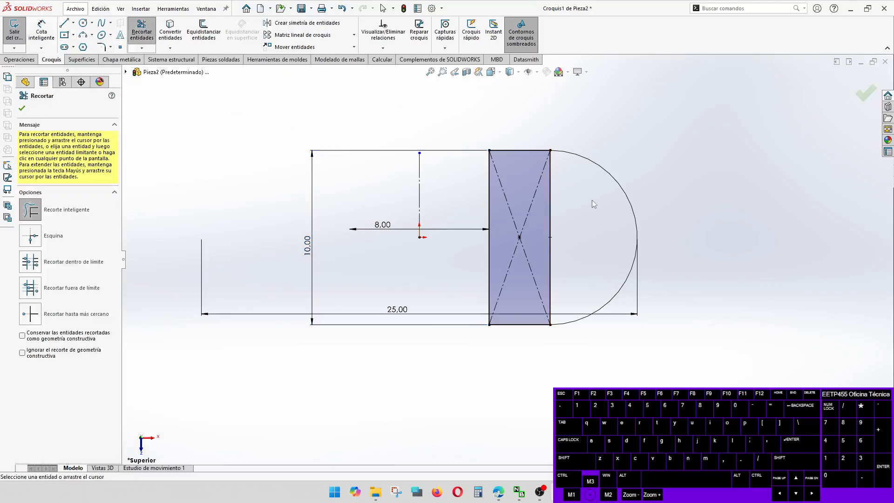
pyautogui.moveTo(582, 204); pyautogui.dragTo(540, 223)
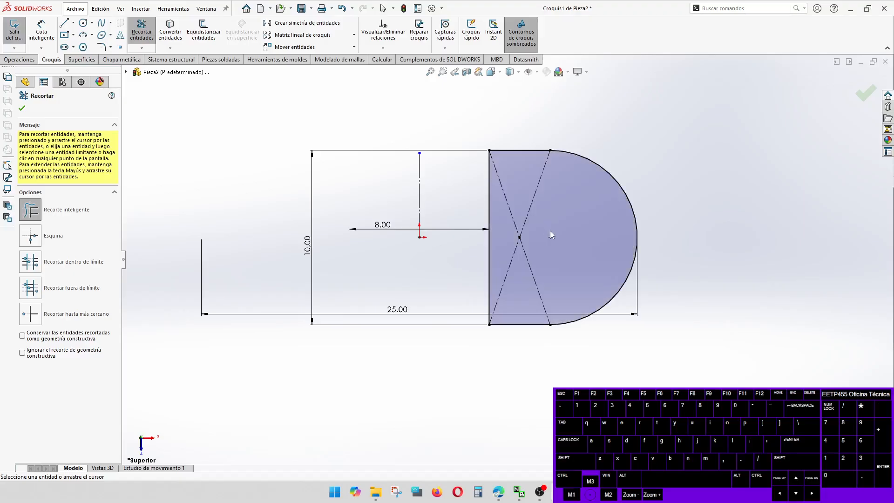
pyautogui.press('Escape')
# Step: Check the existing relations between the arc and the profile's upper line, and exit the sketch
pyautogui.click(568, 153)
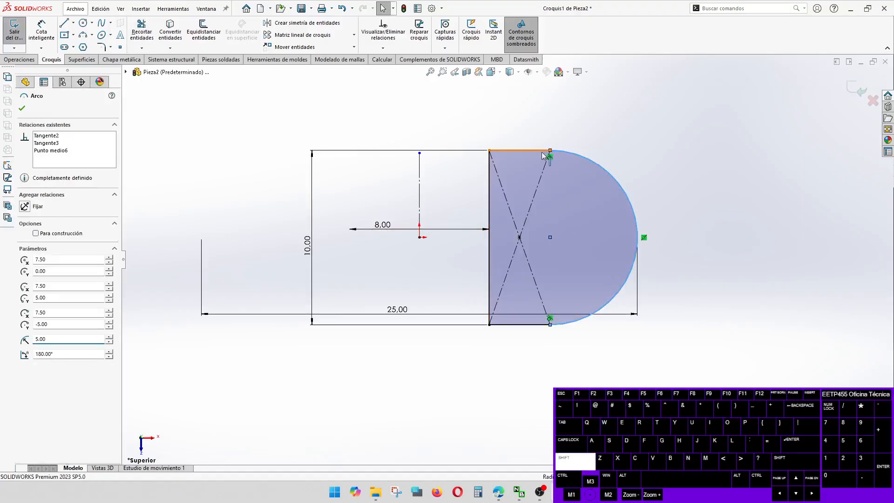
pyautogui.keyDown('ctrl'); pyautogui.click(542, 155); pyautogui.keyUp('ctrl')
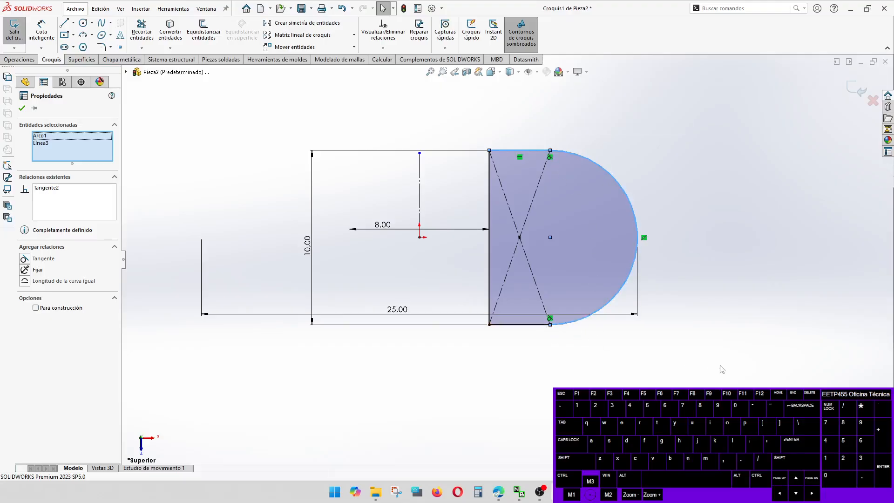
pyautogui.press('Escape')
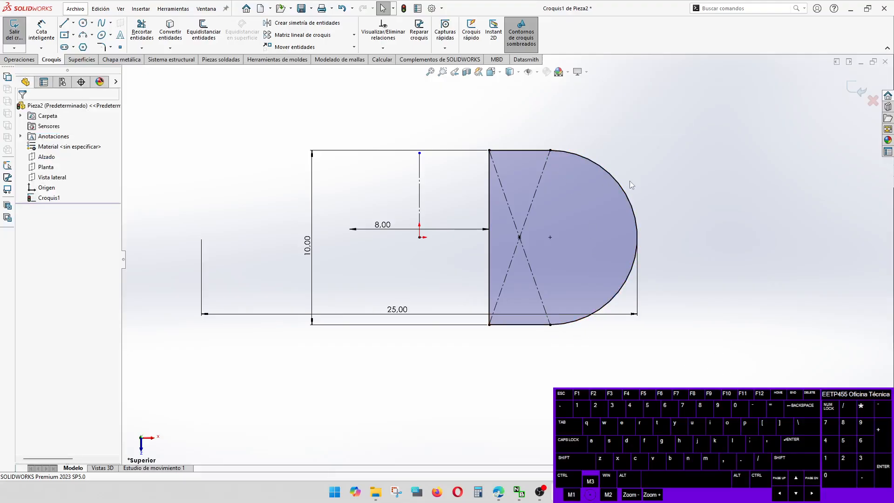
pyautogui.click(855, 94)
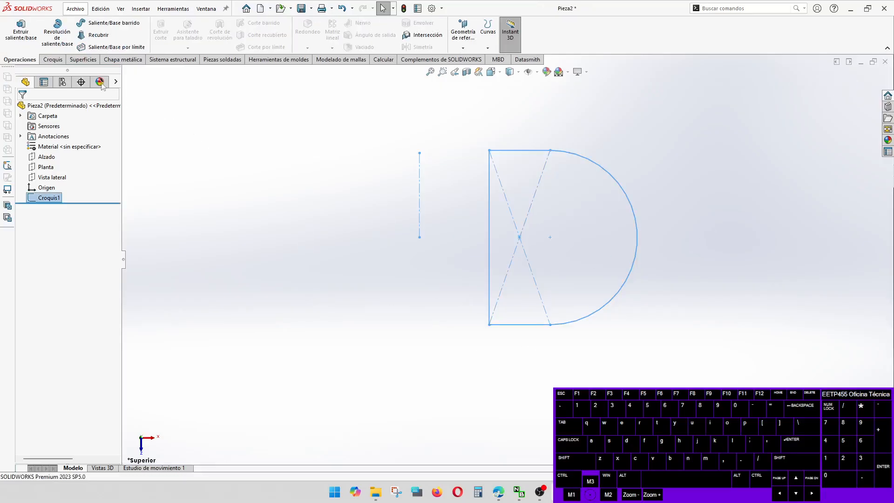
# Step: Revolve the D-shaped profile 360° about the vertical centerline to create the ring-shaped body
pyautogui.click(58, 32)
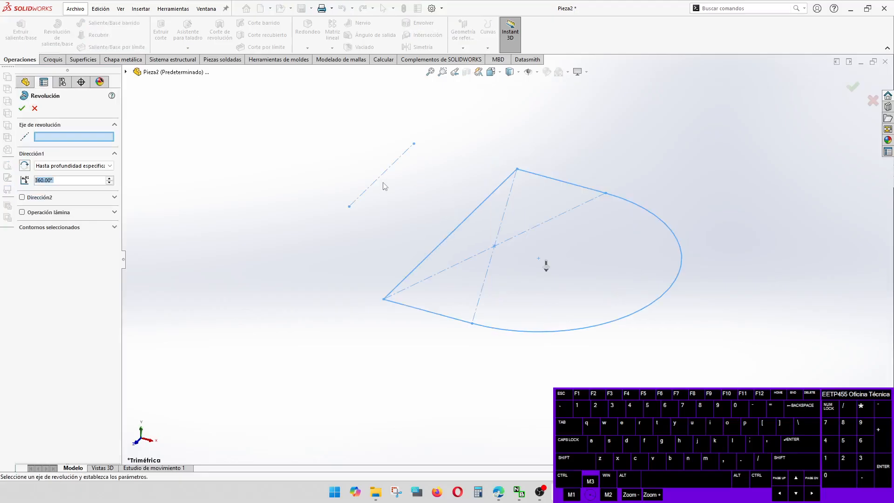
pyautogui.click(381, 180)
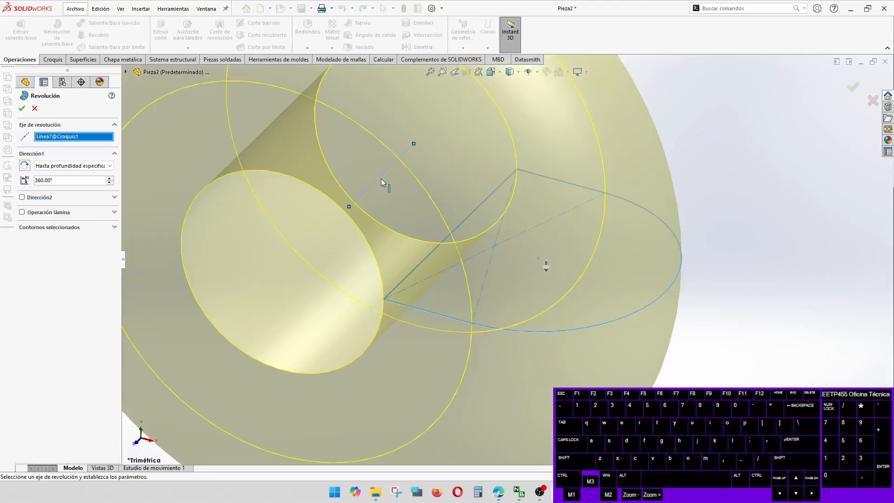
pyautogui.click(852, 87)
pyautogui.moveTo(557, 304); pyautogui.dragTo(499, 257, button='middle')
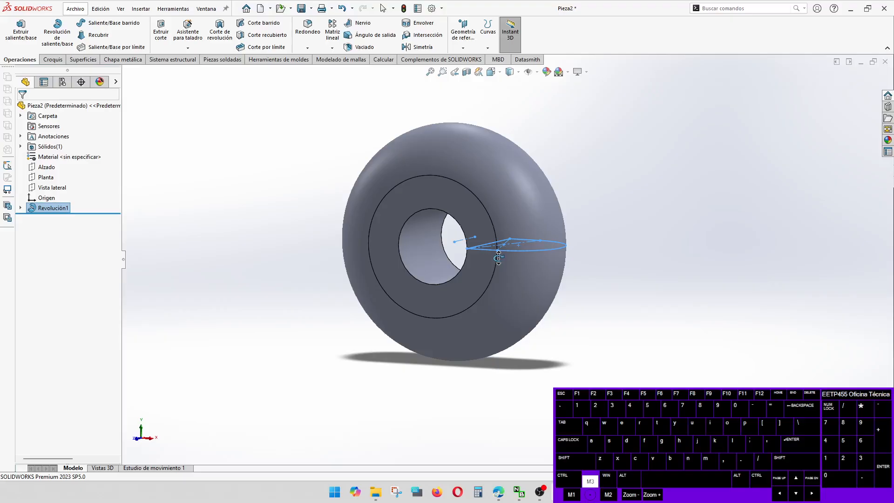
pyautogui.moveTo(498, 257); pyautogui.dragTo(445, 318, button='middle')
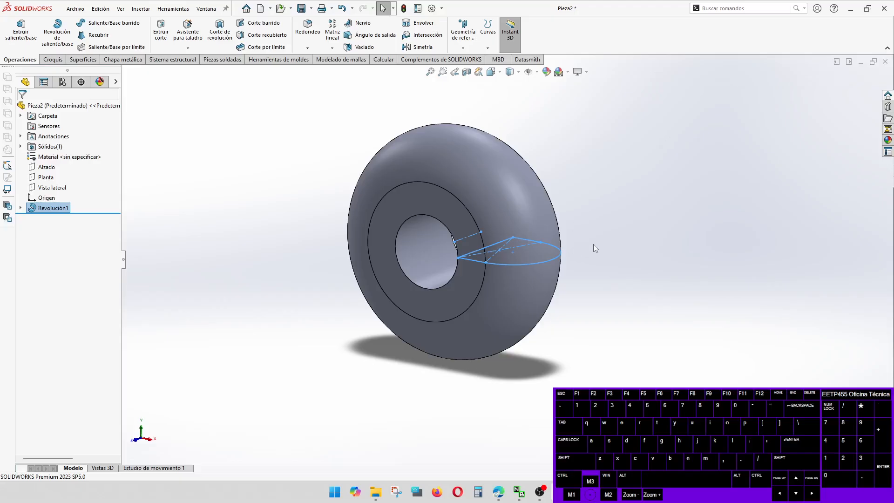
pyautogui.click(642, 356)
pyautogui.moveTo(506, 287)
pyautogui.mouseDown(button='middle')
pyautogui.moveTo(494, 279)
pyautogui.moveTo(516, 274)
pyautogui.moveTo(502, 272)
pyautogui.mouseUp(button='middle')
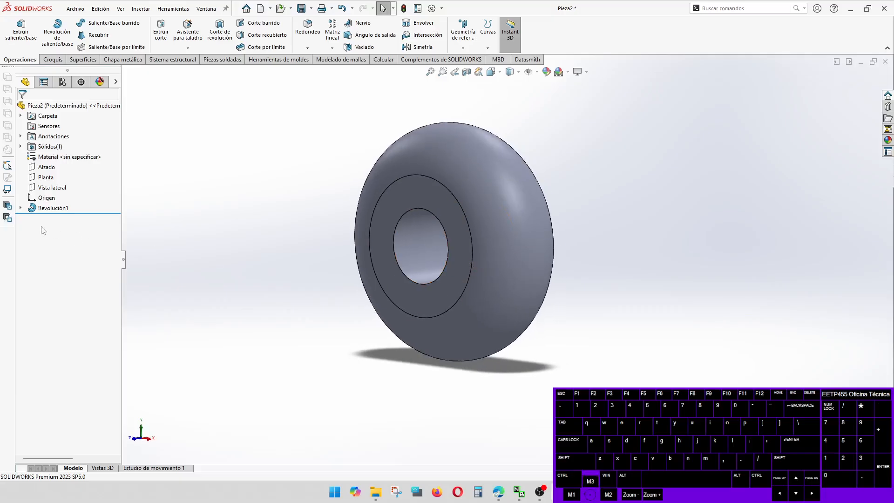
# Step: Start a sketch on Planta and draw a circle of 5 mm radius centred on the origin, reaching the body's straight upper edge
pyautogui.click(46, 176)
pyautogui.click(49, 166)
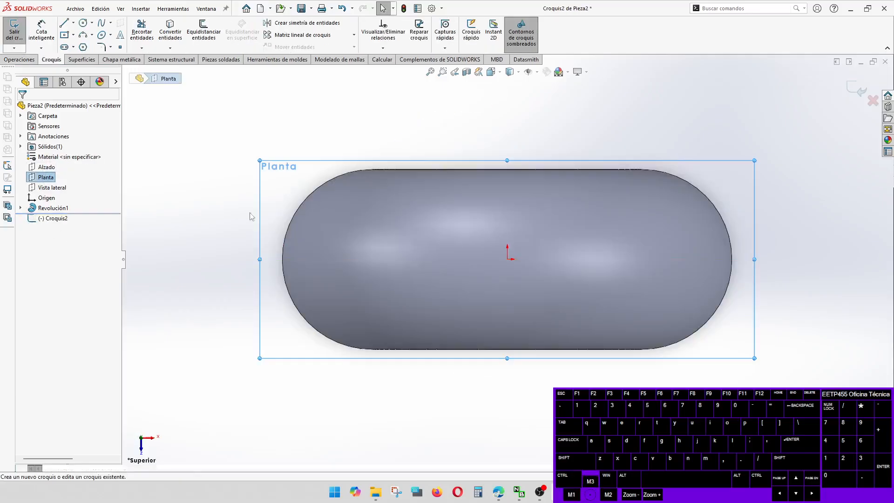
pyautogui.click(83, 23)
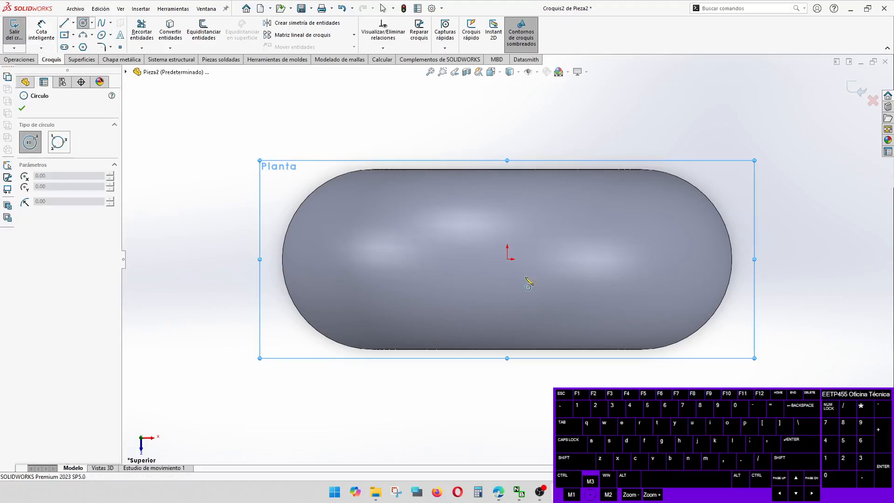
pyautogui.click(507, 259)
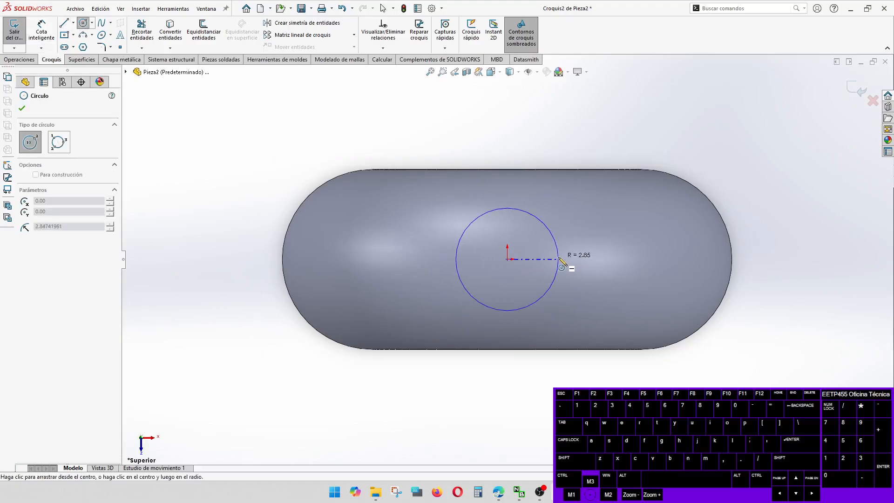
pyautogui.click(508, 170)
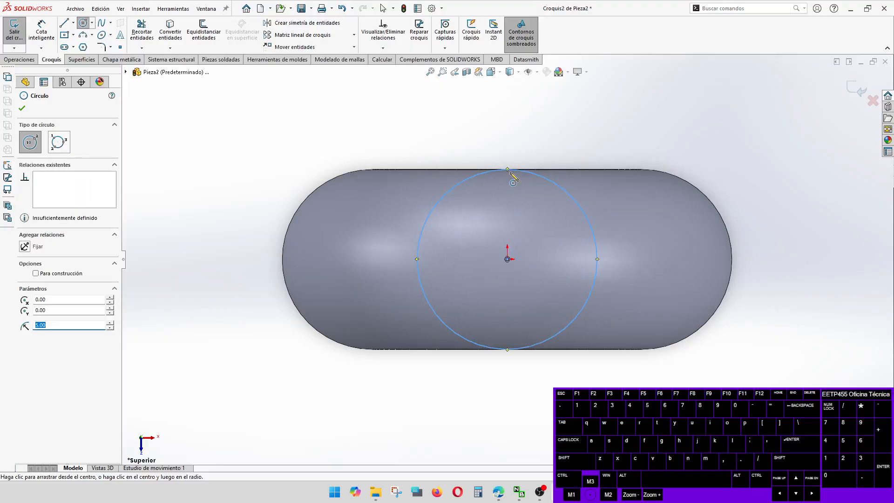
pyautogui.press('Escape')
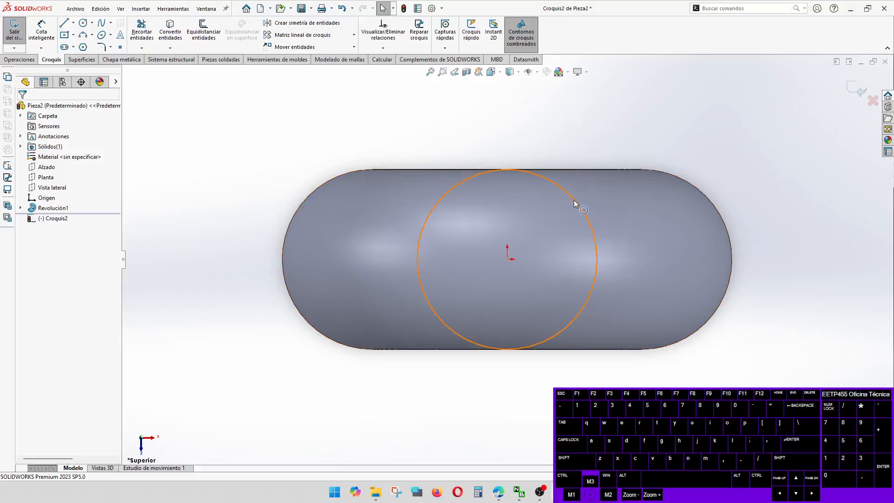
# Step: Make the circle tangent to the body's straight upper edge and exit the sketch
pyautogui.click(575, 202)
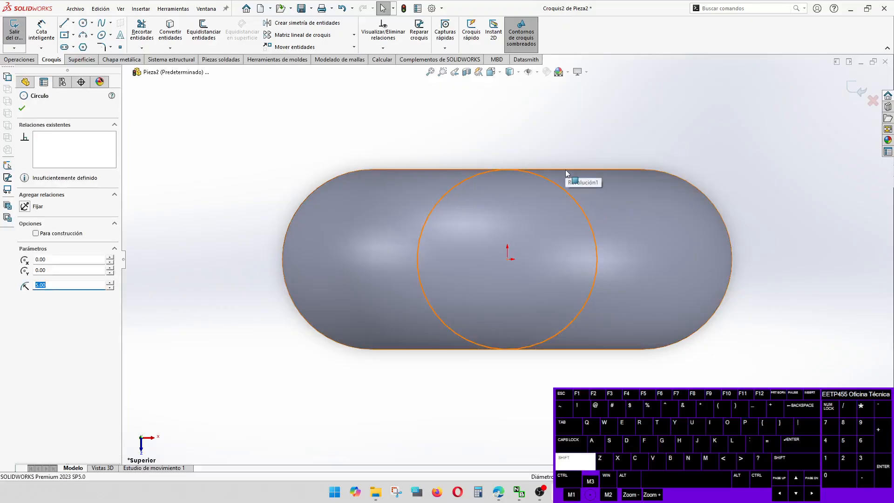
pyautogui.keyDown('ctrl'); pyautogui.click(564, 172); pyautogui.keyUp('ctrl')
pyautogui.click(553, 167)
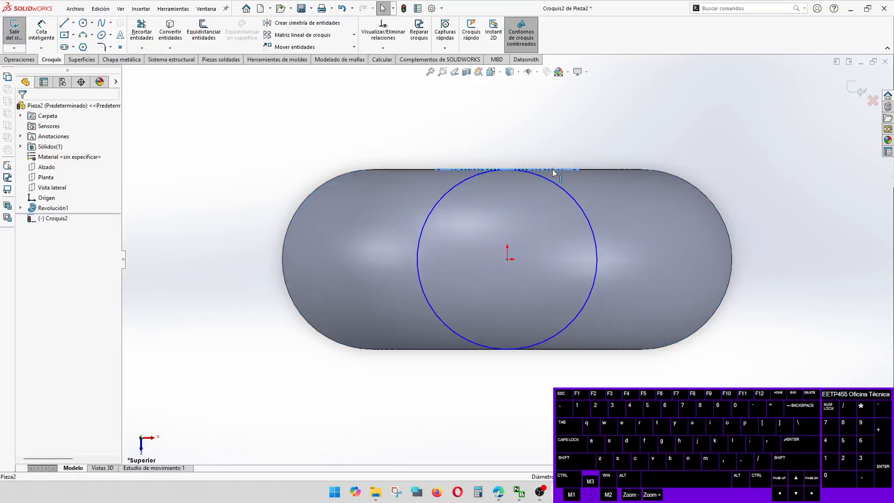
pyautogui.click(558, 187)
pyautogui.keyDown('shift'); pyautogui.click(552, 169); pyautogui.keyUp('shift')
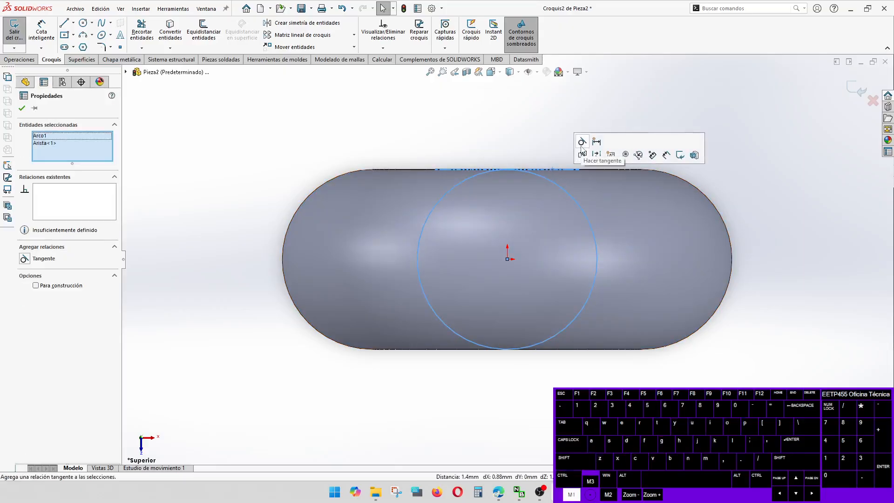
pyautogui.click(582, 143)
pyautogui.click(862, 91)
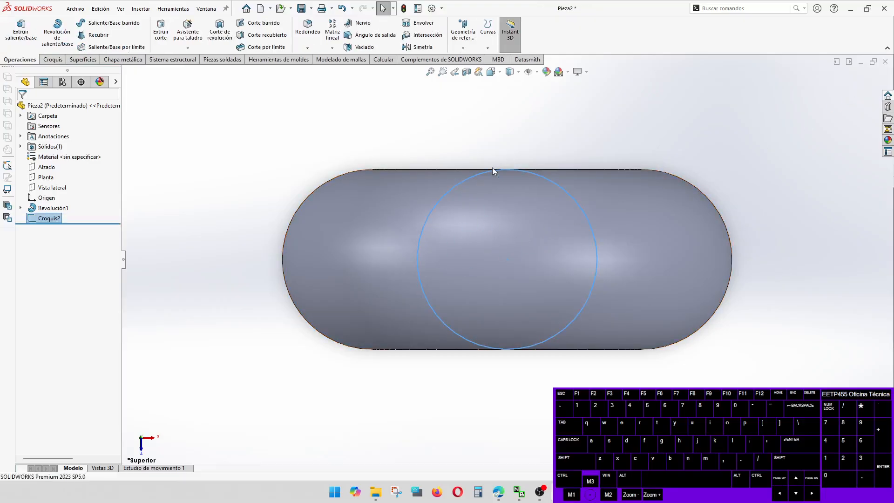
pyautogui.click(165, 192)
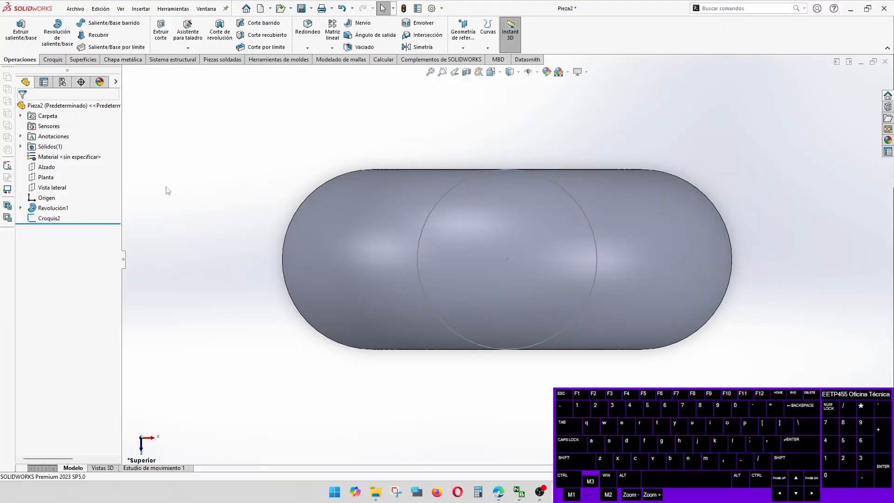
# Step: Show the dimensions of the revolved body's sketch and set the profile height to 9.5 mm to test the circle's tangency
pyautogui.click(21, 208)
pyautogui.click(51, 218)
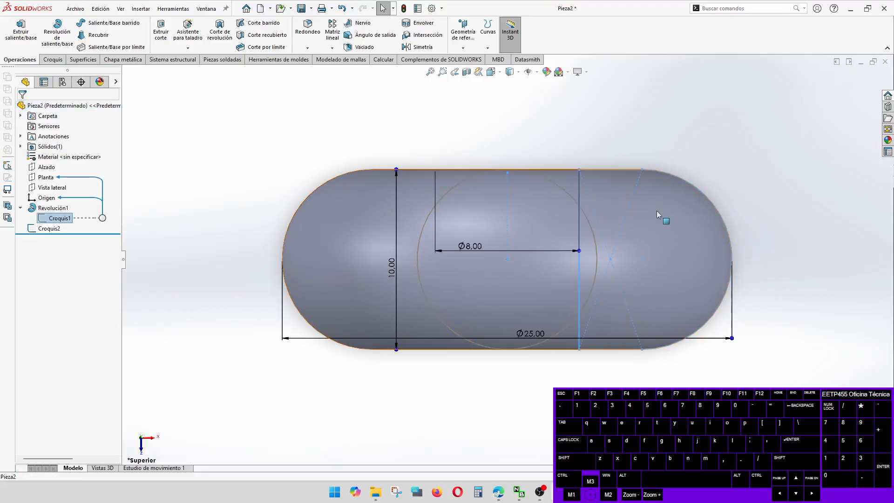
pyautogui.doubleClick(393, 267)
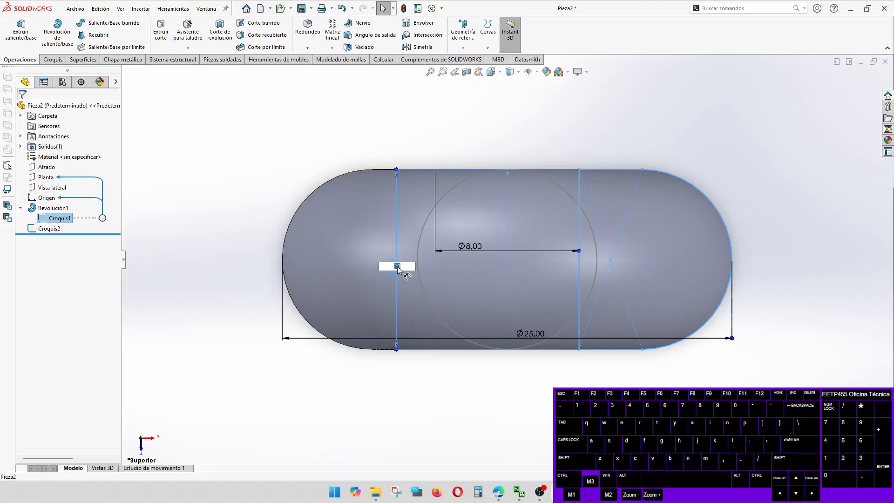
pyautogui.write('9,5')
pyautogui.press('Return')
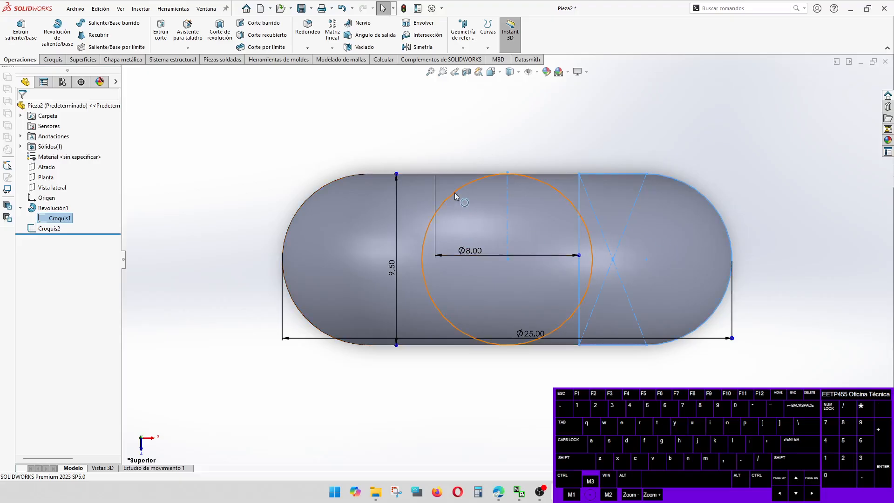
# Step: Set the height of the revolved profile back to 10 mm
pyautogui.doubleClick(393, 266)
pyautogui.press('Right')
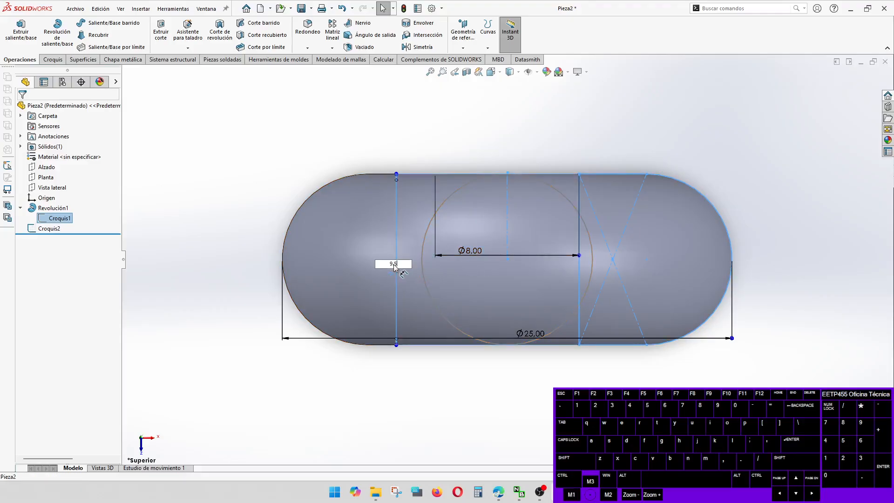
pyautogui.press('BackSpace')
pyautogui.press('BackSpace')
pyautogui.press('BackSpace')
pyautogui.write('10')
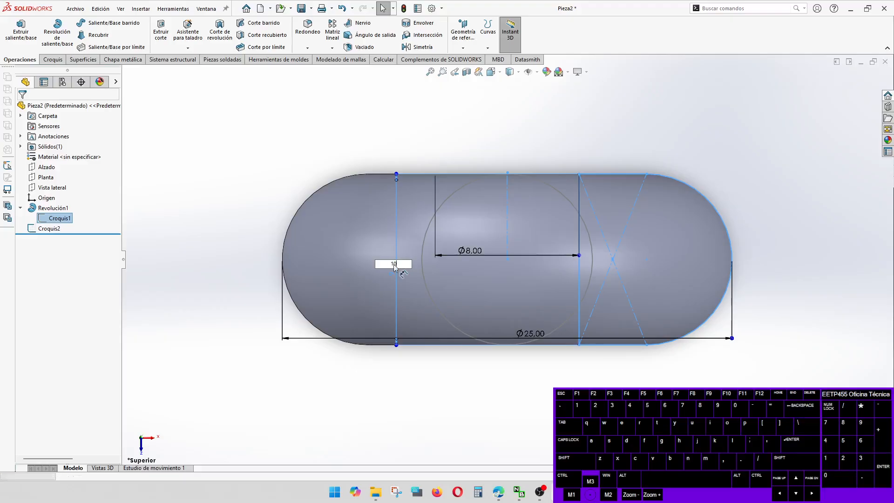
pyautogui.press('Return')
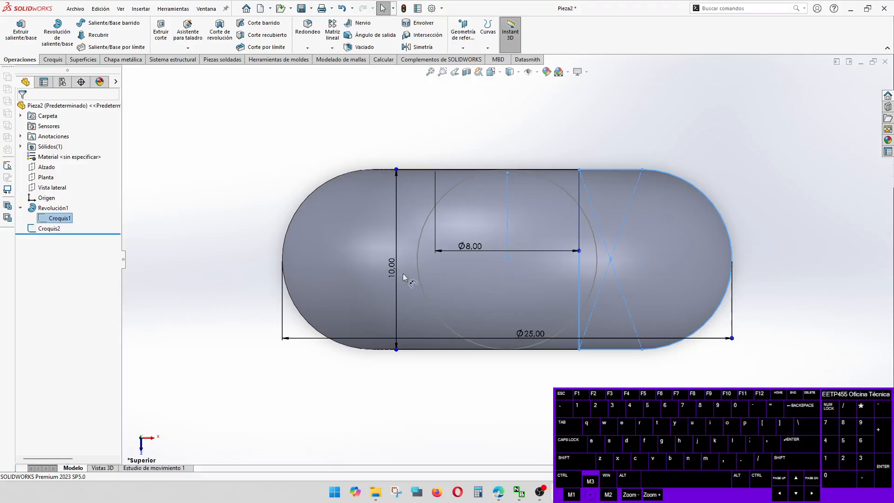
# Step: Start a boss extrusion of the circle sketch (Croquis2) from an offset (Equidistancia) of 65 mm
pyautogui.moveTo(507, 271)
pyautogui.mouseDown(button='middle')
pyautogui.moveTo(536, 259)
pyautogui.moveTo(523, 280)
pyautogui.moveTo(513, 259)
pyautogui.mouseUp(button='middle')
pyautogui.scroll(5, 524, 279)
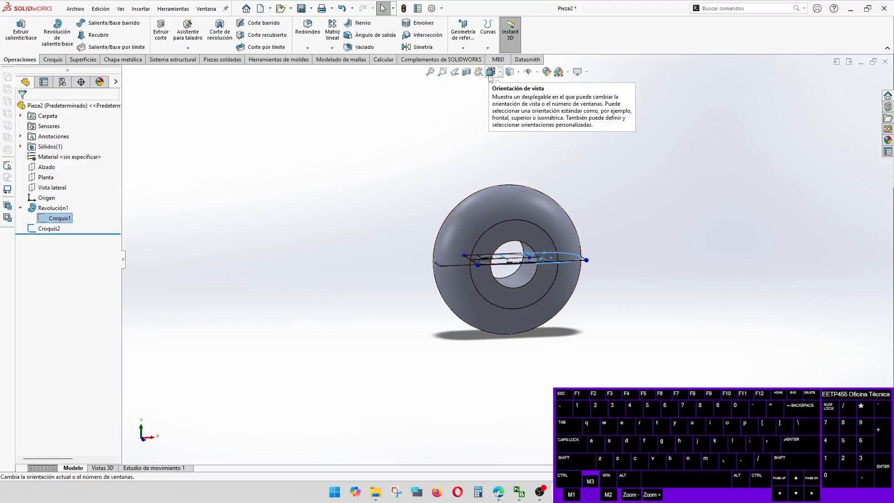
pyautogui.moveTo(518, 236); pyautogui.dragTo(498, 322, button='middle')
pyautogui.scroll(3, 507, 266)
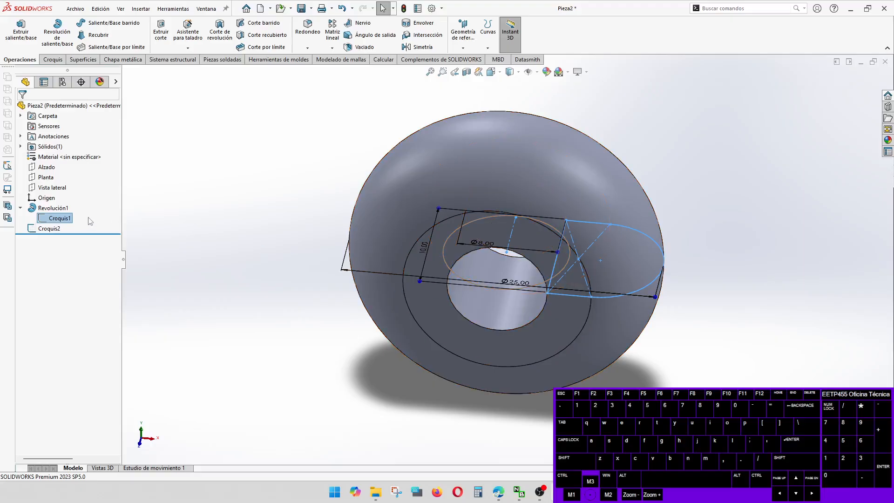
pyautogui.click(47, 226)
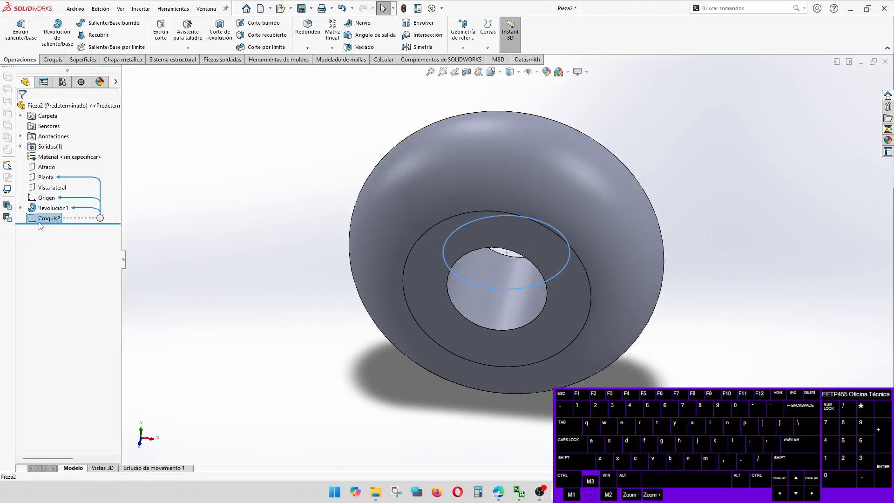
pyautogui.click(31, 36)
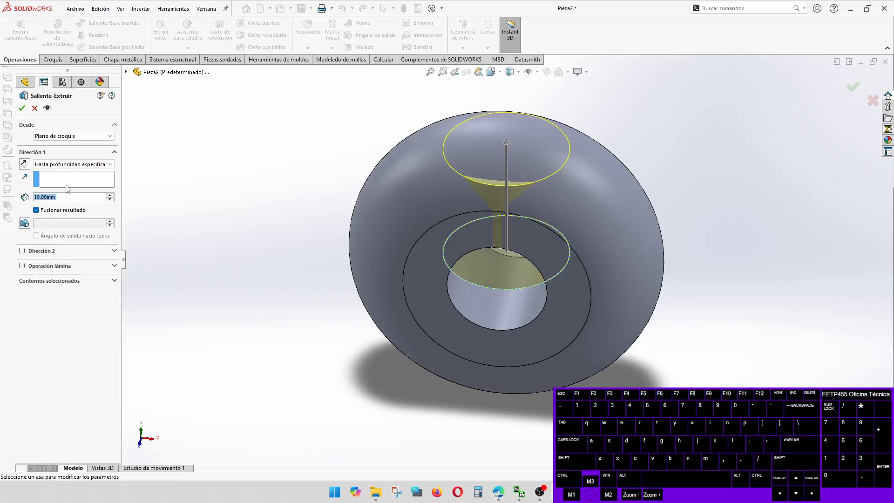
pyautogui.click(55, 136)
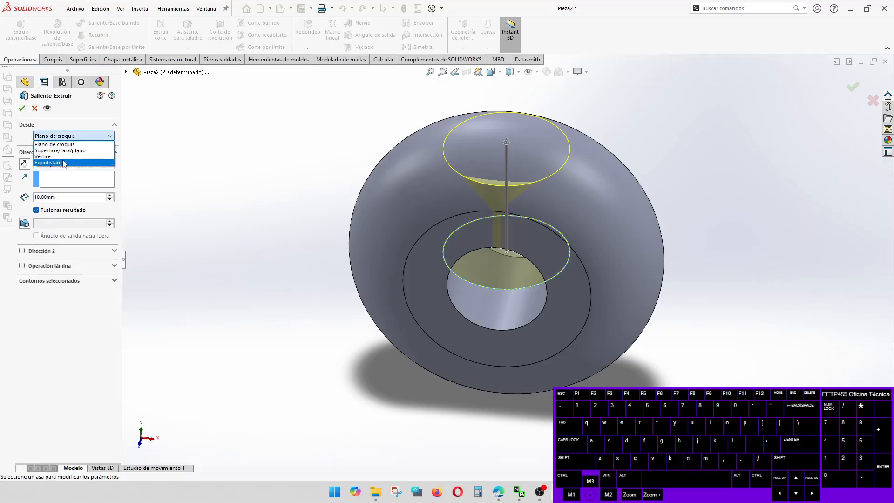
pyautogui.click(59, 163)
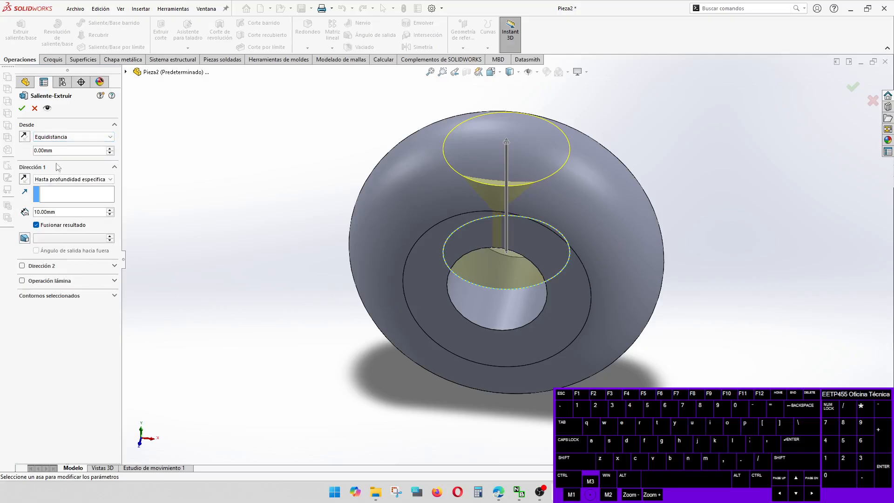
pyautogui.doubleClick(60, 152)
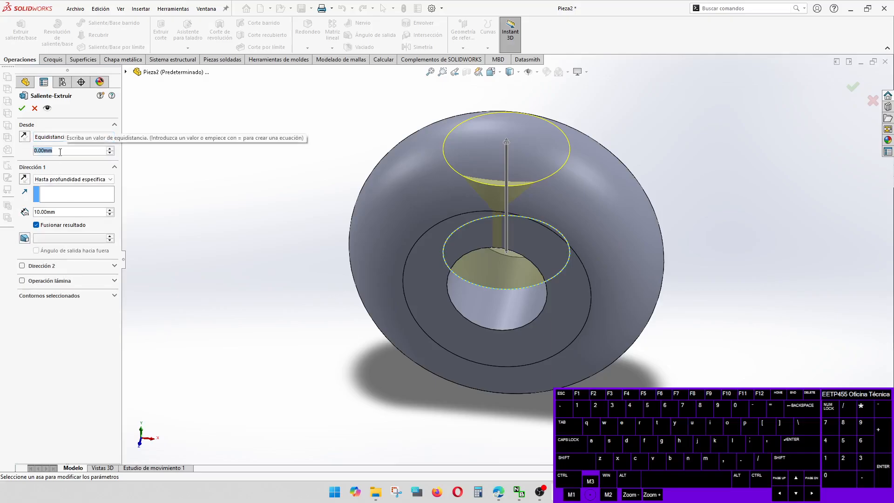
pyautogui.write('65')
pyautogui.press('Return')
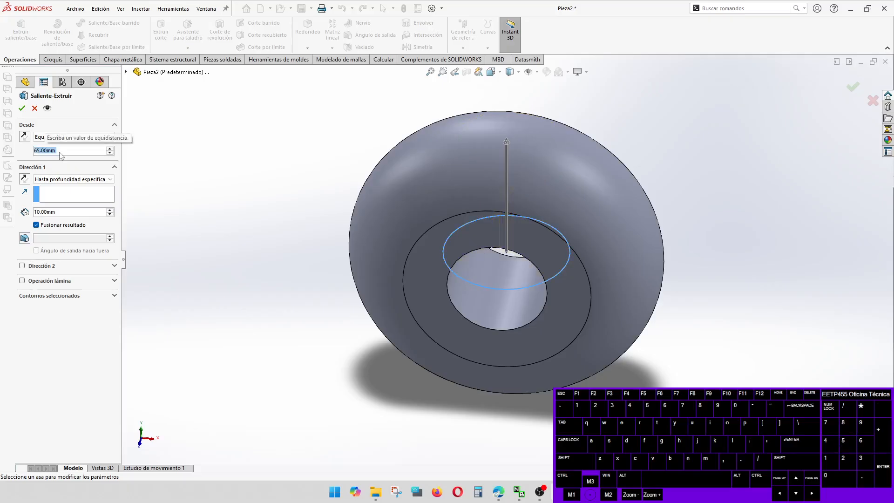
# Step: Set the shank extrusion's depth to 50 mm and reverse its direction toward the ring
pyautogui.scroll(-8, 239, 213)
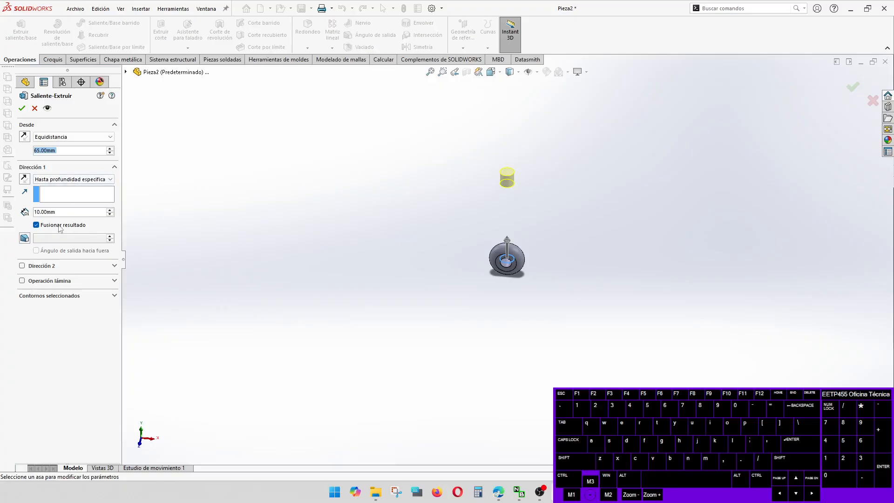
pyautogui.click(111, 210)
pyautogui.click(111, 210)
pyautogui.click(110, 210)
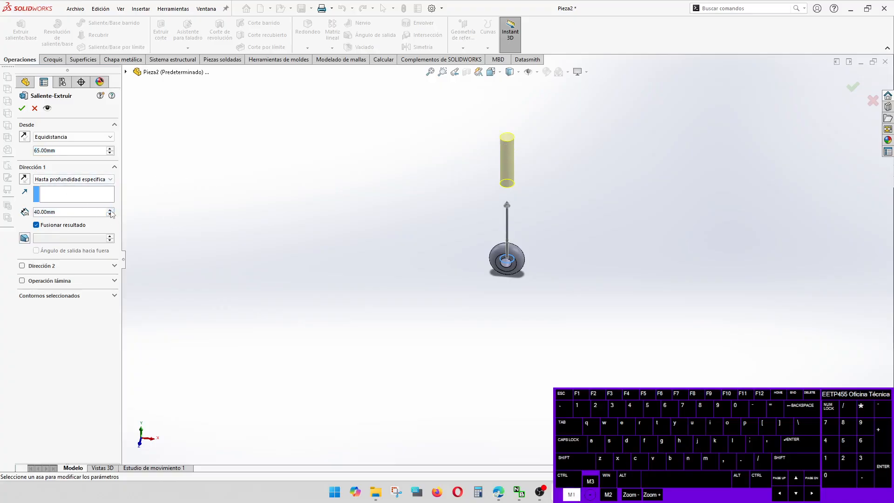
pyautogui.click(110, 210)
pyautogui.click(110, 210)
pyautogui.click(110, 214)
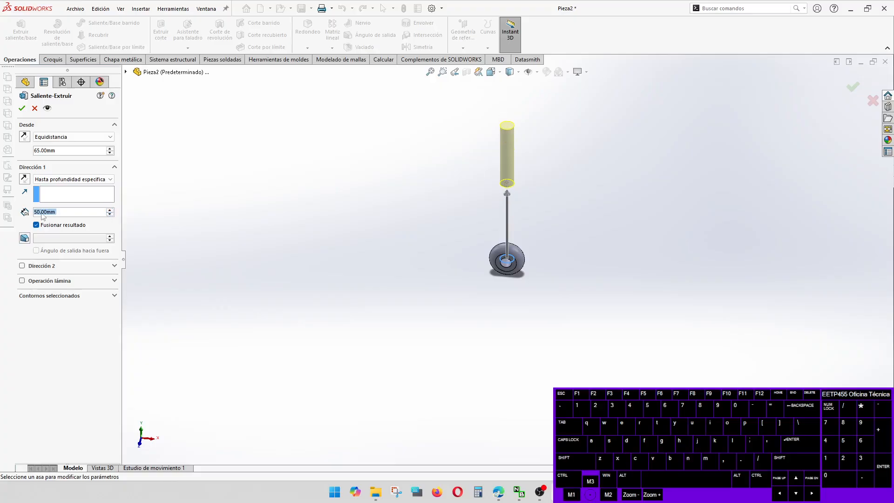
pyautogui.click(24, 179)
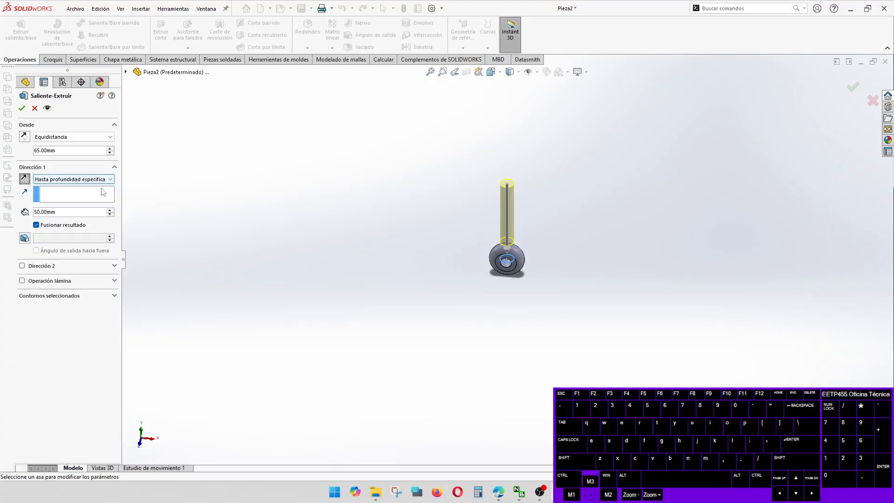
# Step: Try extending the extrusion depth to 59 mm so that the shank reaches into the ring
pyautogui.scroll(4, 487, 259)
pyautogui.scroll(2, 488, 259)
pyautogui.moveTo(504, 258); pyautogui.dragTo(493, 172, button='middle')
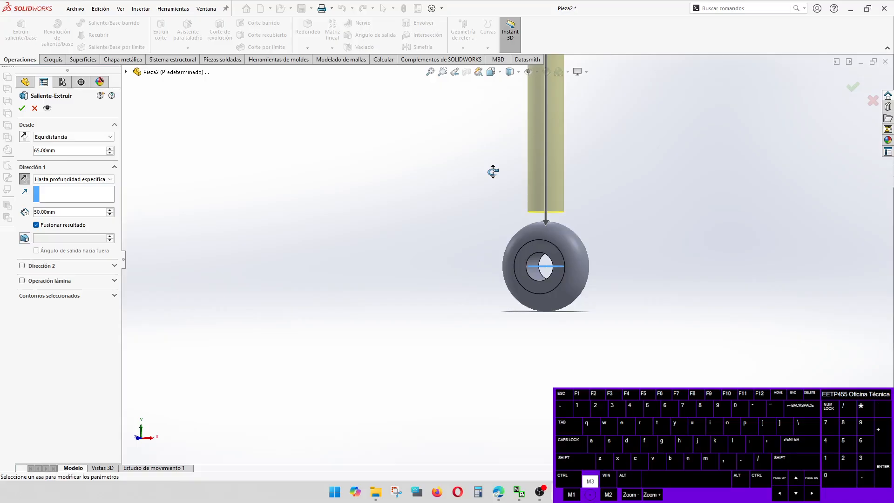
pyautogui.moveTo(493, 171); pyautogui.dragTo(495, 173, button='middle')
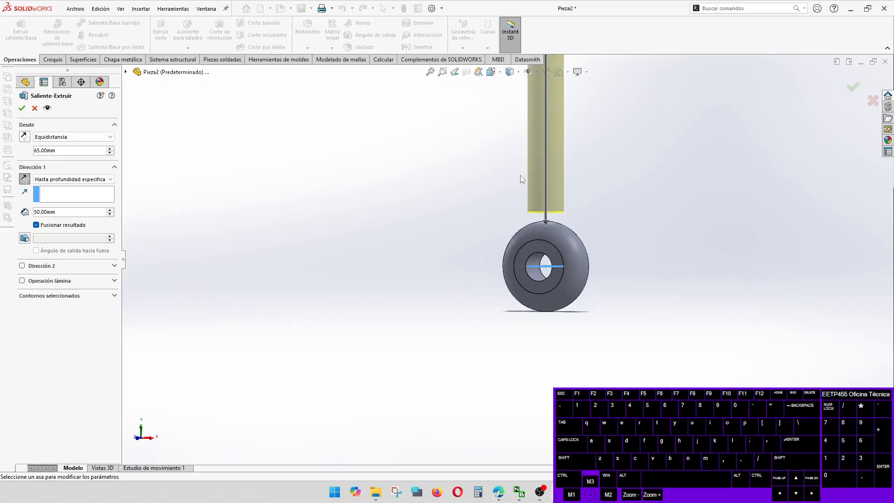
pyautogui.scroll(-3, 512, 256)
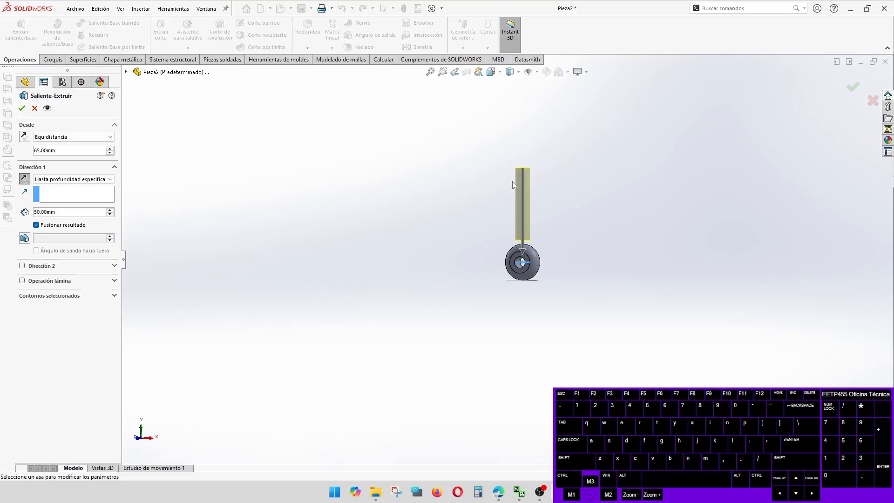
pyautogui.scroll(4, 517, 190)
pyautogui.moveTo(555, 351)
pyautogui.mouseDown(button='middle')
pyautogui.moveTo(511, 344)
pyautogui.moveTo(590, 341)
pyautogui.moveTo(553, 341)
pyautogui.mouseUp(button='middle')
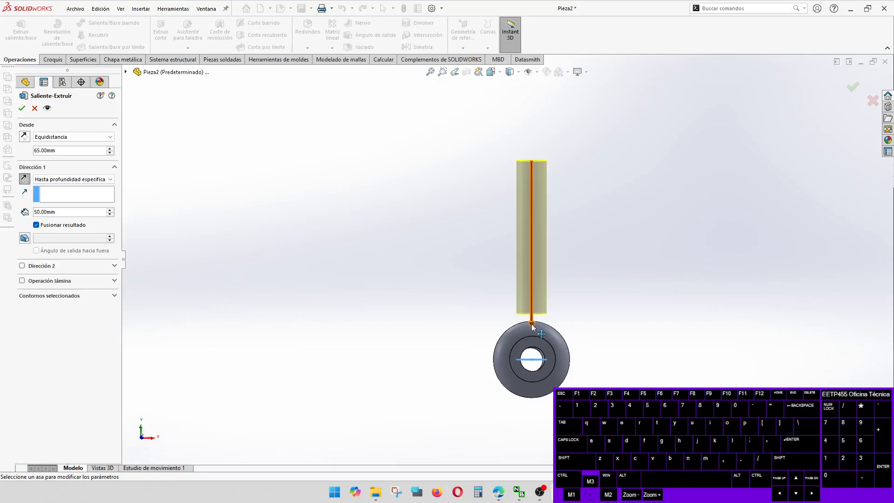
pyautogui.moveTo(533, 325); pyautogui.dragTo(533, 341)
pyautogui.moveTo(567, 373); pyautogui.dragTo(488, 412, button='middle')
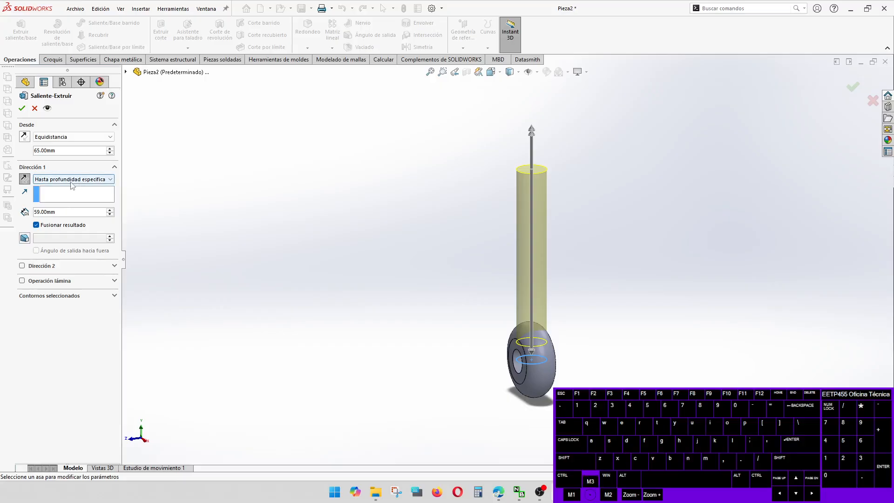
# Step: End the extrusion up to a surface (Hasta la superficie), choosing the ring's curved outer face, and accept the feature
pyautogui.click(82, 180)
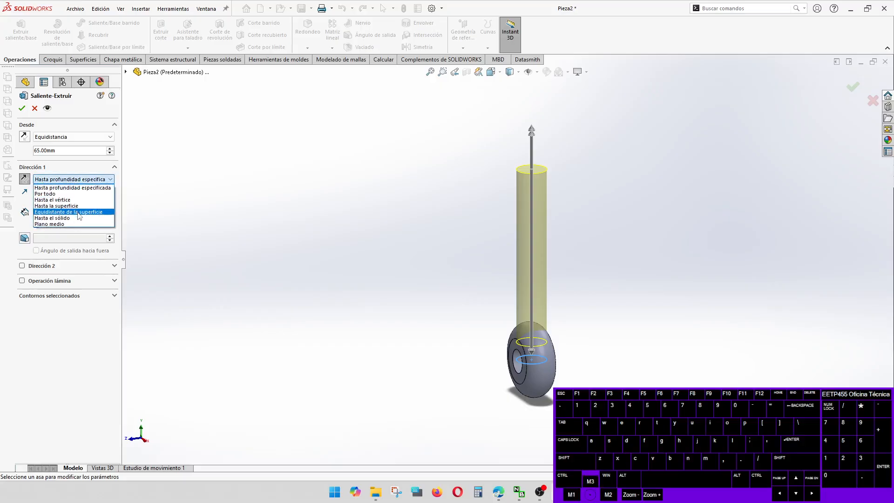
pyautogui.click(79, 205)
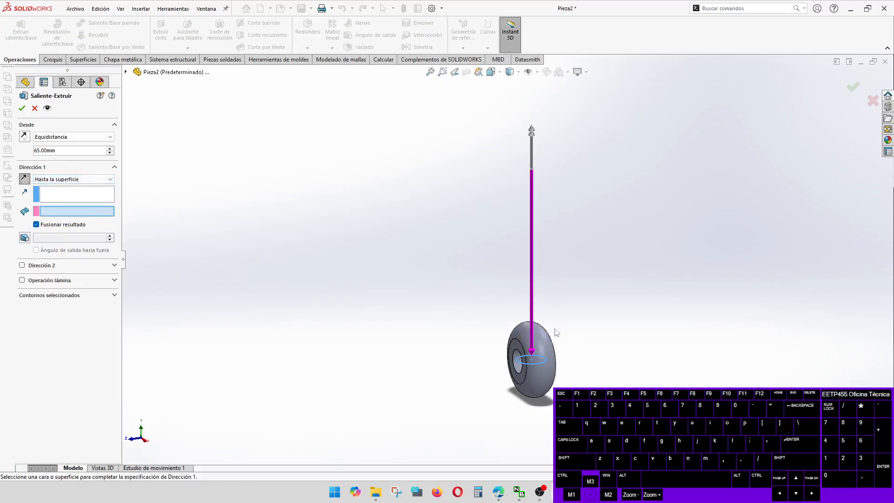
pyautogui.click(540, 339)
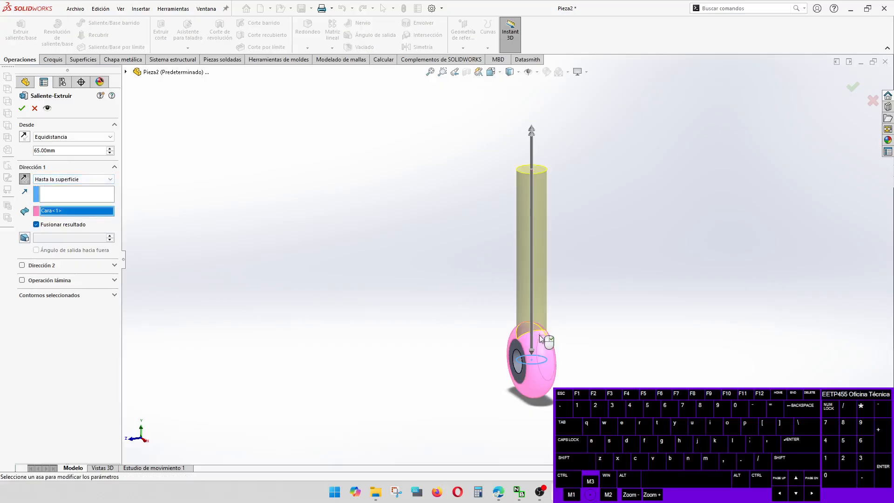
pyautogui.rightClick(540, 338)
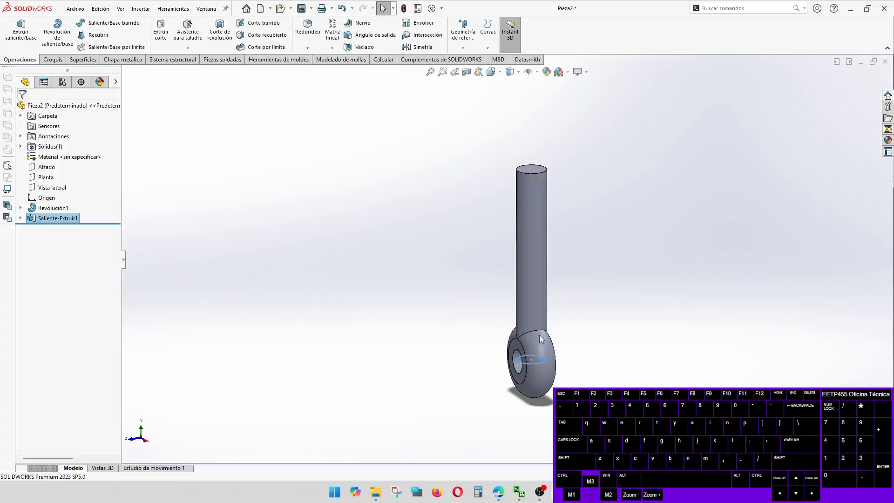
# Step: Show the dimensions of Revolución1 and set its profile height to 12 mm to test how the shank adapts
pyautogui.moveTo(535, 366); pyautogui.dragTo(470, 280, button='middle')
pyautogui.moveTo(452, 331); pyautogui.dragTo(475, 377, button='middle')
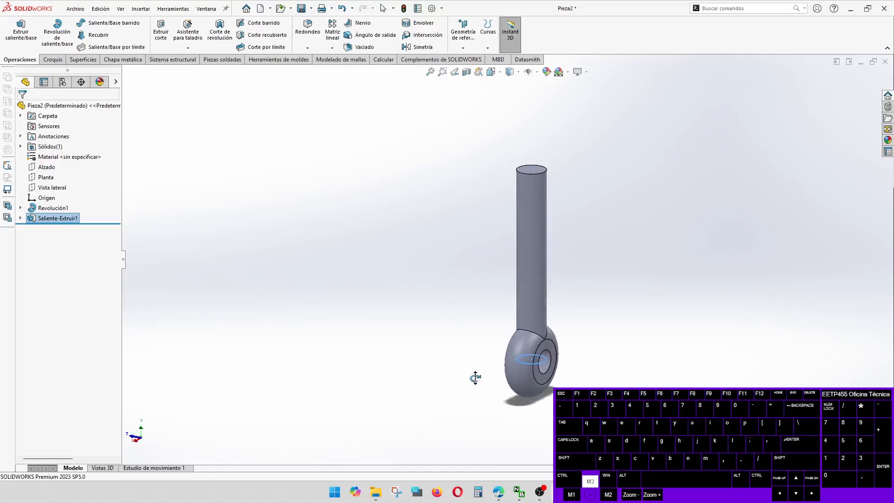
pyautogui.moveTo(475, 377)
pyautogui.mouseDown(button='middle')
pyautogui.moveTo(528, 409)
pyautogui.moveTo(532, 369)
pyautogui.moveTo(559, 351)
pyautogui.moveTo(535, 324)
pyautogui.mouseUp(button='middle')
pyautogui.click(469, 399)
pyautogui.scroll(-3, 547, 372)
pyautogui.click(39, 210)
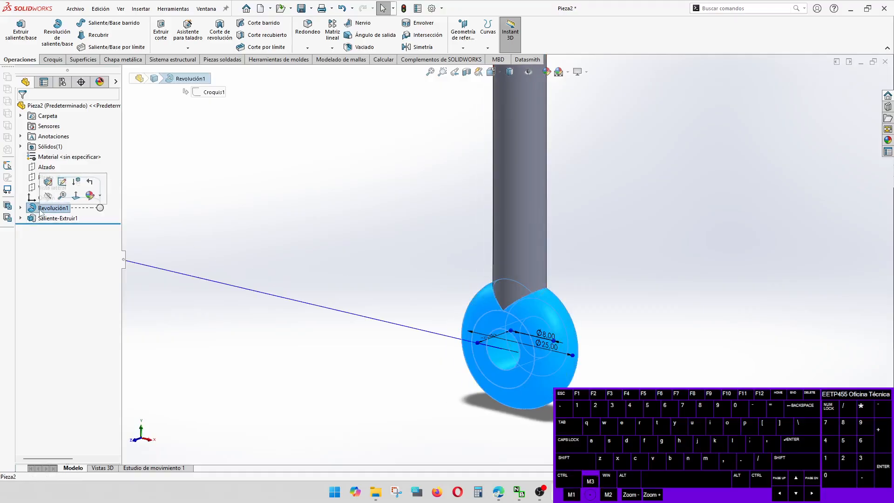
pyautogui.click(484, 339)
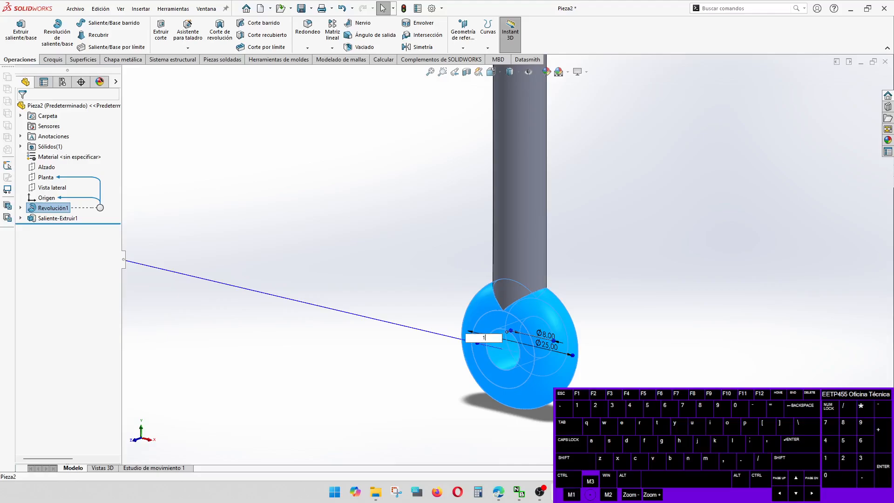
pyautogui.write('12')
pyautogui.press('Return')
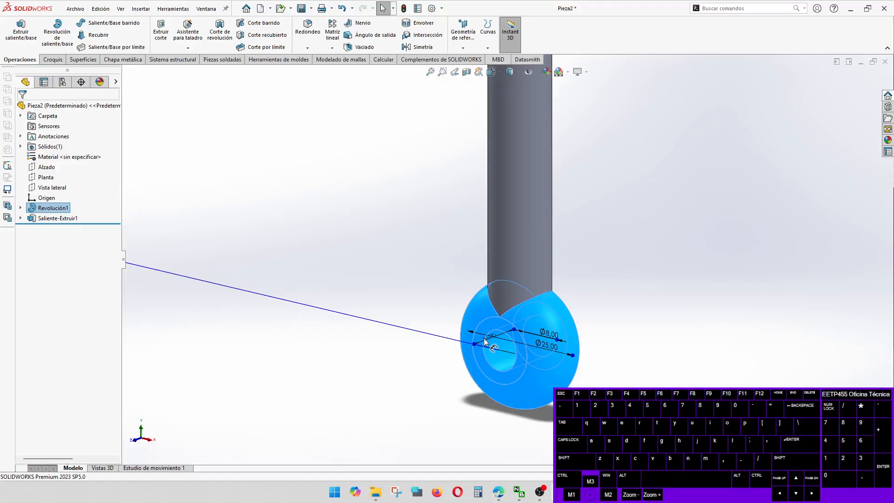
# Step: Restore the height of the revolved ring profile to 10 mm
pyautogui.click(488, 341)
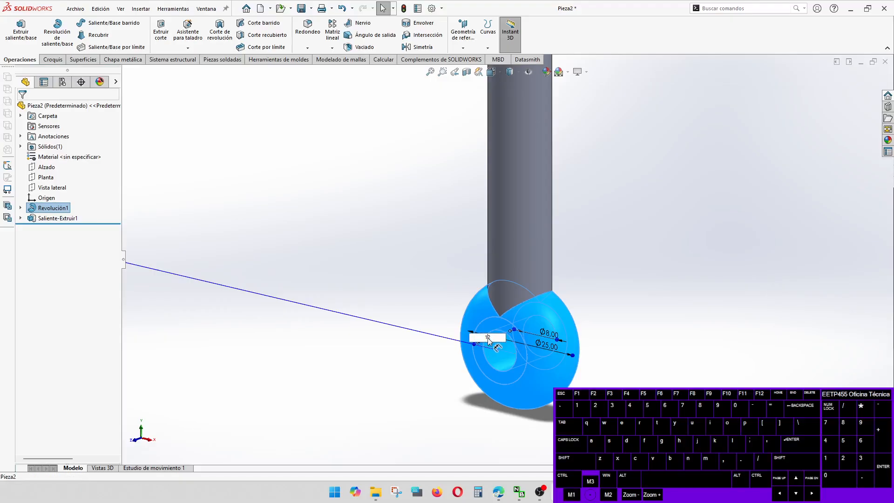
pyautogui.press('Delete')
pyautogui.write('0')
pyautogui.press('Return')
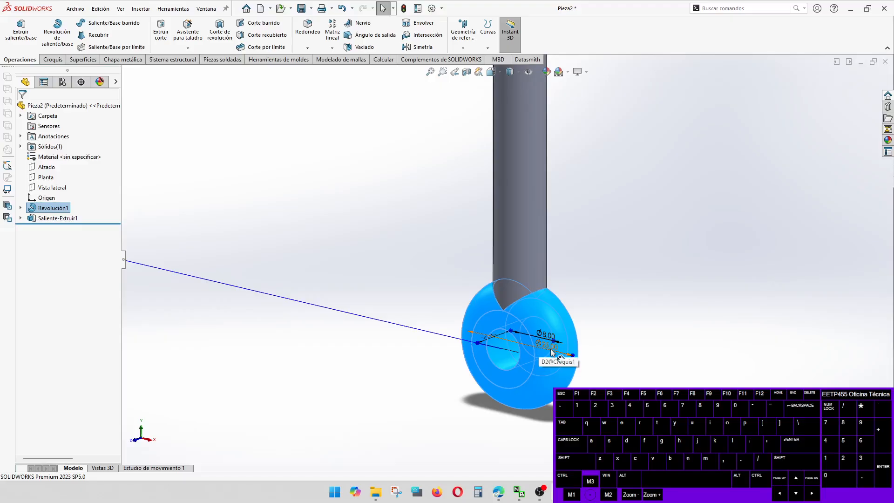
pyautogui.click(190, 235)
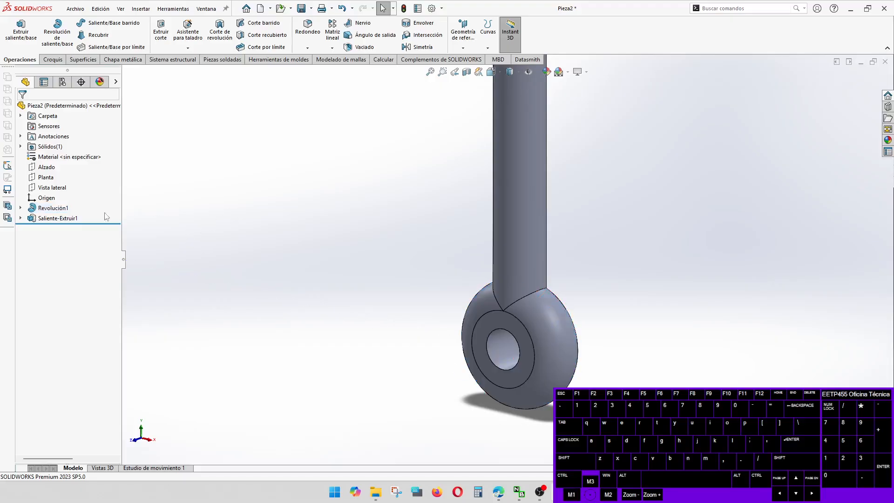
# Step: Review Croquis2 and the shank extrusion's definition without changing any setting
pyautogui.click(20, 217)
pyautogui.click(56, 228)
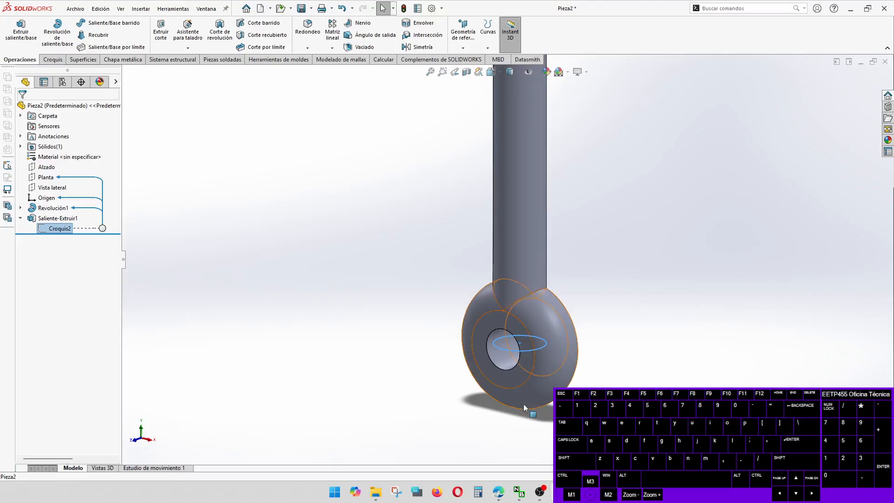
pyautogui.click(35, 222)
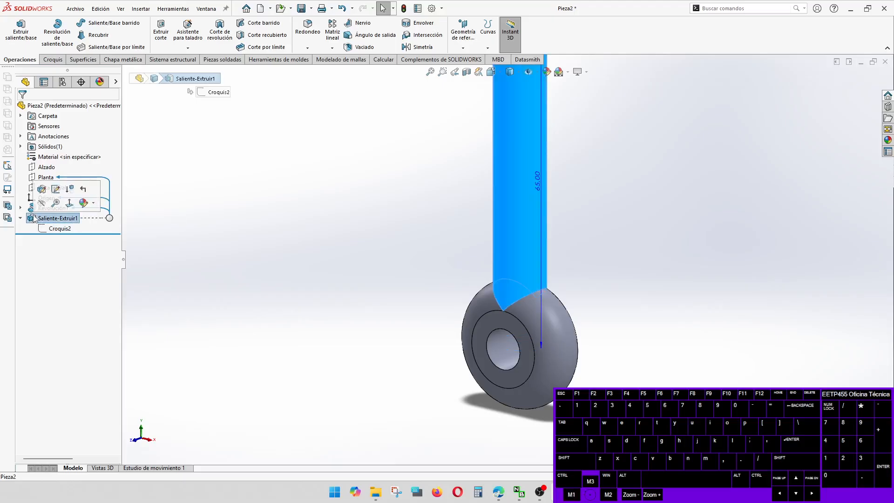
pyautogui.click(44, 190)
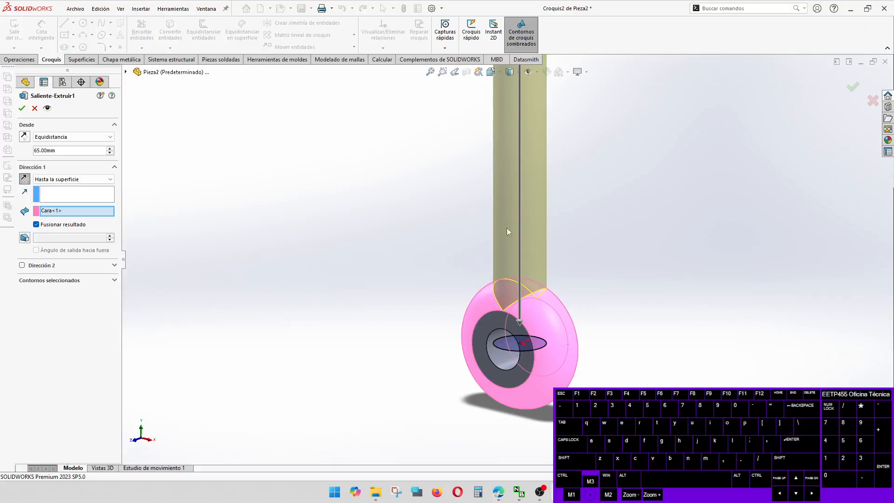
pyautogui.scroll(3, 507, 228)
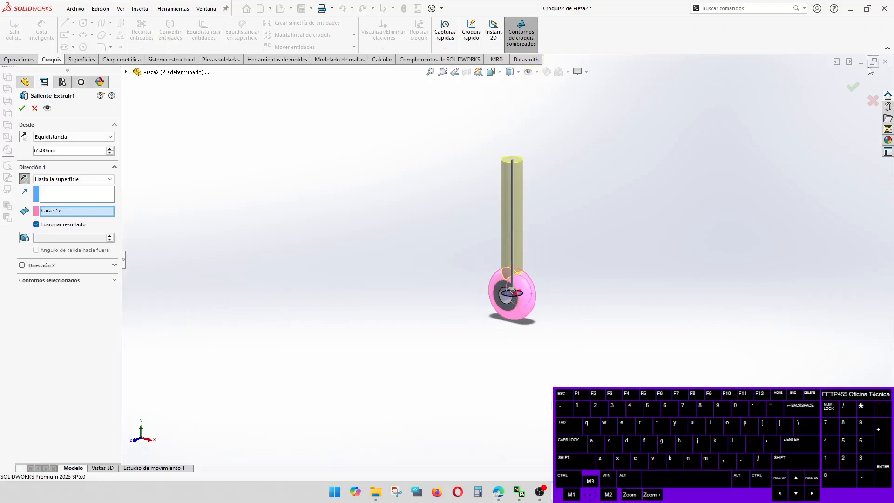
pyautogui.click(872, 100)
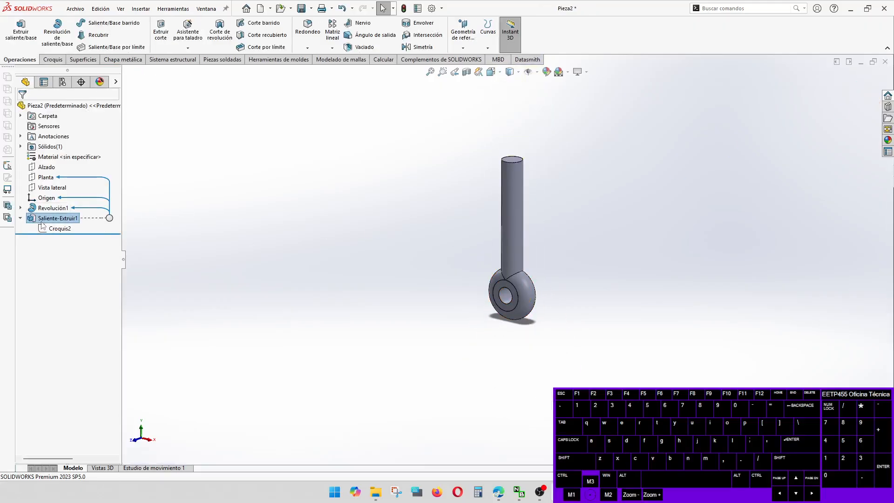
# Step: Set the shank extrusion's start offset to 52.5 mm, the sum of 40 and 12.5
pyautogui.click(42, 222)
pyautogui.click(518, 230)
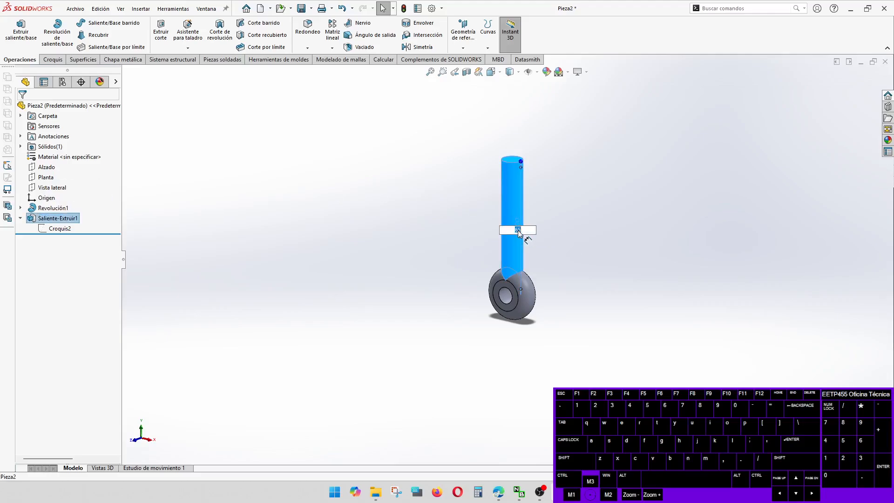
pyautogui.write('40+')
pyautogui.write('15')
pyautogui.write('2.5')
pyautogui.press('Return')
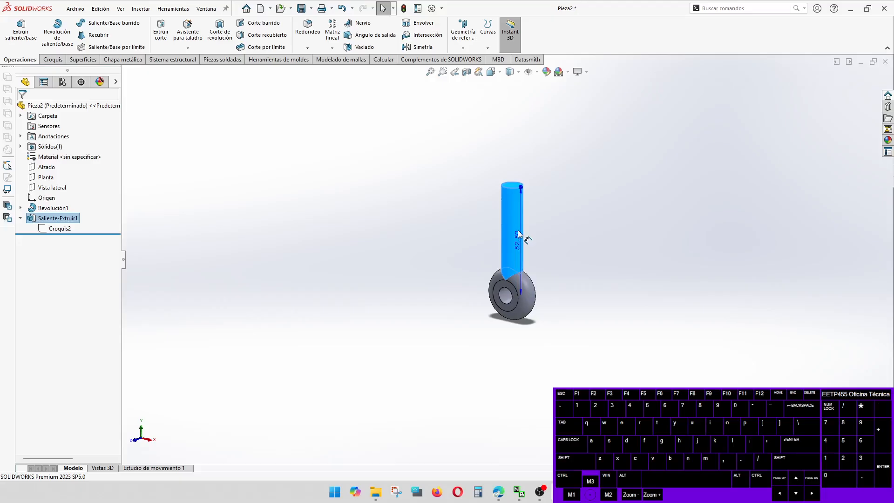
pyautogui.click(628, 259)
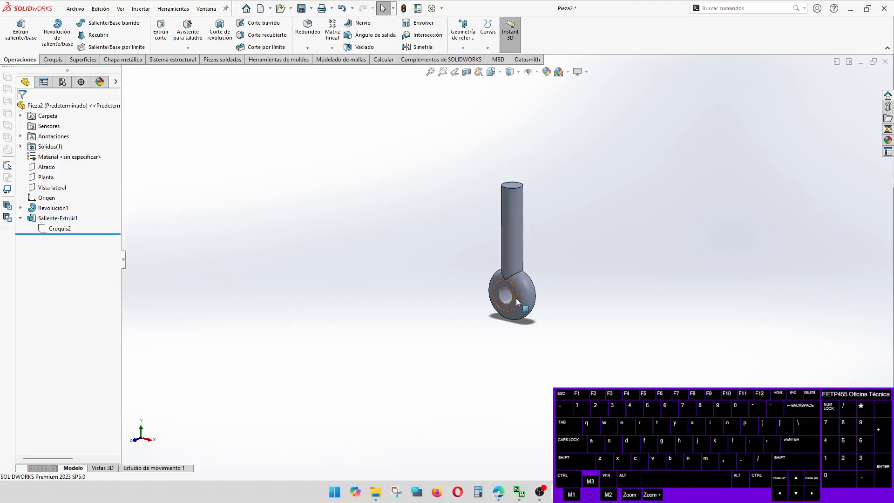
# Step: Start a sketch on the Vista lateral plane and draw a small three-sided inscribed-circle polygon centred on the shank's upper corner
pyautogui.scroll(-3, 529, 257)
pyautogui.moveTo(529, 257); pyautogui.dragTo(504, 274, button='middle')
pyautogui.scroll(3, 516, 329)
pyautogui.scroll(-5, 518, 214)
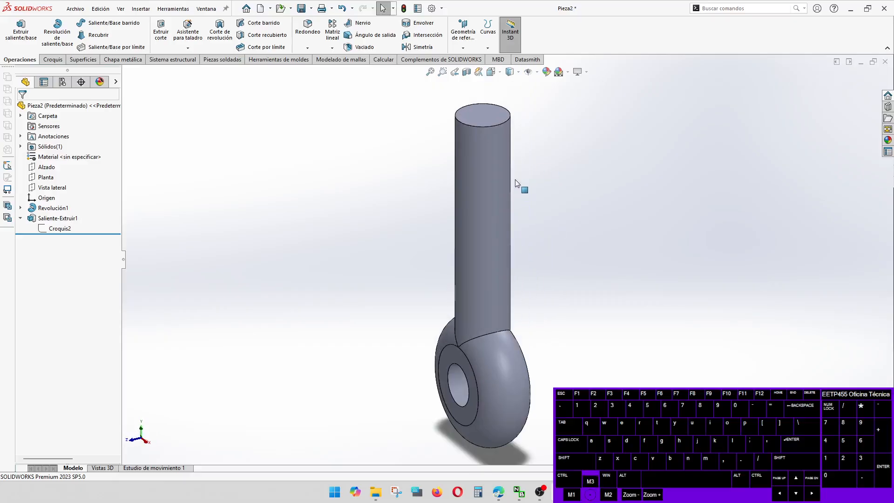
pyautogui.scroll(2, 506, 238)
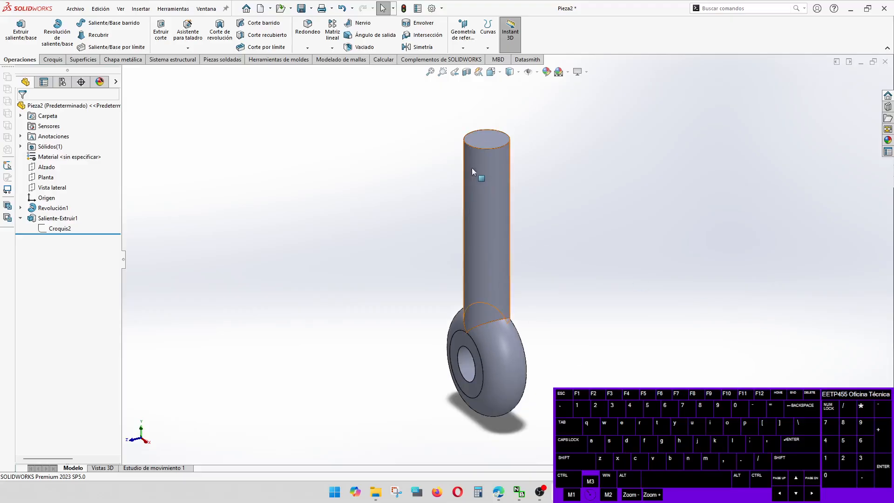
pyautogui.click(44, 189)
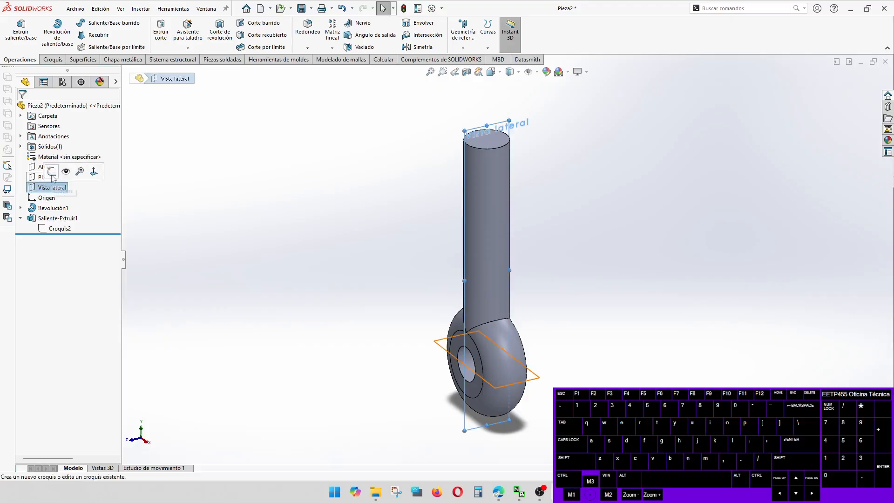
pyautogui.click(47, 173)
pyautogui.scroll(3, 527, 111)
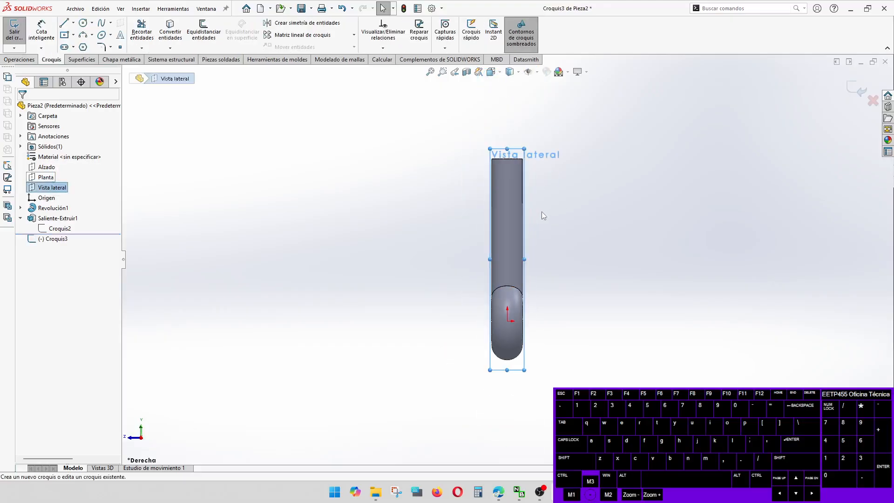
pyautogui.scroll(-5, 525, 130)
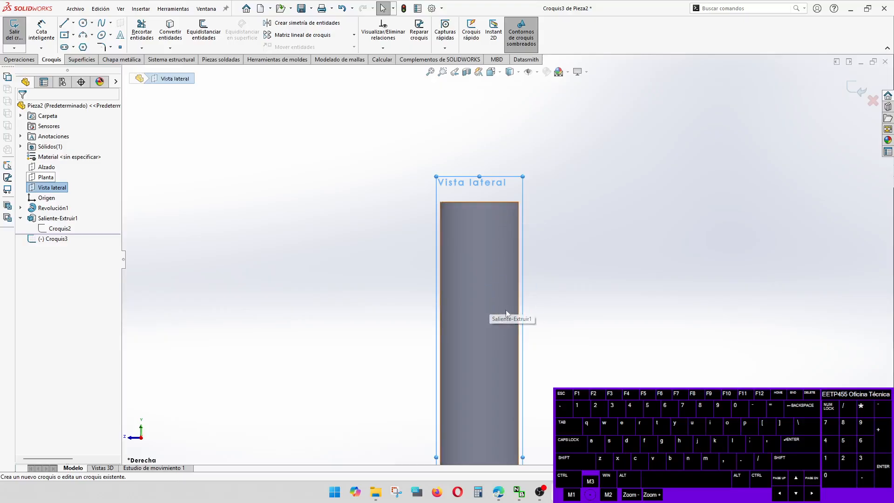
pyautogui.click(83, 47)
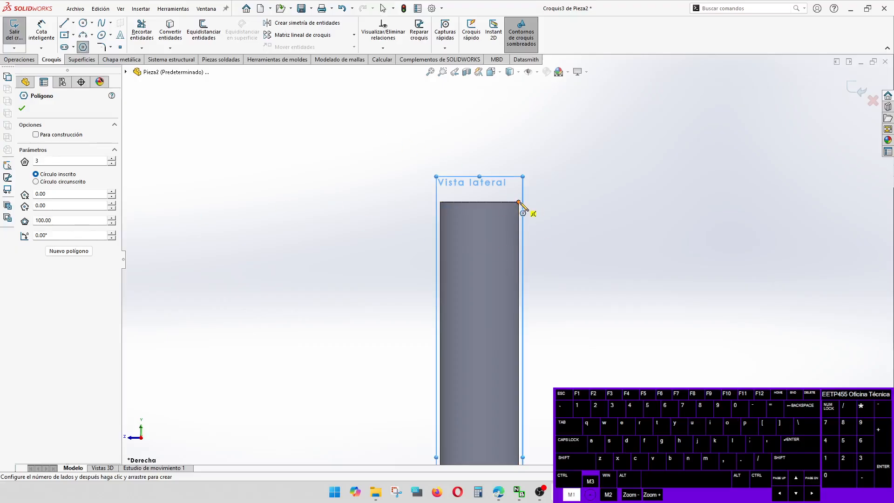
pyautogui.moveTo(518, 202); pyautogui.dragTo(506, 202)
pyautogui.press('Escape')
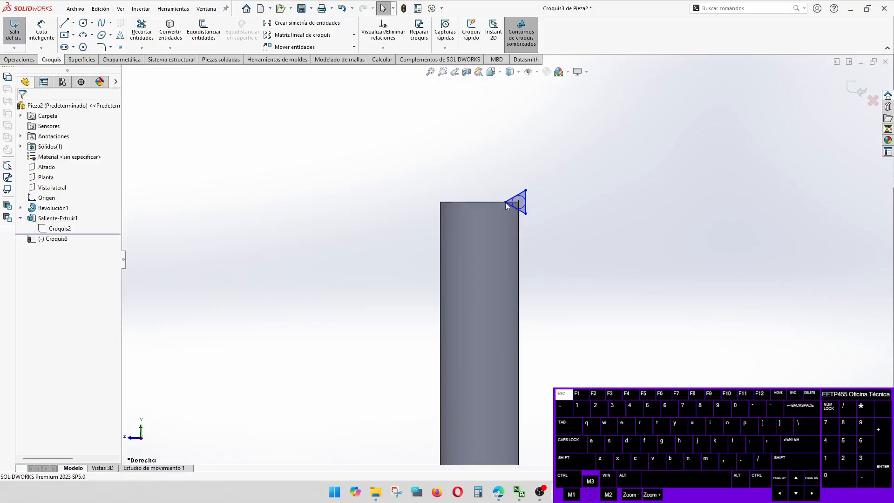
pyautogui.click(505, 202)
pyautogui.scroll(-4, 516, 209)
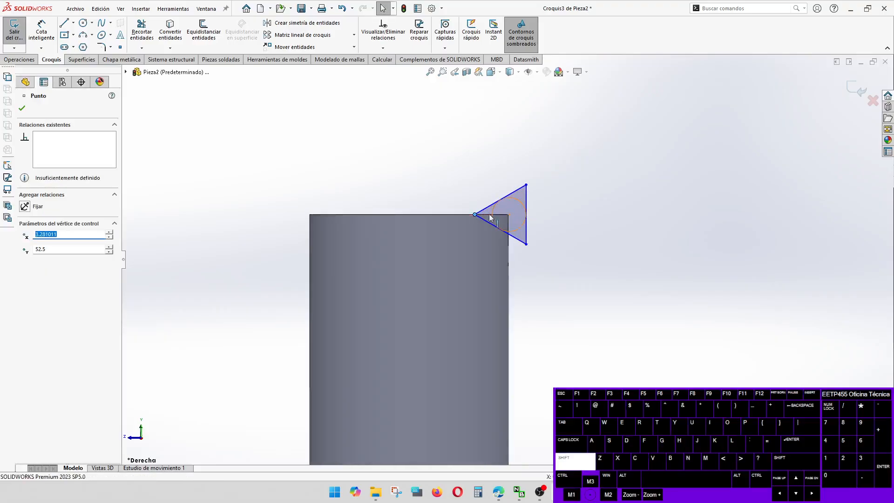
pyautogui.moveTo(475, 215)
pyautogui.mouseDown()
pyautogui.moveTo(480, 196)
pyautogui.moveTo(475, 215)
pyautogui.mouseUp()
pyautogui.press('Escape')
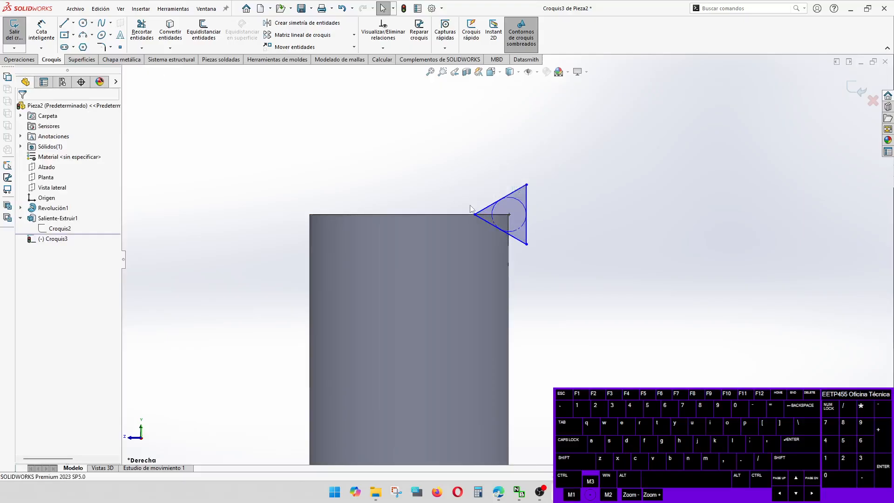
pyautogui.click(36, 40)
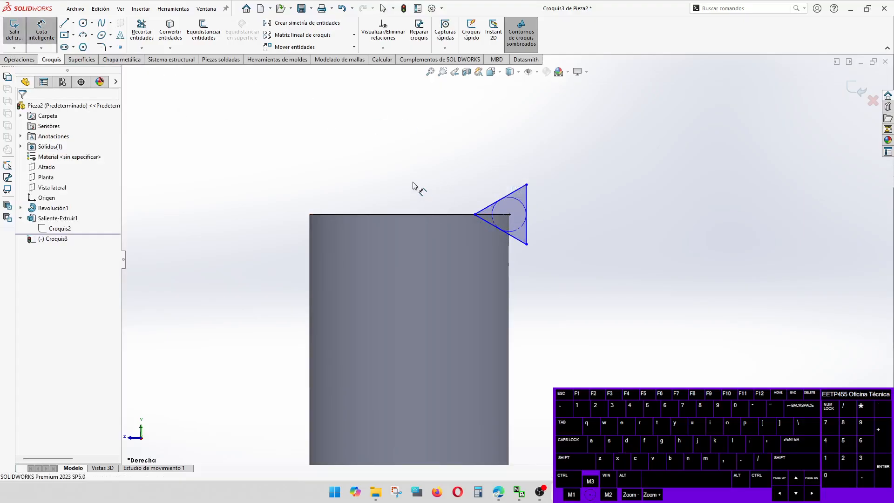
pyautogui.press('Escape')
pyautogui.scroll(6, 458, 207)
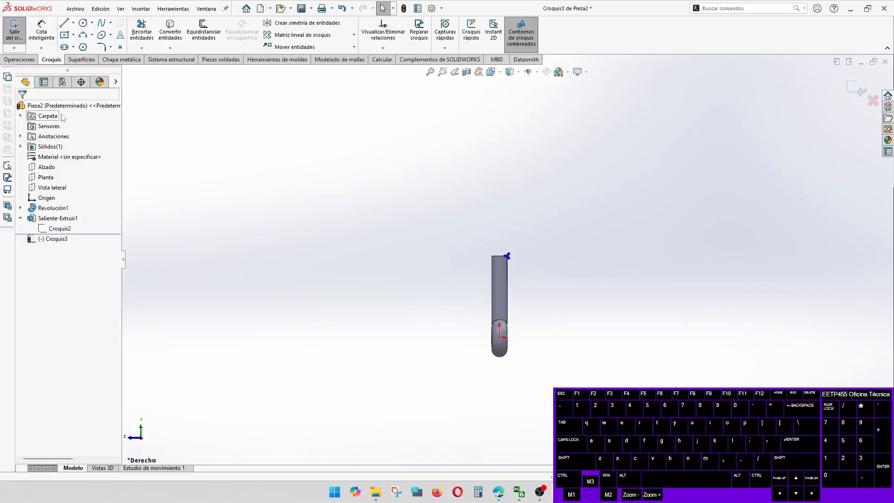
# Step: Draw a vertical line from the origin to above the shank's end and convert it to construction geometry
pyautogui.click(64, 23)
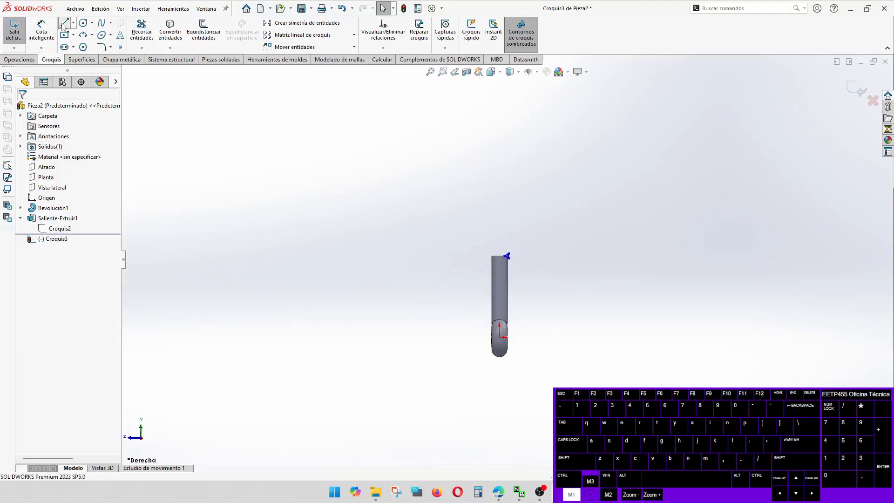
pyautogui.click(499, 352)
pyautogui.click(499, 232)
pyautogui.press('Escape')
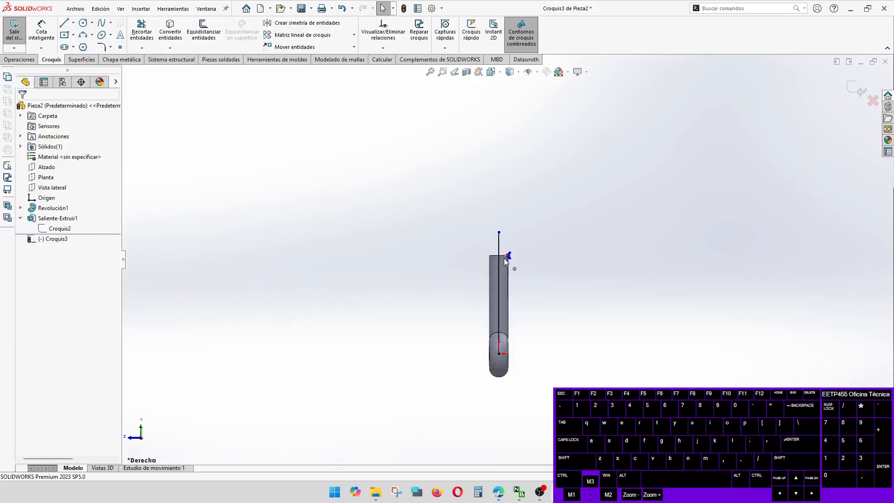
pyautogui.scroll(-3, 504, 259)
pyautogui.click(494, 243)
pyautogui.click(535, 217)
pyautogui.scroll(-1, 505, 258)
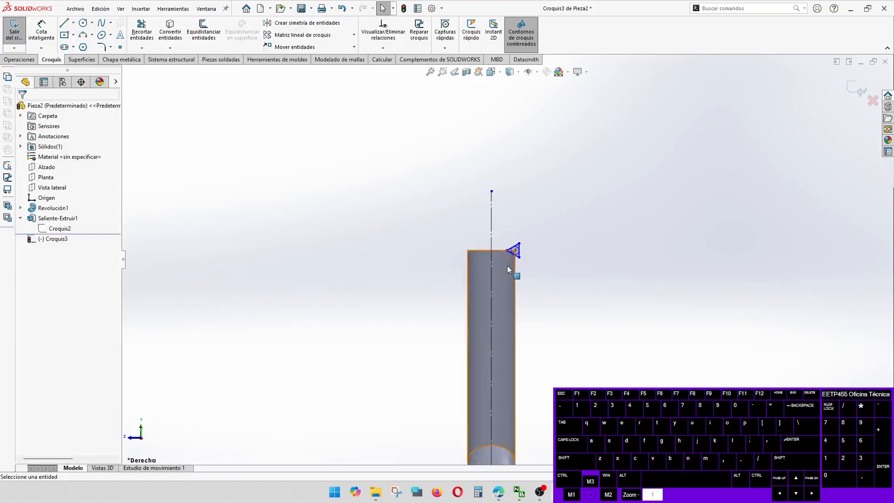
pyautogui.scroll(-3, 507, 266)
# Step: Dimension the triangle's inner vertex about the centreline as an 8.5 mm diameter and finish the sketch
pyautogui.click(41, 30)
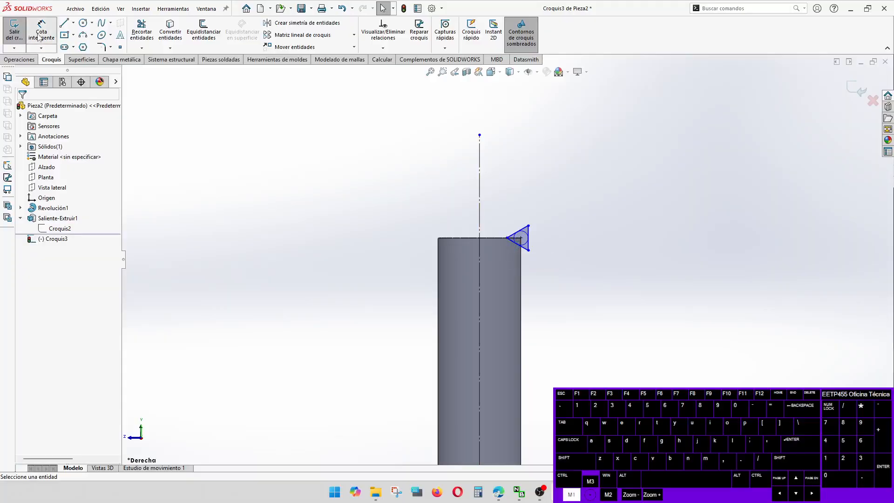
pyautogui.click(507, 238)
pyautogui.click(479, 230)
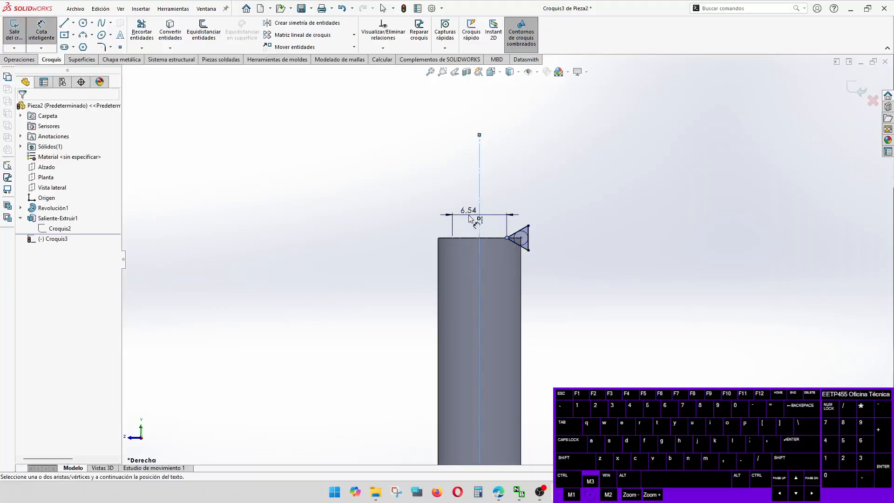
pyautogui.click(469, 218)
pyautogui.press('Return')
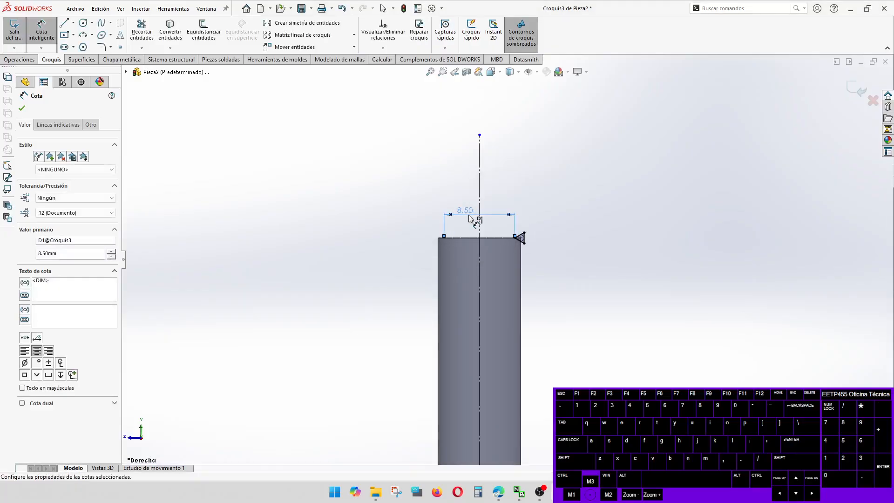
pyautogui.press('Escape')
pyautogui.click(856, 92)
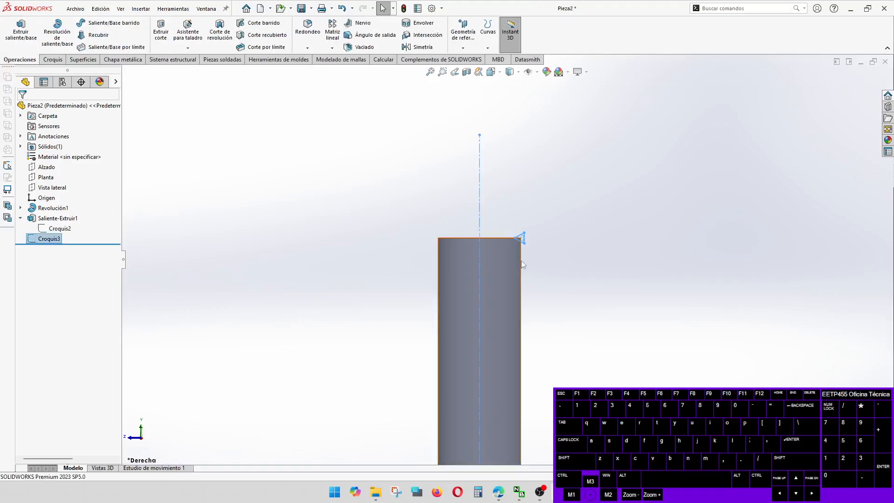
# Step: Sketch on the shank's end face, convert its circular edge into sketch geometry and finish the sketch
pyautogui.moveTo(521, 261)
pyautogui.mouseDown(button='middle')
pyautogui.moveTo(544, 272)
pyautogui.moveTo(501, 262)
pyautogui.mouseUp(button='middle')
pyautogui.click(503, 229)
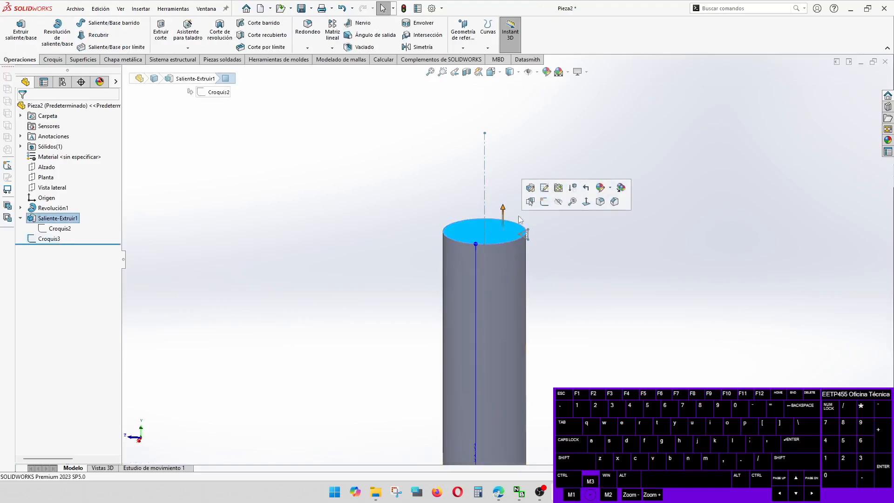
pyautogui.click(544, 202)
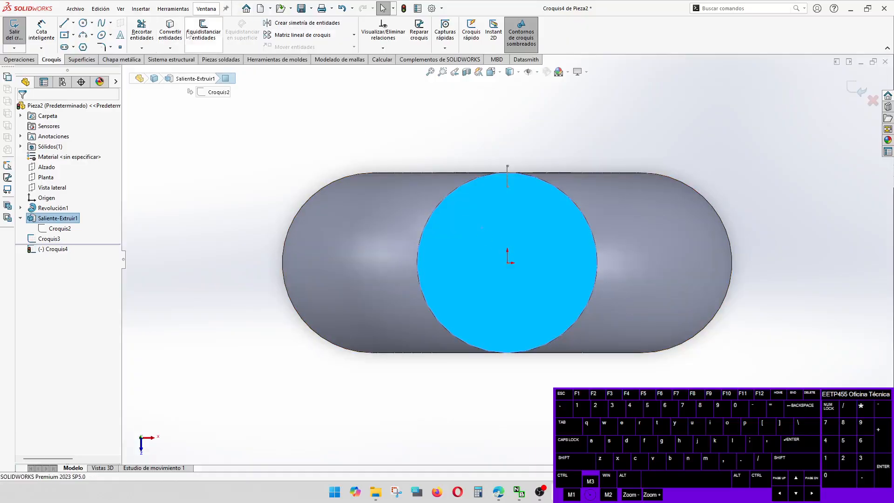
pyautogui.click(169, 30)
pyautogui.click(855, 91)
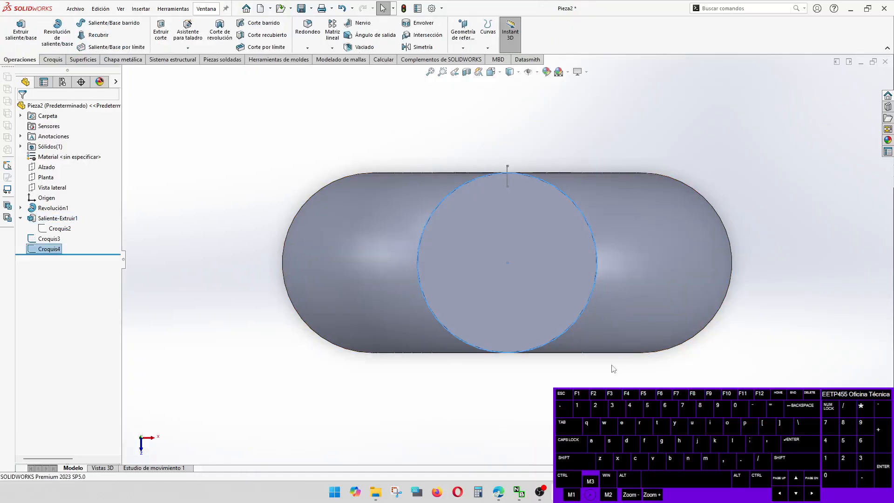
# Step: Create a helix from the end-face circle running down the shank, 25 mm high with a 1.5 mm pitch
pyautogui.moveTo(612, 369); pyautogui.dragTo(608, 295, button='middle')
pyautogui.press('f')
pyautogui.click(462, 35)
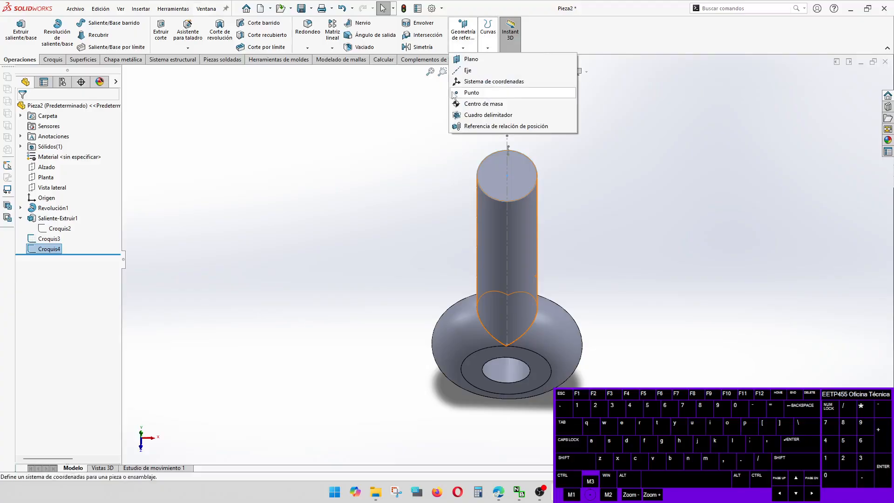
pyautogui.click(488, 47)
pyautogui.click(498, 116)
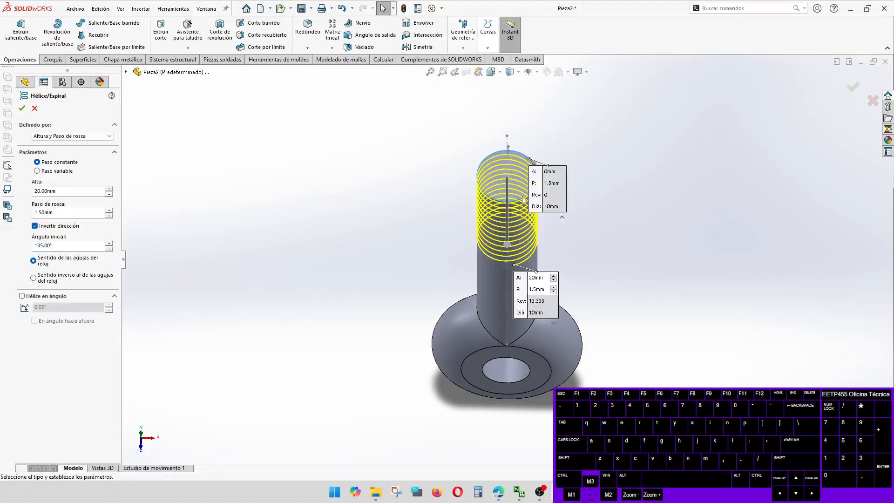
pyautogui.moveTo(524, 212); pyautogui.dragTo(316, 270, button='middle')
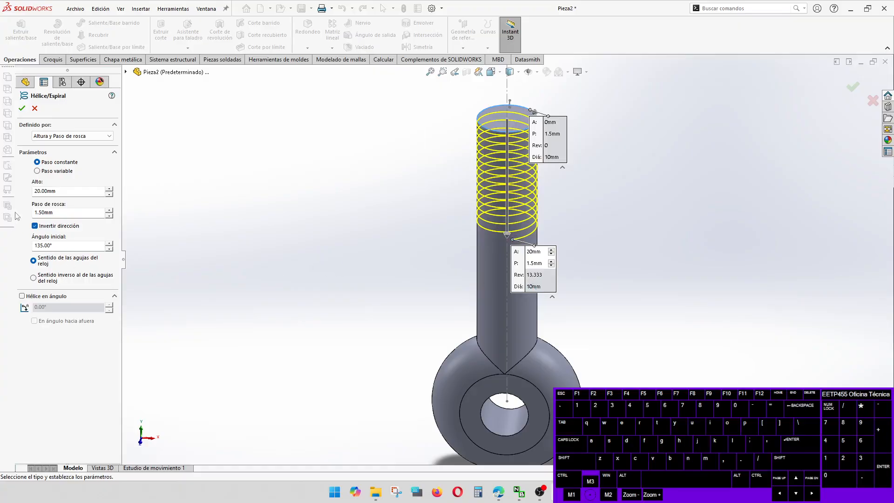
pyautogui.click(63, 192)
pyautogui.write('25')
pyautogui.press('Return')
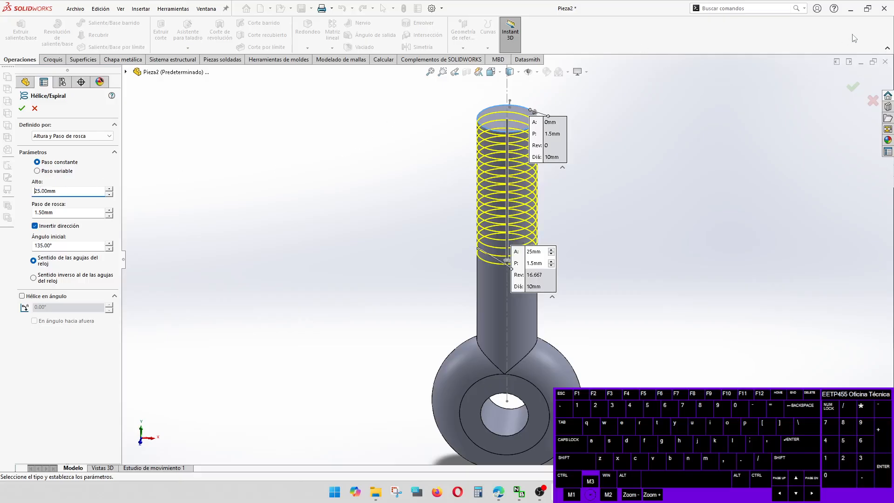
pyautogui.click(852, 89)
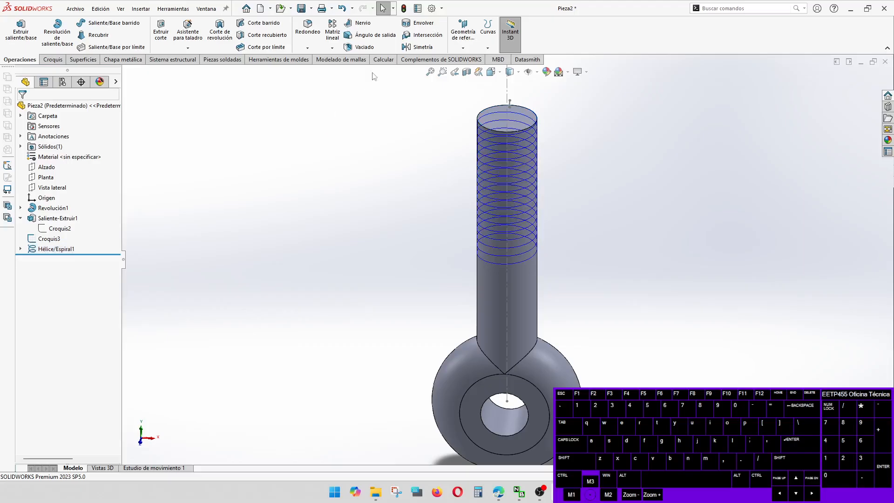
# Step: Cut the thread with a swept cut, using the triangular sketch as profile and the helix as path
pyautogui.click(263, 23)
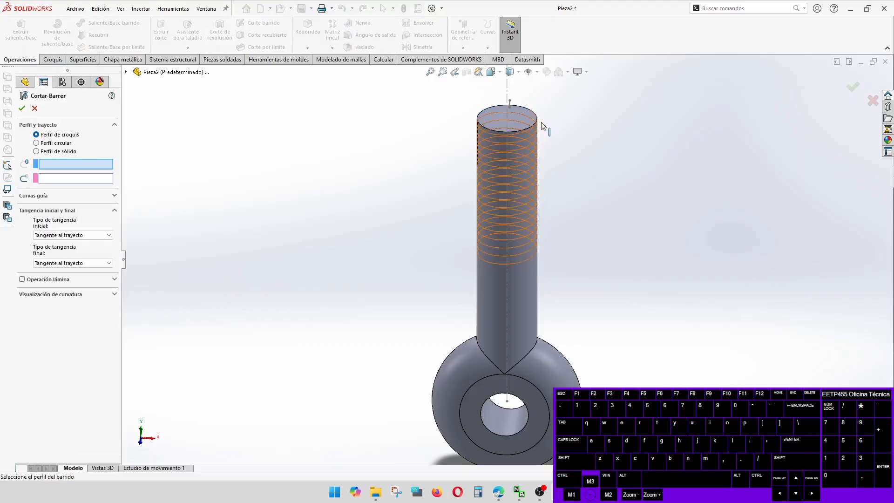
pyautogui.scroll(-5, 517, 116)
pyautogui.click(527, 162)
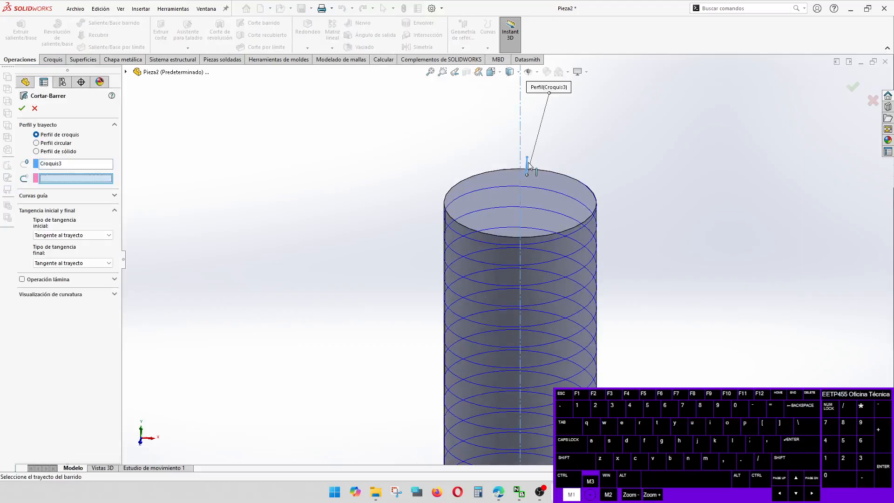
pyautogui.click(543, 188)
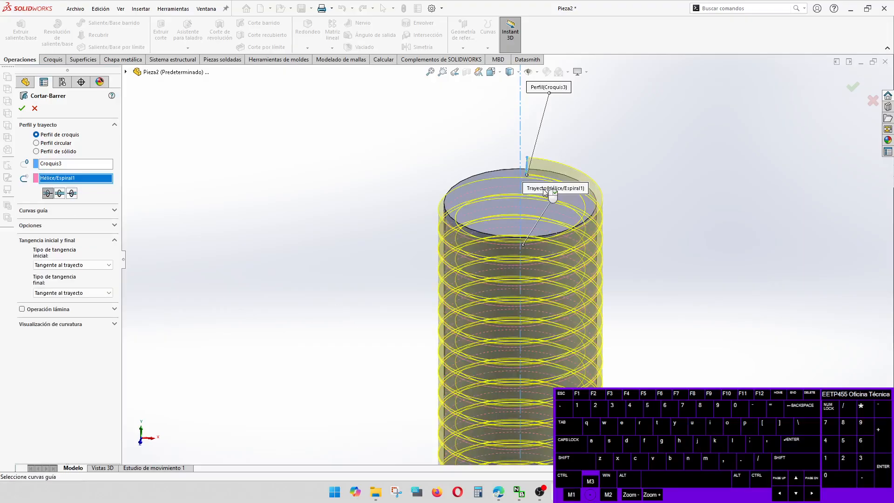
pyautogui.rightClick(543, 188)
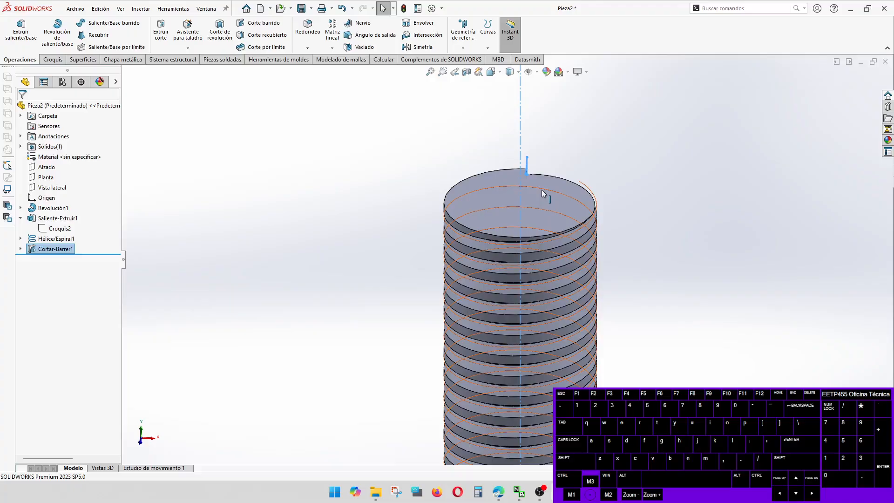
pyautogui.moveTo(541, 189); pyautogui.dragTo(592, 262, button='middle')
pyautogui.scroll(-5, 582, 226)
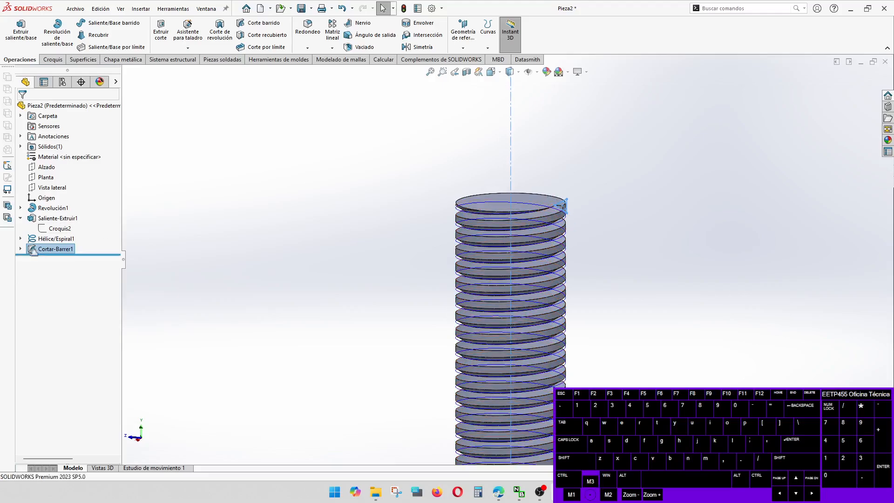
# Step: Try the bidirectional option in the swept thread cut's definition
pyautogui.click(38, 250)
pyautogui.click(42, 226)
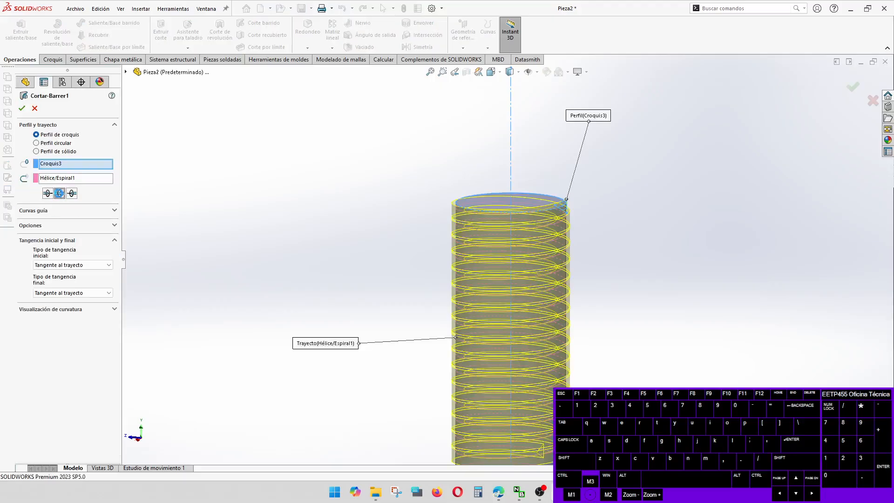
pyautogui.click(60, 193)
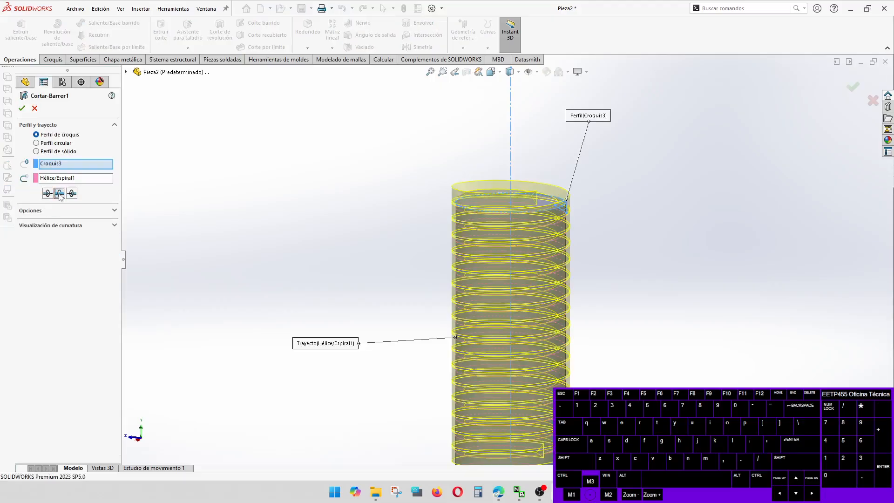
pyautogui.click(34, 109)
# Step: Hide the helix curve around the threaded shank
pyautogui.moveTo(363, 258); pyautogui.dragTo(493, 299, button='middle')
pyautogui.scroll(-2, 515, 423)
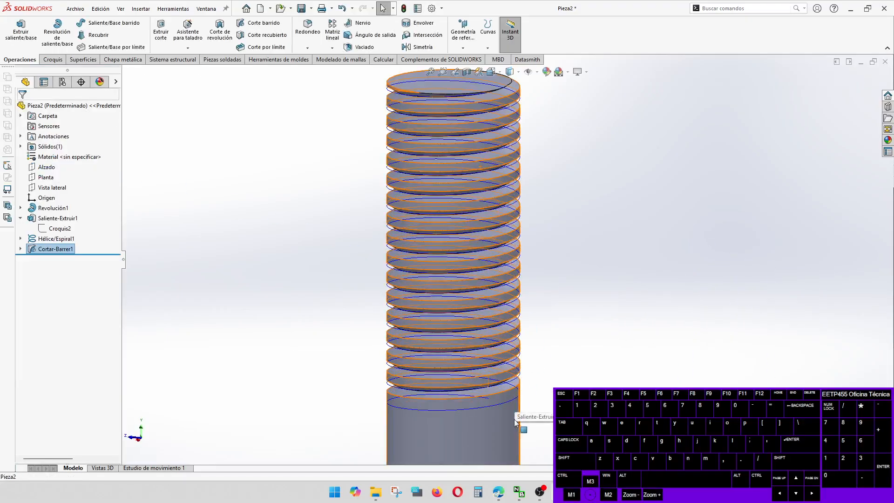
pyautogui.click(502, 403)
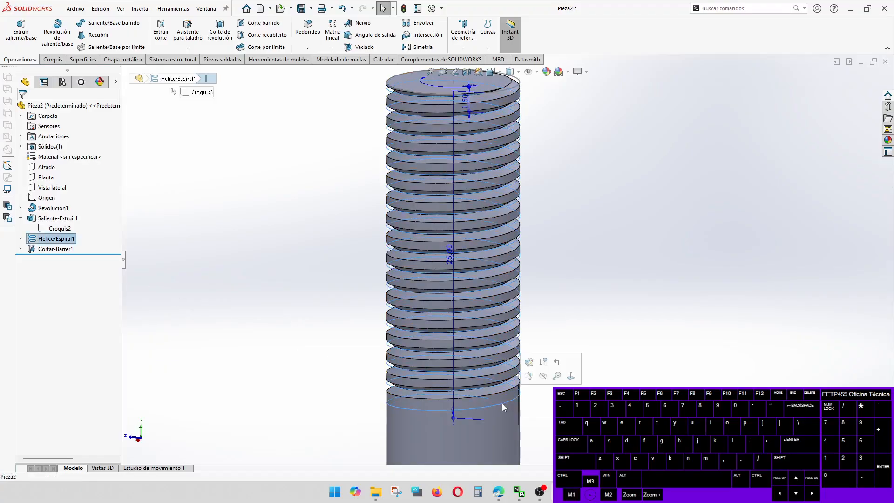
pyautogui.press('Escape')
# Step: Sketch on the triangular face where the thread groove ends, convert its edges and finish the sketch
pyautogui.moveTo(479, 418); pyautogui.dragTo(502, 385, button='middle')
pyautogui.scroll(-3, 501, 384)
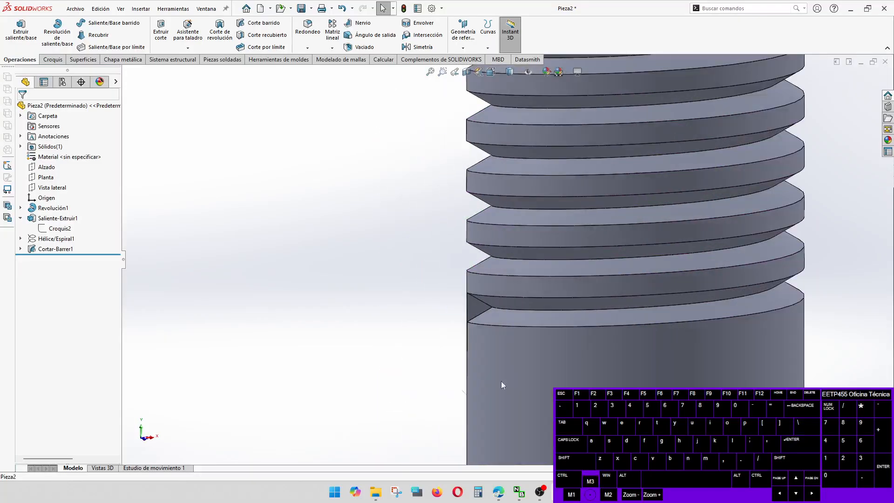
pyautogui.click(480, 308)
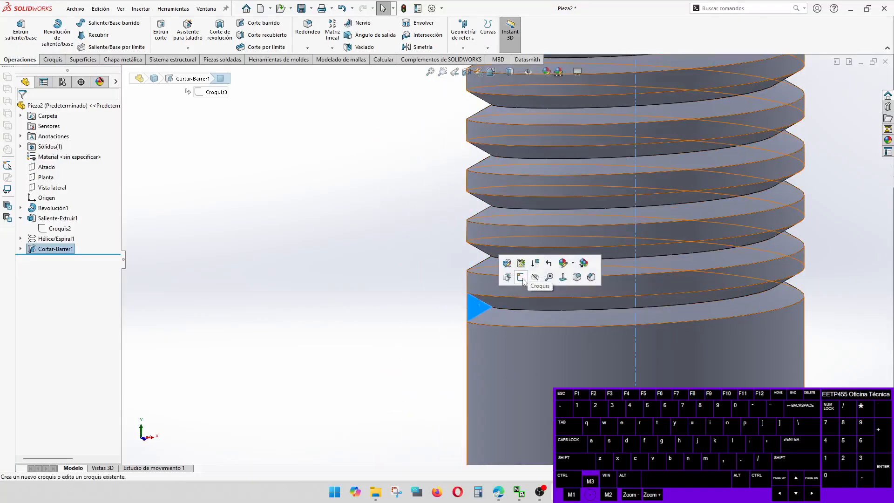
pyautogui.click(520, 278)
pyautogui.scroll(-6, 485, 211)
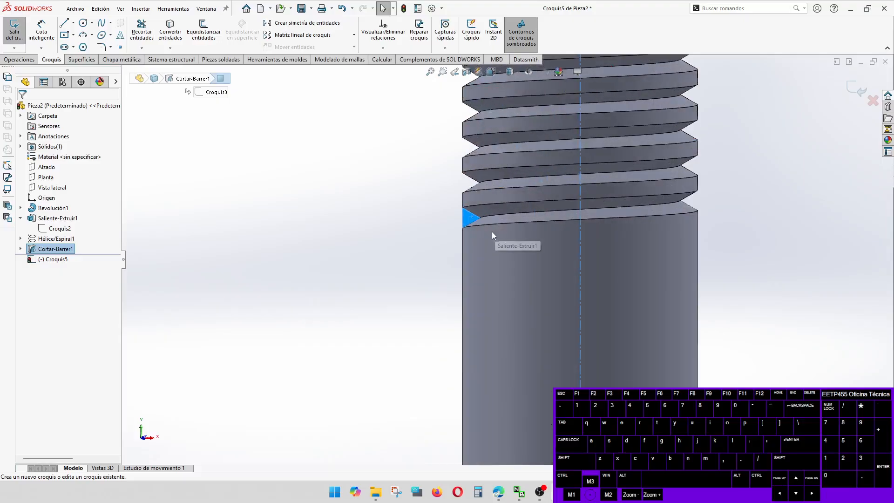
pyautogui.click(161, 25)
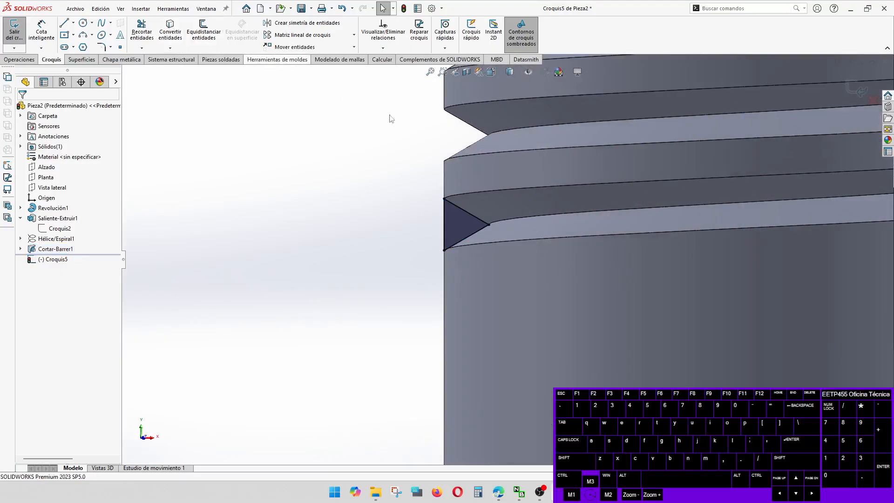
pyautogui.click(854, 92)
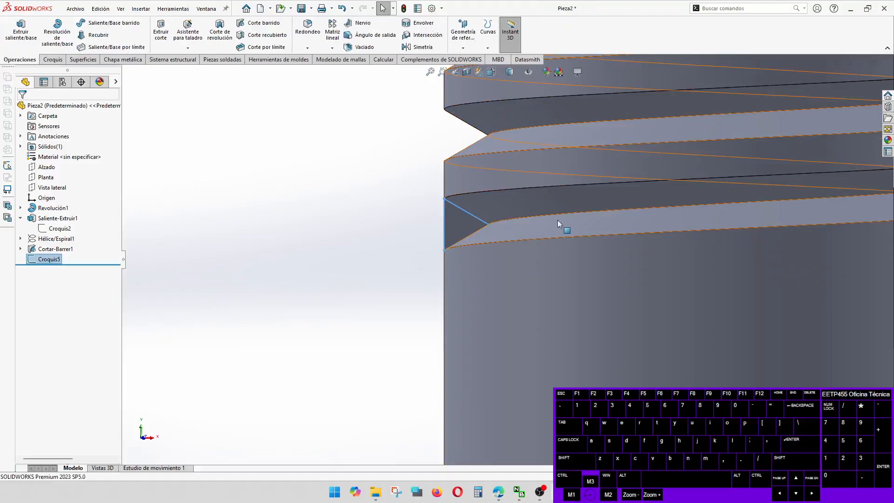
# Step: Cut-extrude the triangular groove-end sketch to a blind depth of 59 mm so the thread runs out through the shank's surface
pyautogui.moveTo(550, 225); pyautogui.dragTo(582, 258, button='middle')
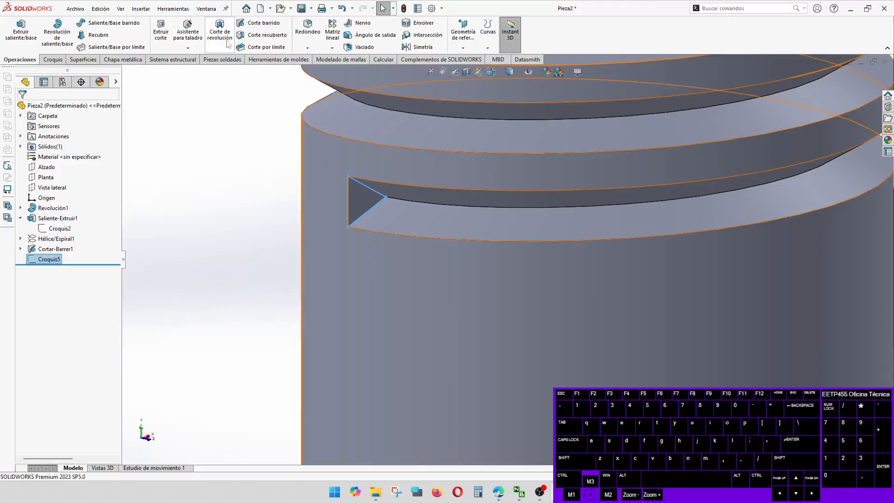
pyautogui.click(160, 31)
pyautogui.scroll(5, 320, 216)
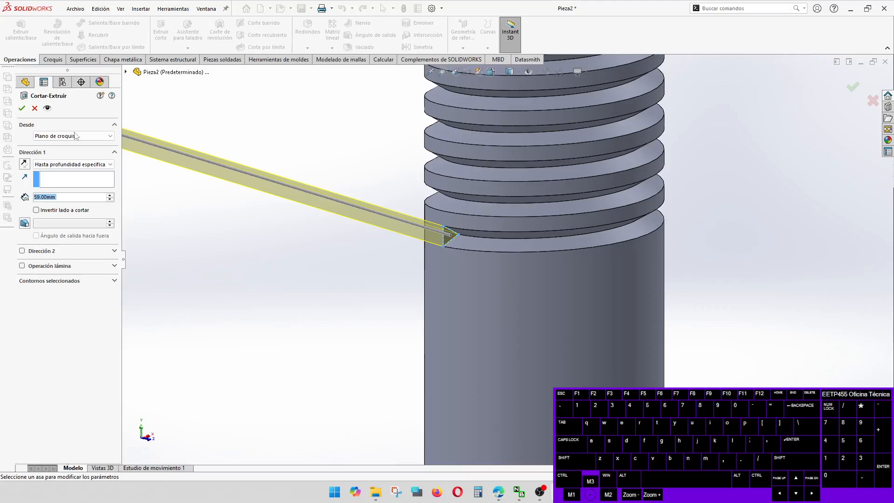
pyautogui.click(21, 108)
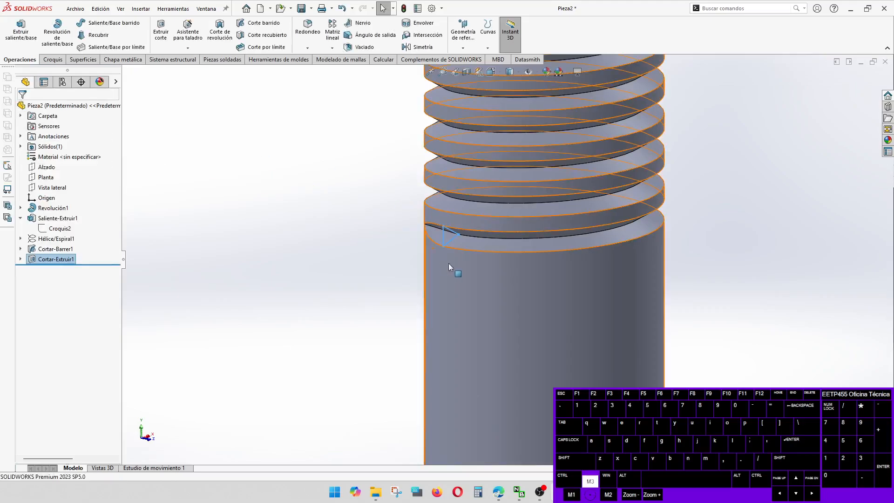
pyautogui.moveTo(449, 264); pyautogui.dragTo(461, 243, button='middle')
pyautogui.press('Escape')
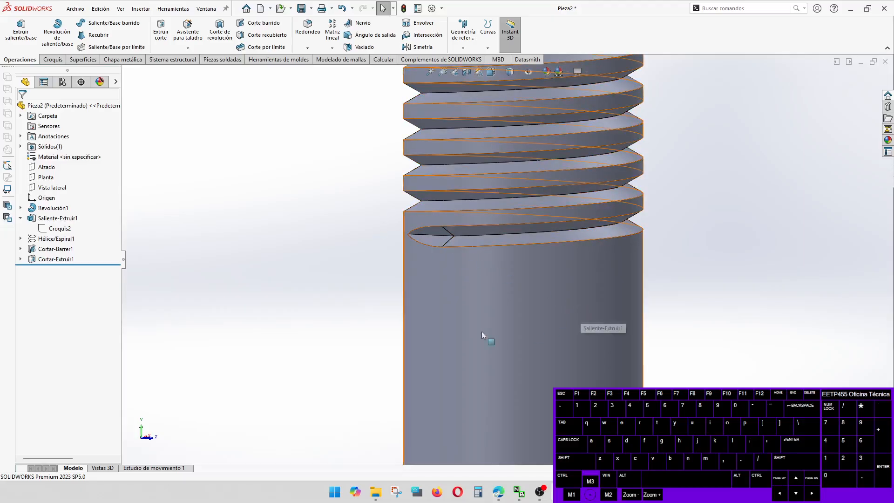
# Step: Roll the feature history back to just after the shank extrusion, before the helix and the thread cuts
pyautogui.scroll(5, 482, 331)
pyautogui.scroll(-5, 522, 261)
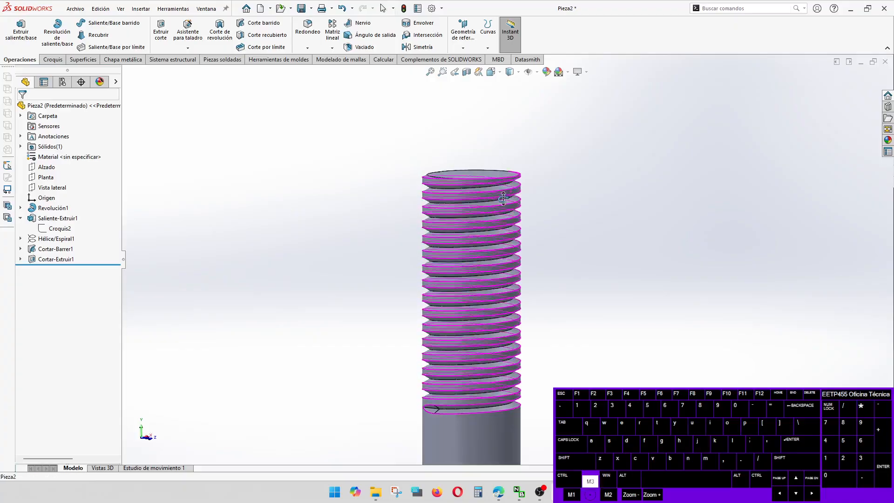
pyautogui.moveTo(503, 199); pyautogui.dragTo(501, 207, button='middle')
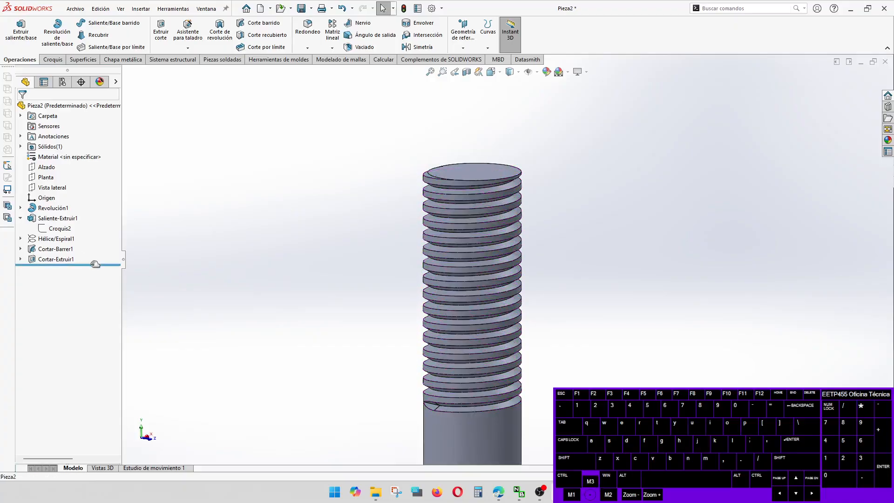
pyautogui.moveTo(95, 264); pyautogui.dragTo(95, 235)
pyautogui.click(22, 218)
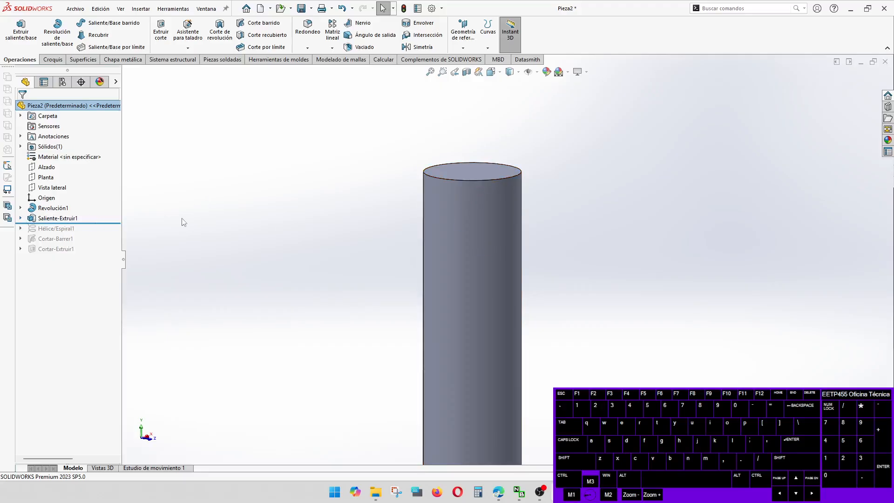
# Step: Chamfer the circular edge at the shank's free end with a distance of 0.75 mm and an angle of 45°
pyautogui.click(307, 49)
pyautogui.click(318, 70)
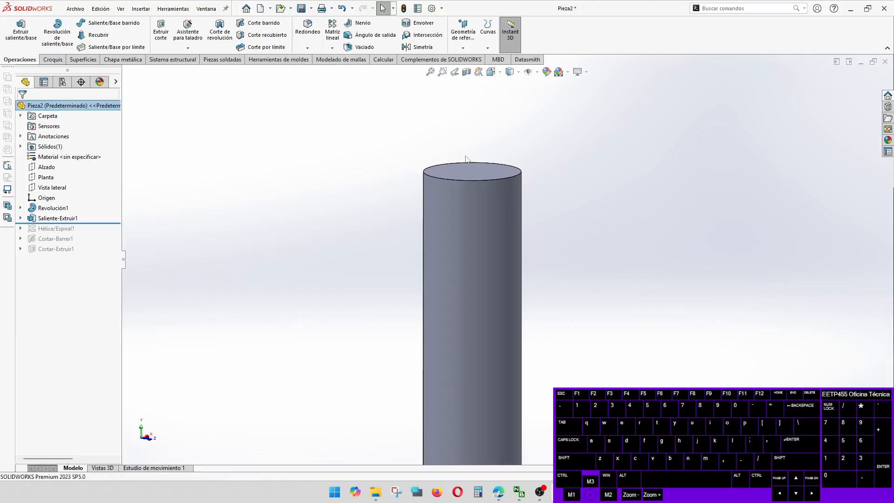
pyautogui.click(502, 180)
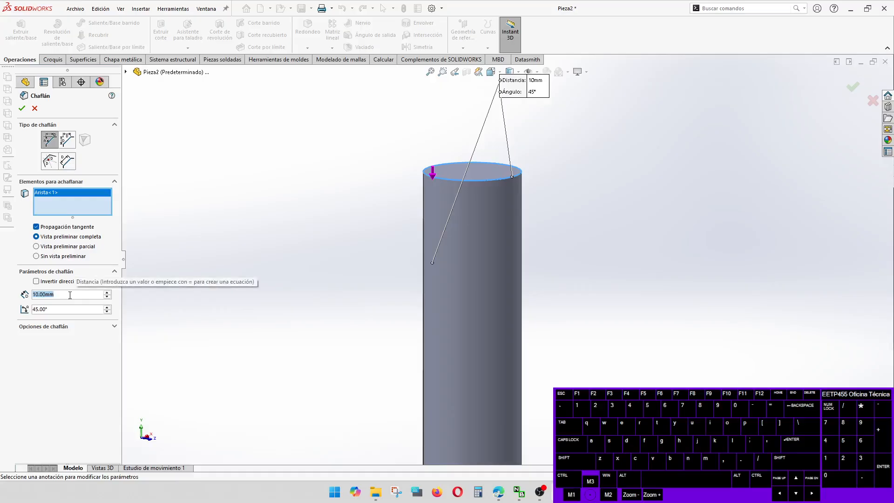
pyautogui.write('0.75')
pyautogui.press('Return')
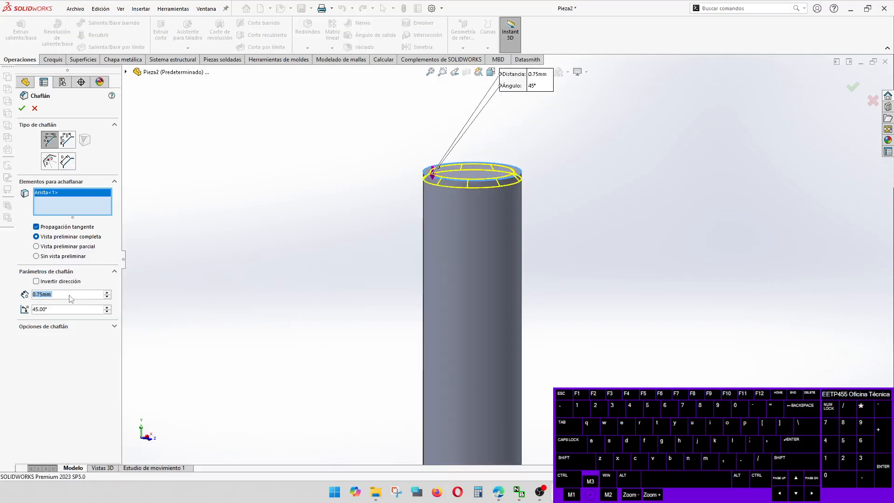
pyautogui.click(347, 166)
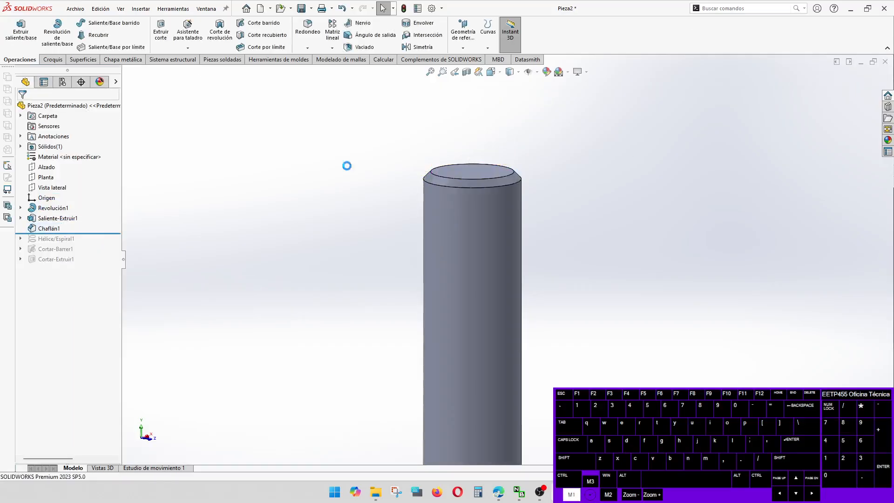
# Step: Roll the feature history forward past the final extruded cut to restore the helix and thread on the chamfered shank
pyautogui.moveTo(70, 234); pyautogui.dragTo(63, 266)
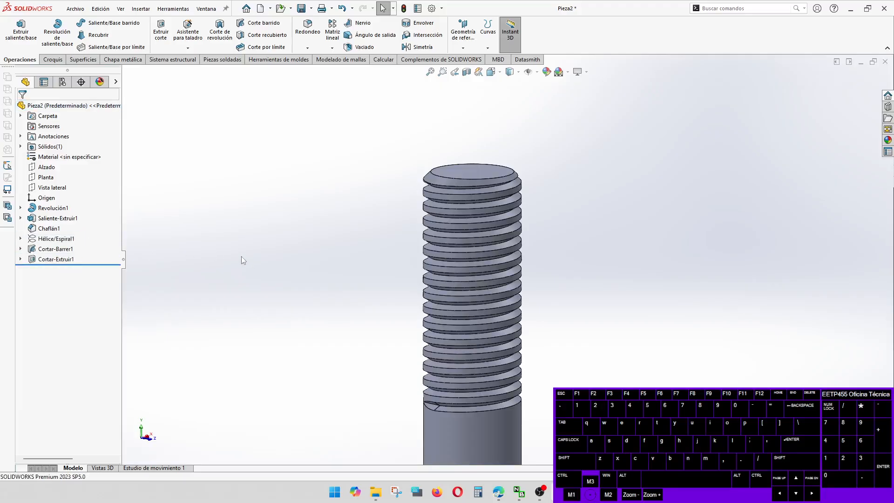
pyautogui.scroll(1, 447, 223)
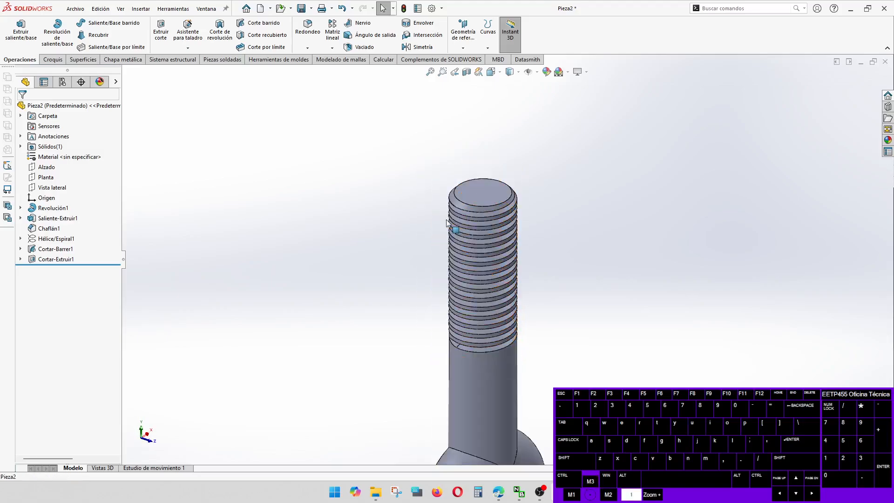
pyautogui.moveTo(515, 195); pyautogui.dragTo(624, 263, button='middle')
pyautogui.click(623, 262)
# Step: Save the part in the Luneta folder under the name "Tornillo de tuerca de cierre"
pyautogui.click(306, 10)
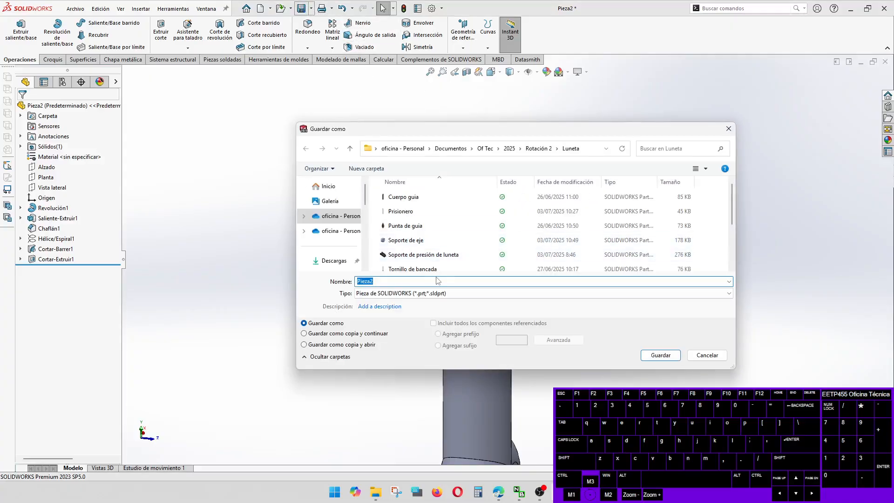
pyautogui.press('shift')
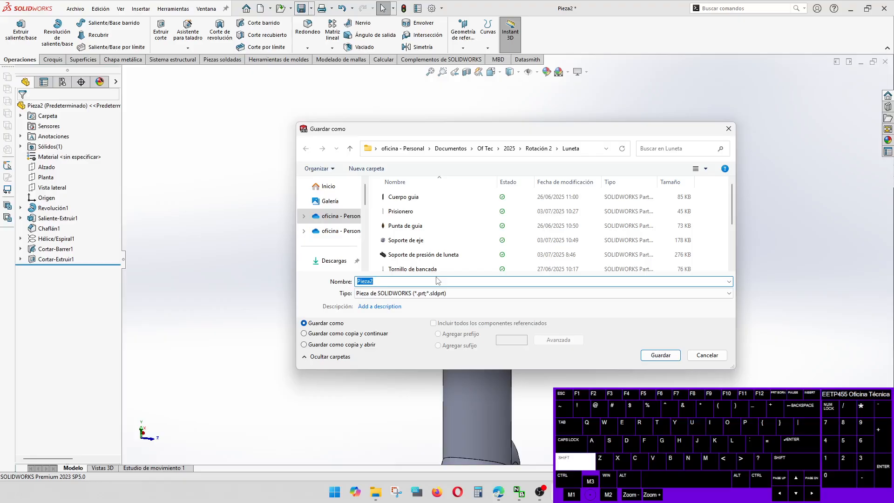
pyautogui.write('Tornillo')
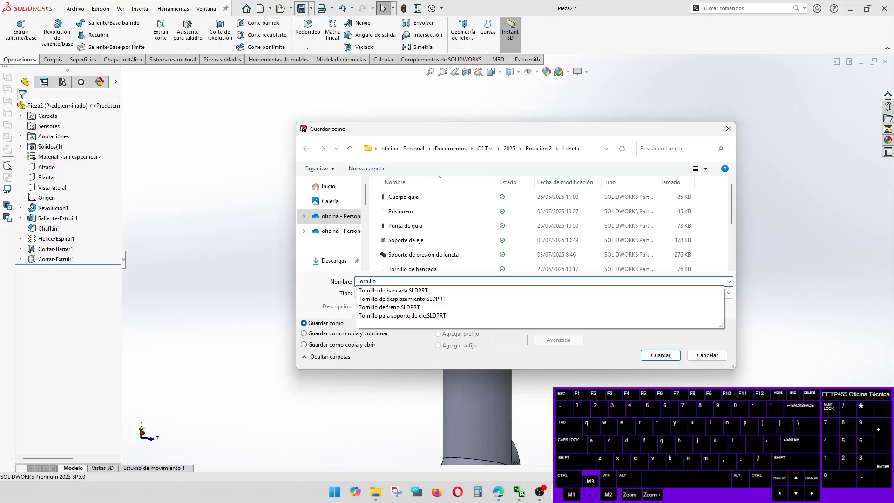
pyautogui.write(' de tue')
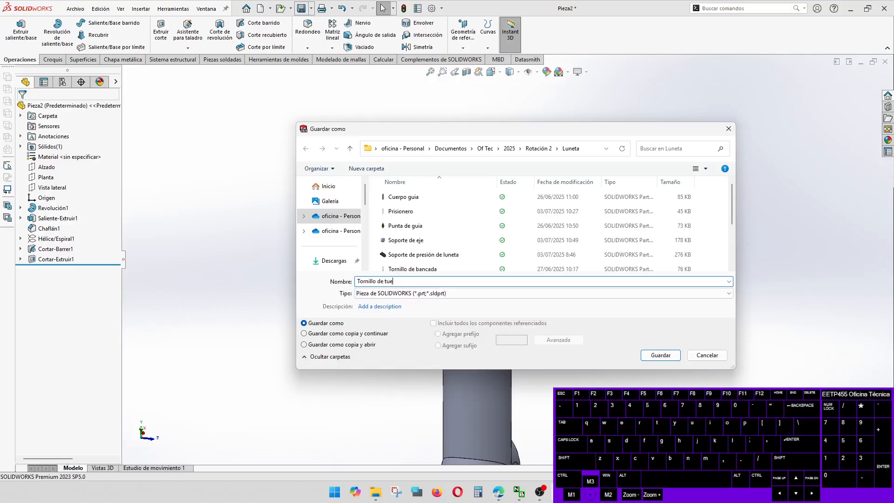
pyautogui.write('rcda de')
pyautogui.press('BackSpace')
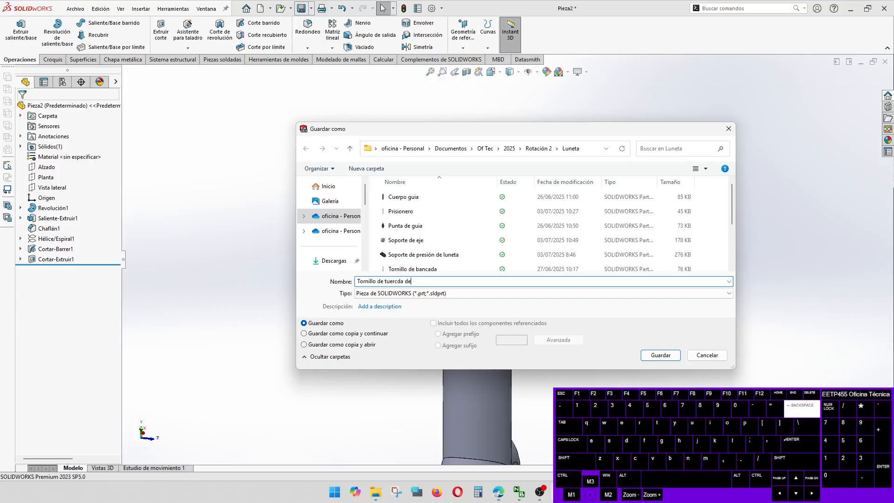
pyautogui.press('BackSpace')
pyautogui.write('de cierre')
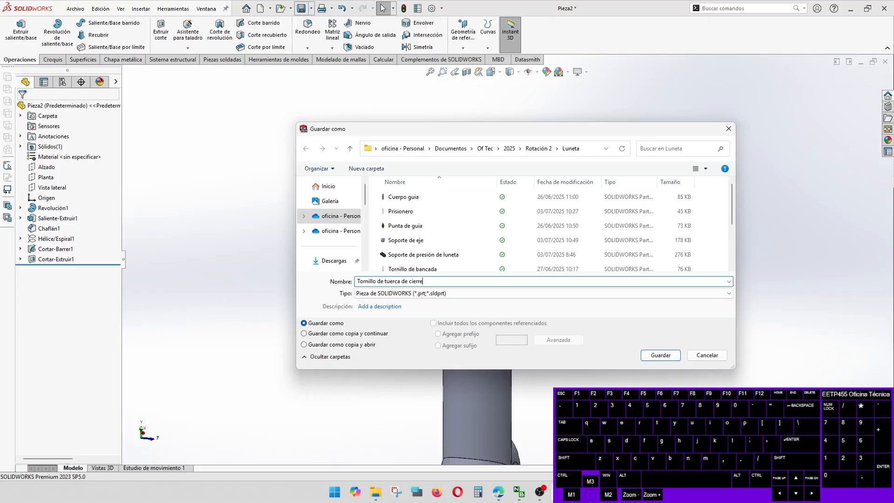
pyautogui.press('Return')
pyautogui.scroll(3, 438, 280)
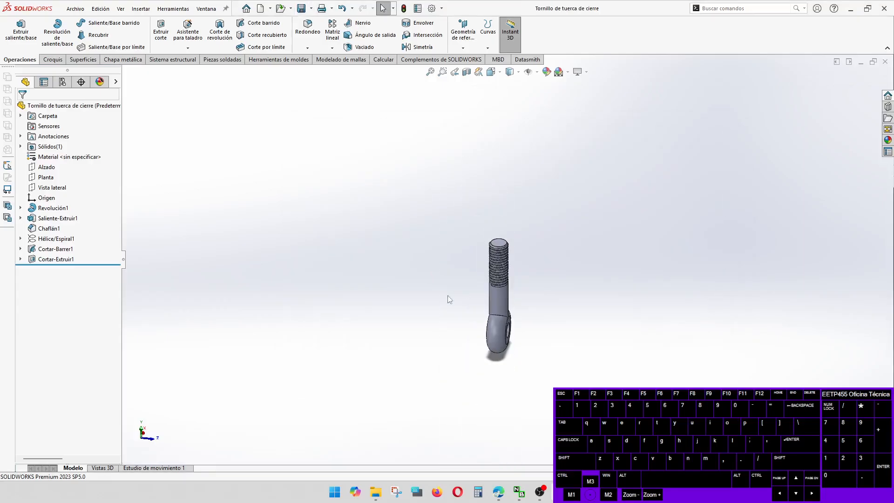
pyautogui.moveTo(437, 280)
pyautogui.mouseDown(button='middle')
pyautogui.moveTo(463, 244)
pyautogui.moveTo(473, 272)
pyautogui.moveTo(517, 289)
pyautogui.mouseUp(button='middle')
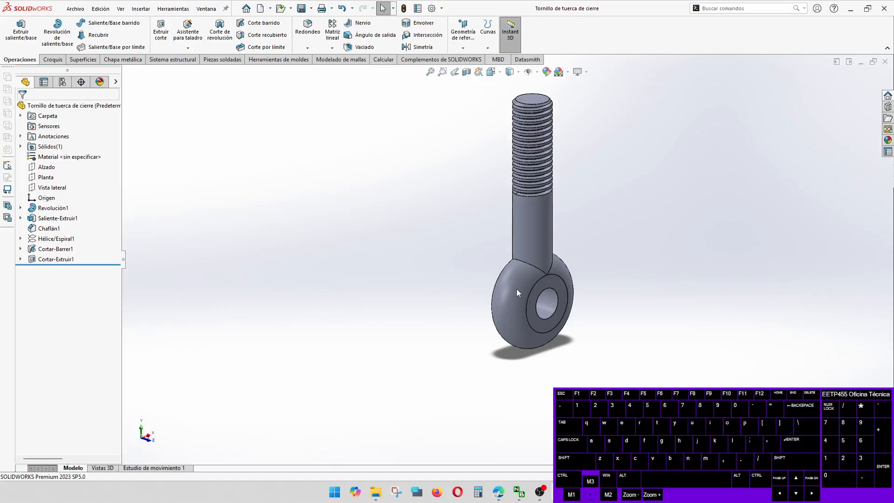
pyautogui.scroll(-2, 559, 132)
pyautogui.scroll(1, 535, 212)
pyautogui.moveTo(542, 298); pyautogui.dragTo(429, 295, button='middle')
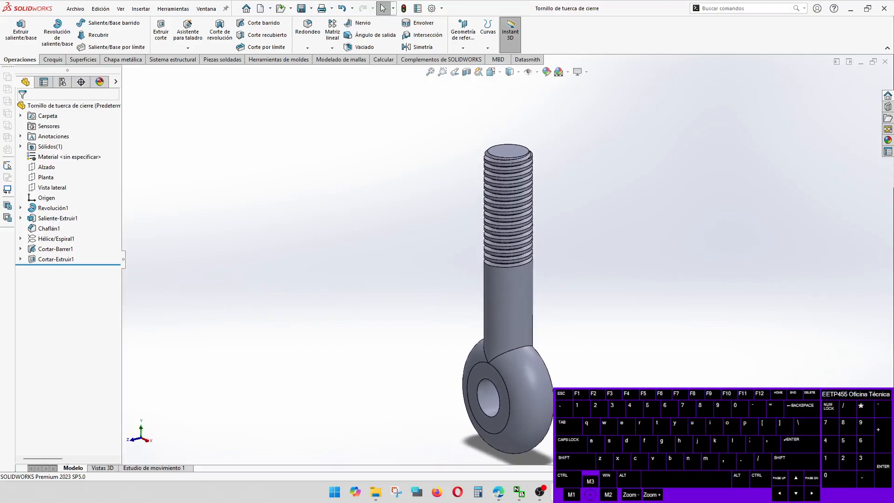